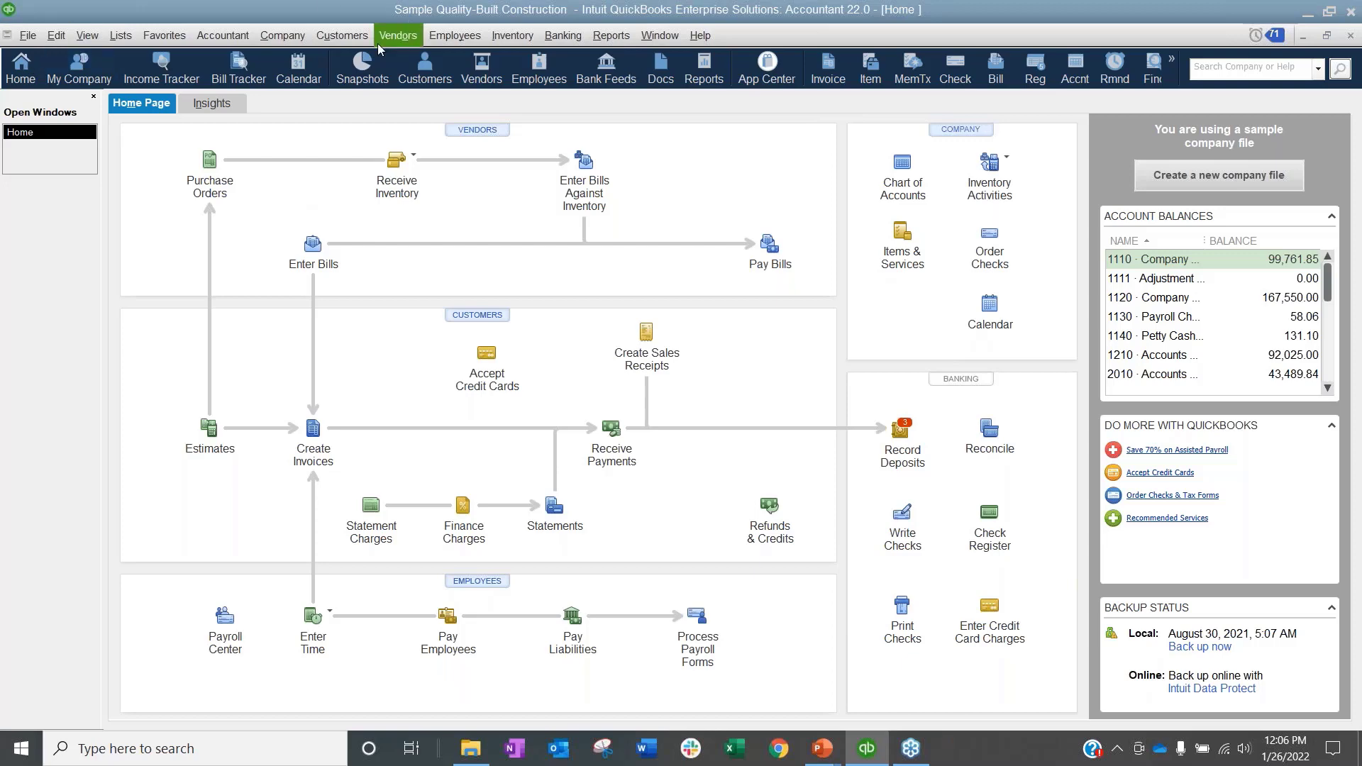
Step: Open the Customer Center, then widen the name column and the customer list so names and balances are readable
{"action": "left_click", "coordinate": [339, 36]}
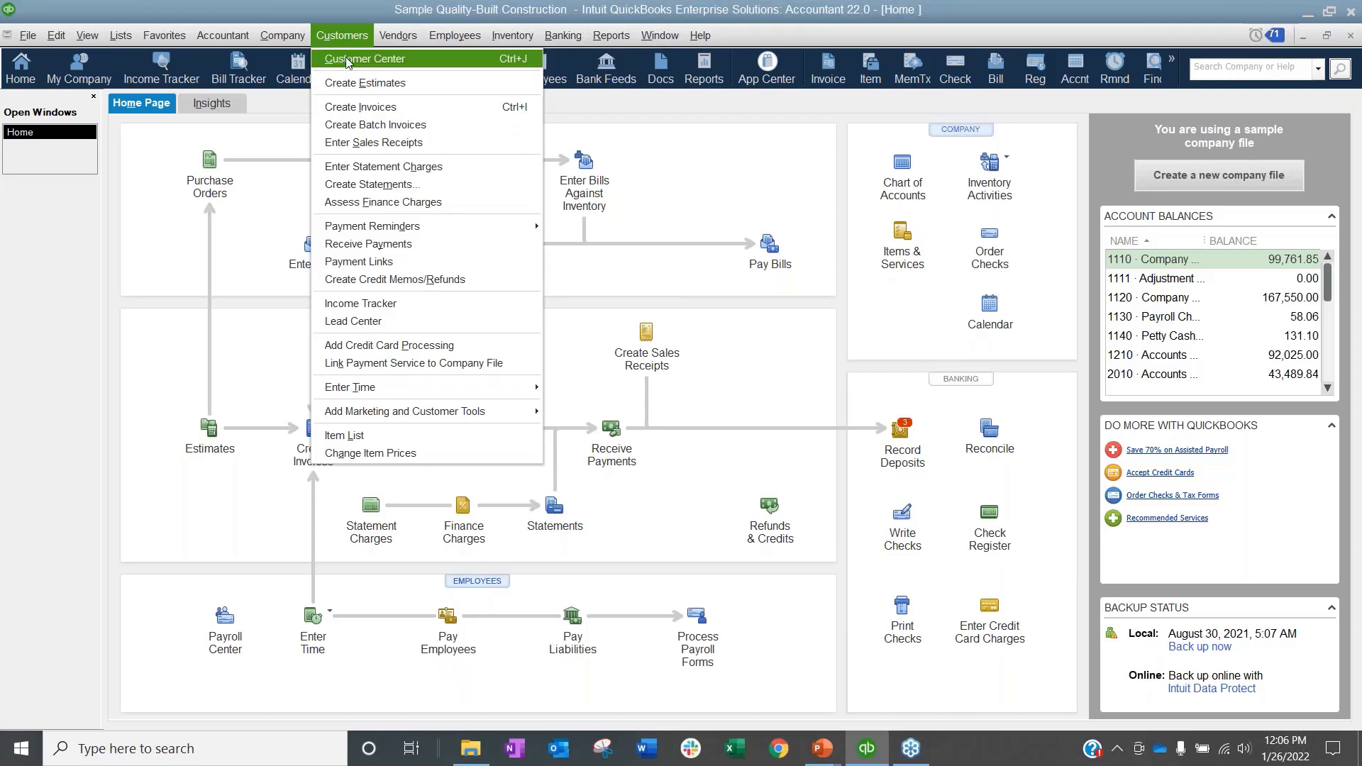
{"action": "left_click", "coordinate": [347, 60]}
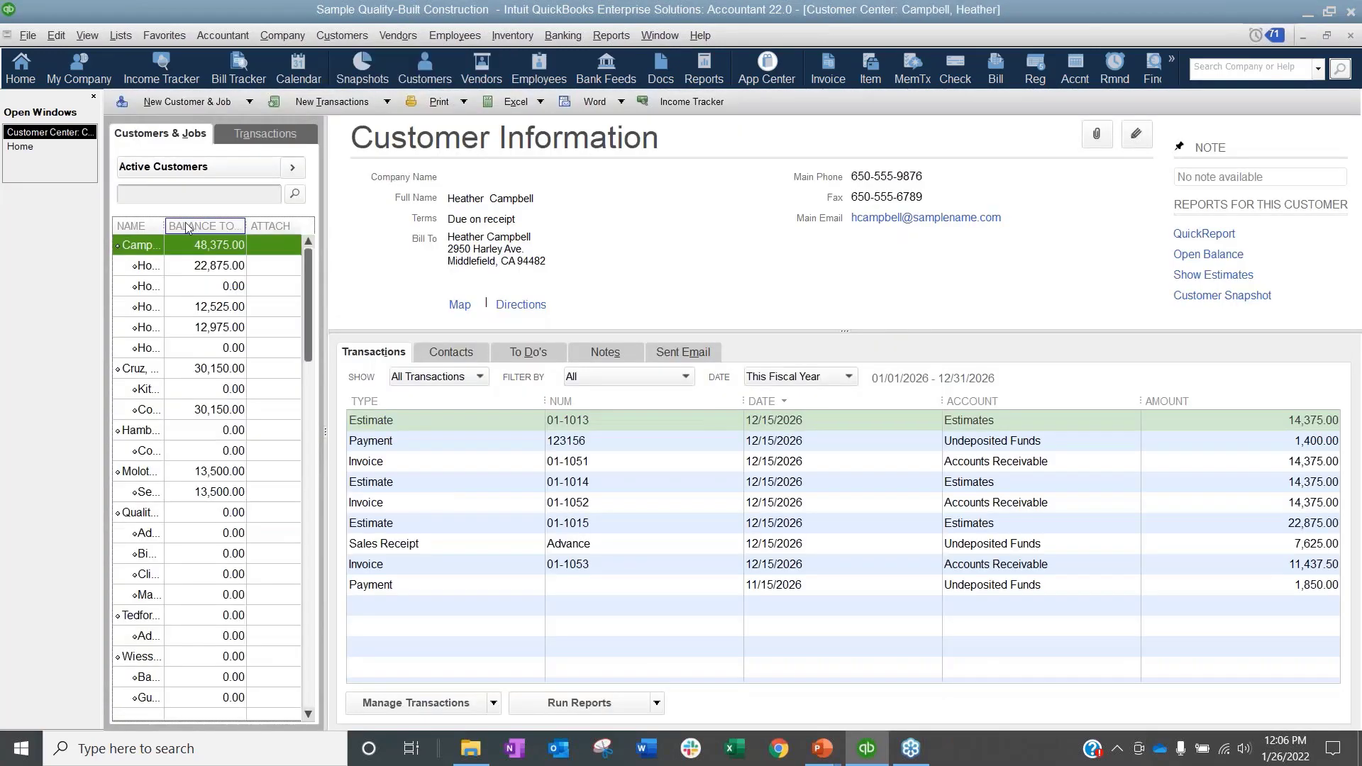
{"action": "left_click_drag", "start_coordinate": [165, 226], "coordinate": [231, 226]}
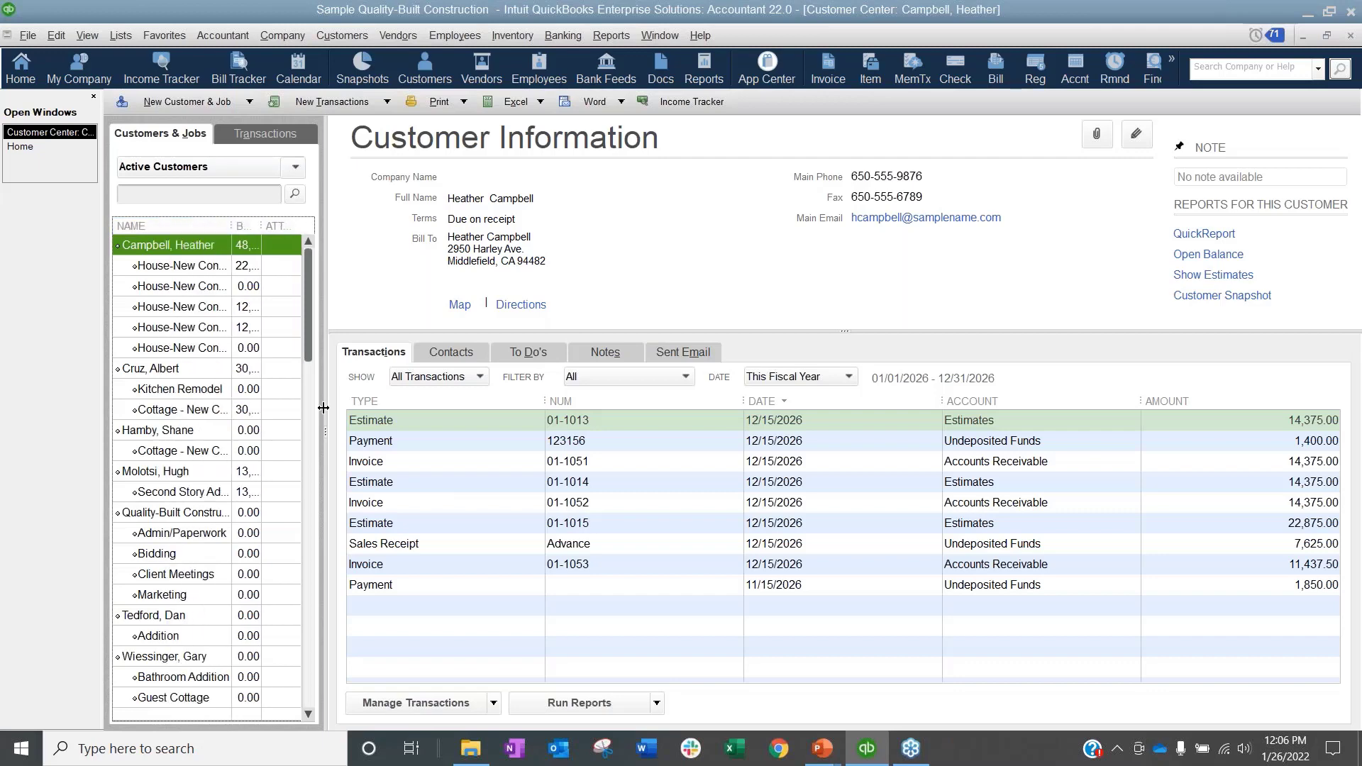
{"action": "left_click_drag", "start_coordinate": [325, 432], "coordinate": [512, 425]}
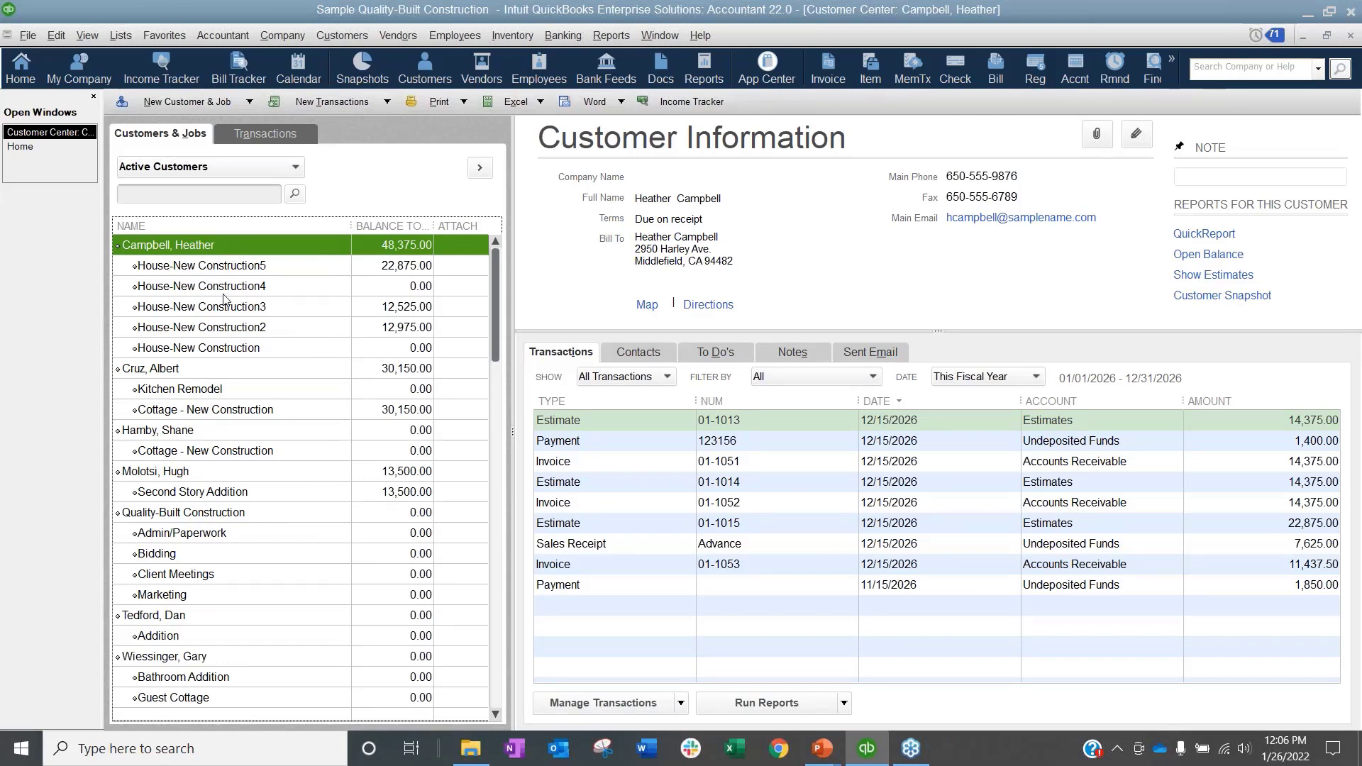
Step: Nest House-New Construction4 under House-New Construction5, and nest House-New Construction3 one level deeper beneath House-New Construction4
{"action": "right_click", "coordinate": [194, 268]}
{"action": "left_click", "coordinate": [163, 305]}
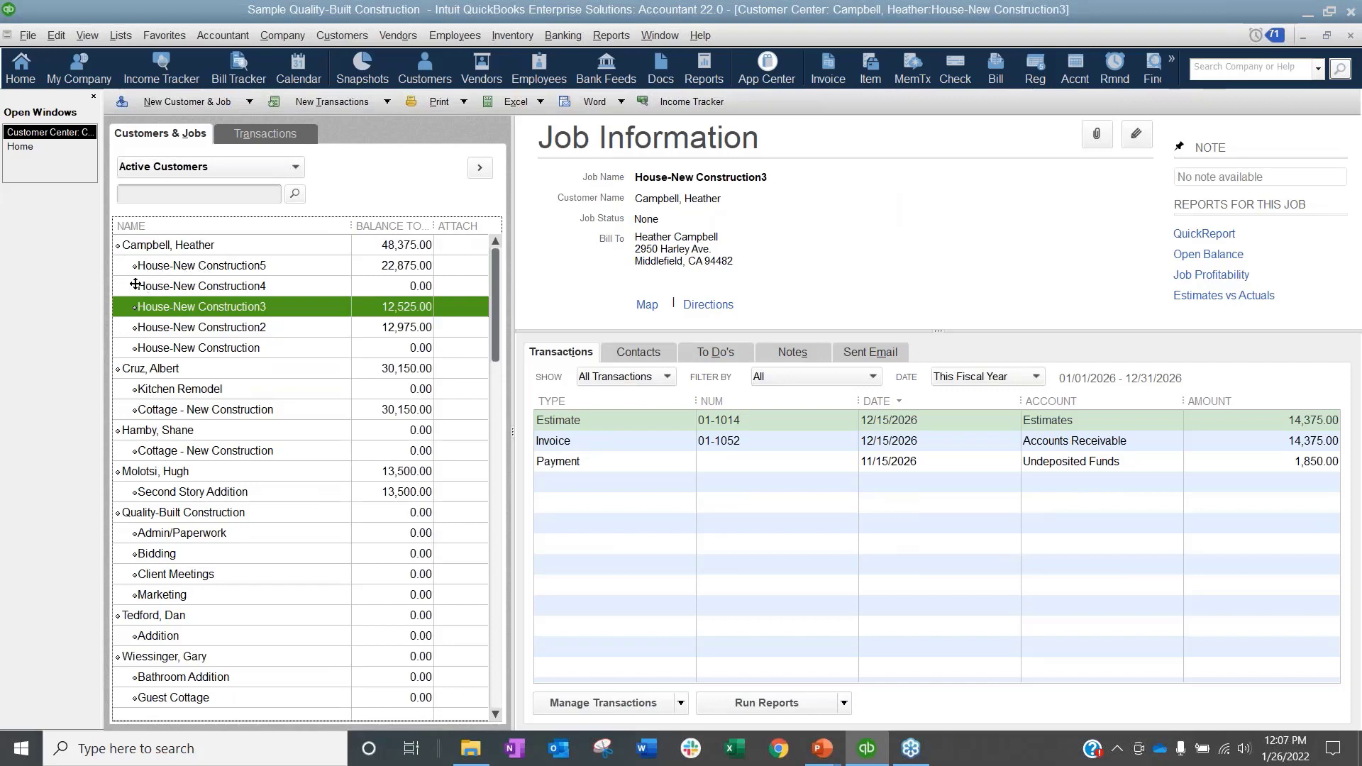
{"action": "left_click_drag", "start_coordinate": [135, 284], "coordinate": [190, 285]}
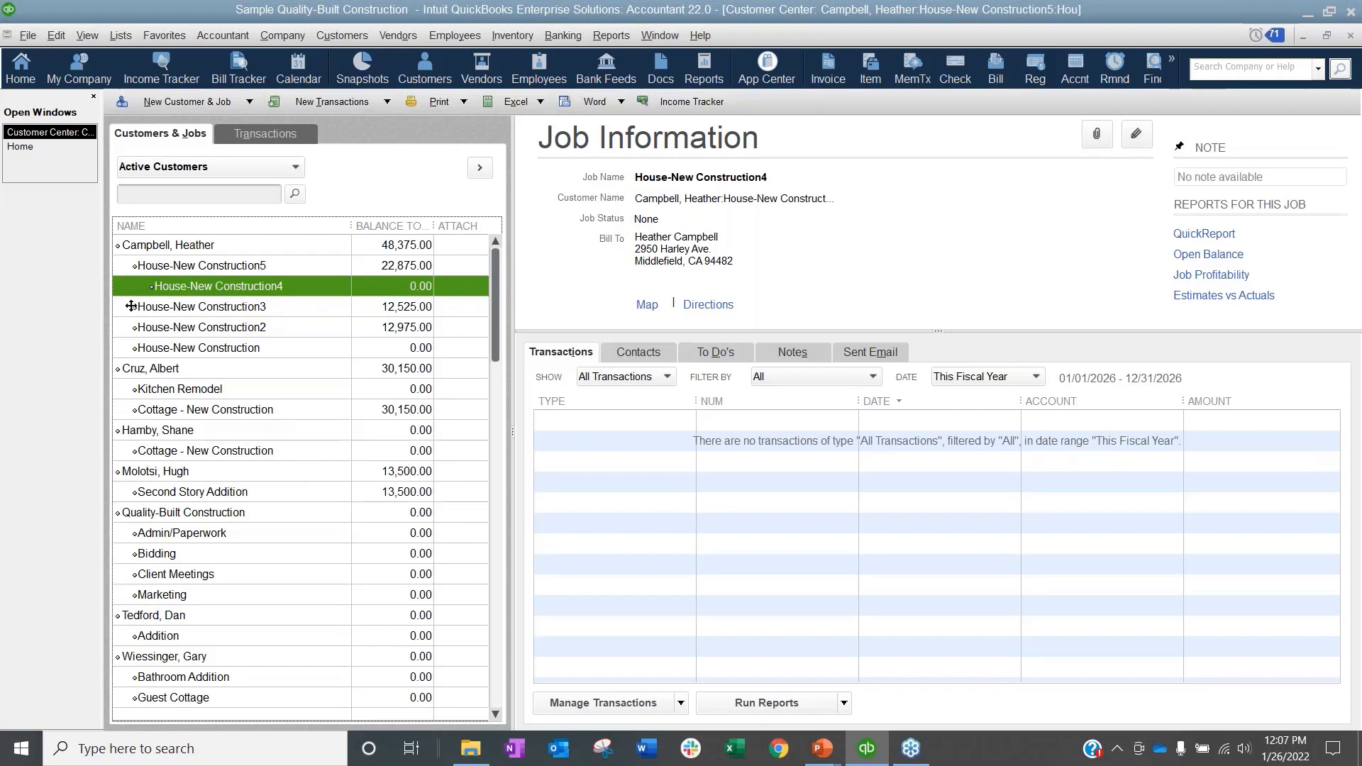
{"action": "left_click_drag", "start_coordinate": [135, 307], "coordinate": [210, 332]}
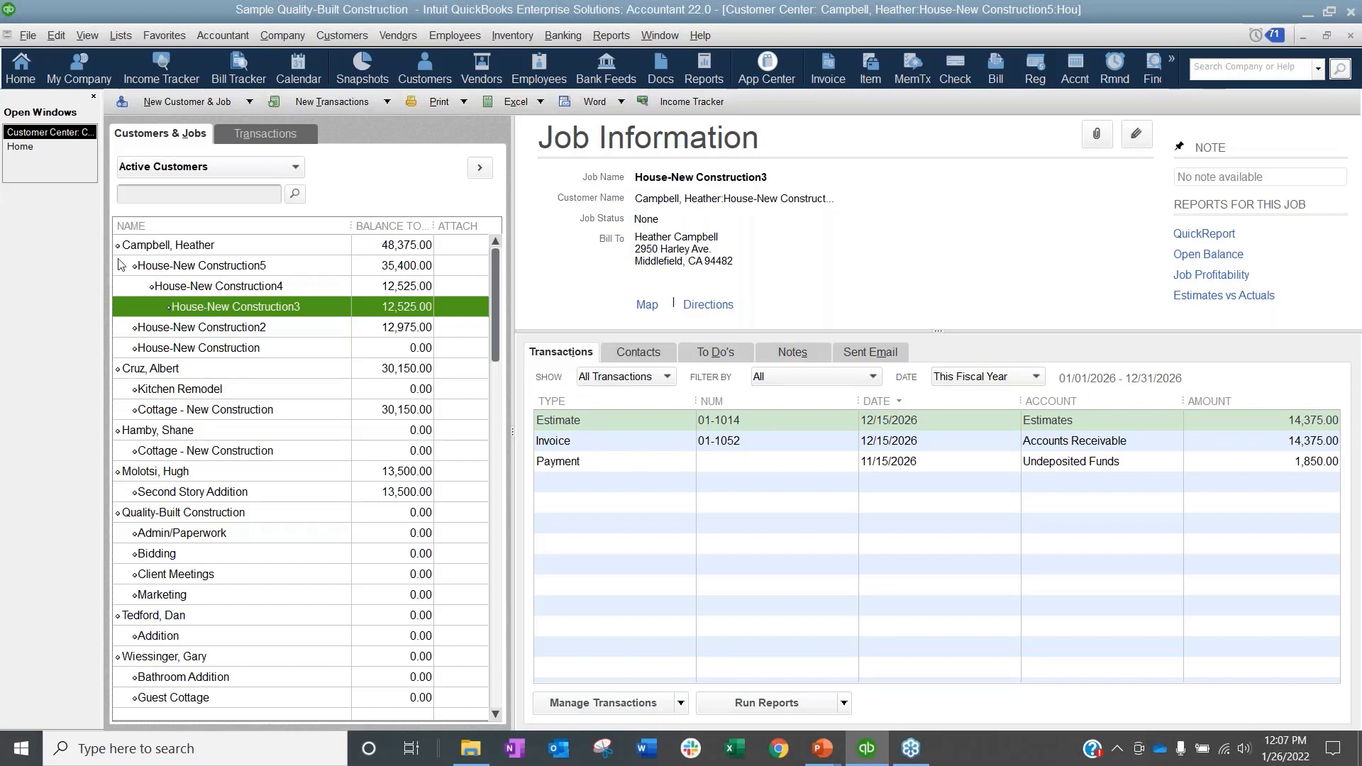
Step: Reposition House-New Construction3 as the first sub-job directly beneath House-New Construction5, and show the parent job's transactions
{"action": "left_click_drag", "start_coordinate": [165, 308], "coordinate": [149, 267]}
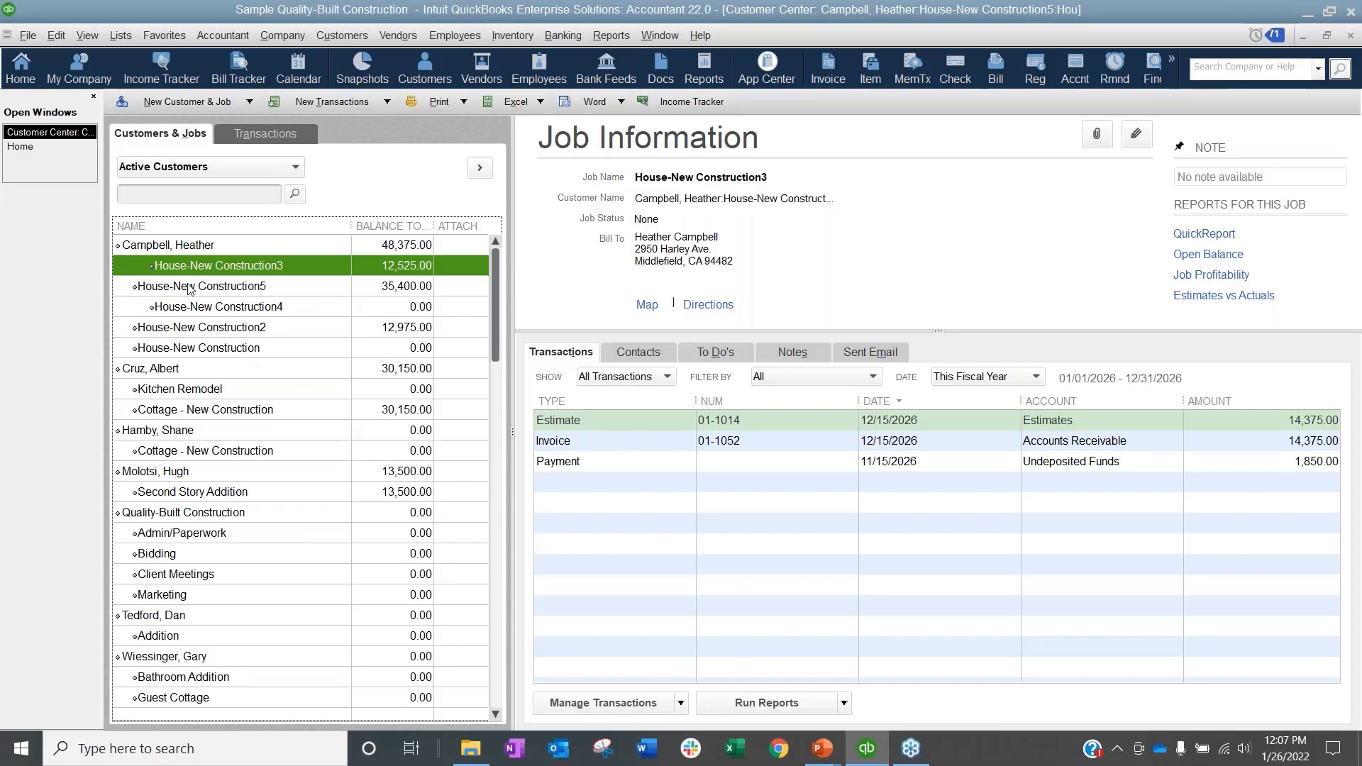
{"action": "left_click_drag", "start_coordinate": [150, 265], "coordinate": [149, 312]}
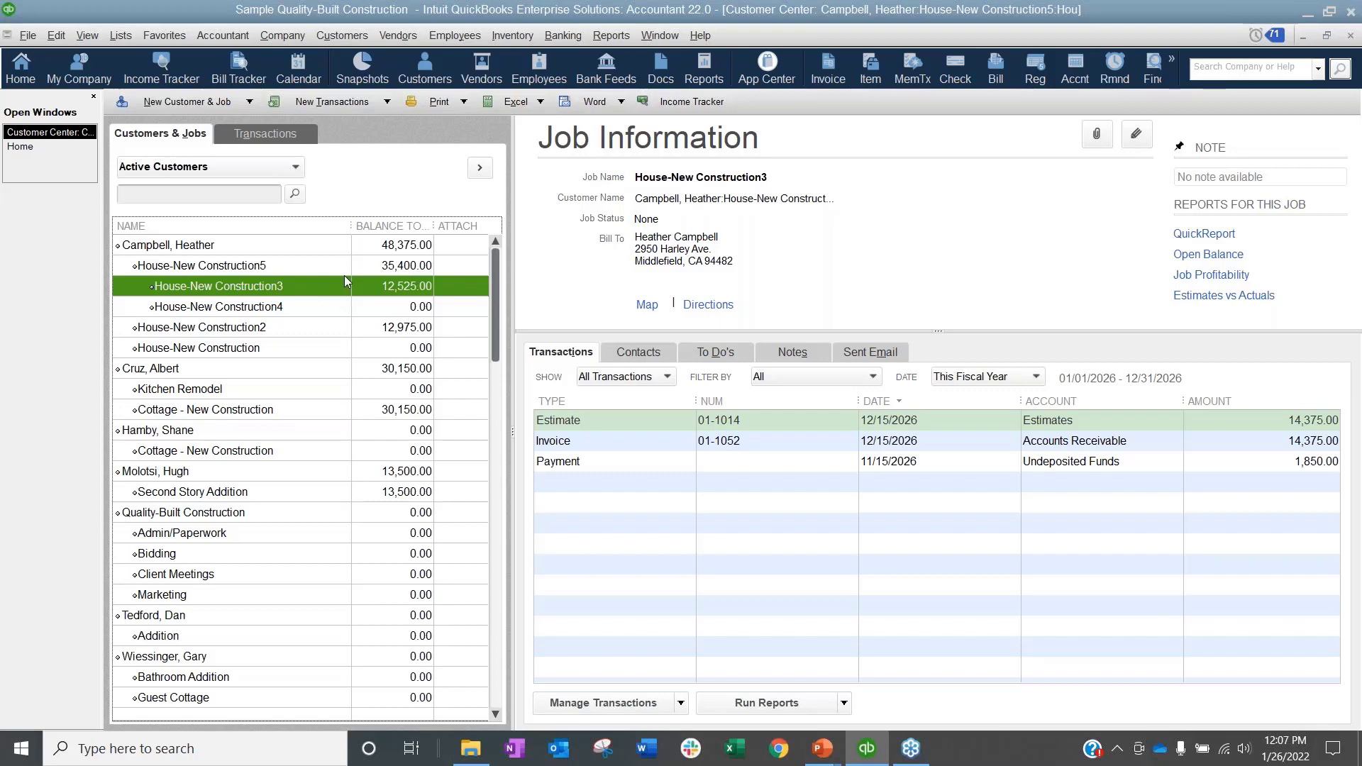
{"action": "left_click", "coordinate": [168, 268]}
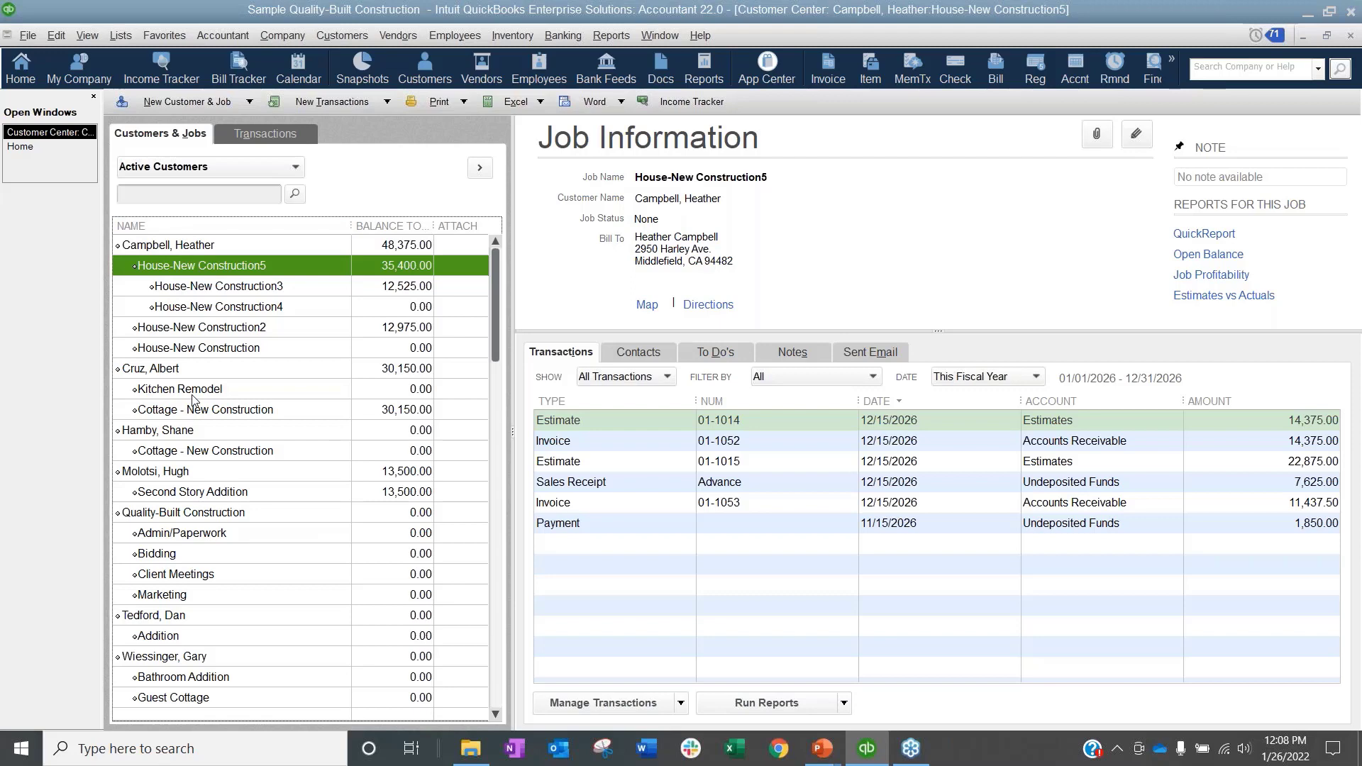
Step: Move House-New Construction3 and House-New Construction4 back out to the first job level, and reopen the Customer Center
{"action": "left_click_drag", "start_coordinate": [151, 285], "coordinate": [129, 306]}
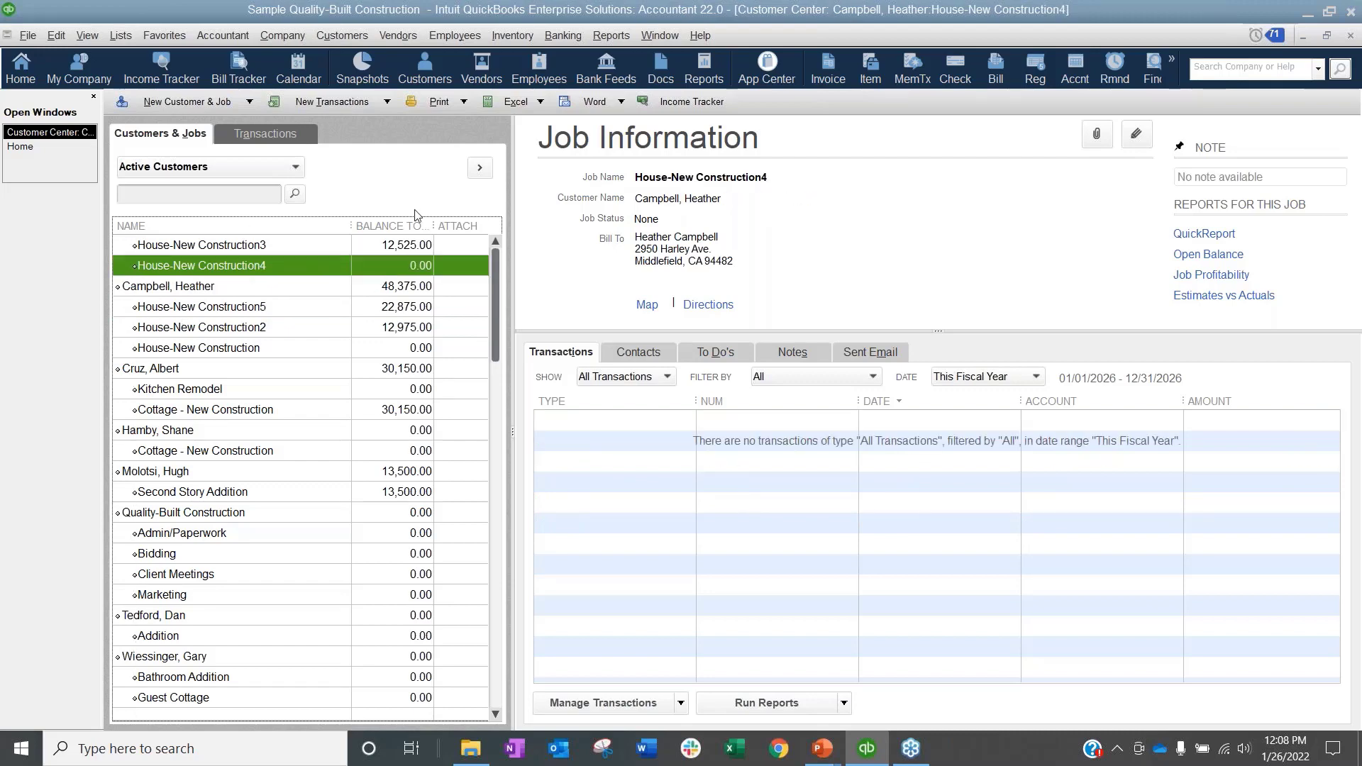
{"action": "left_click", "coordinate": [1350, 35]}
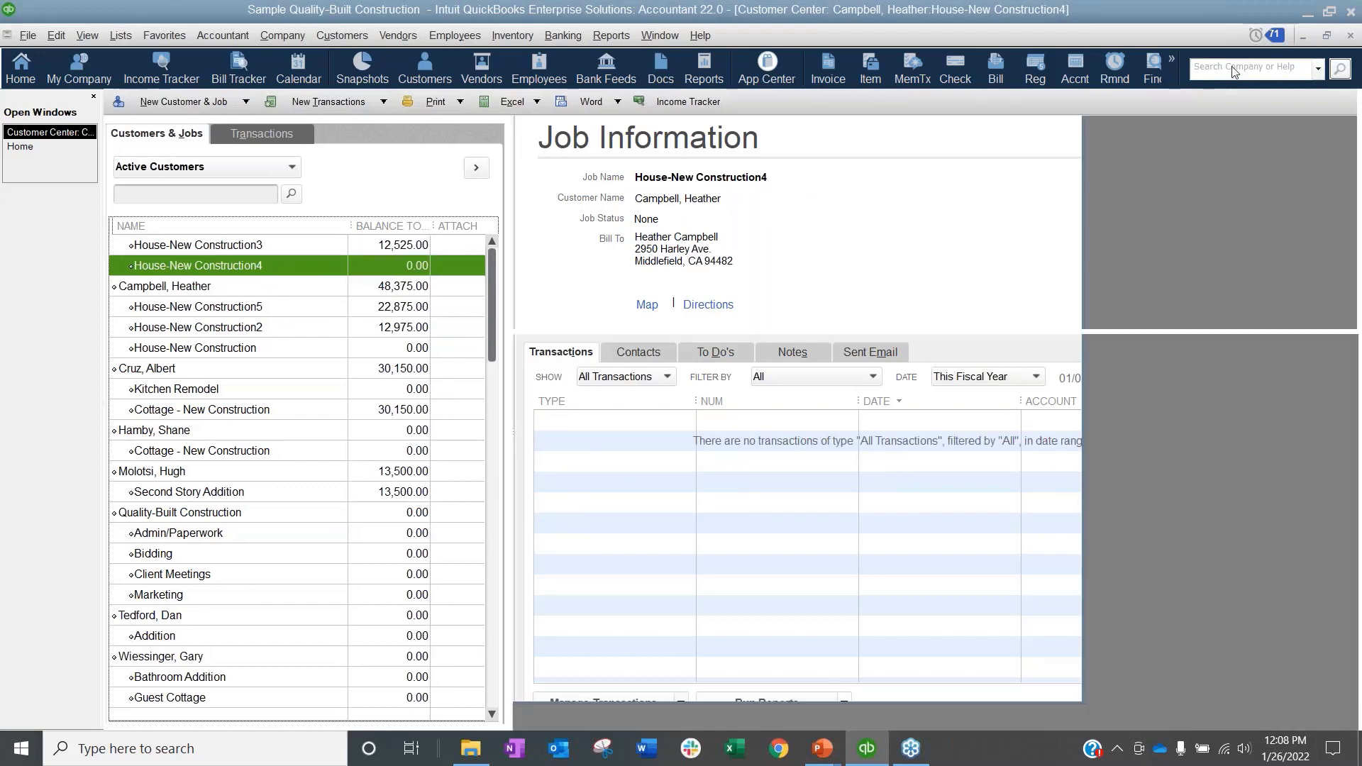
{"action": "left_click", "coordinate": [356, 41]}
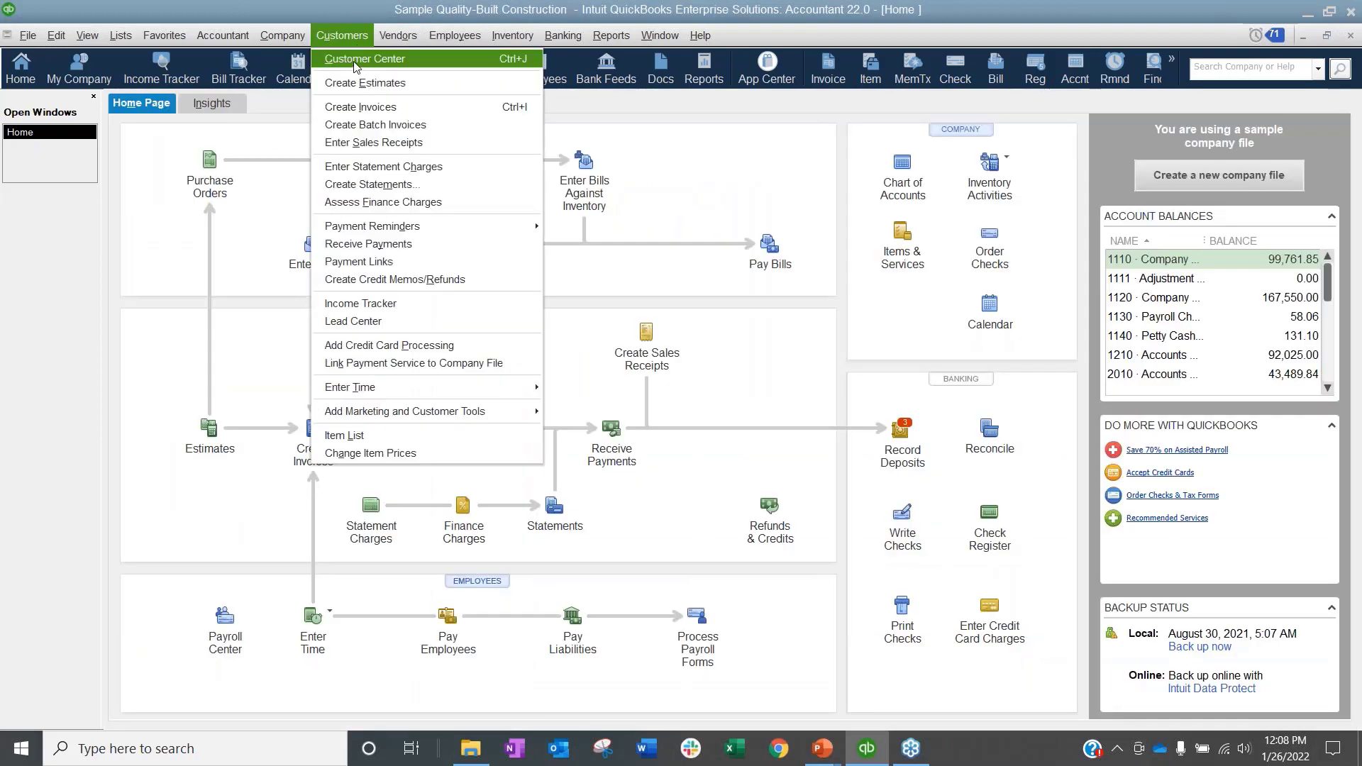
{"action": "left_click", "coordinate": [356, 62]}
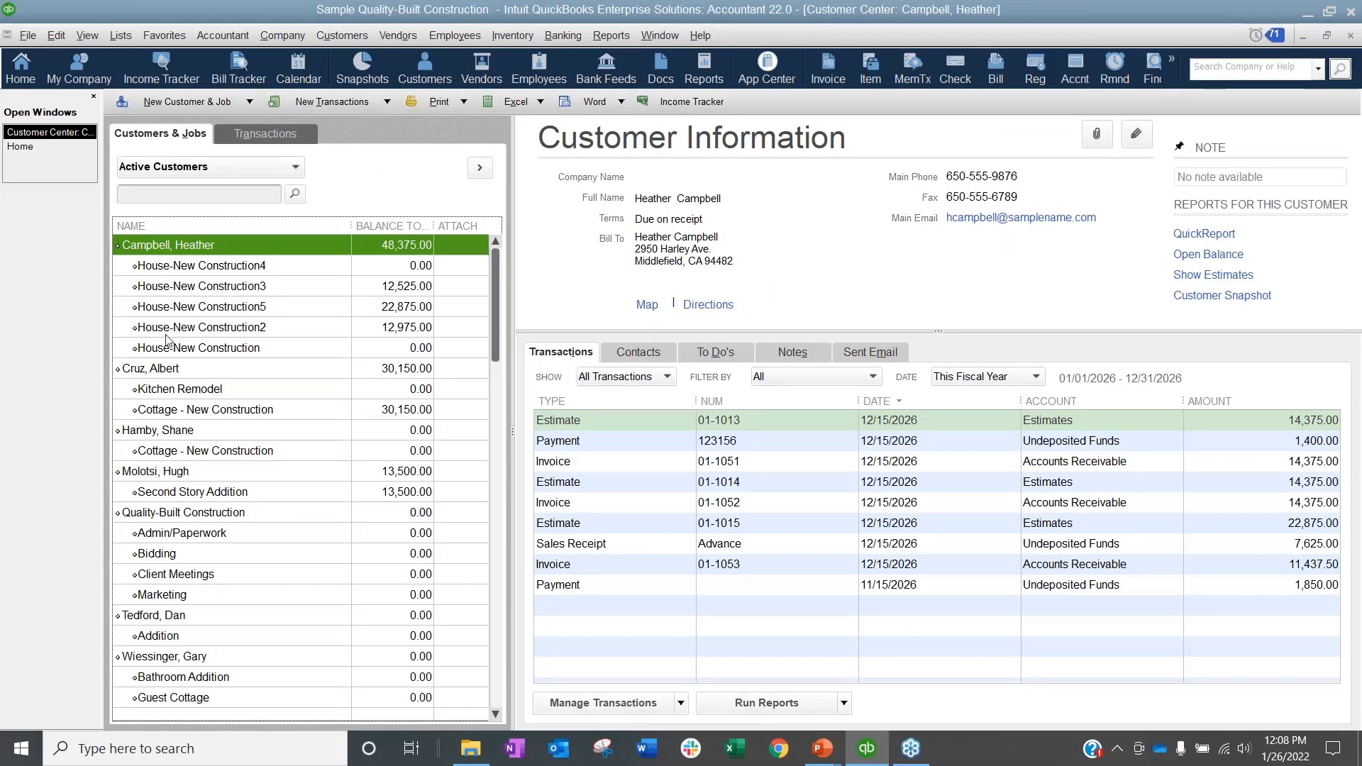
Step: Review the transactions of House-New Construction jobs 4, 3, 5 and 2, and those of their parent customer
{"action": "left_click", "coordinate": [180, 267]}
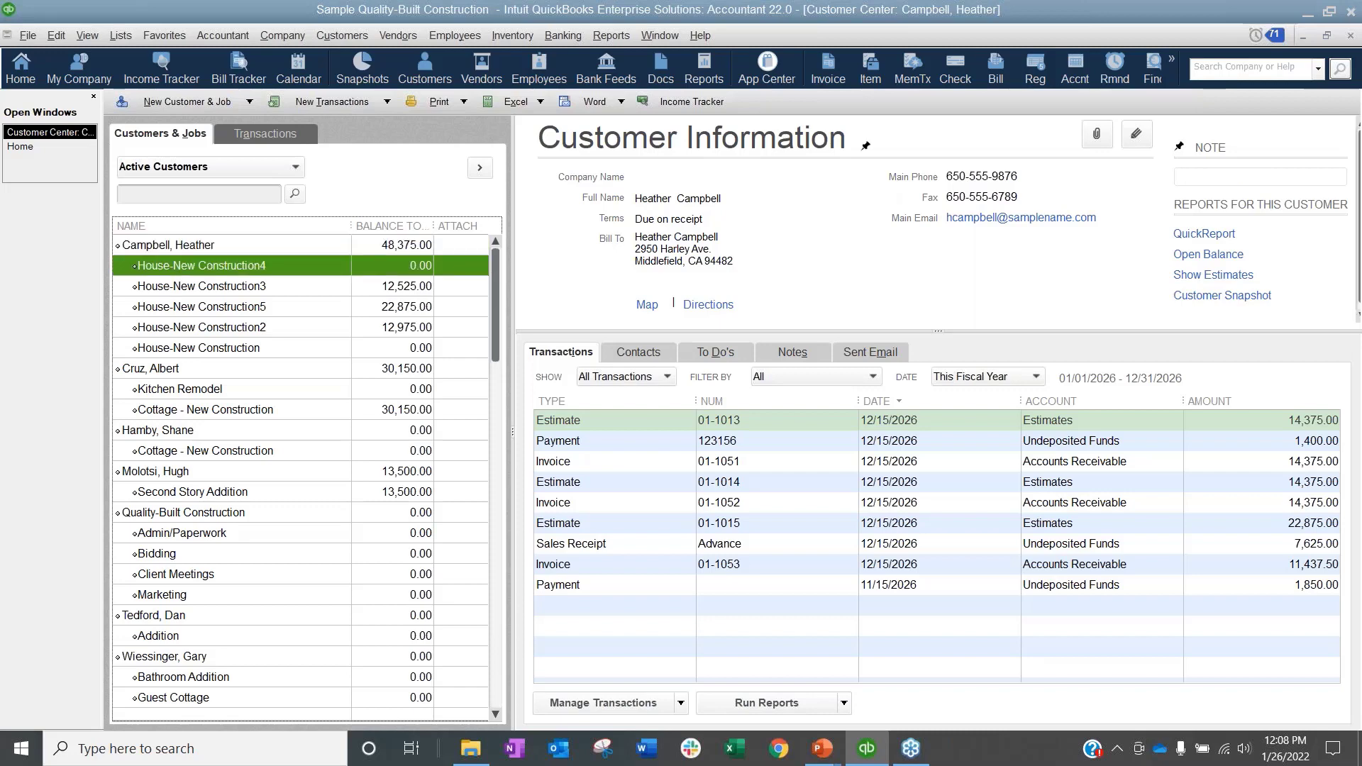
{"action": "left_click", "coordinate": [180, 286]}
{"action": "left_click", "coordinate": [181, 307]}
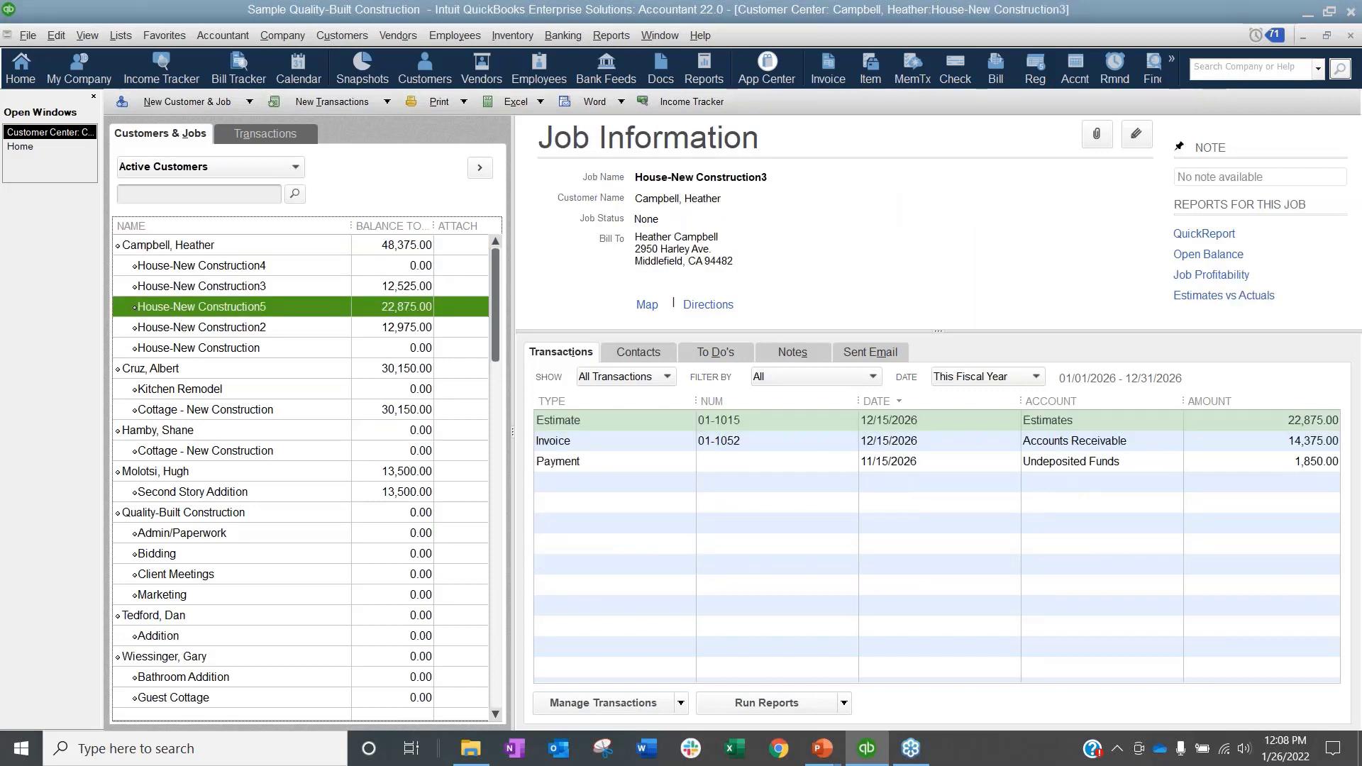
{"action": "key", "text": "Down"}
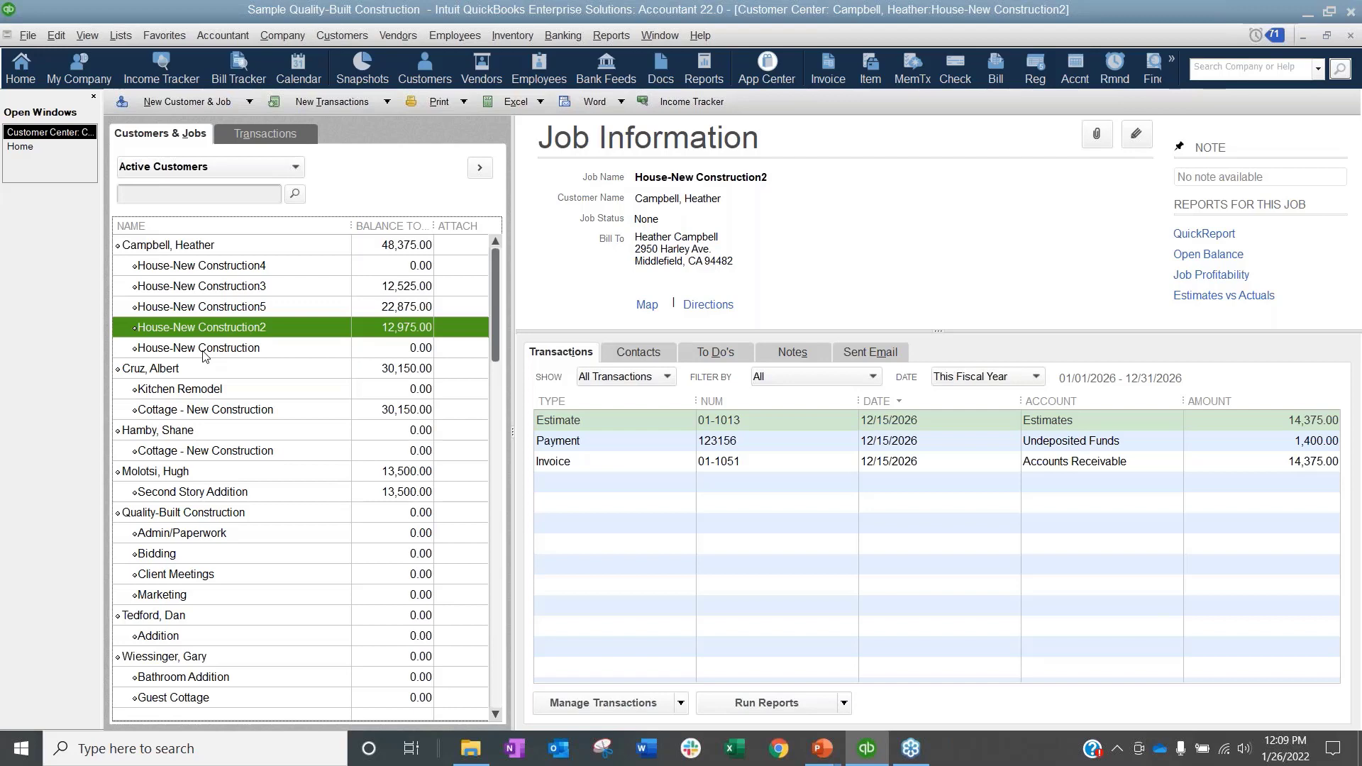
{"action": "left_click", "coordinate": [156, 290]}
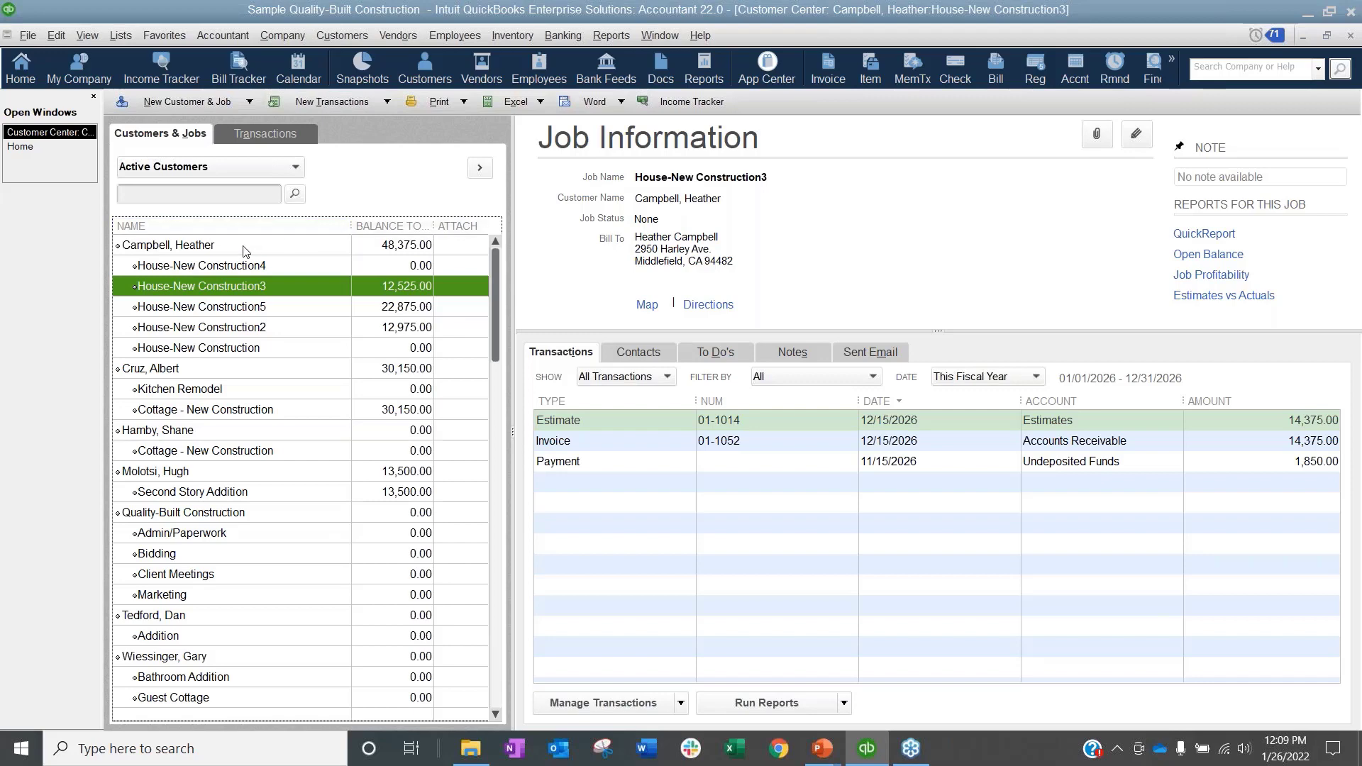
{"action": "left_click", "coordinate": [136, 246]}
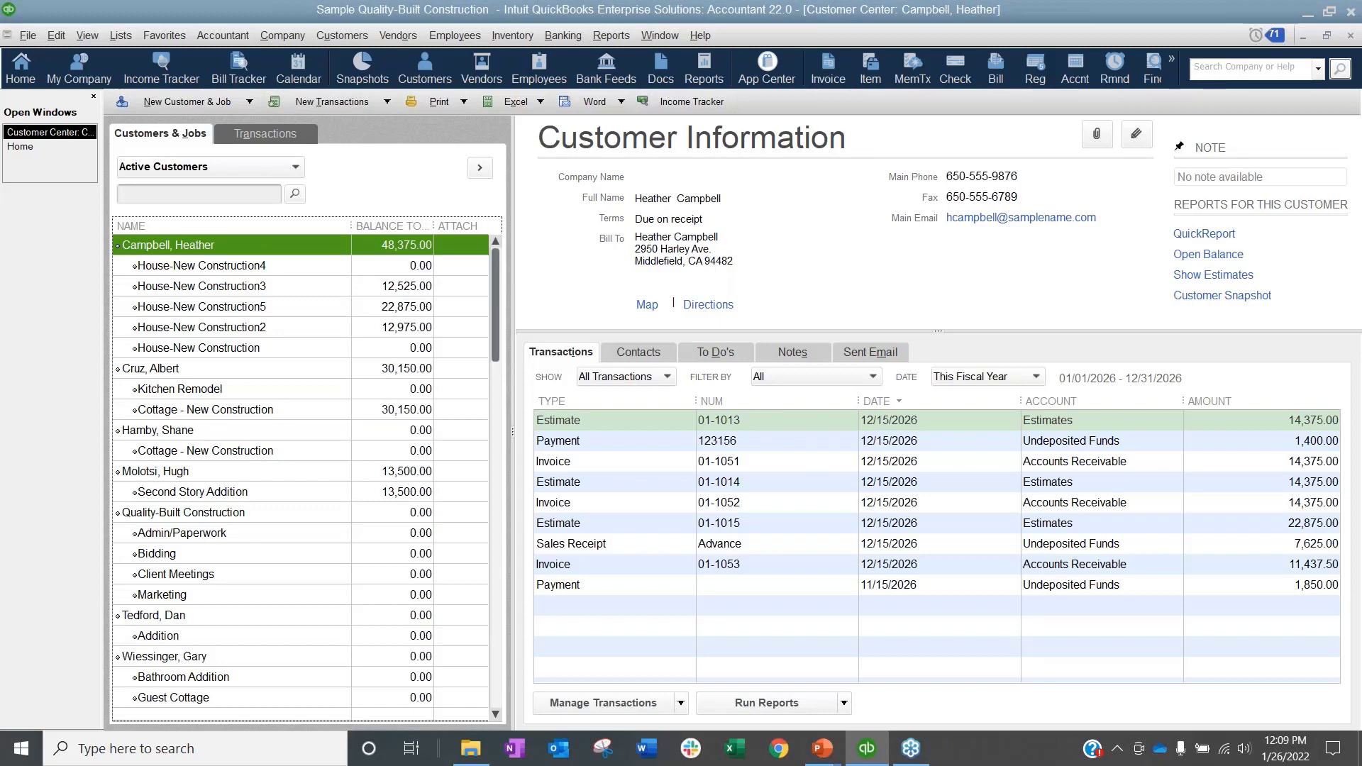
{"action": "left_click", "coordinate": [365, 103]}
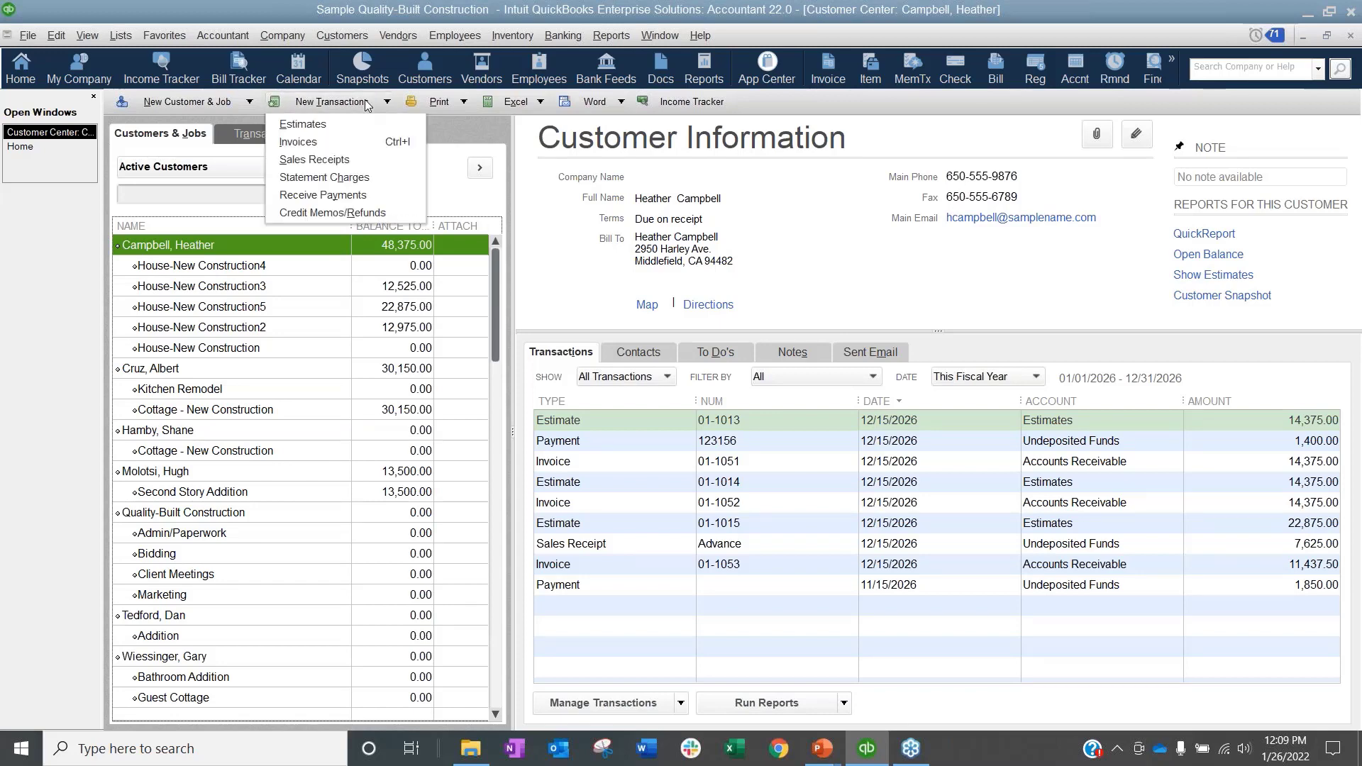
{"action": "left_click", "coordinate": [217, 101]}
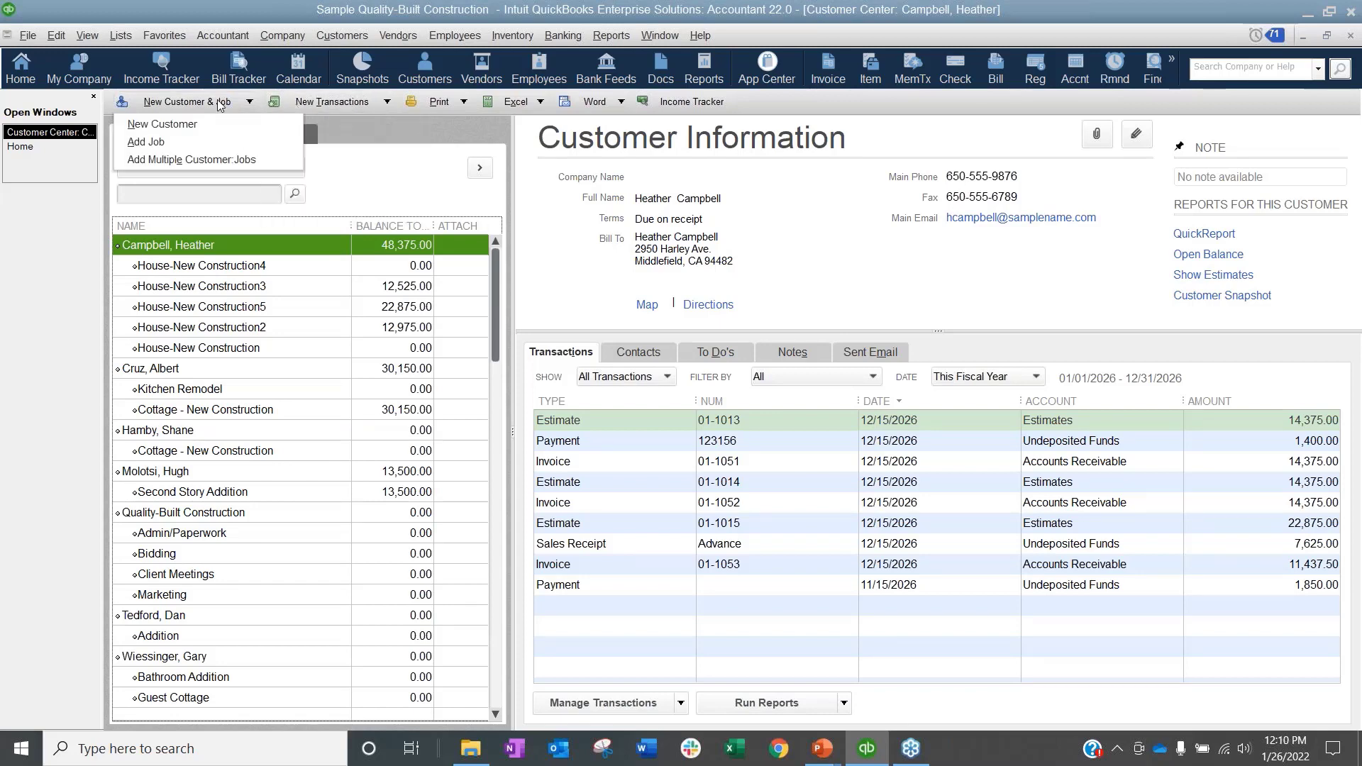
{"action": "left_click", "coordinate": [192, 286]}
{"action": "left_click", "coordinate": [129, 267]}
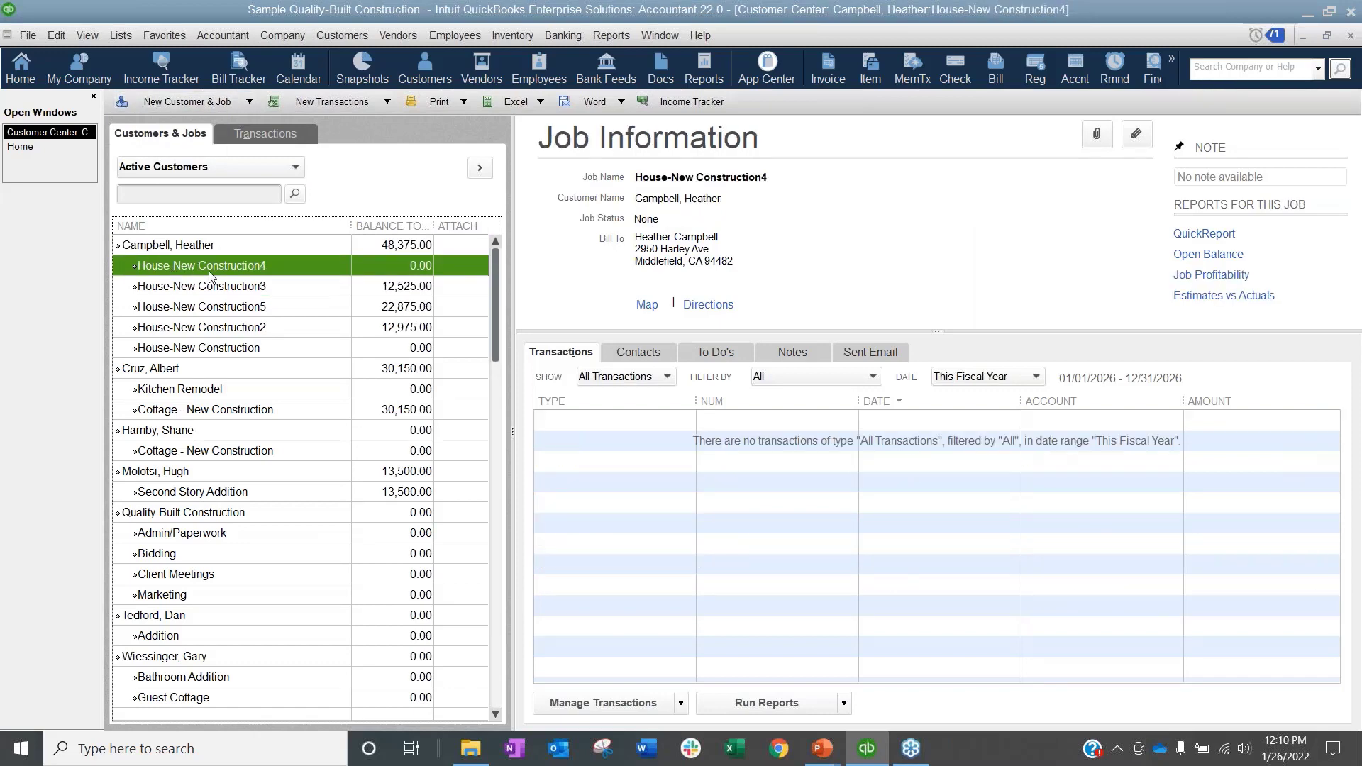
{"action": "left_click", "coordinate": [227, 104]}
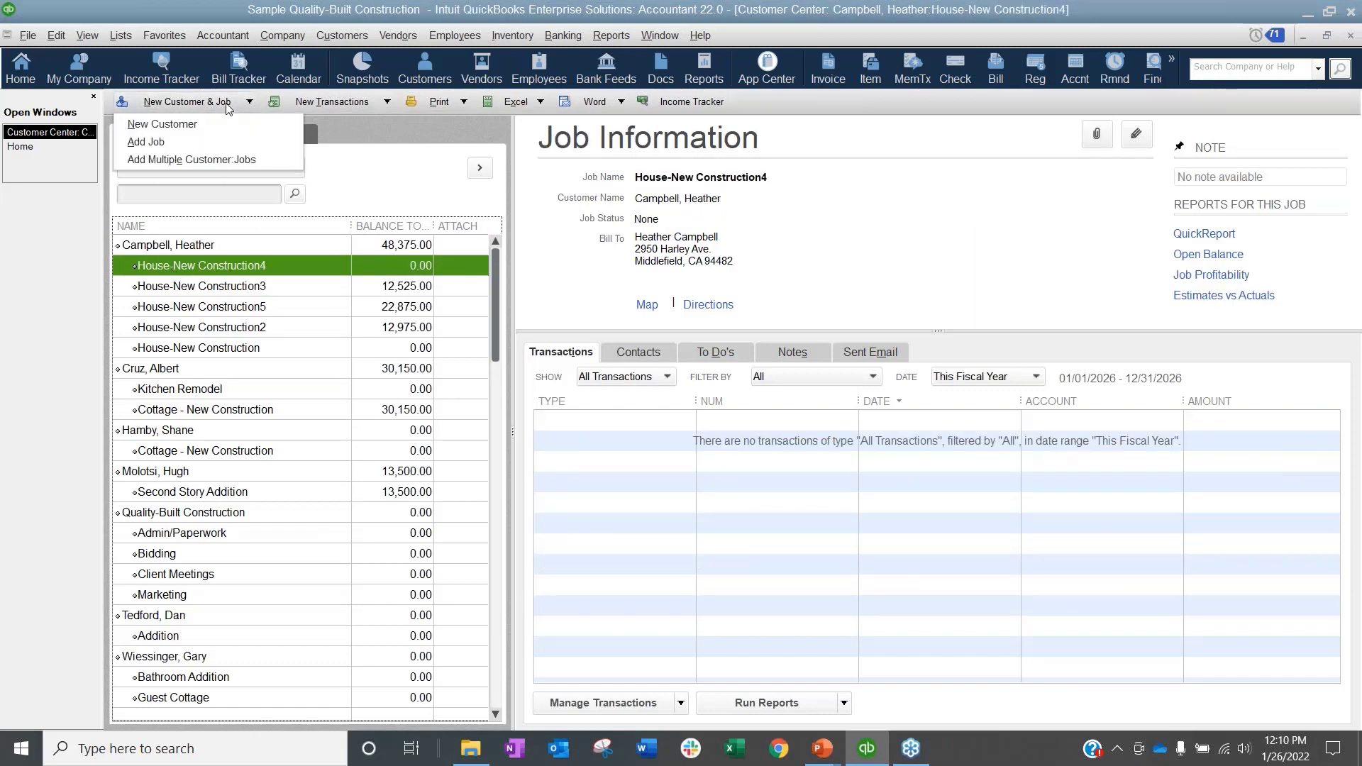
{"action": "right_click", "coordinate": [251, 268]}
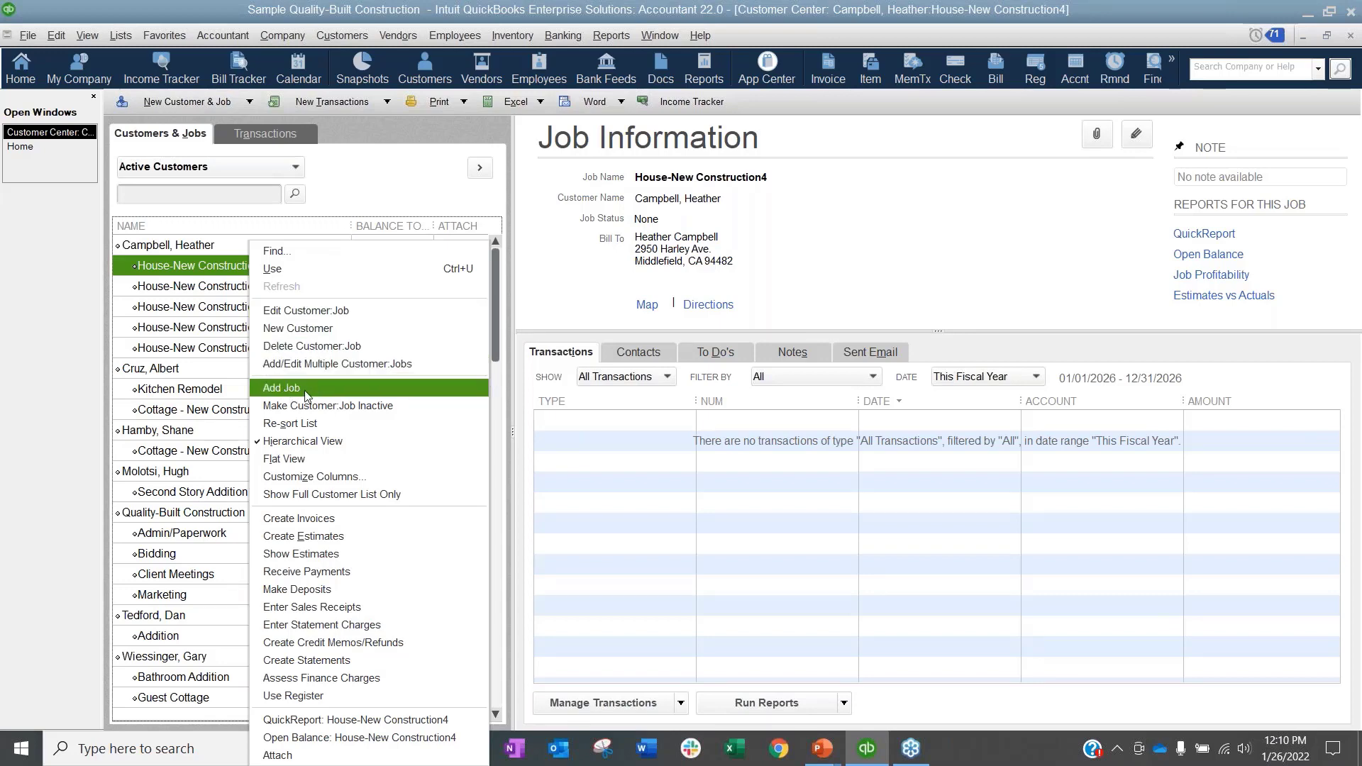
Step: Start a new estimate for the House-New Construction2 job
{"action": "left_click", "coordinate": [188, 327]}
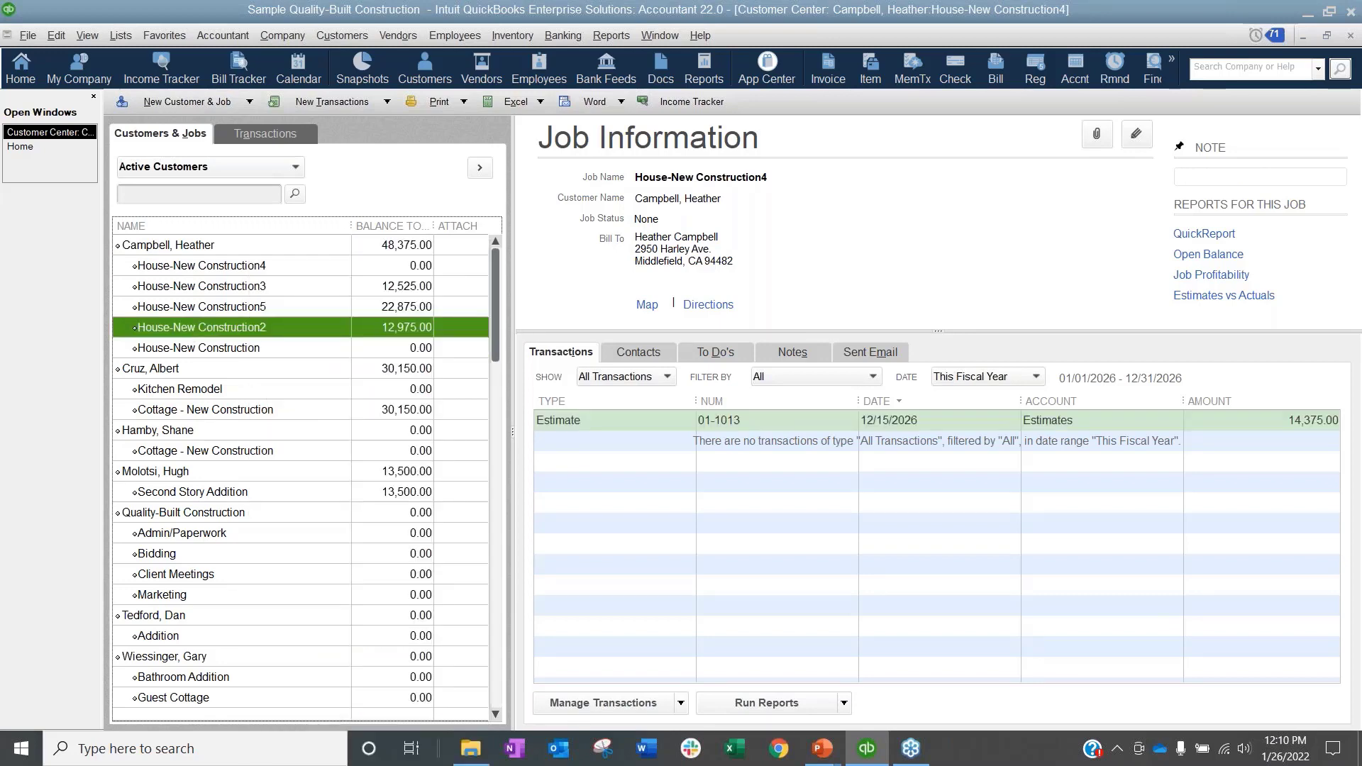
{"action": "left_click", "coordinate": [355, 104]}
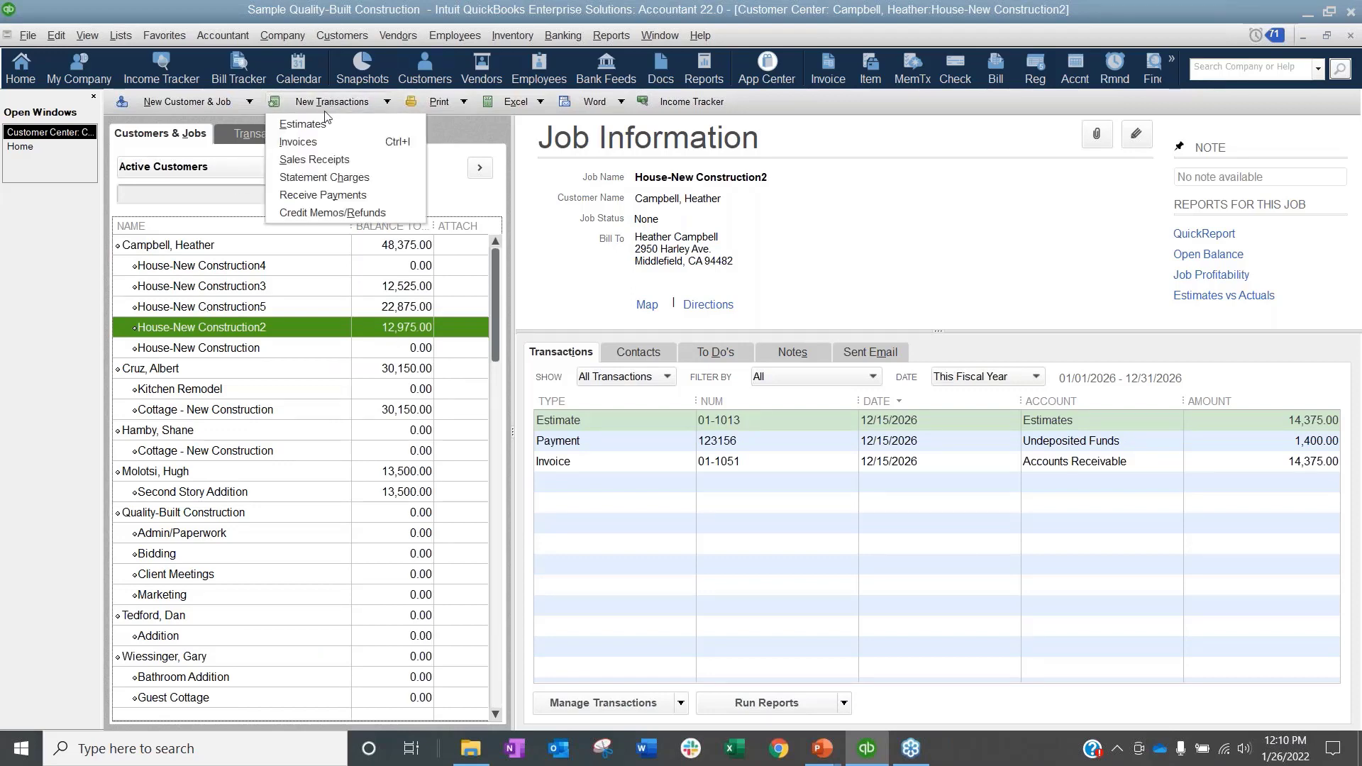
{"action": "left_click", "coordinate": [319, 130]}
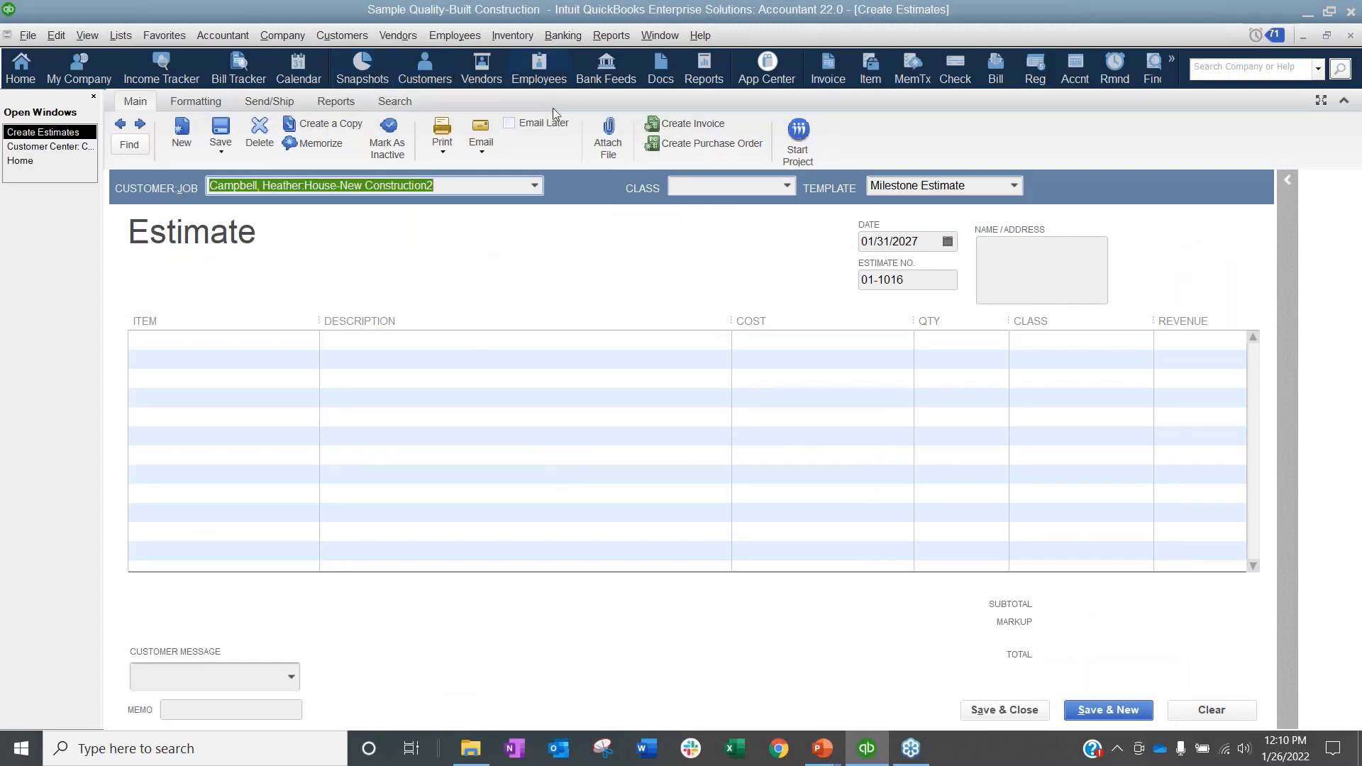
Step: Extend the estimate's Customer:Job entry with ":Job 1" and quick-add Job 1 as a sub-job of House-New Construction2
{"action": "left_click", "coordinate": [445, 190]}
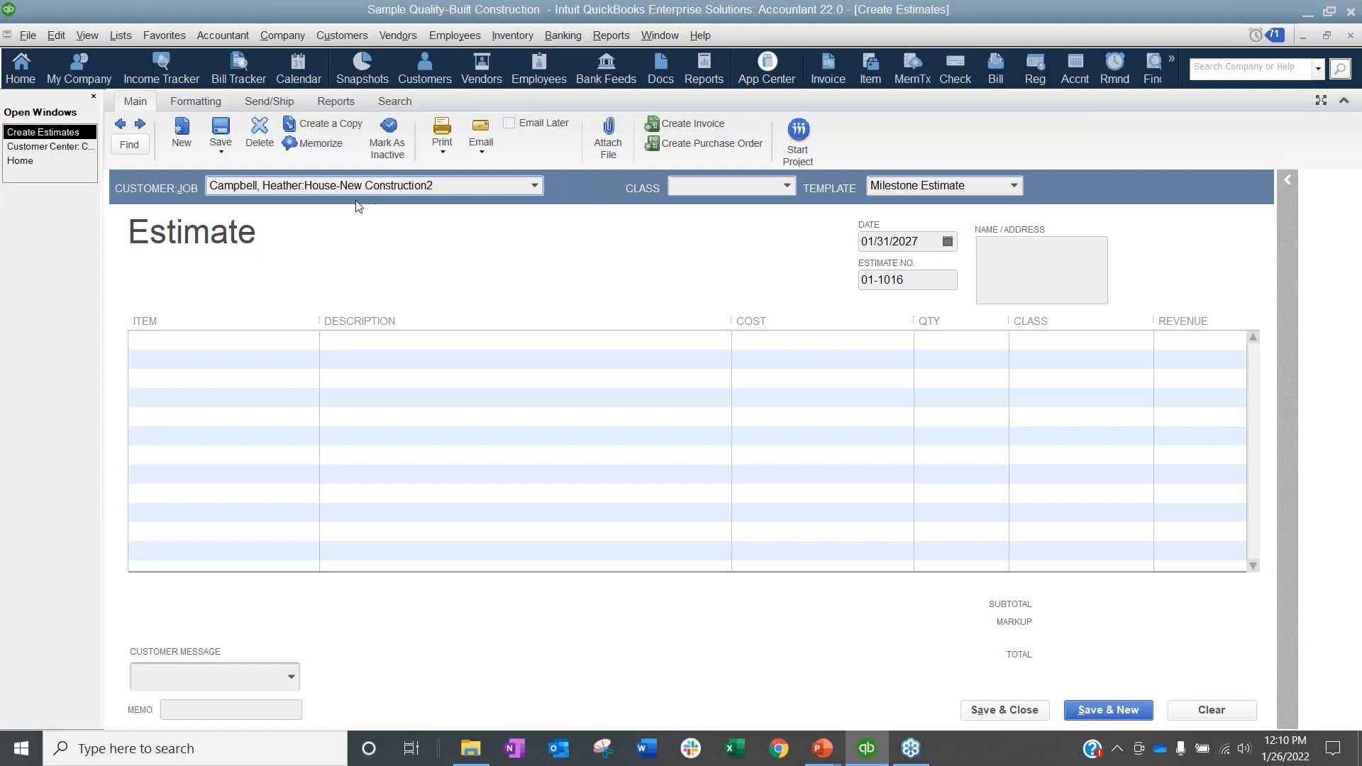
{"action": "left_click", "coordinate": [304, 186]}
{"action": "type", "text": ":"}
{"action": "type", "text": "Job 1"}
{"action": "key", "text": "Tab"}
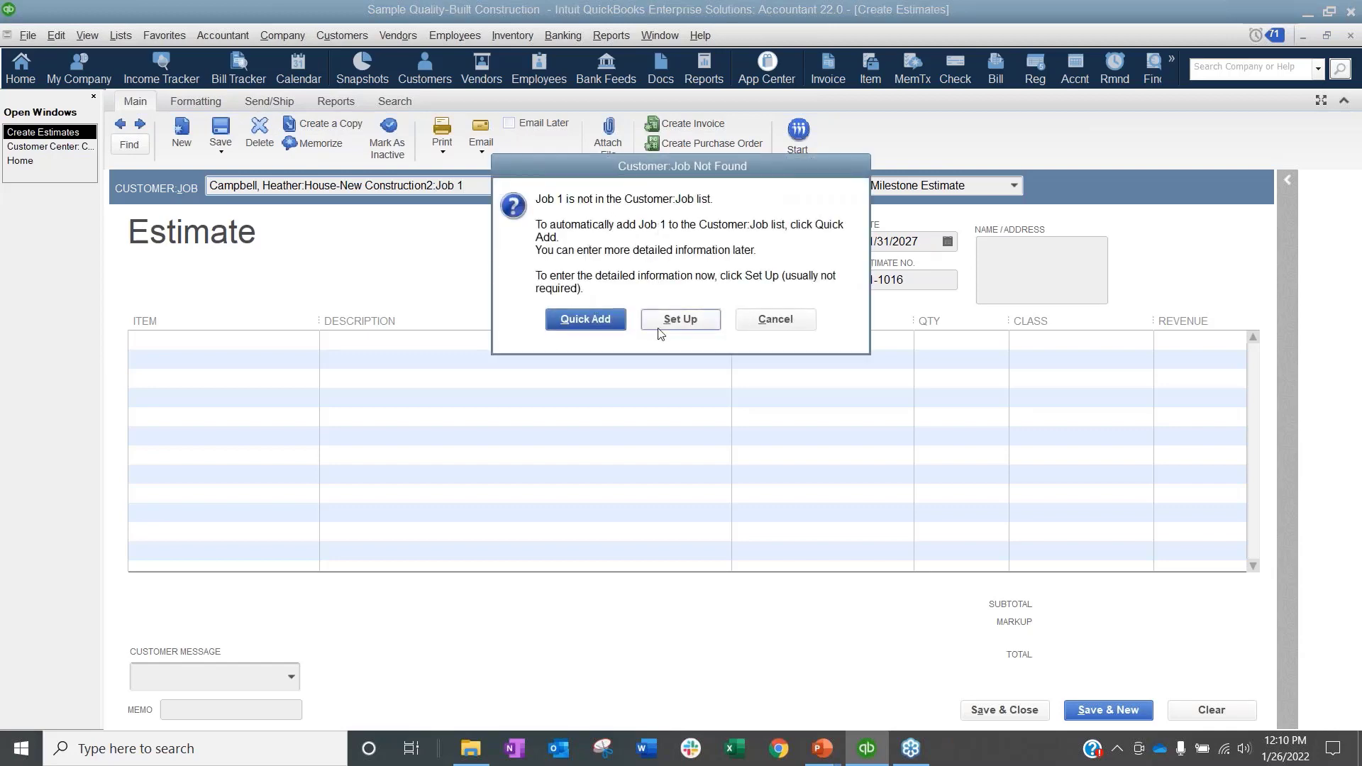
{"action": "left_click", "coordinate": [585, 319]}
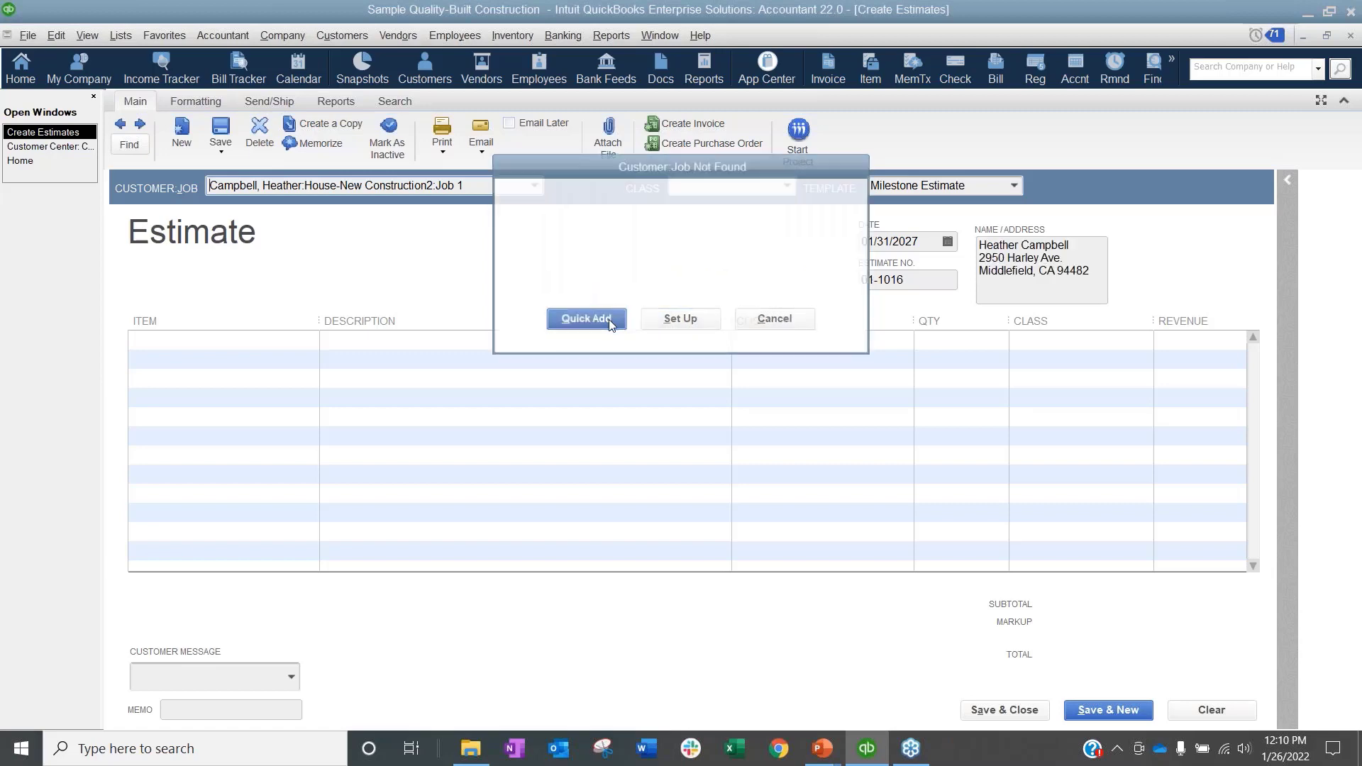
Step: Open the Job 1 sub-job's record for editing from the Customer Center
{"action": "left_click", "coordinate": [80, 146]}
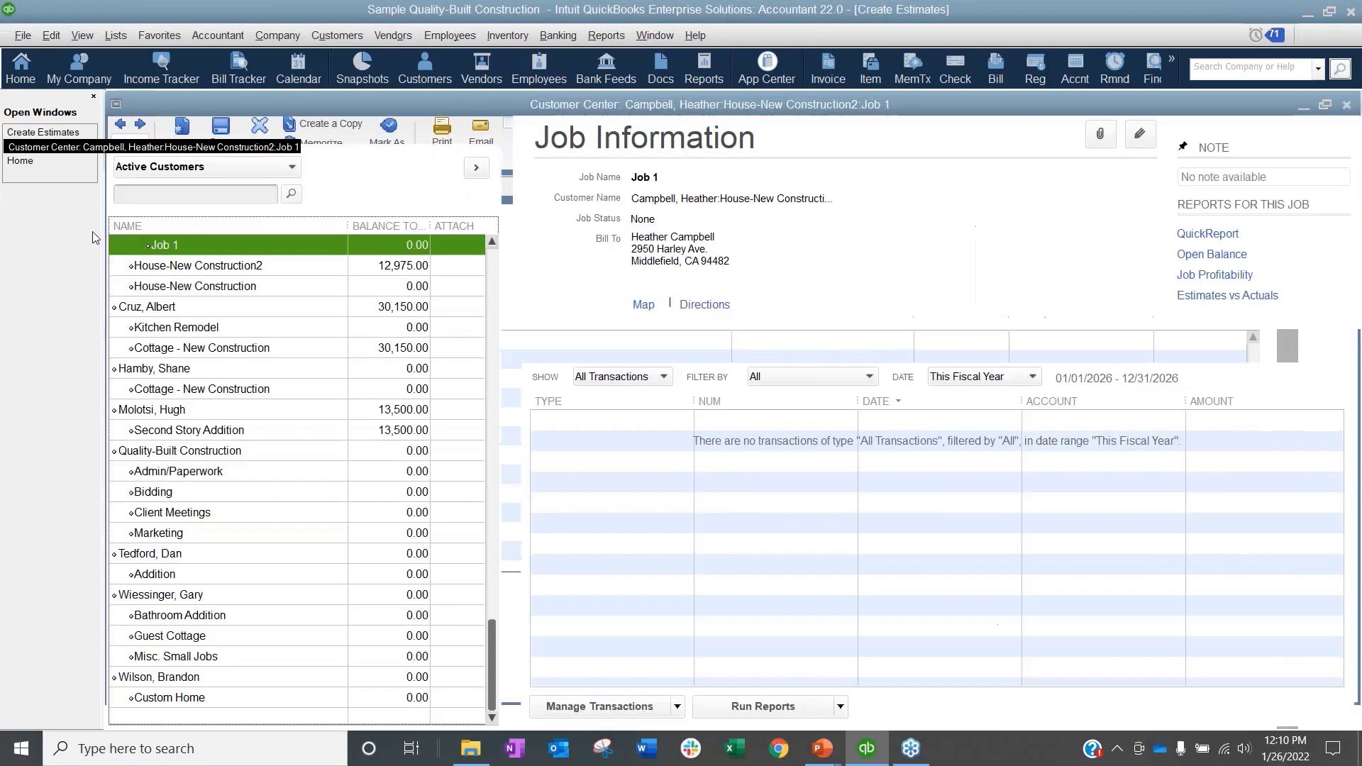
{"action": "scroll", "coordinate": [226, 273], "scroll_direction": "up", "scroll_amount": 2}
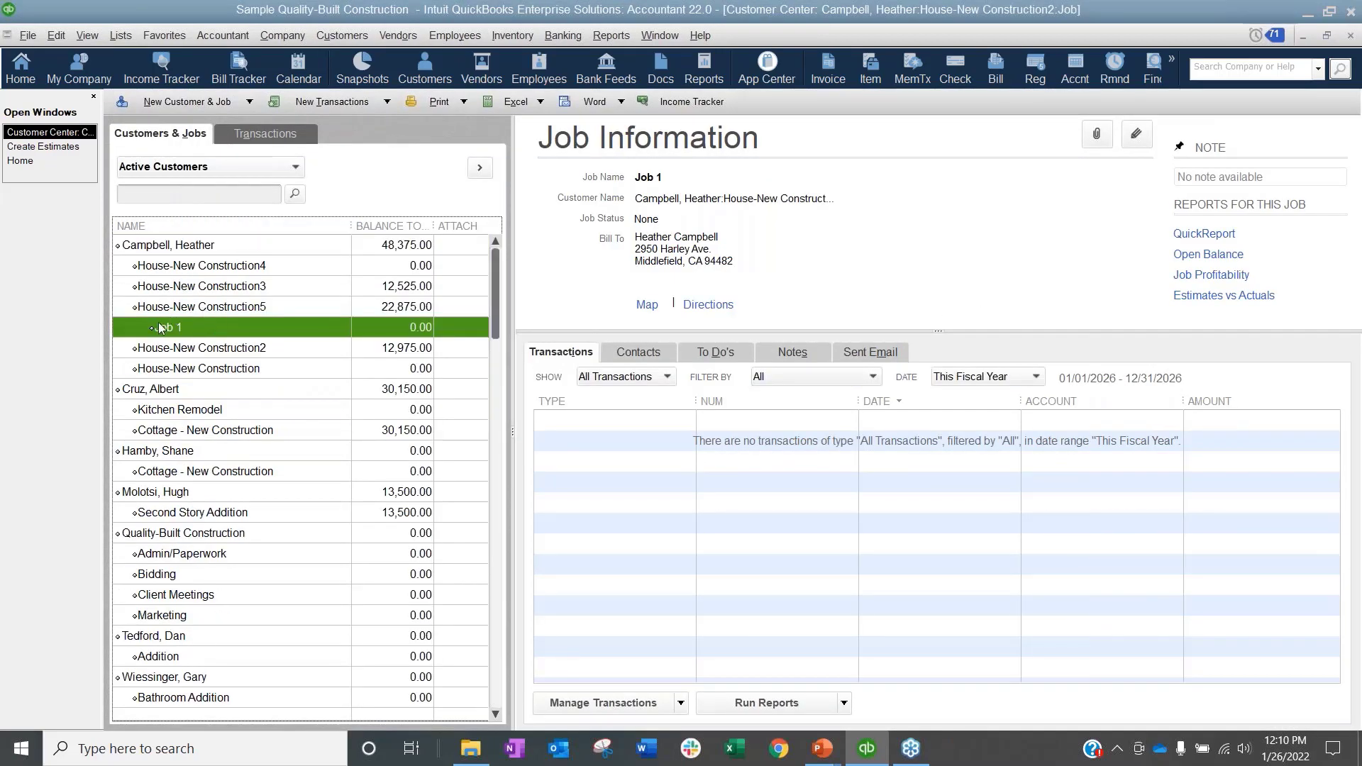
{"action": "double_click", "coordinate": [245, 325]}
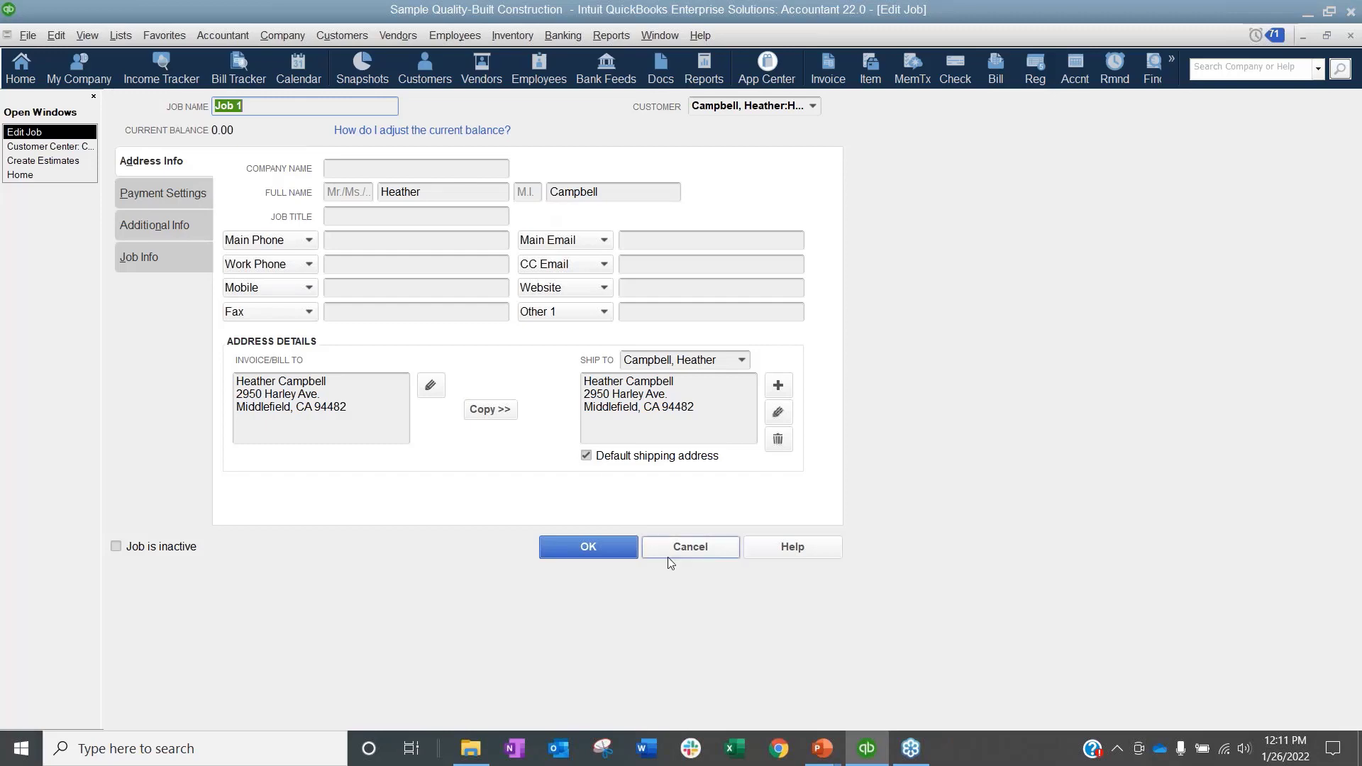
Step: Review Job 1's job information, including its job type and status choices, then cancel the edit and close the Customer Center
{"action": "left_click", "coordinate": [169, 259]}
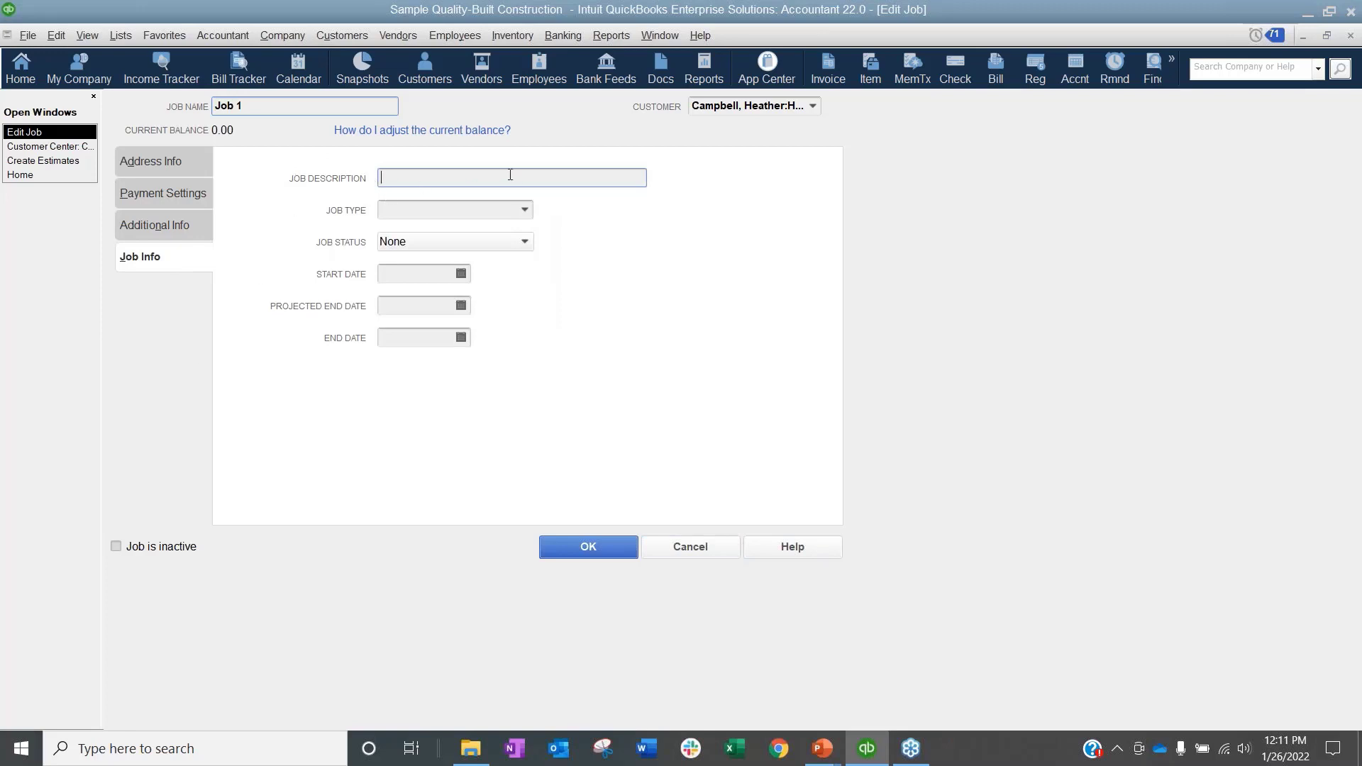
{"action": "left_click", "coordinate": [528, 213]}
{"action": "left_click", "coordinate": [525, 210]}
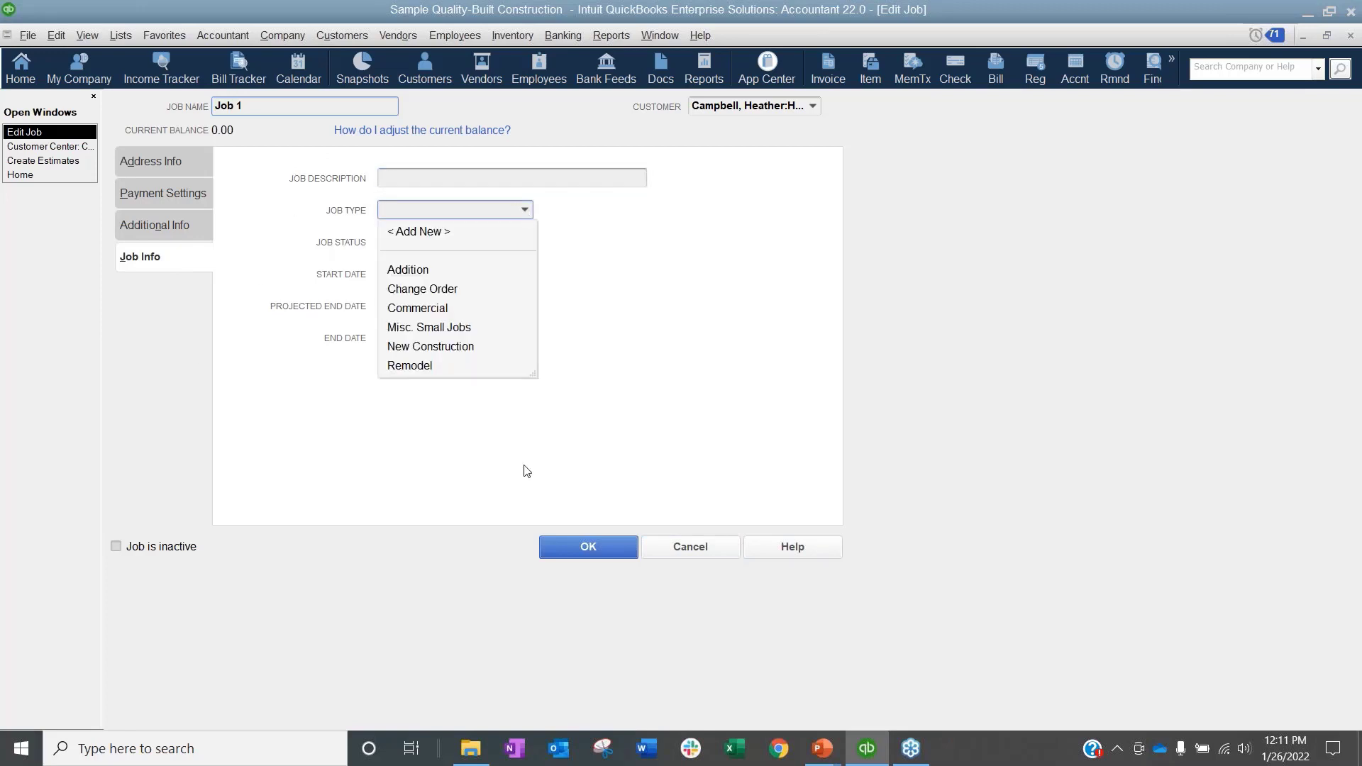
{"action": "left_click", "coordinate": [471, 426]}
{"action": "left_click", "coordinate": [405, 243]}
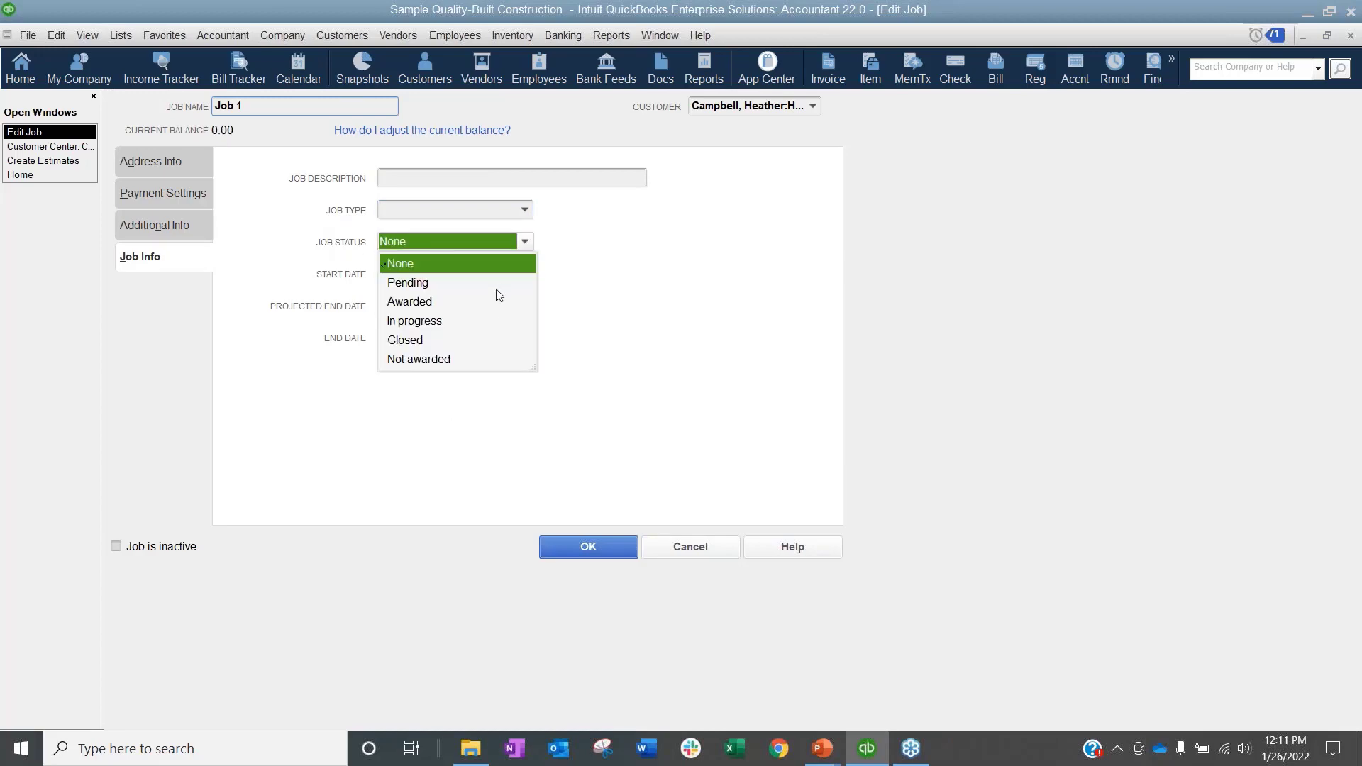
{"action": "left_click", "coordinate": [588, 480]}
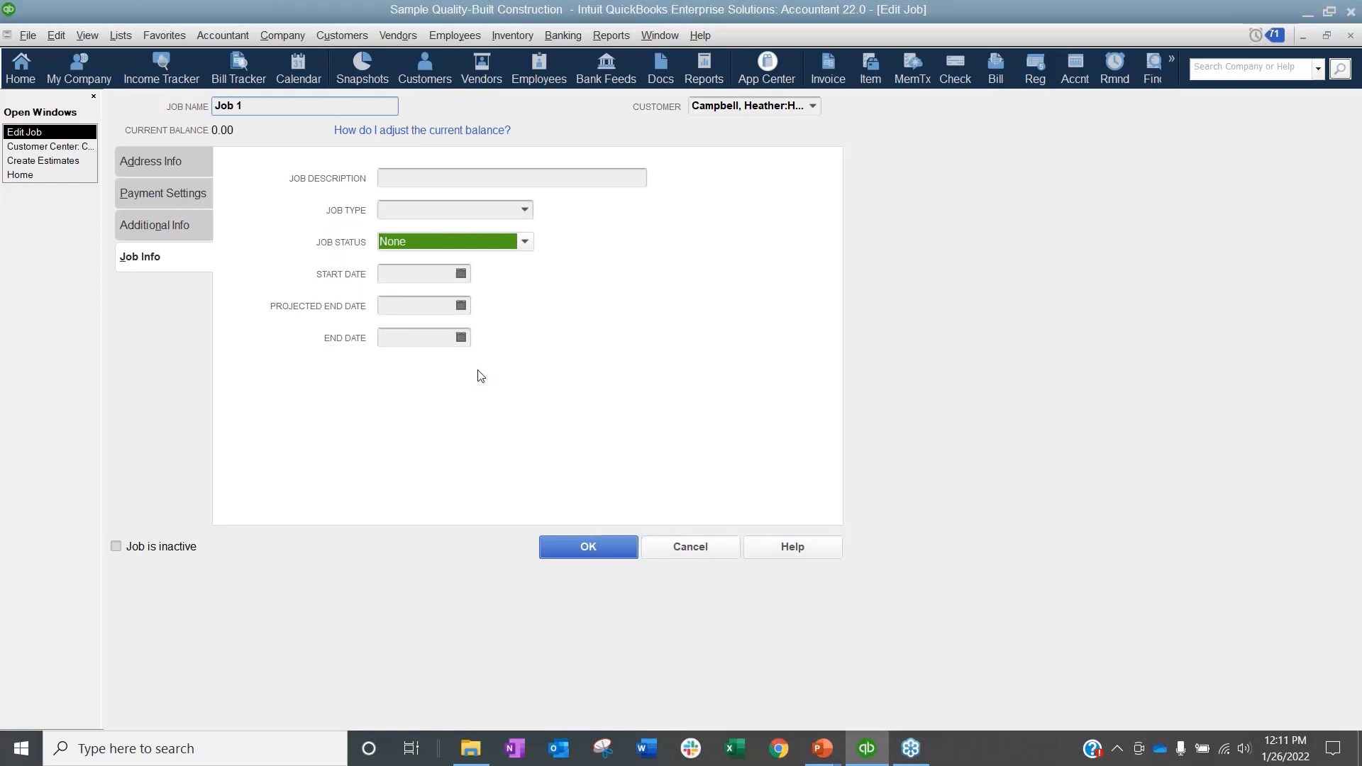
{"action": "left_click", "coordinate": [721, 547]}
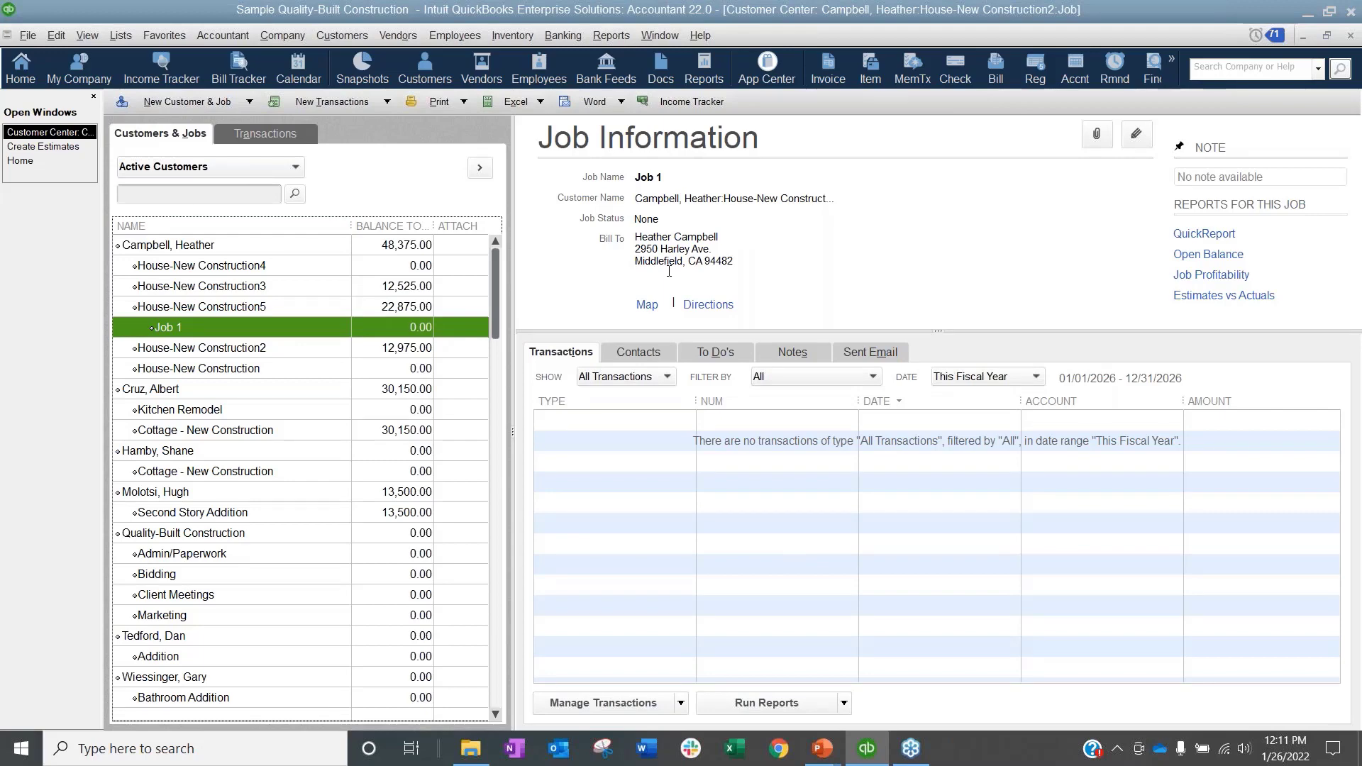
{"action": "left_click", "coordinate": [1350, 35]}
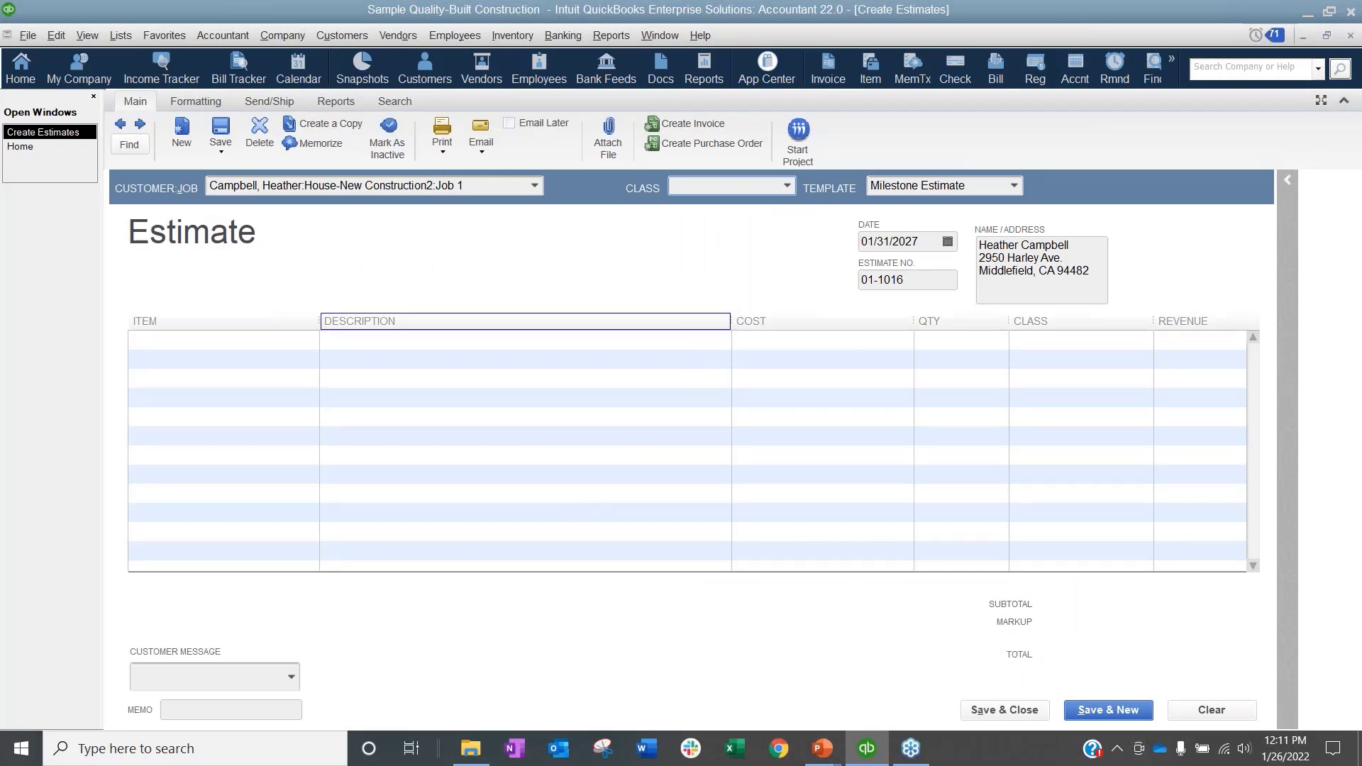
Step: Switch the estimate to the Custom Estimate template and adjust the width of the Description column
{"action": "left_click_drag", "start_coordinate": [732, 319], "coordinate": [612, 326]}
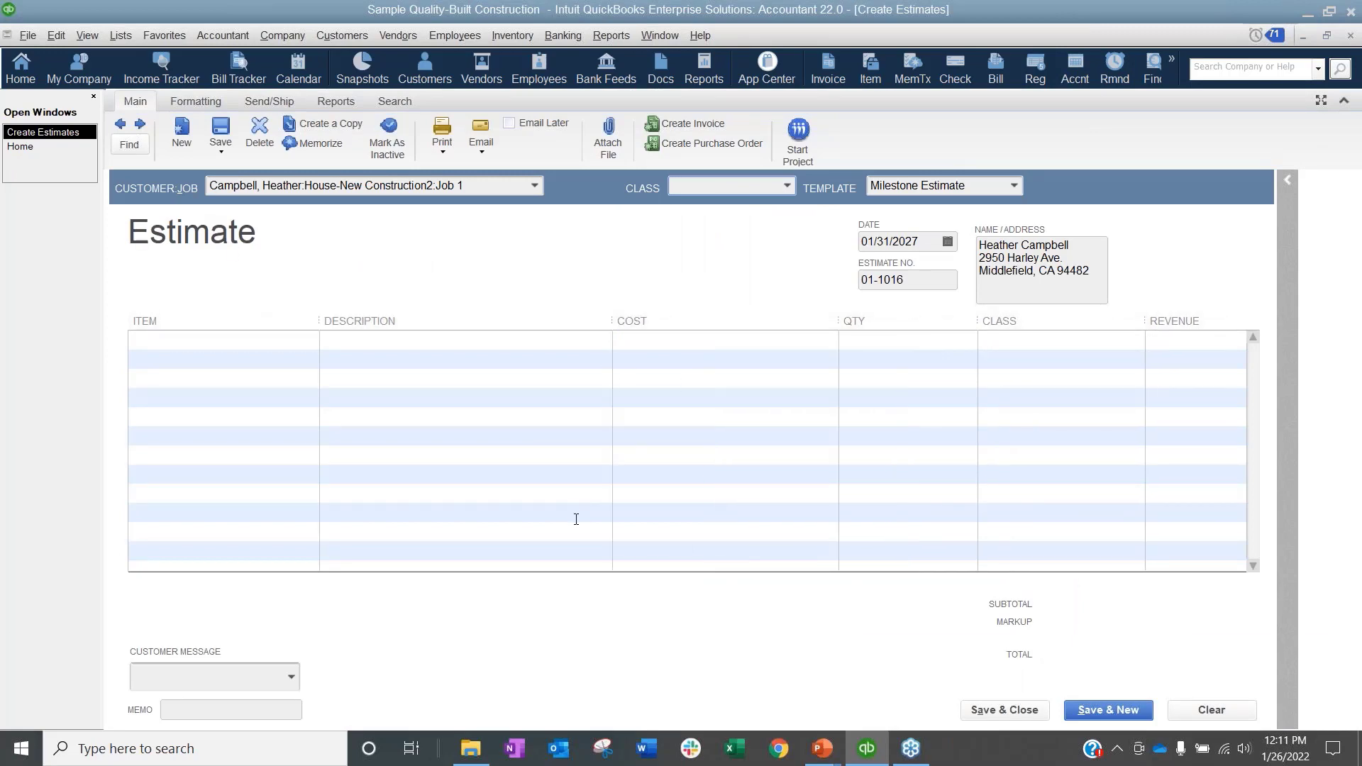
{"action": "left_click", "coordinate": [1015, 186]}
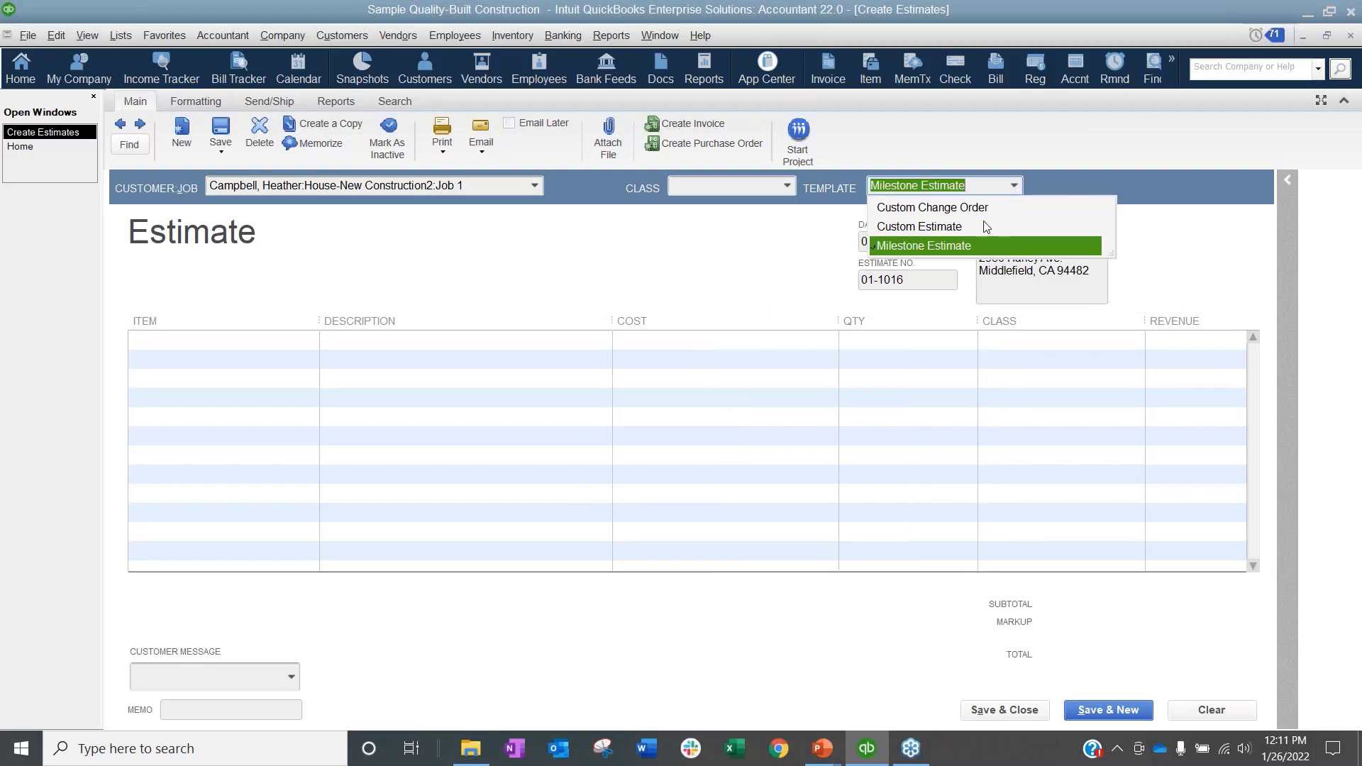
{"action": "left_click", "coordinate": [980, 226]}
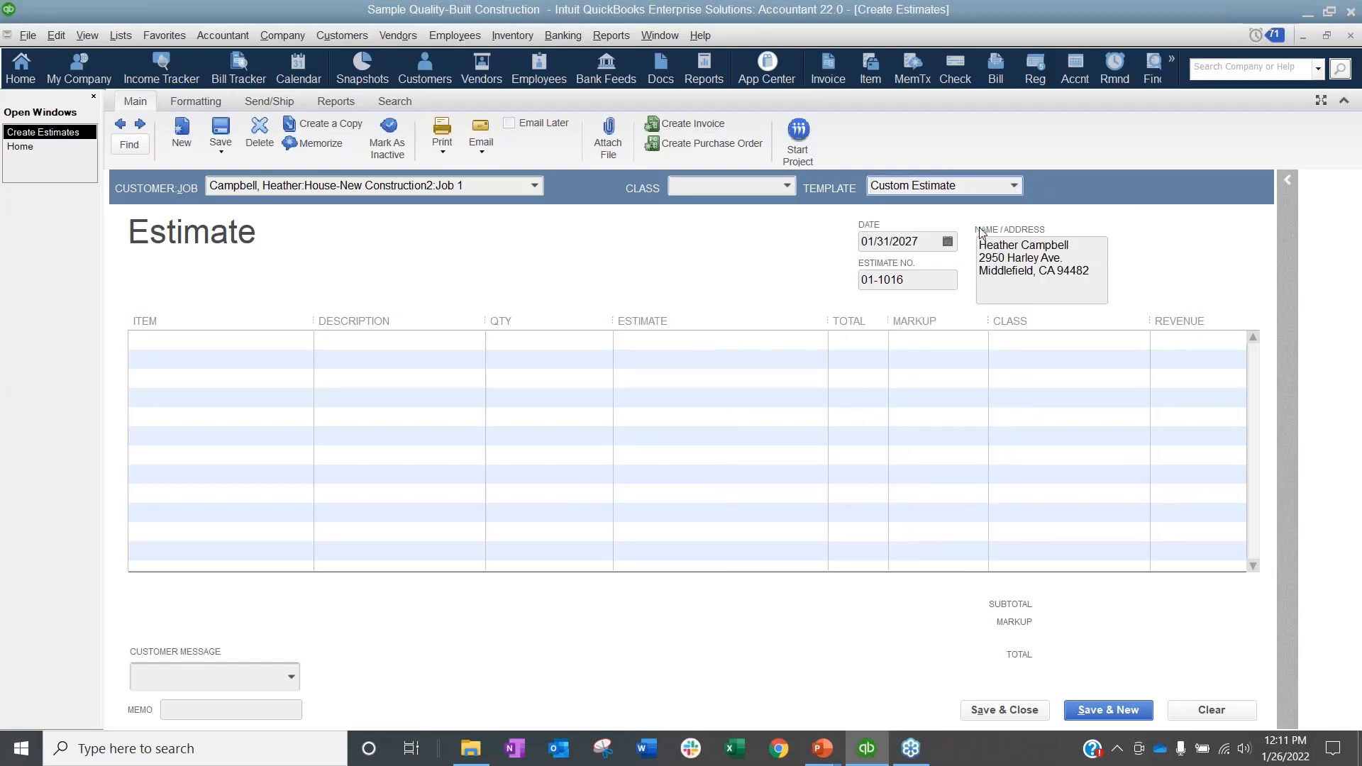
{"action": "left_click_drag", "start_coordinate": [485, 320], "coordinate": [421, 320]}
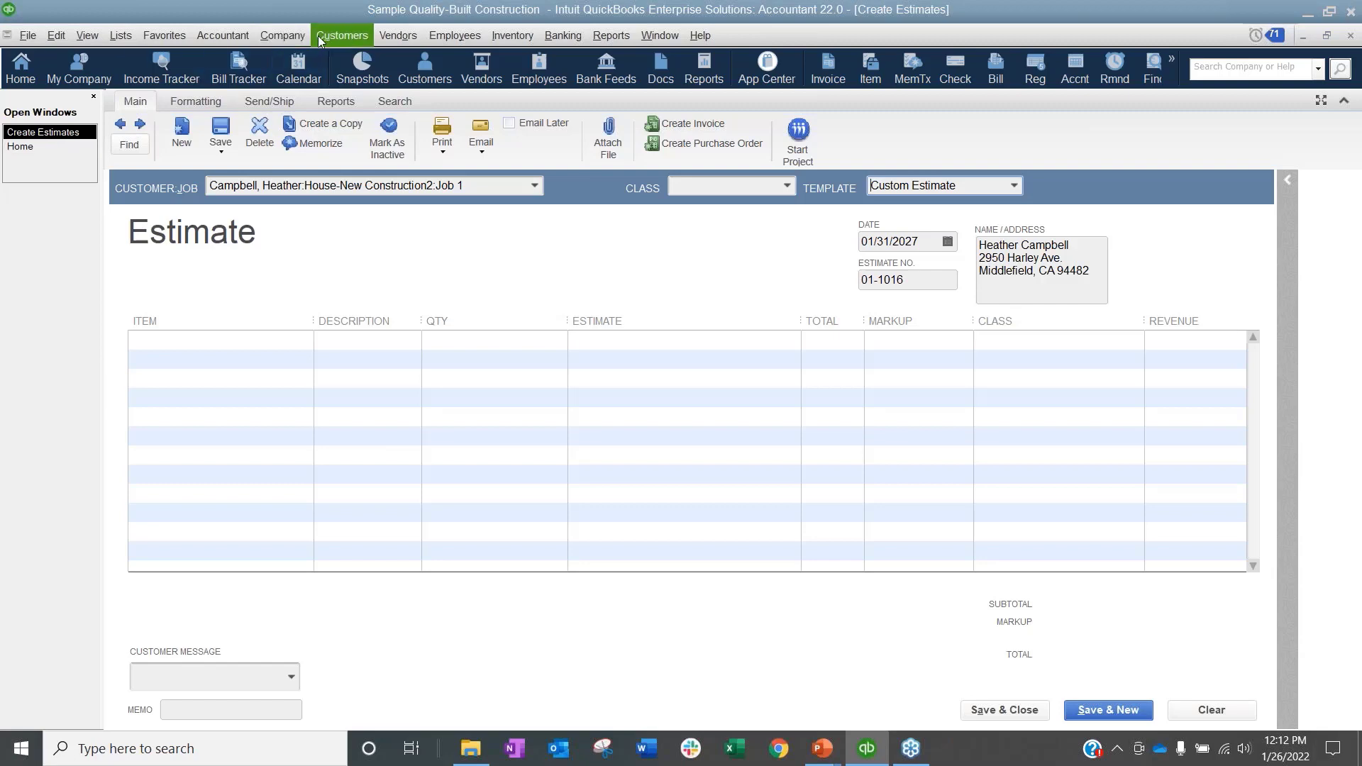
Step: Examine the setup options for a new 2027 Profit and Loss budget, choosing Customer:Job as the additional criterion, and cancel without creating it
{"action": "left_click", "coordinate": [283, 35]}
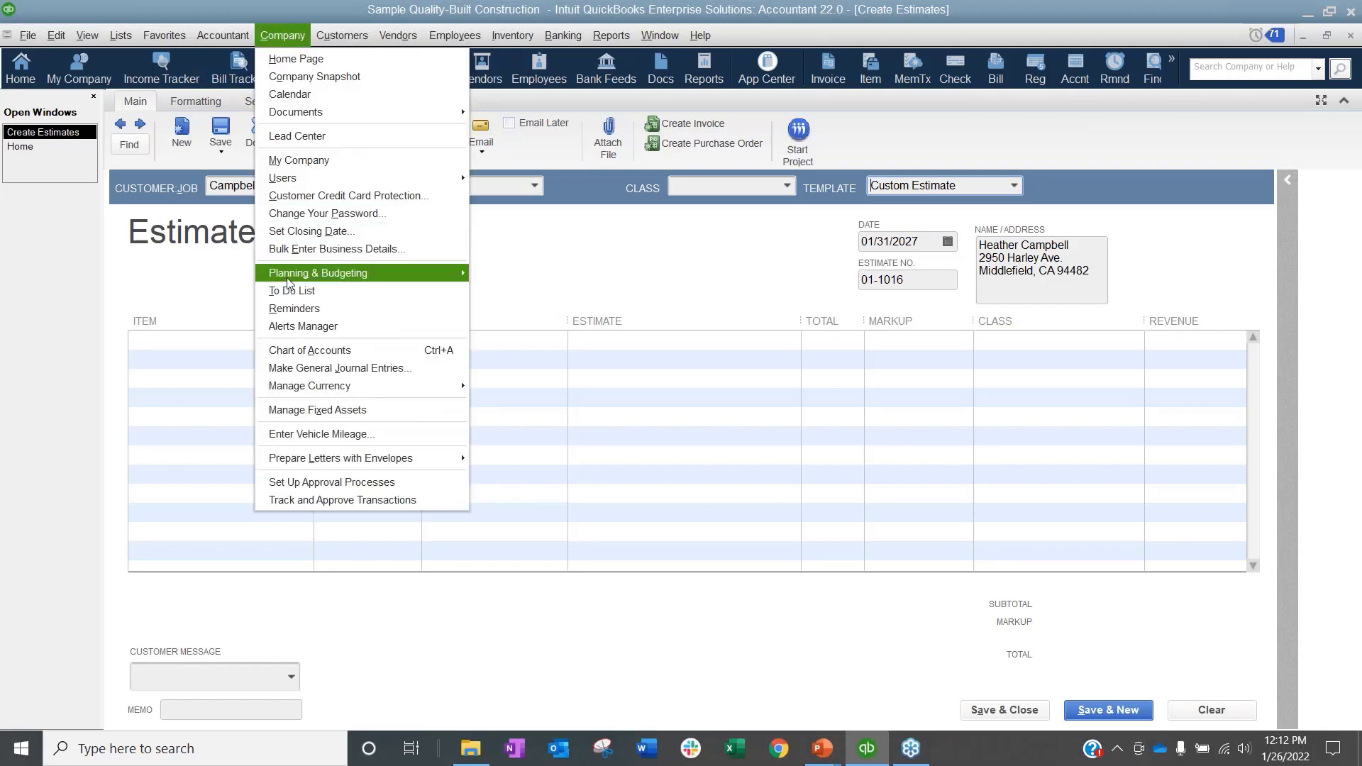
{"action": "mouse_move", "coordinate": [288, 281]}
{"action": "left_click", "coordinate": [525, 275]}
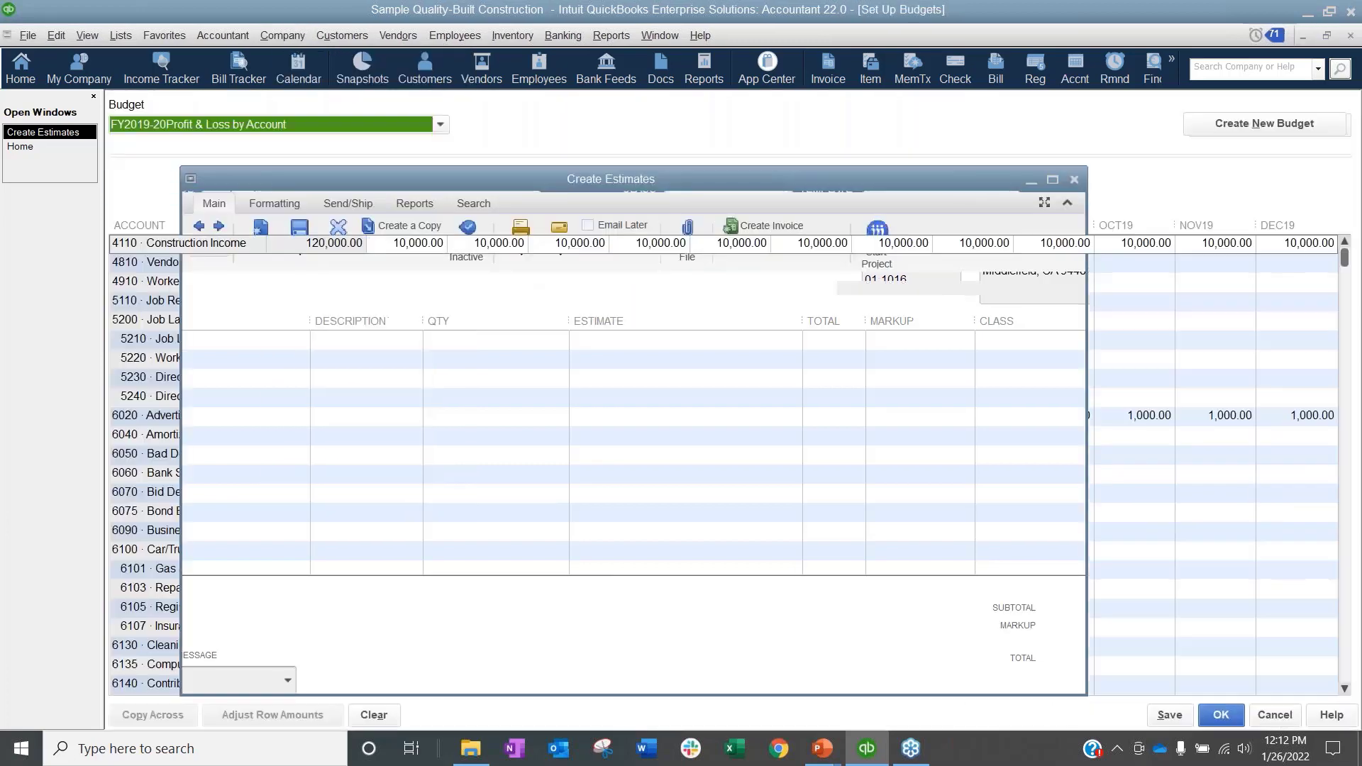
{"action": "left_click", "coordinate": [1264, 123]}
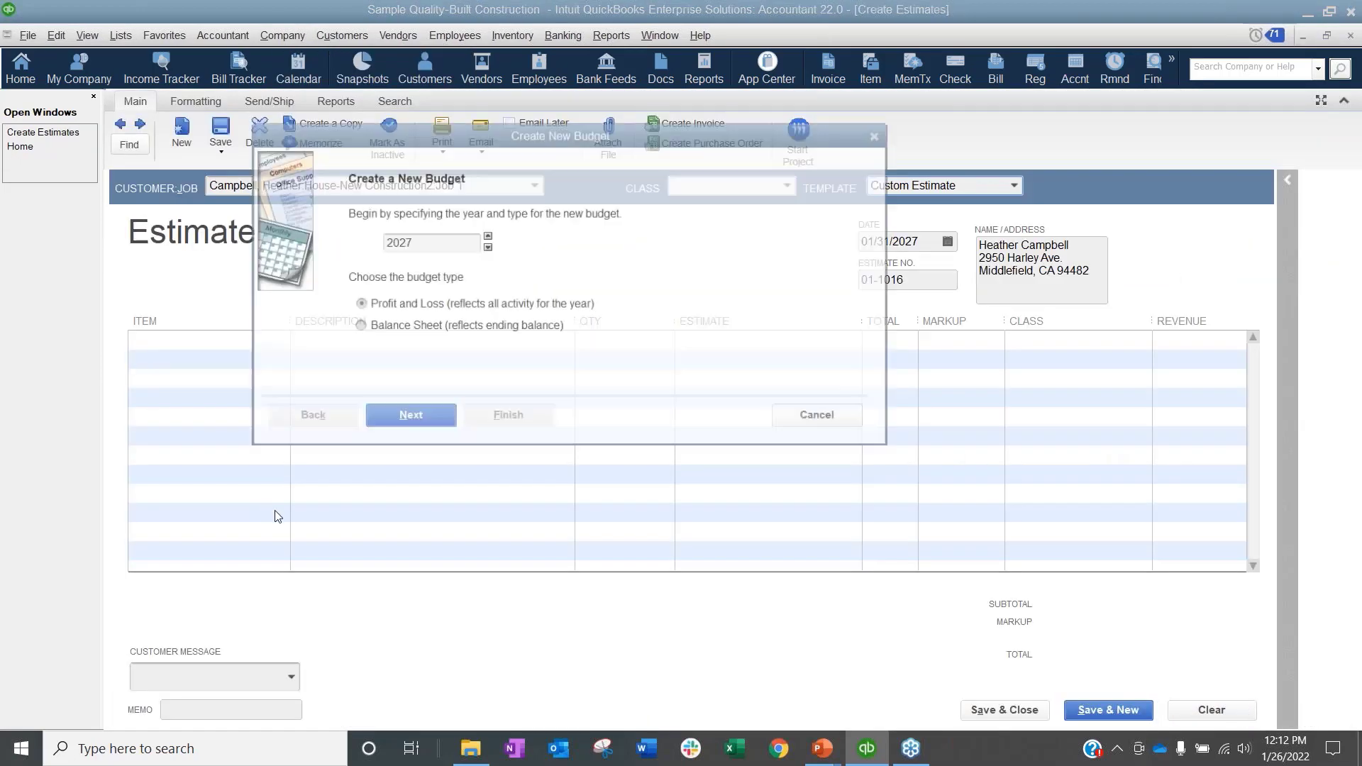
{"action": "left_click", "coordinate": [428, 423]}
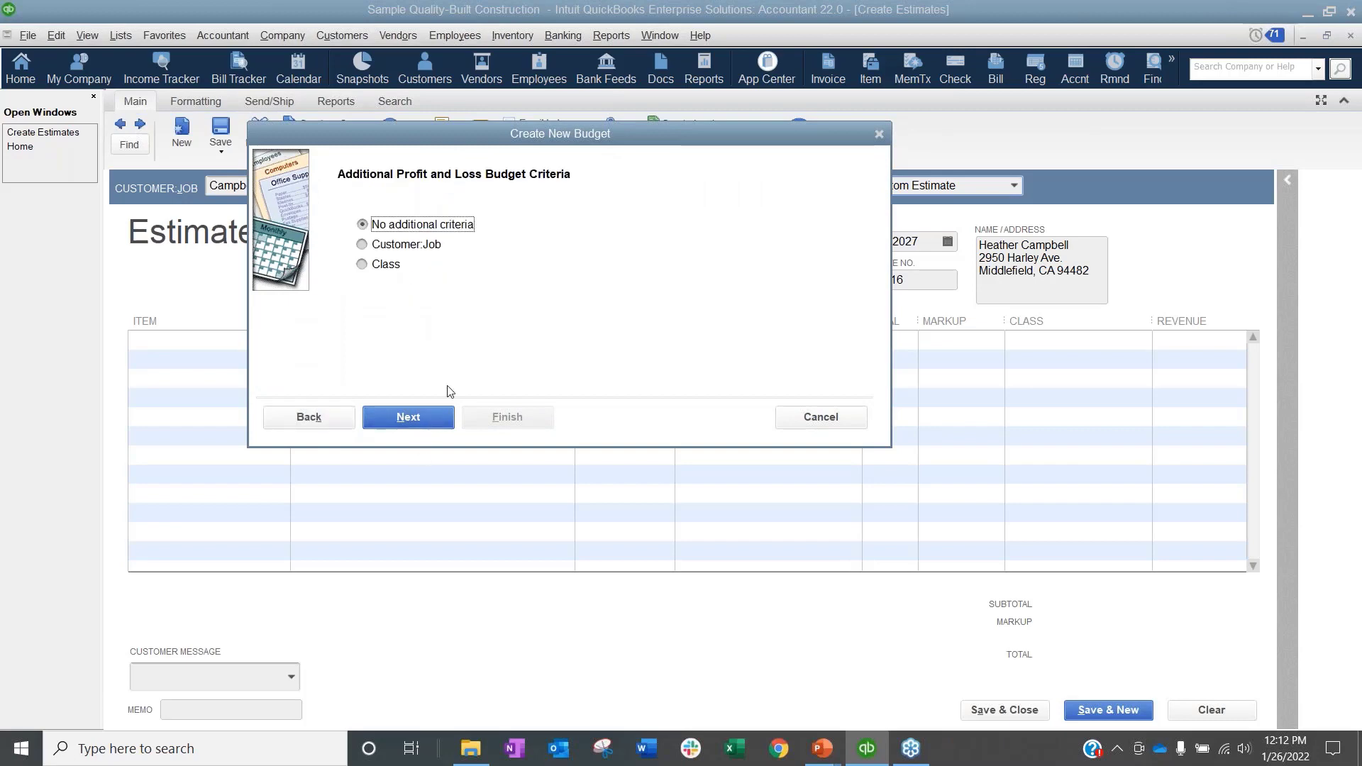
{"action": "left_click", "coordinate": [418, 247]}
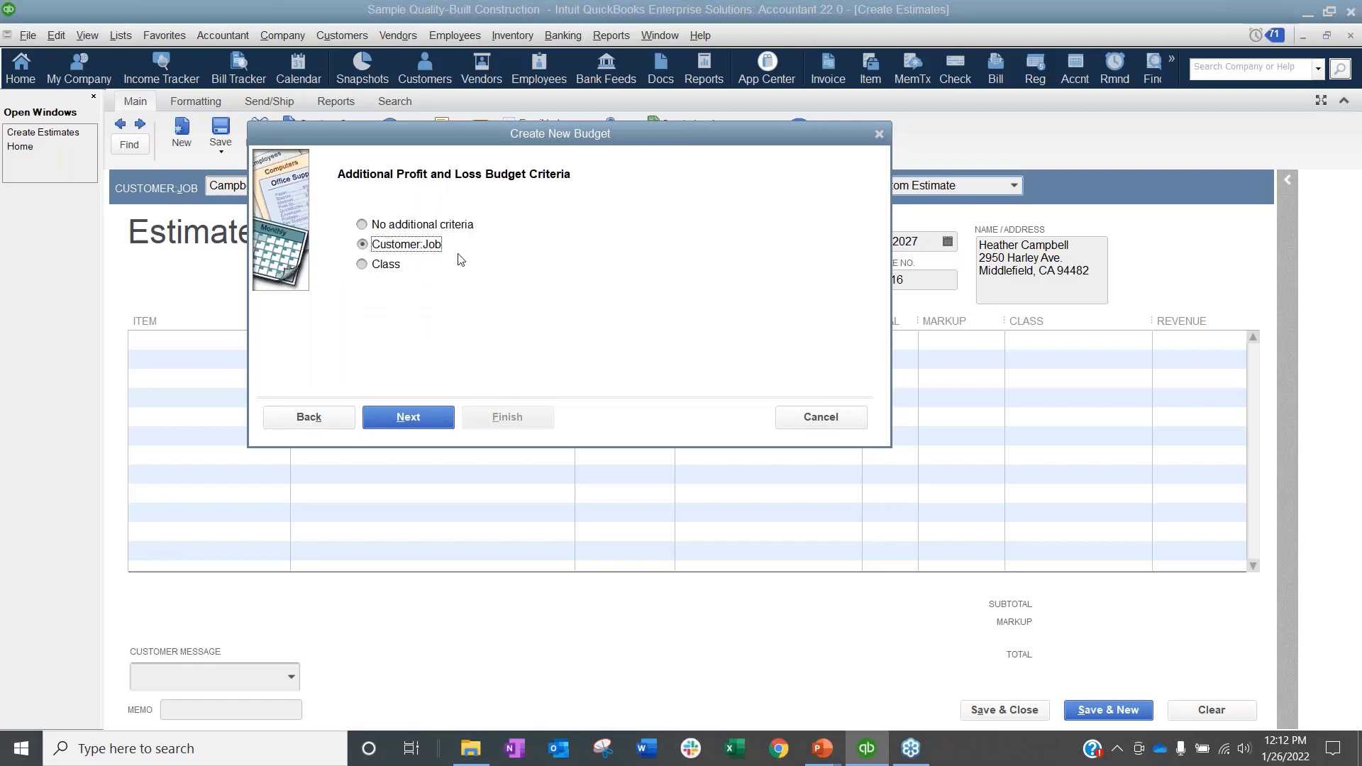
{"action": "left_click", "coordinate": [828, 418]}
{"action": "left_click", "coordinate": [208, 35]}
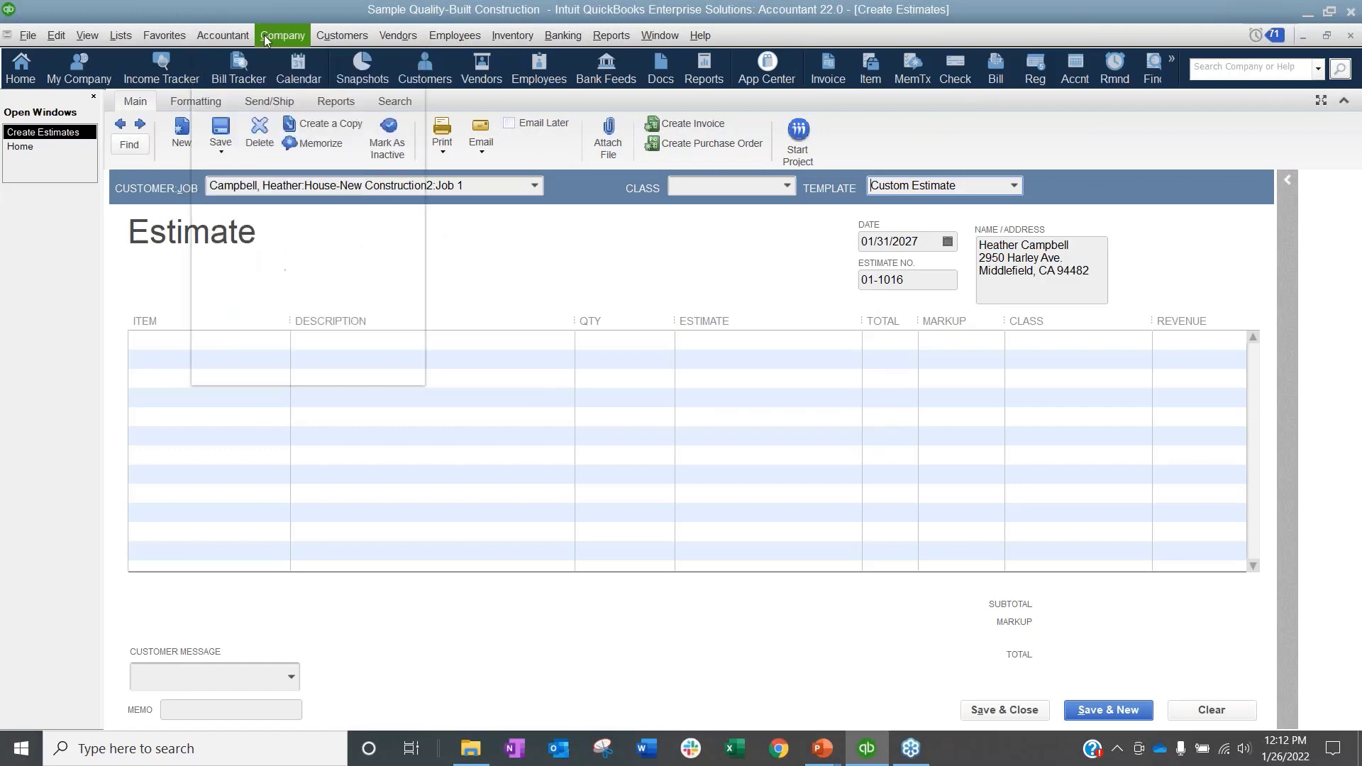
{"action": "left_click", "coordinate": [282, 35]}
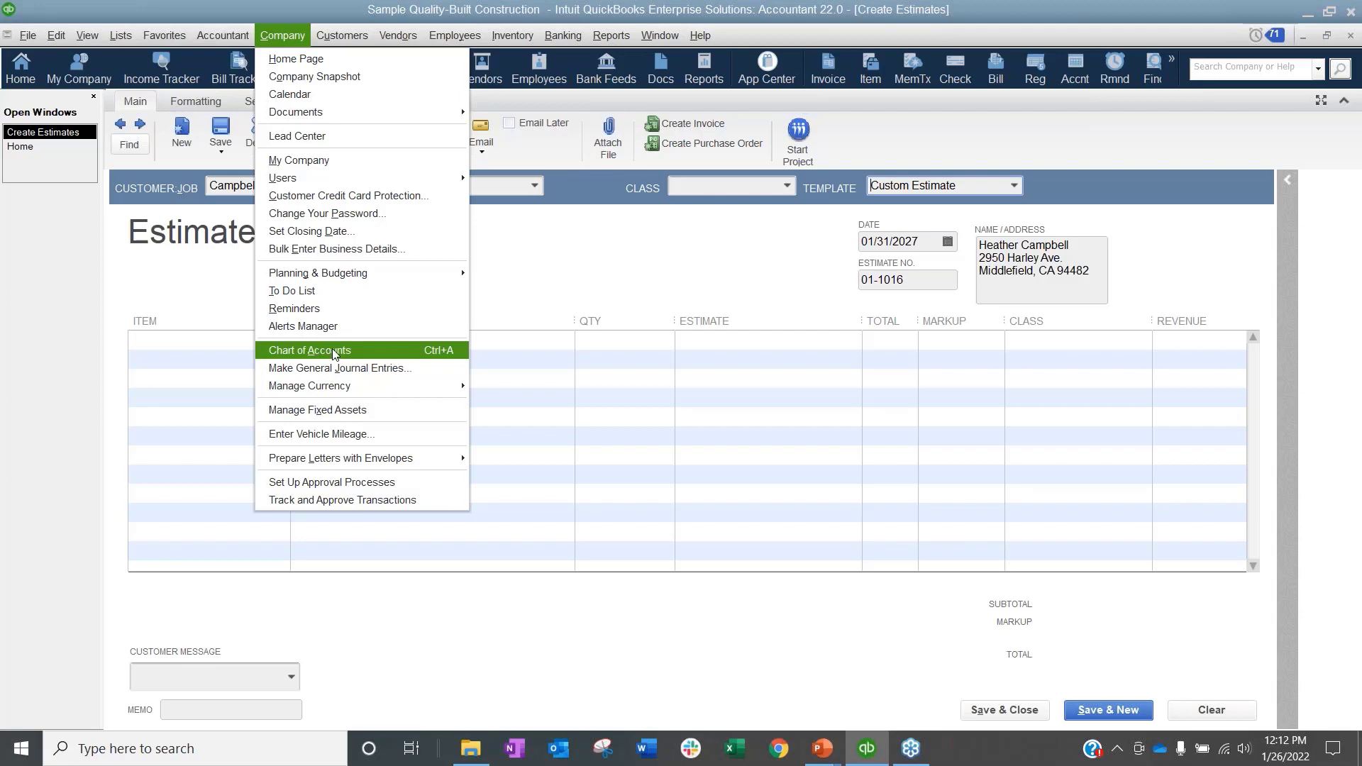
{"action": "left_click", "coordinate": [662, 268]}
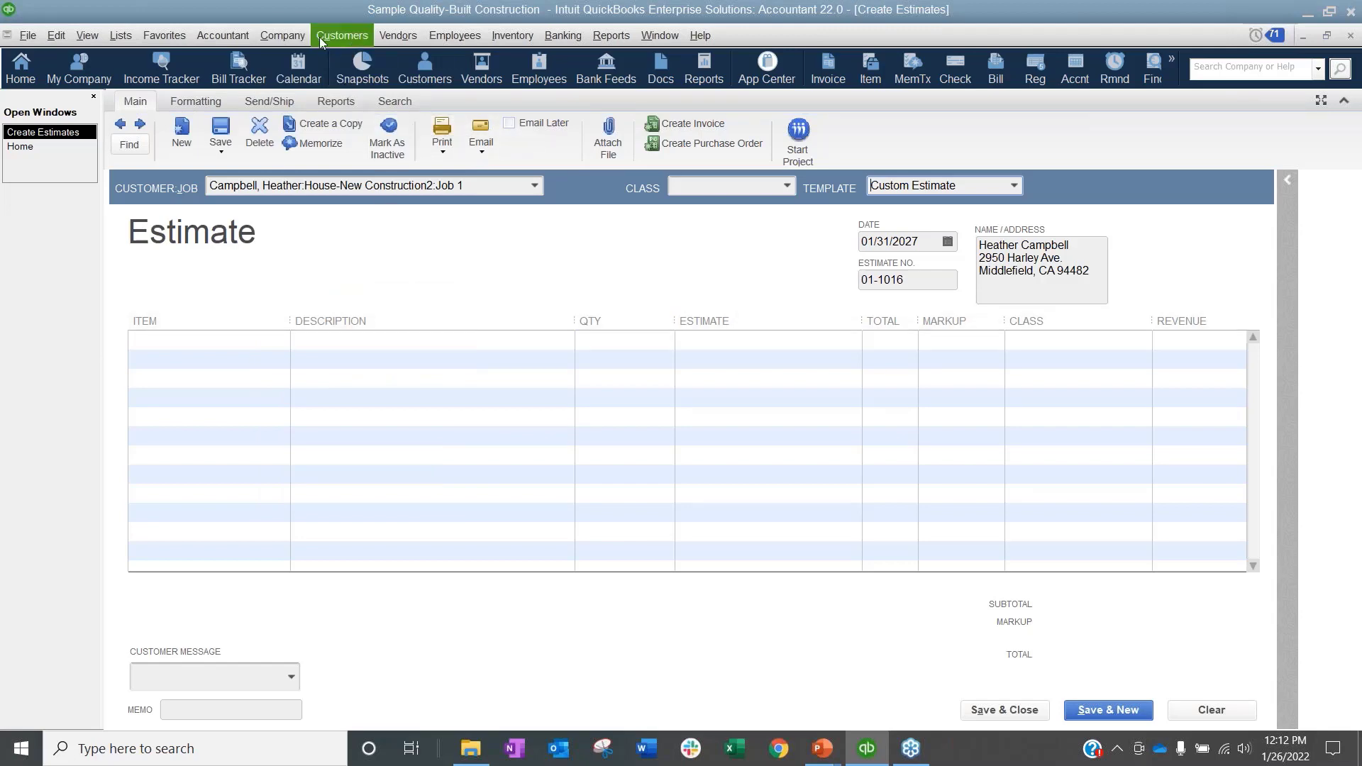
{"action": "left_click", "coordinate": [282, 35]}
{"action": "mouse_move", "coordinate": [335, 272]}
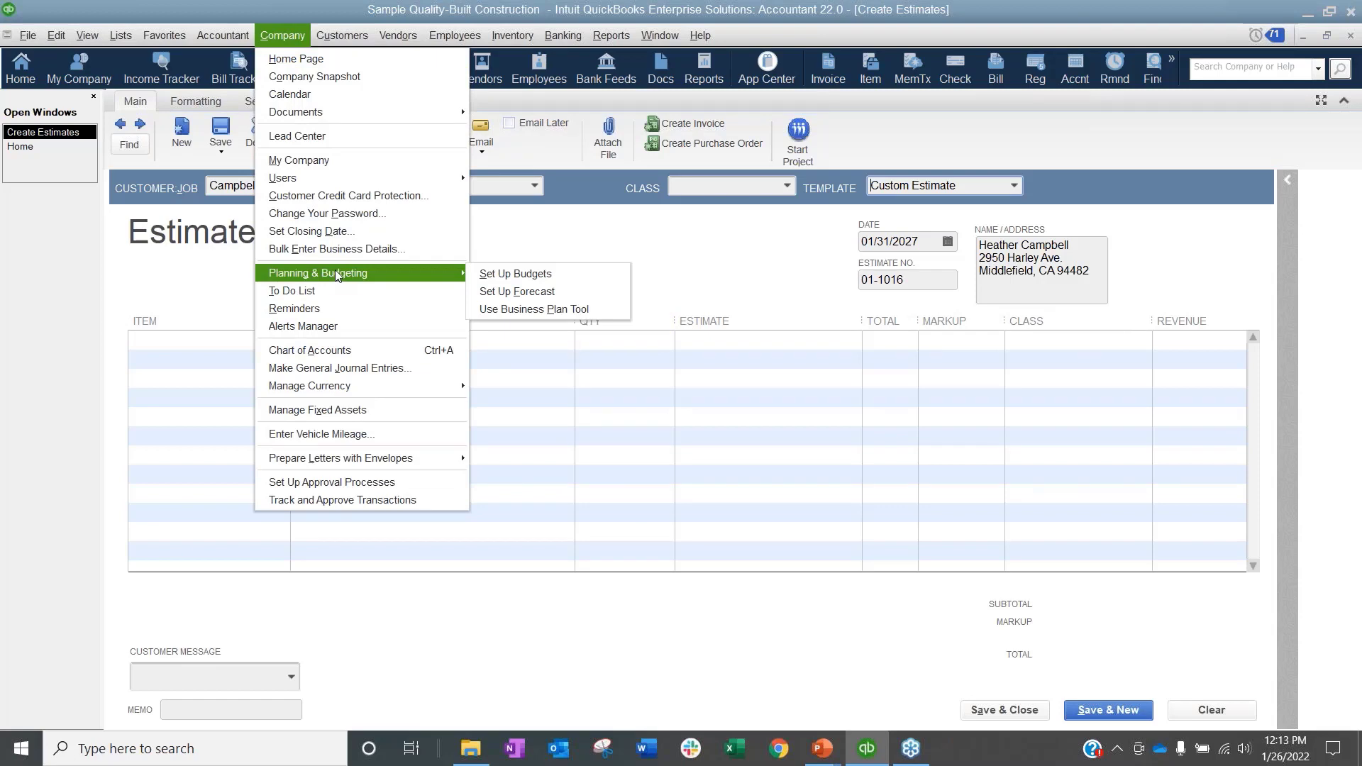
{"action": "left_click", "coordinate": [815, 277]}
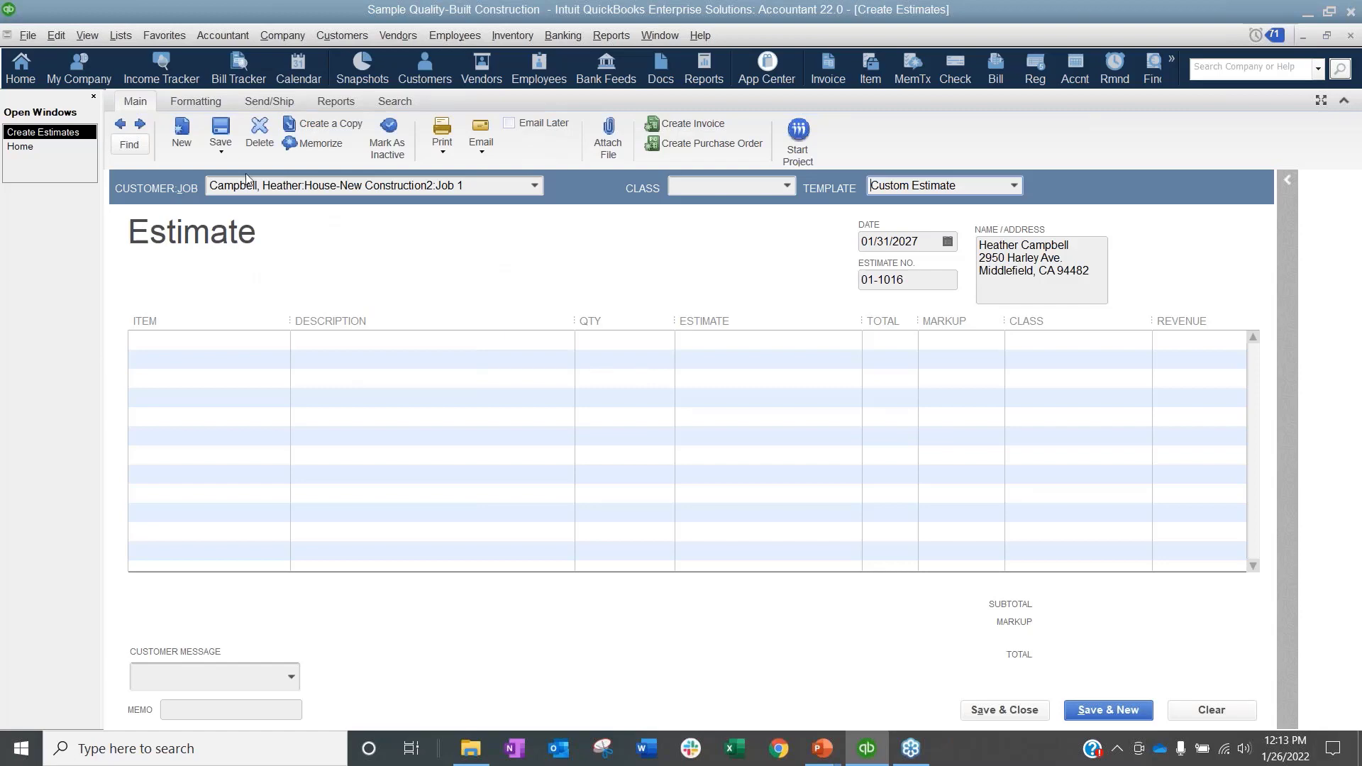
Step: Browse the items available for the estimate's first line and check the nested Customer:Job entry
{"action": "left_click", "coordinate": [227, 340]}
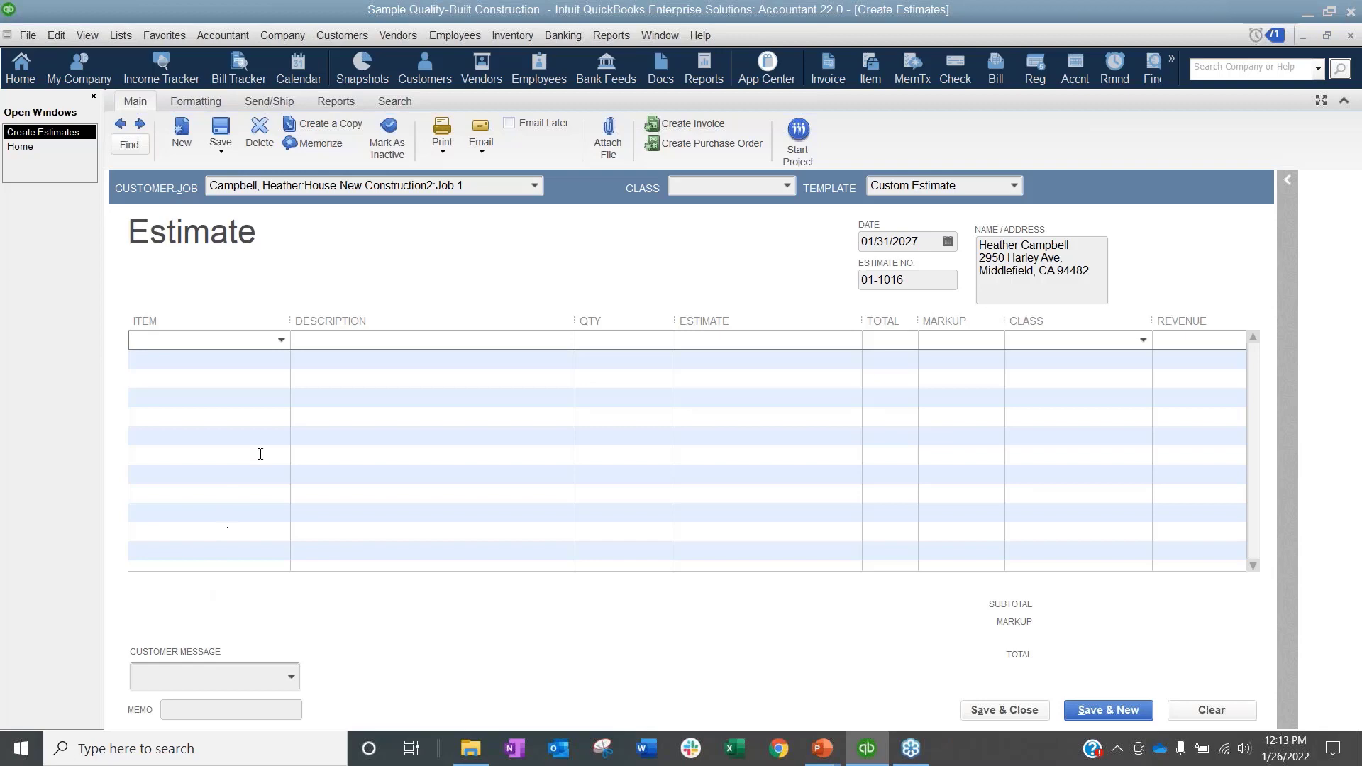
{"action": "left_click", "coordinate": [281, 339]}
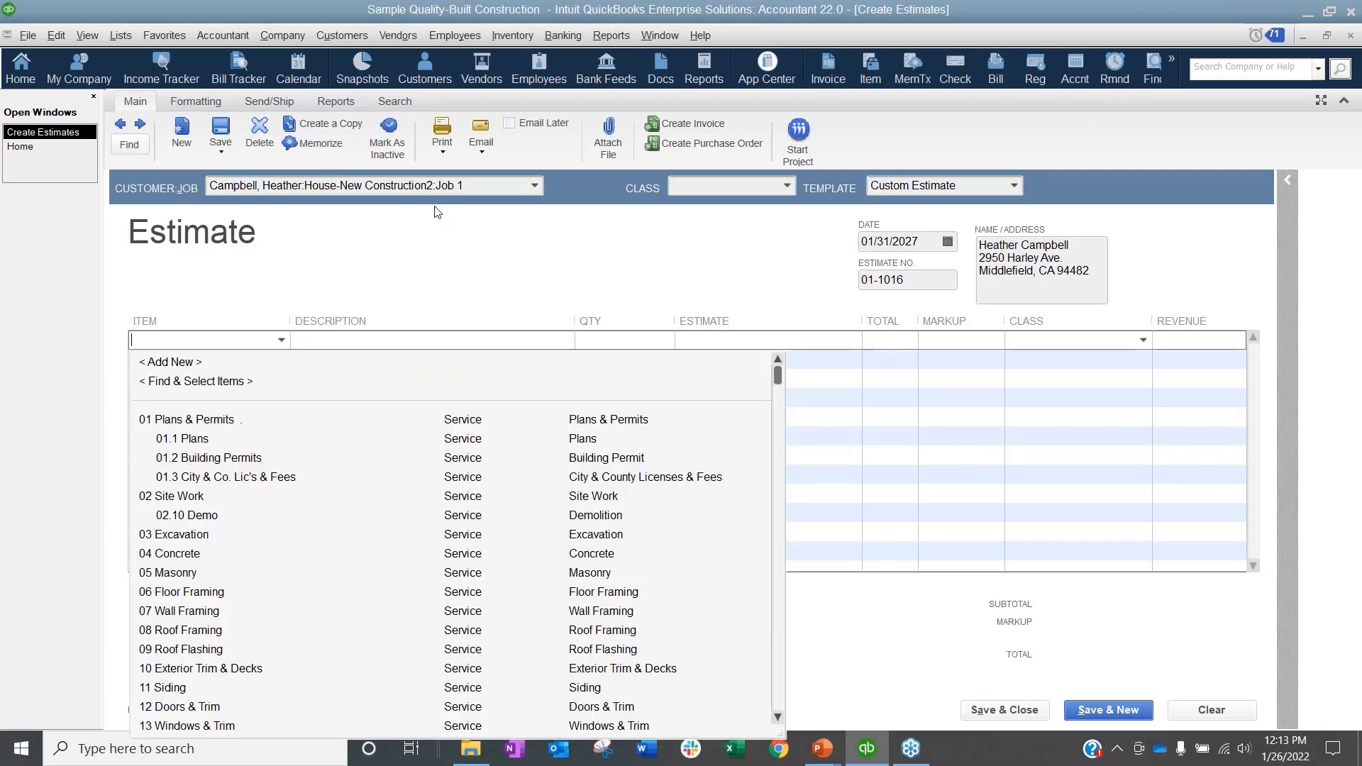
{"action": "scroll", "coordinate": [403, 582], "scroll_direction": "down", "scroll_amount": 9}
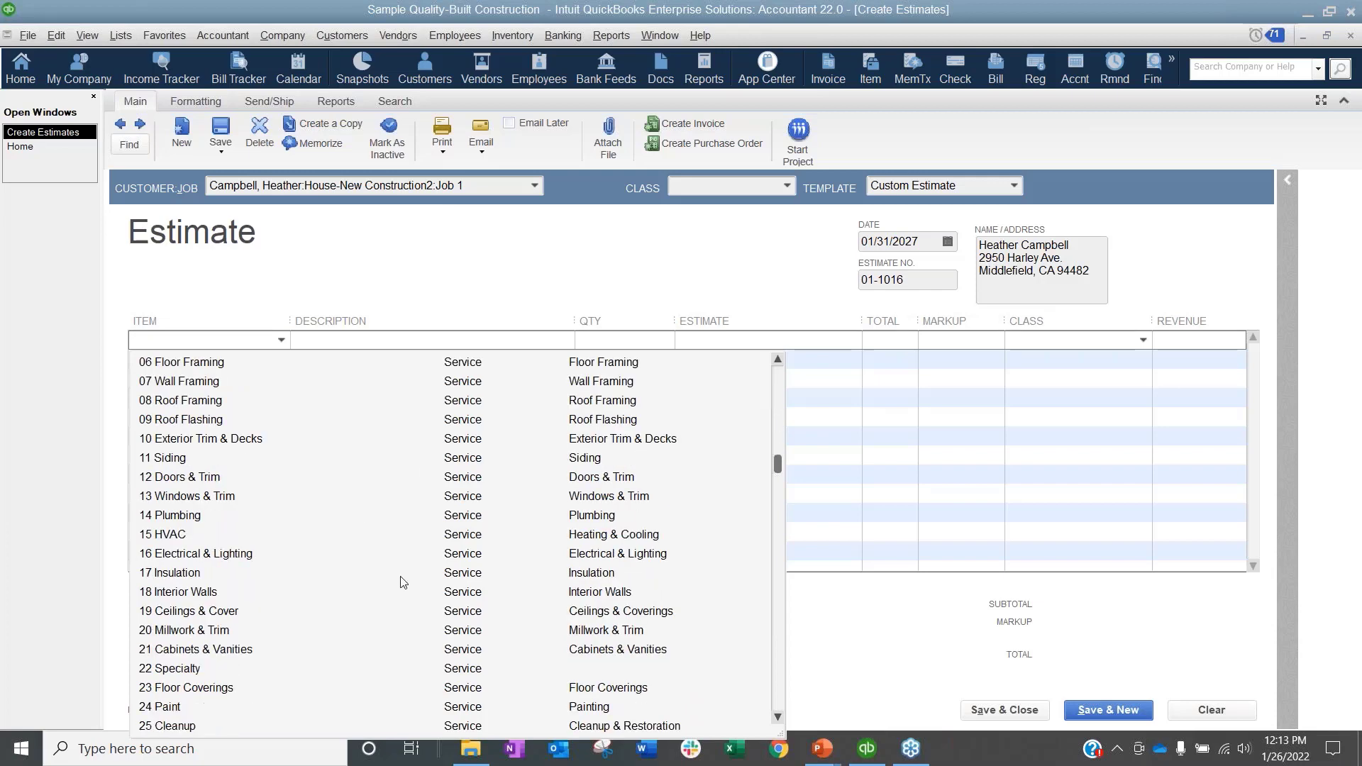
{"action": "left_click", "coordinate": [442, 293]}
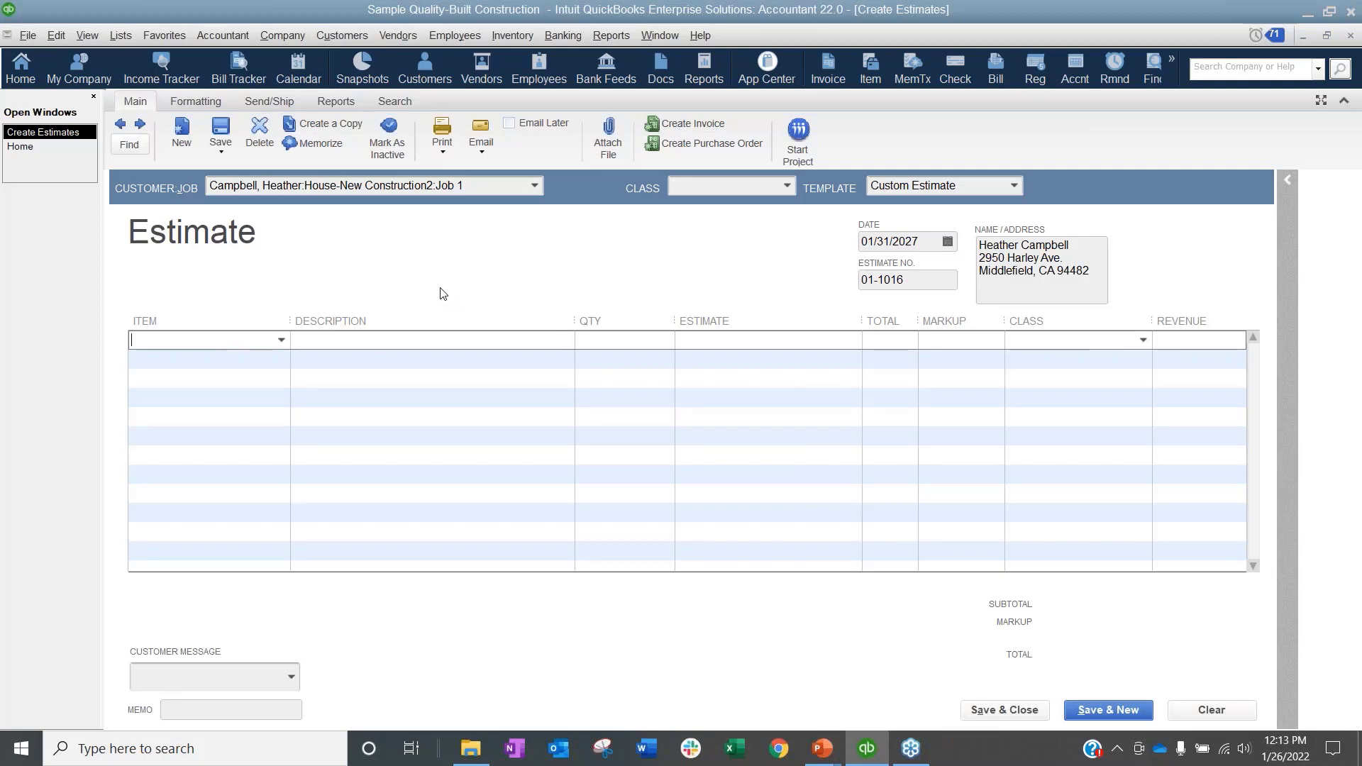
{"action": "left_click_drag", "start_coordinate": [214, 187], "coordinate": [529, 195]}
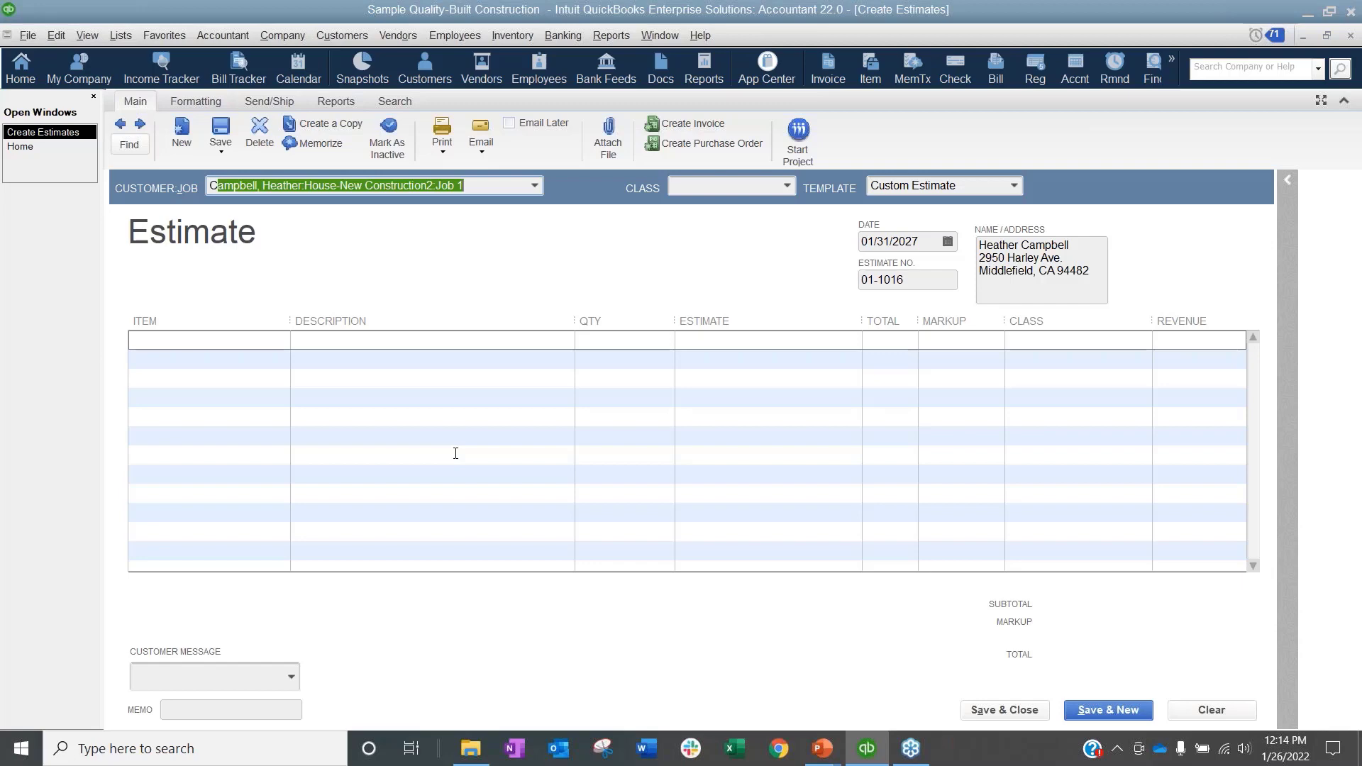
Step: Add 03 Excavation as the estimate's first line with quantity 100, estimate 25.00 and a markup of 150%
{"action": "left_click", "coordinate": [275, 342]}
{"action": "left_click", "coordinate": [283, 342]}
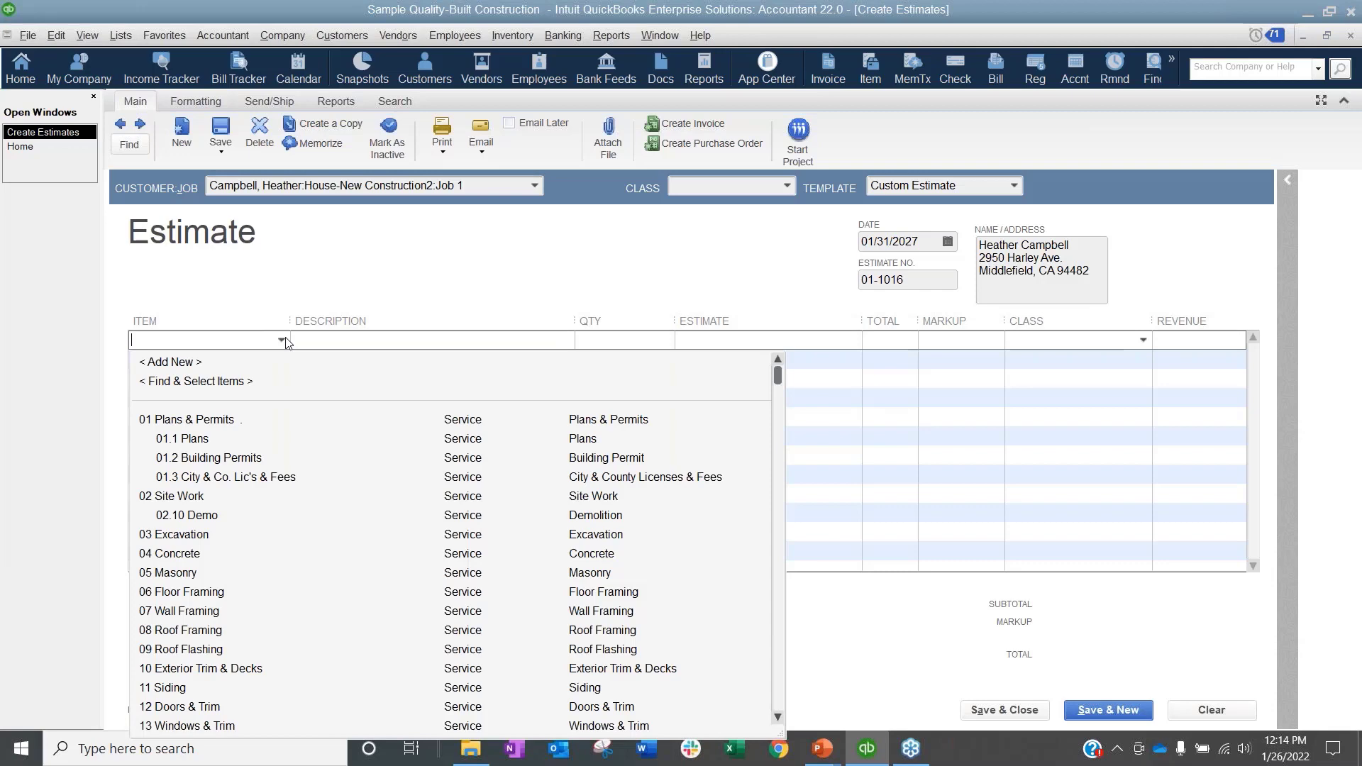
{"action": "left_click", "coordinate": [187, 537]}
{"action": "left_click", "coordinate": [624, 347]}
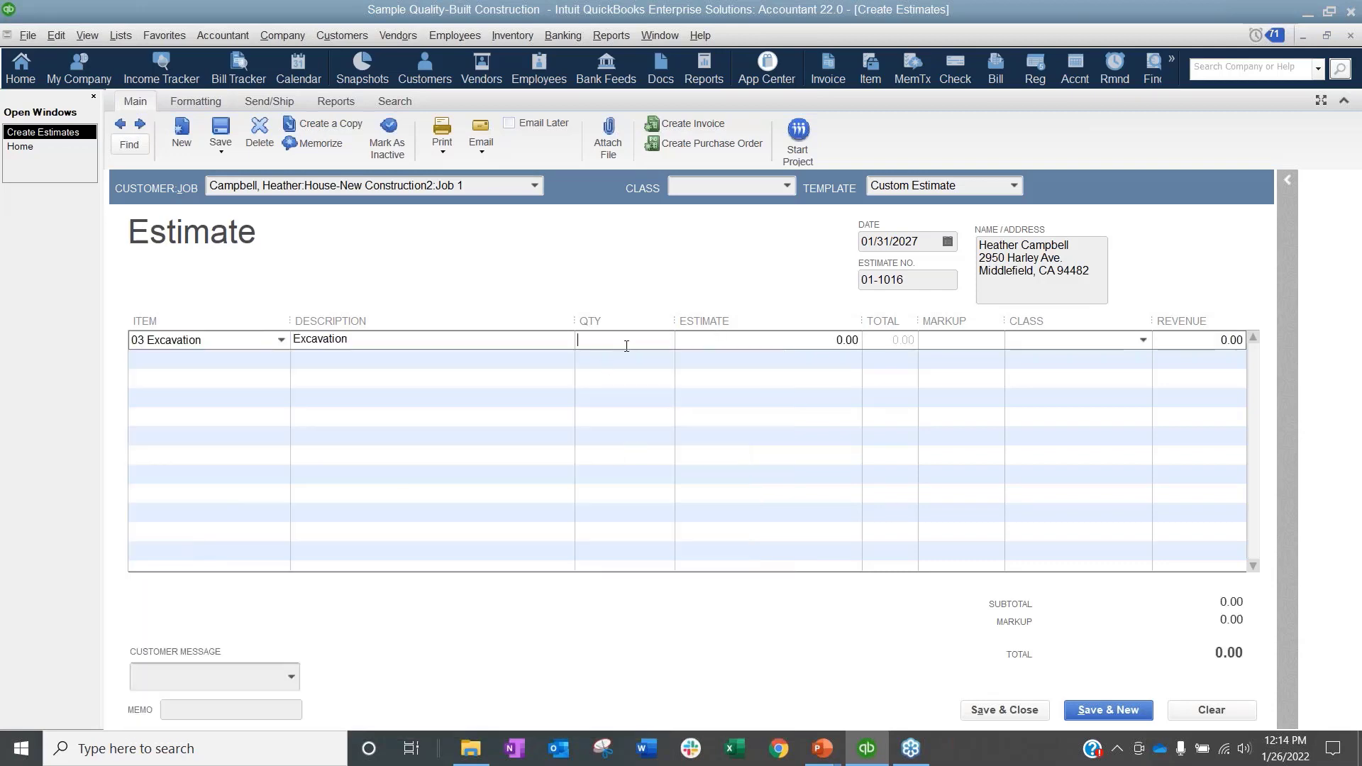
{"action": "type", "text": "100"}
{"action": "key", "text": "Tab"}
{"action": "type", "text": "25"}
{"action": "key", "text": "Tab"}
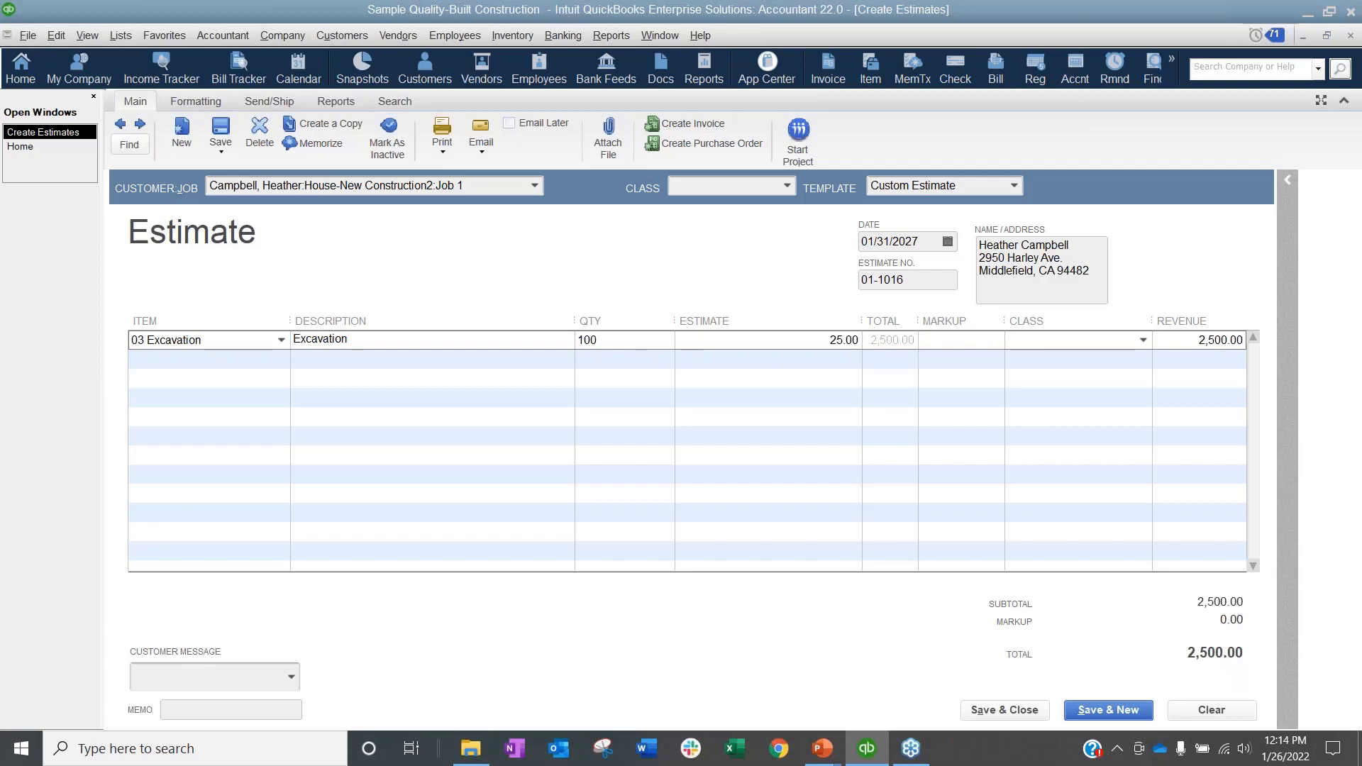
{"action": "type", "text": "150"}
{"action": "key", "text": "Tab"}
{"action": "key", "text": "Tab"}
{"action": "key", "text": "Tab"}
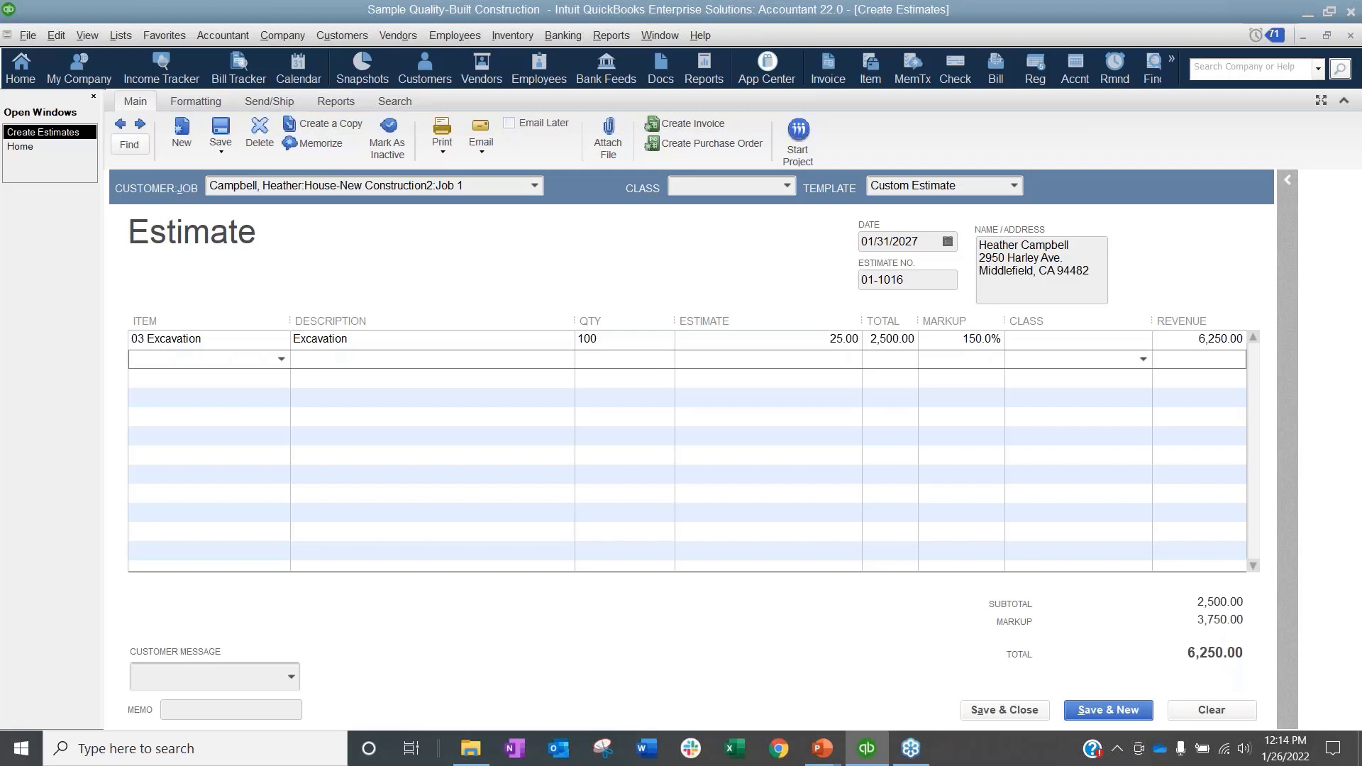
Step: Add an 08 Roof Framing line with quantity 500, estimate 30.00 and markup 100%, and narrow the Description column
{"action": "type", "text": "08"}
{"action": "key", "text": "Tab"}
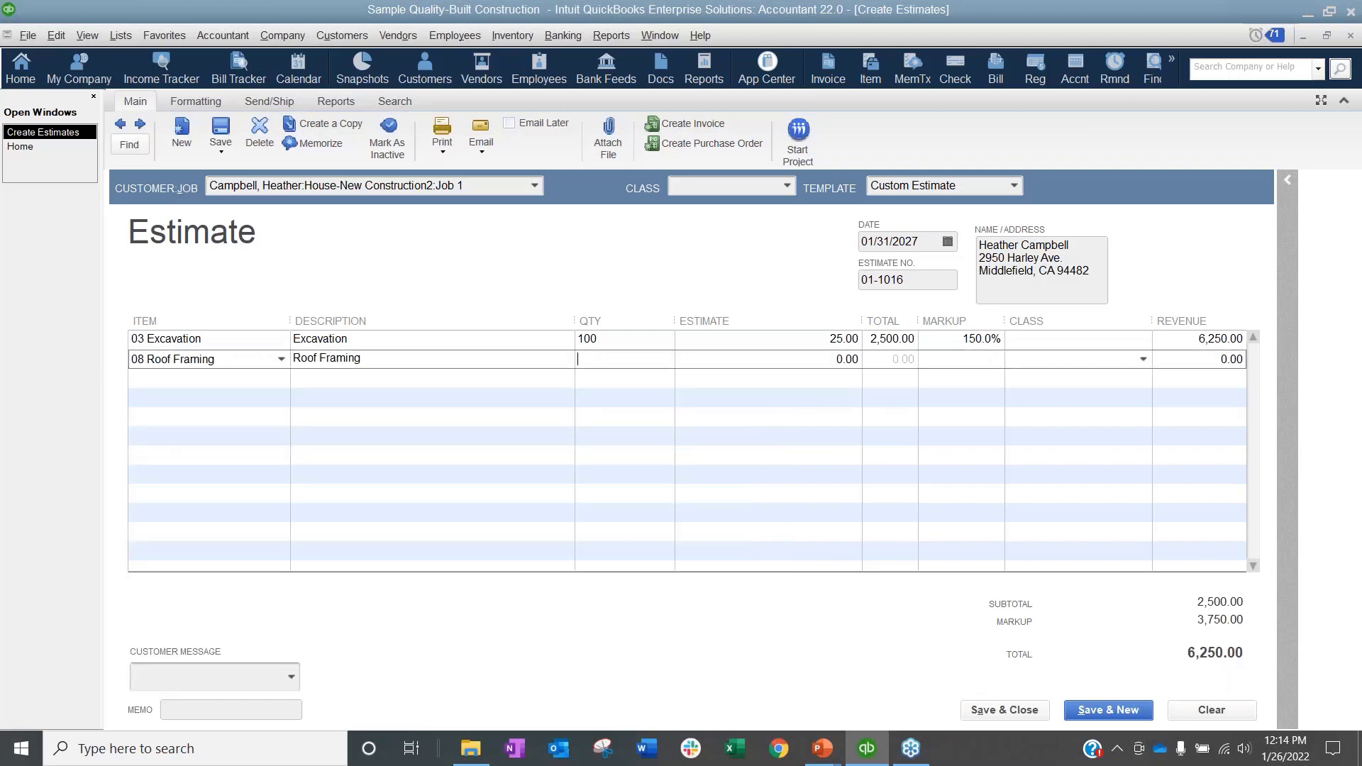
{"action": "type", "text": "500"}
{"action": "key", "text": "Tab"}
{"action": "type", "text": "30"}
{"action": "key", "text": "Tab"}
{"action": "type", "text": "100"}
{"action": "key", "text": "Tab"}
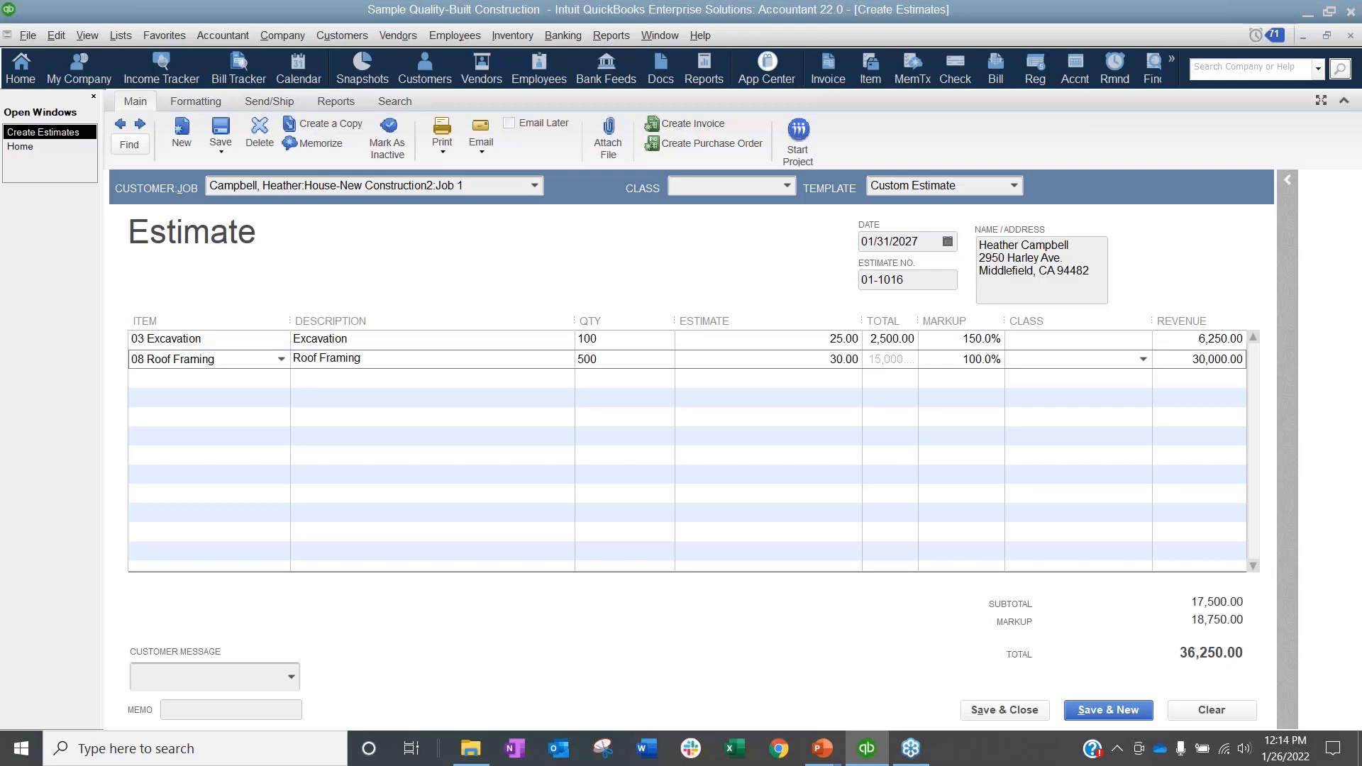
{"action": "left_click_drag", "start_coordinate": [575, 328], "coordinate": [474, 329]}
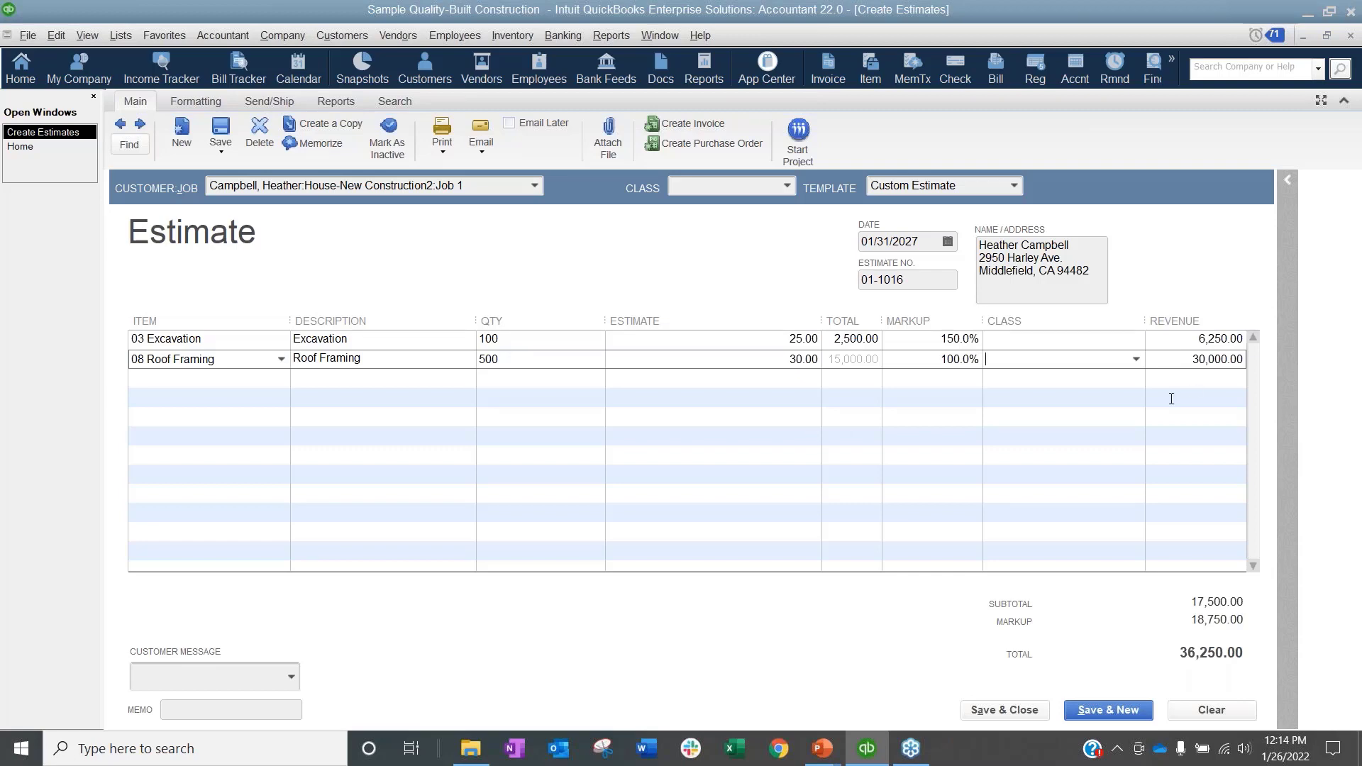
Step: Narrow the estimate's Estimate column and save the estimate, accepting its future date
{"action": "left_click_drag", "start_coordinate": [821, 321], "coordinate": [765, 321]}
{"action": "left_click", "coordinate": [221, 131]}
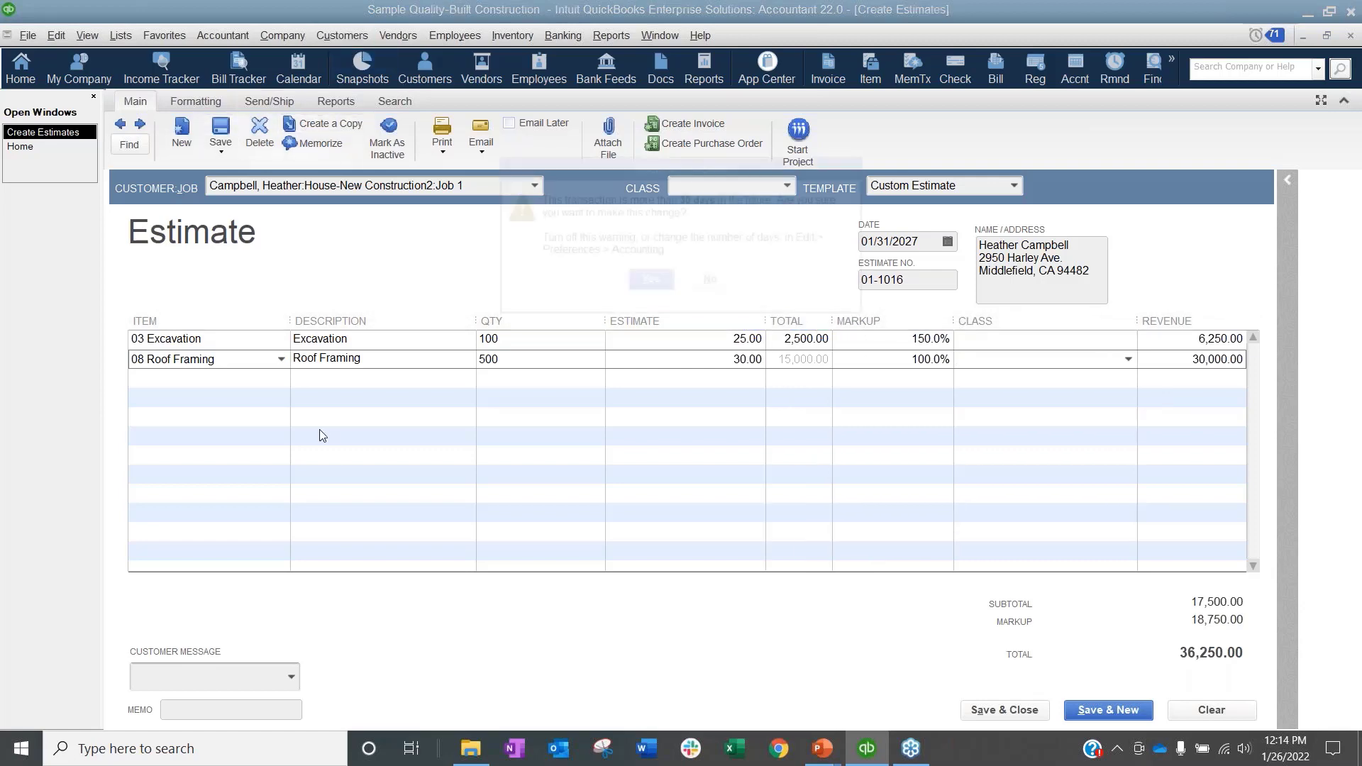
{"action": "left_click", "coordinate": [645, 283]}
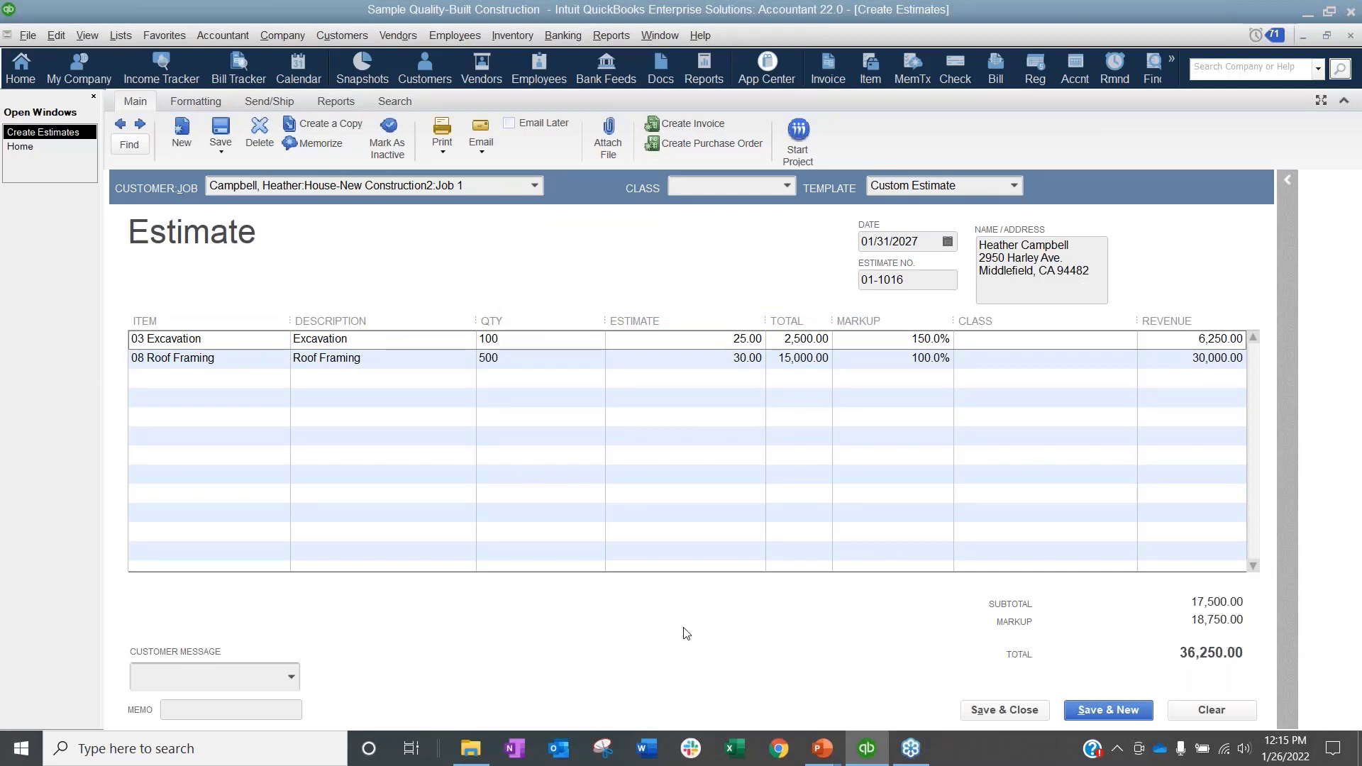
Step: Run the Job Estimates vs. Actuals Detail report for Job 1 nested under House-New Construction2
{"action": "left_click", "coordinate": [611, 35]}
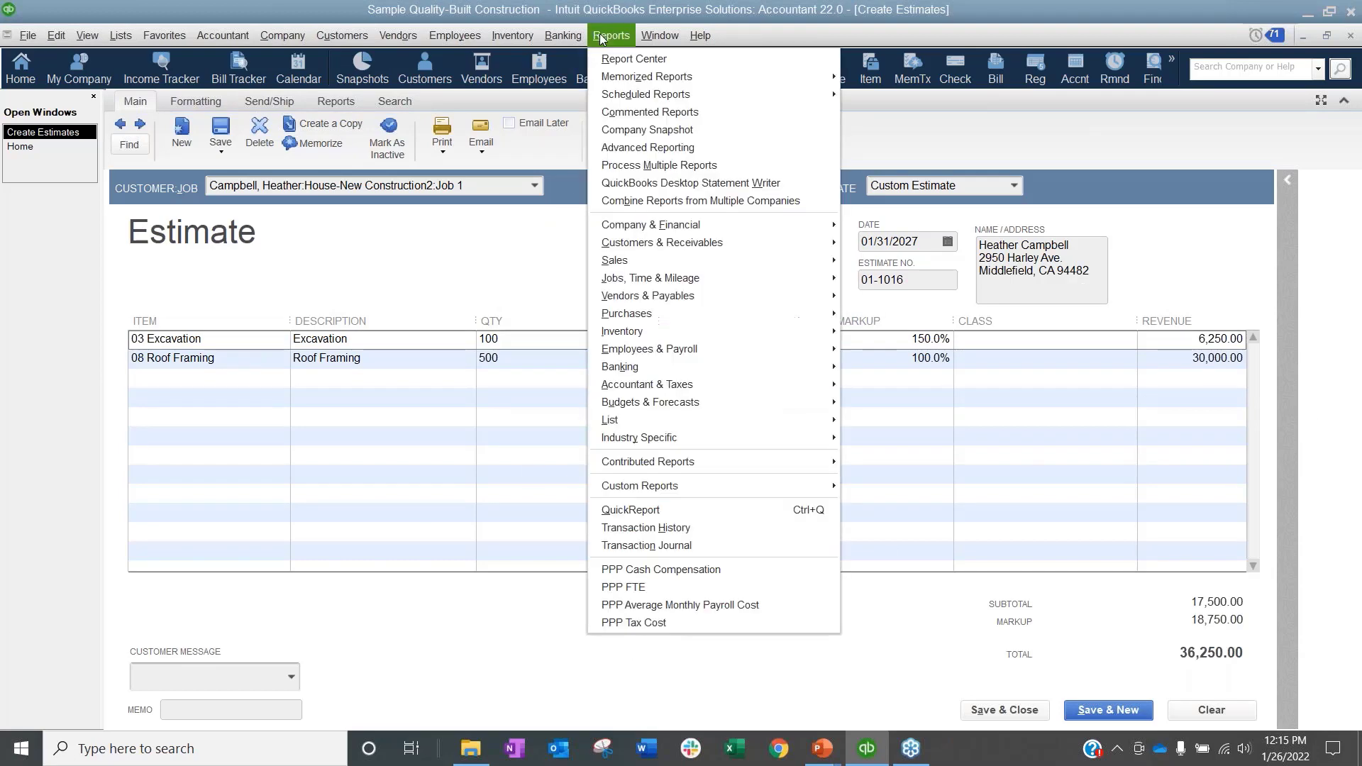
{"action": "mouse_move", "coordinate": [645, 282]}
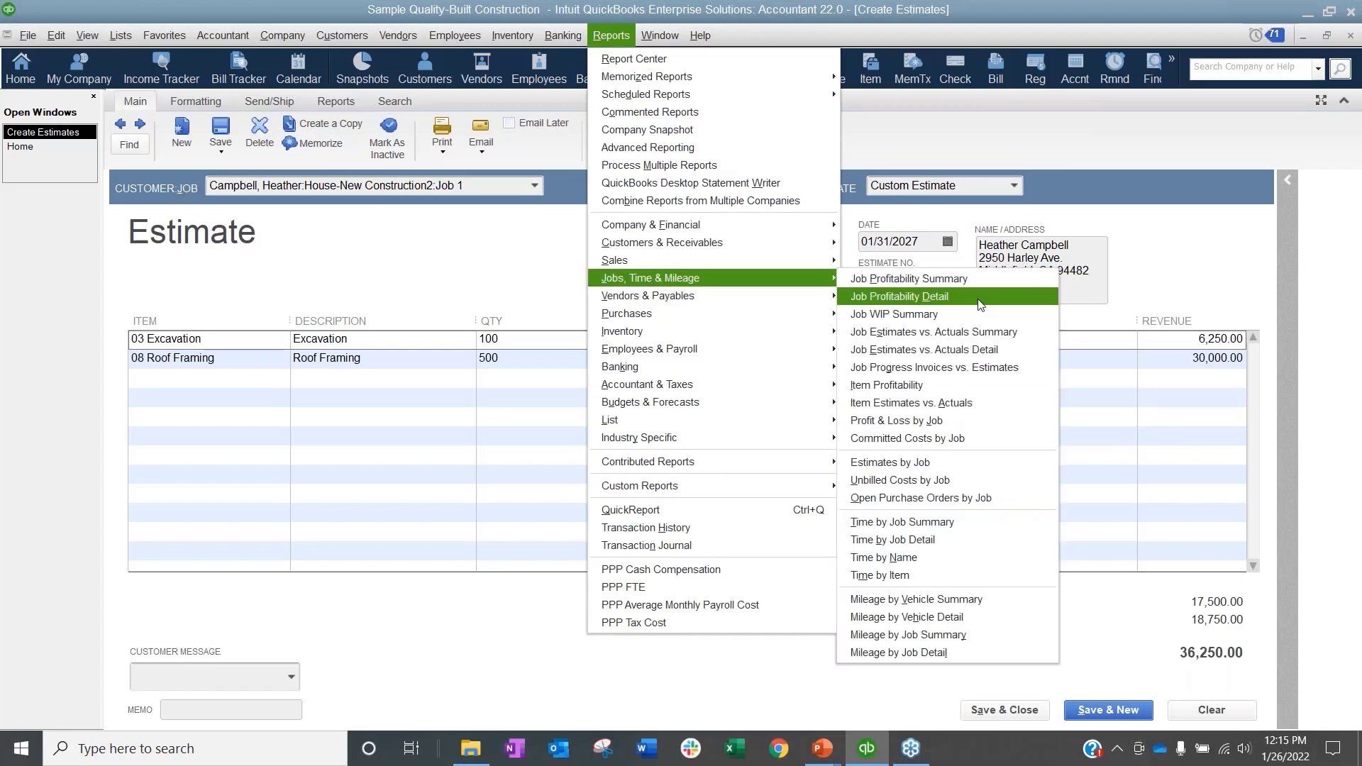
{"action": "left_click", "coordinate": [984, 350]}
{"action": "left_click", "coordinate": [517, 252]}
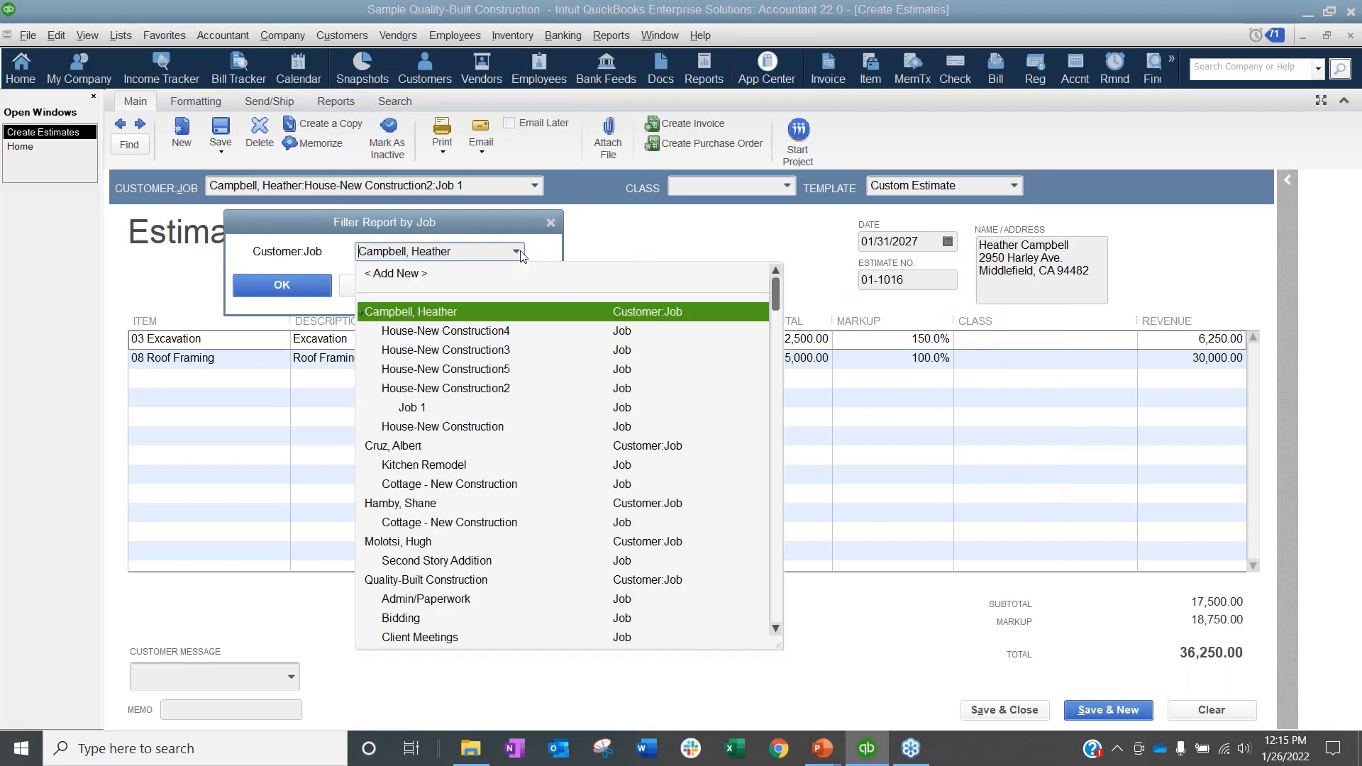
{"action": "left_click", "coordinate": [429, 407]}
{"action": "left_click", "coordinate": [312, 289]}
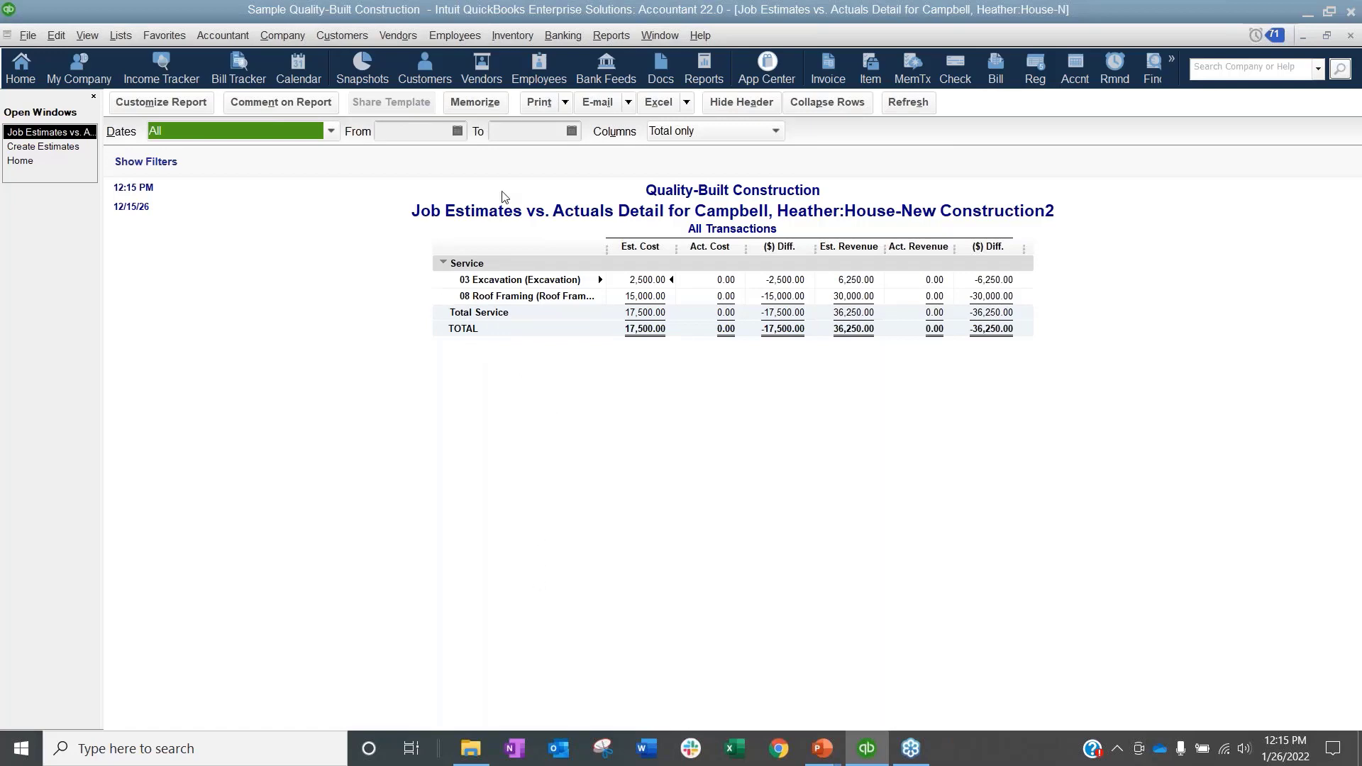
Step: Collapse all rows of the job report and expand the Service group again
{"action": "left_click", "coordinate": [829, 105]}
{"action": "left_click", "coordinate": [443, 262]}
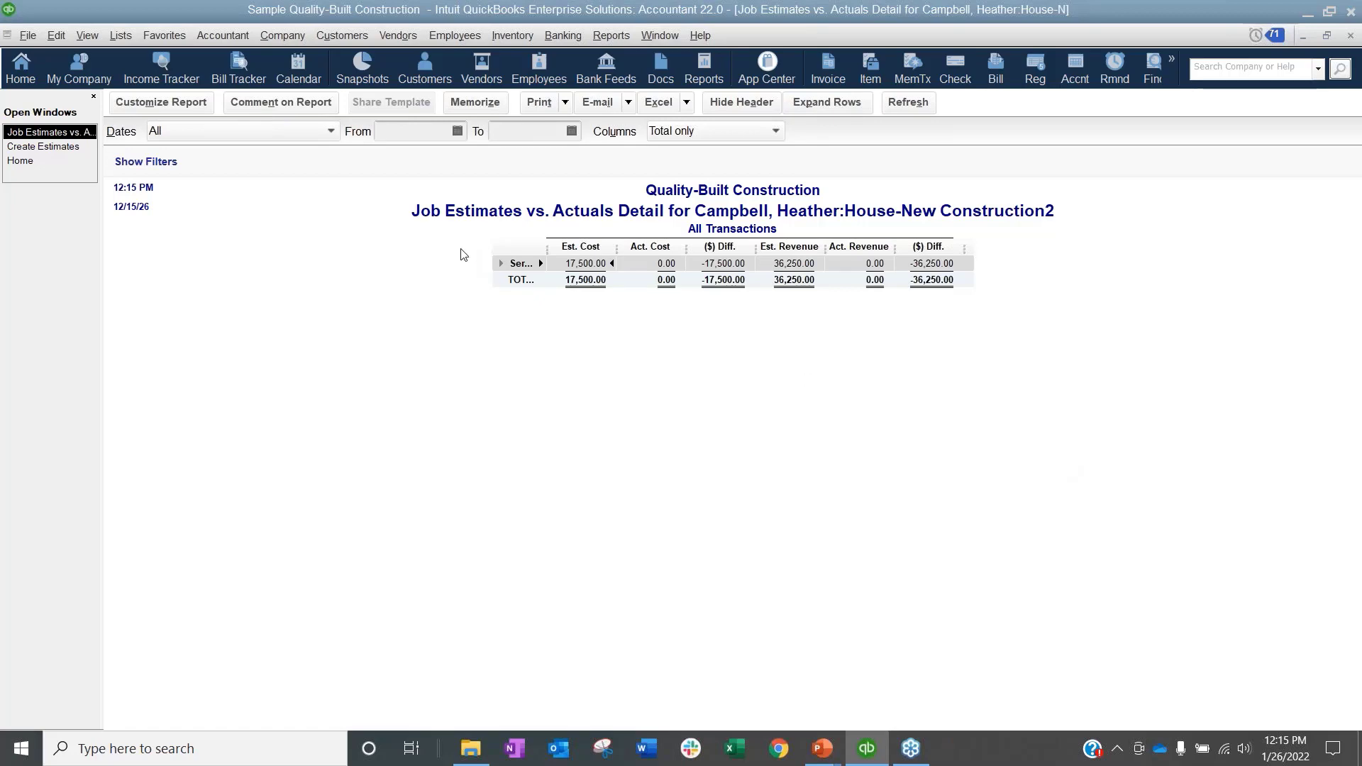
{"action": "left_click", "coordinate": [500, 263]}
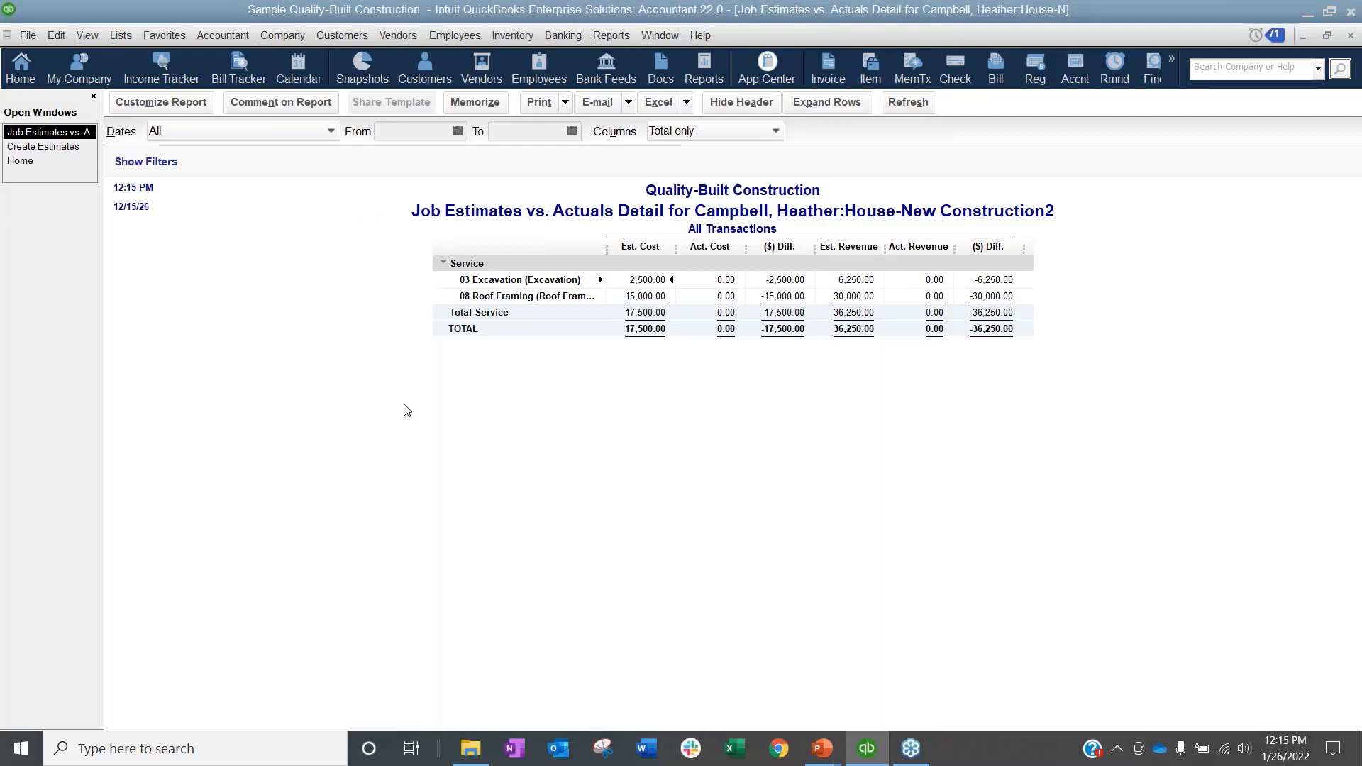
Step: Go back to the estimate and start a new Service item named New Labor Item from its third line
{"action": "left_click", "coordinate": [53, 148]}
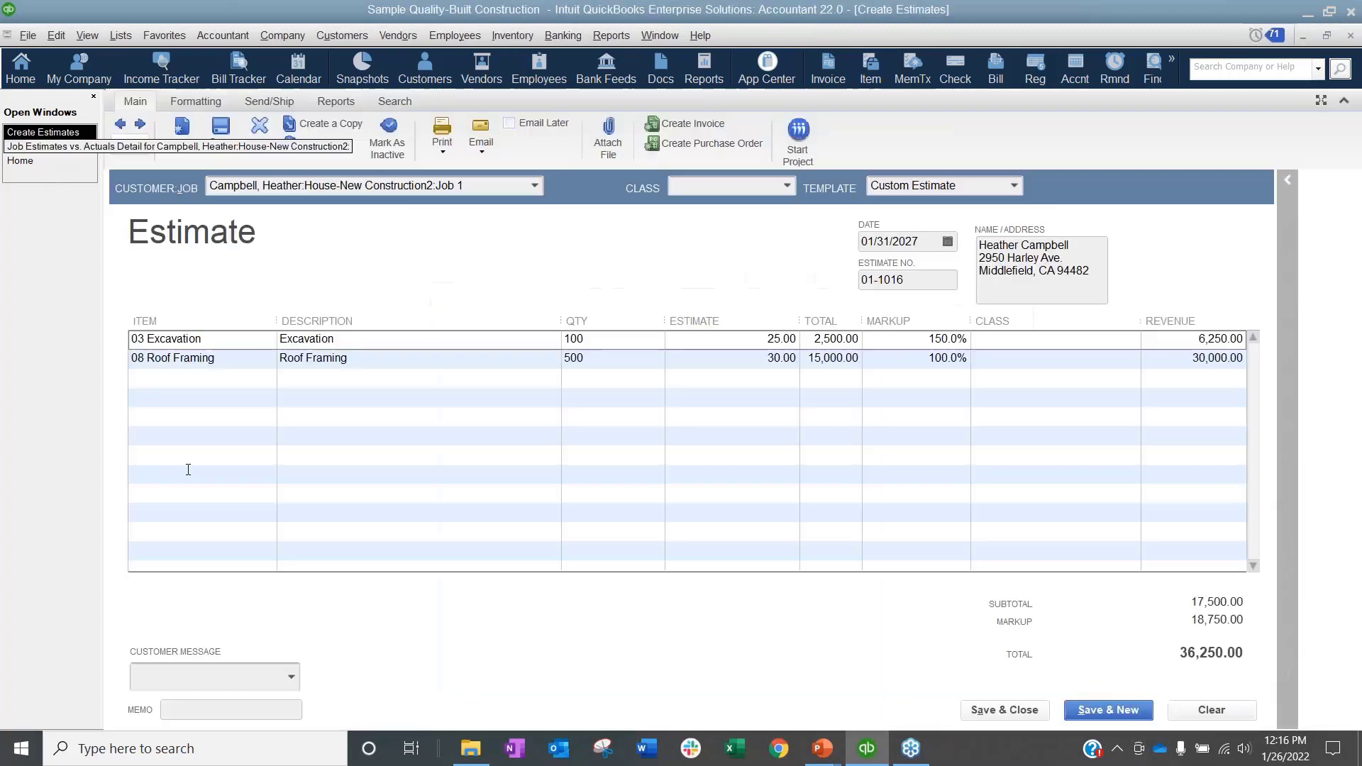
{"action": "left_click", "coordinate": [225, 396]}
{"action": "left_click", "coordinate": [268, 378]}
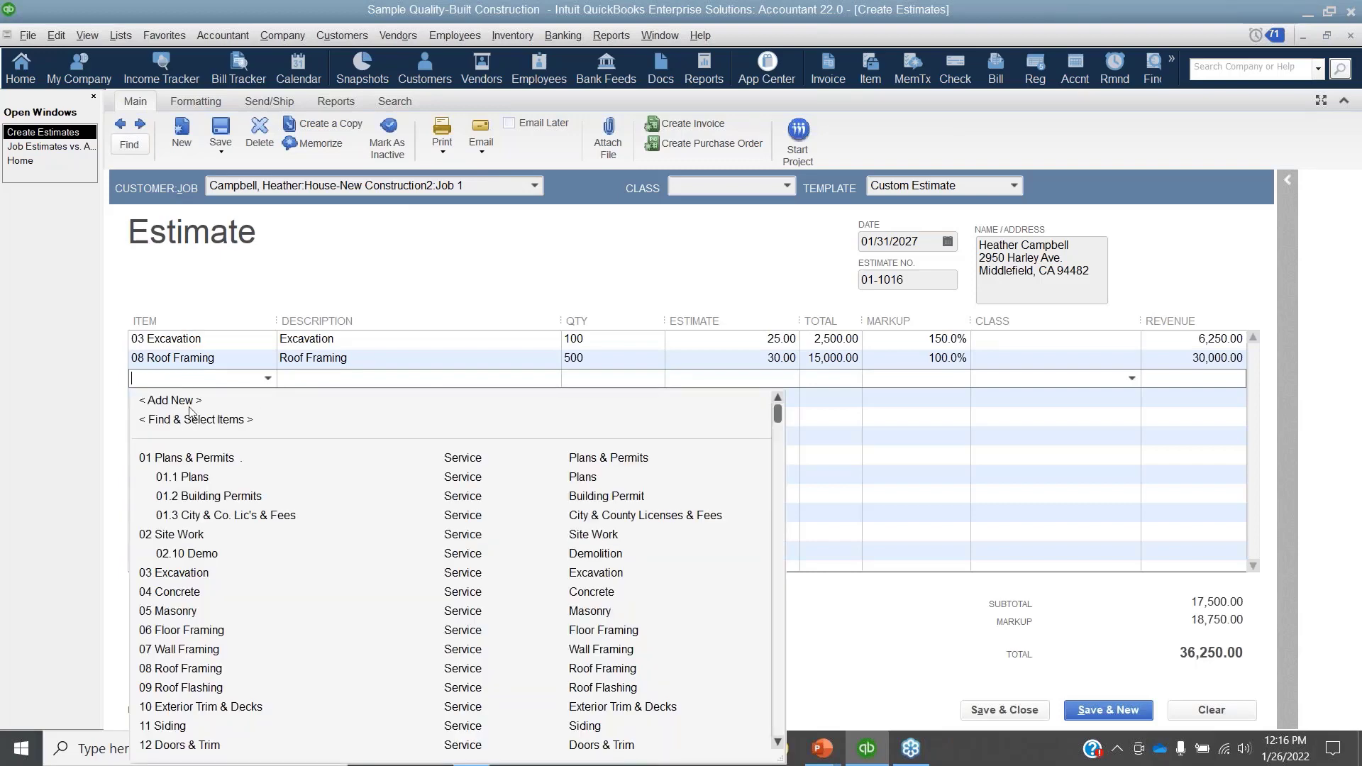
{"action": "left_click", "coordinate": [186, 401]}
{"action": "left_click", "coordinate": [57, 76]}
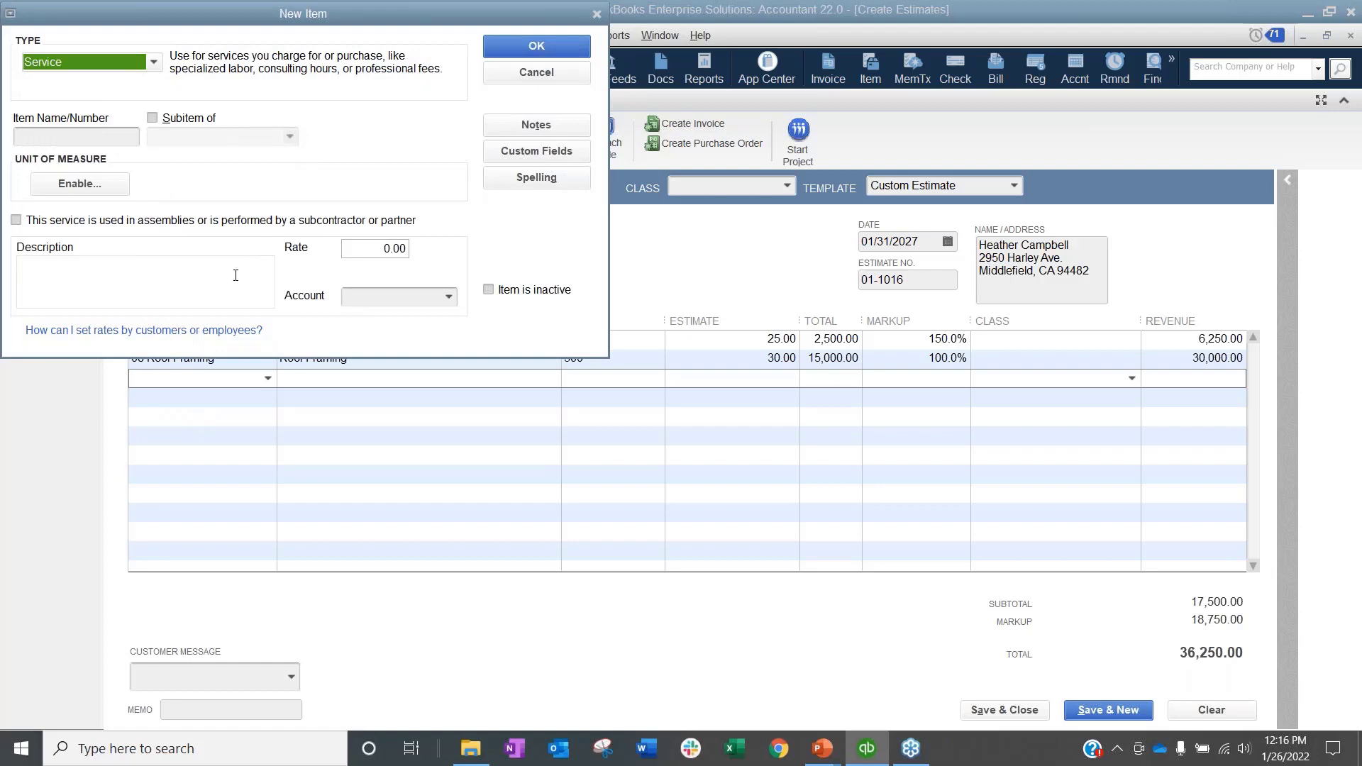
{"action": "left_click", "coordinate": [107, 135]}
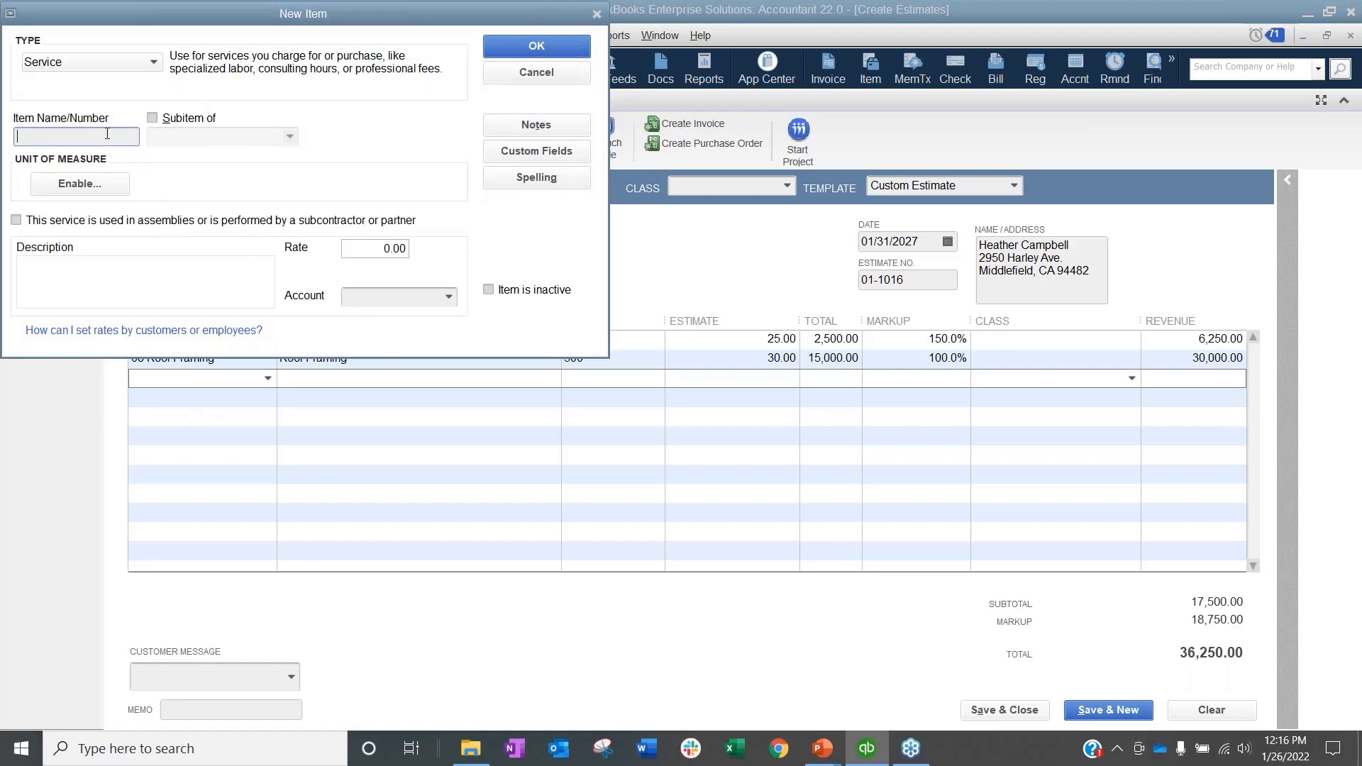
{"action": "type", "text": "New Labor Item"}
Step: Compare the new item's fields with and without the assemblies/subcontractor option, discard the item and return to the job report
{"action": "left_click", "coordinate": [193, 222]}
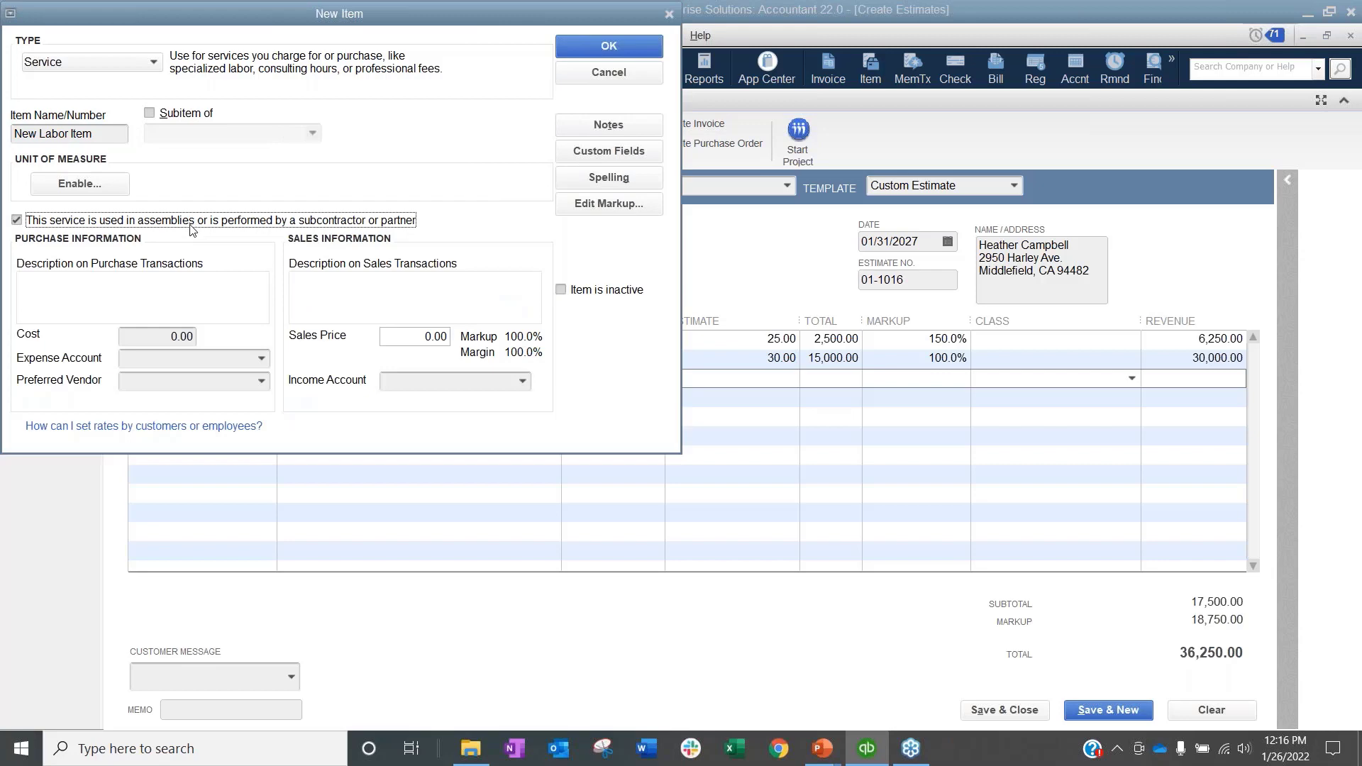
{"action": "left_click", "coordinate": [163, 225]}
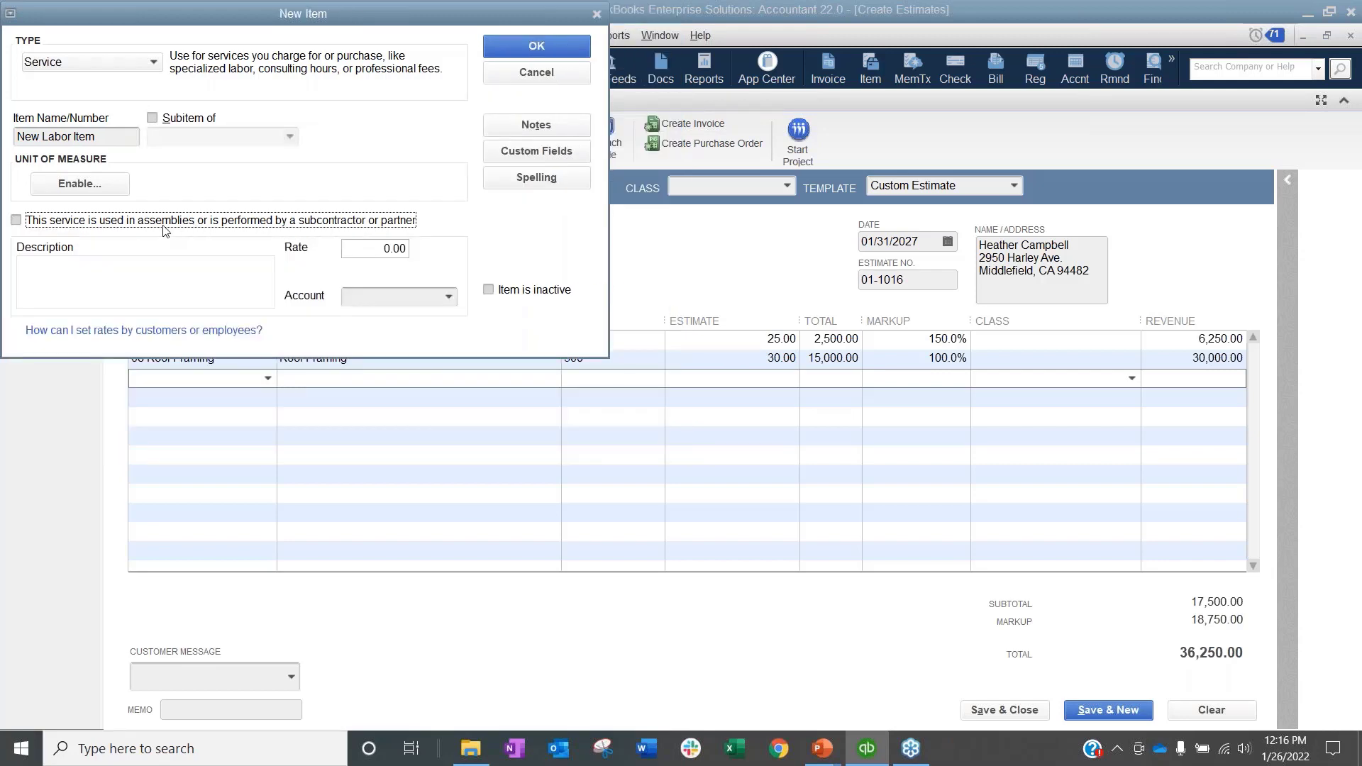
{"action": "left_click", "coordinate": [33, 222]}
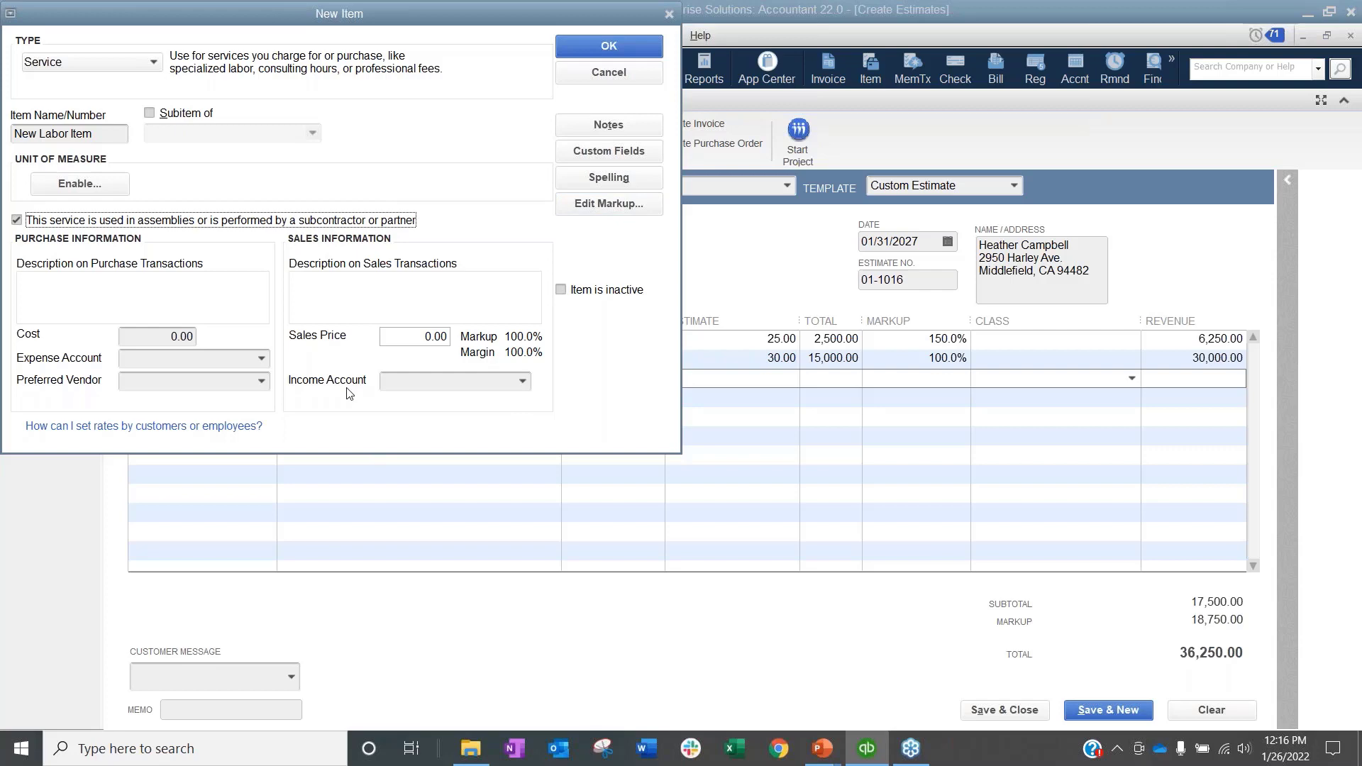
{"action": "left_click", "coordinate": [669, 15]}
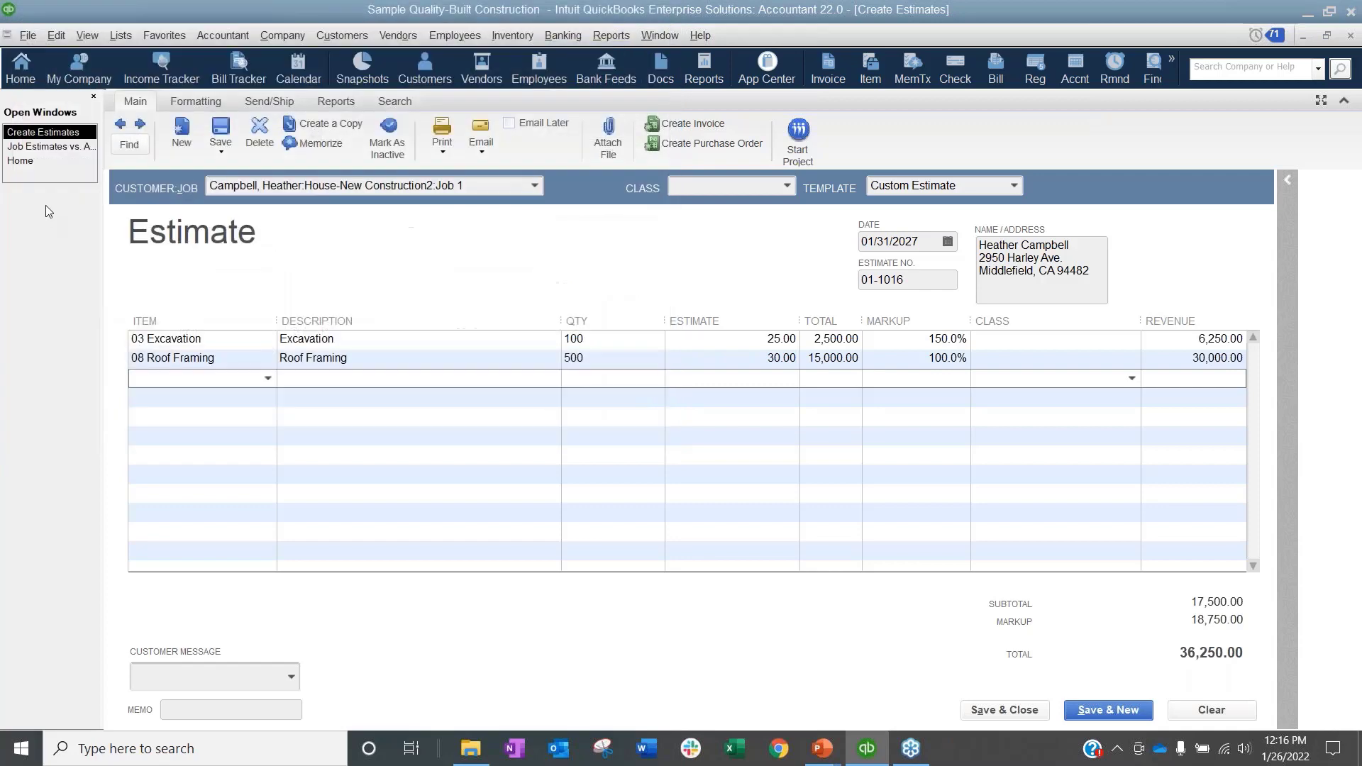
{"action": "left_click", "coordinate": [42, 146]}
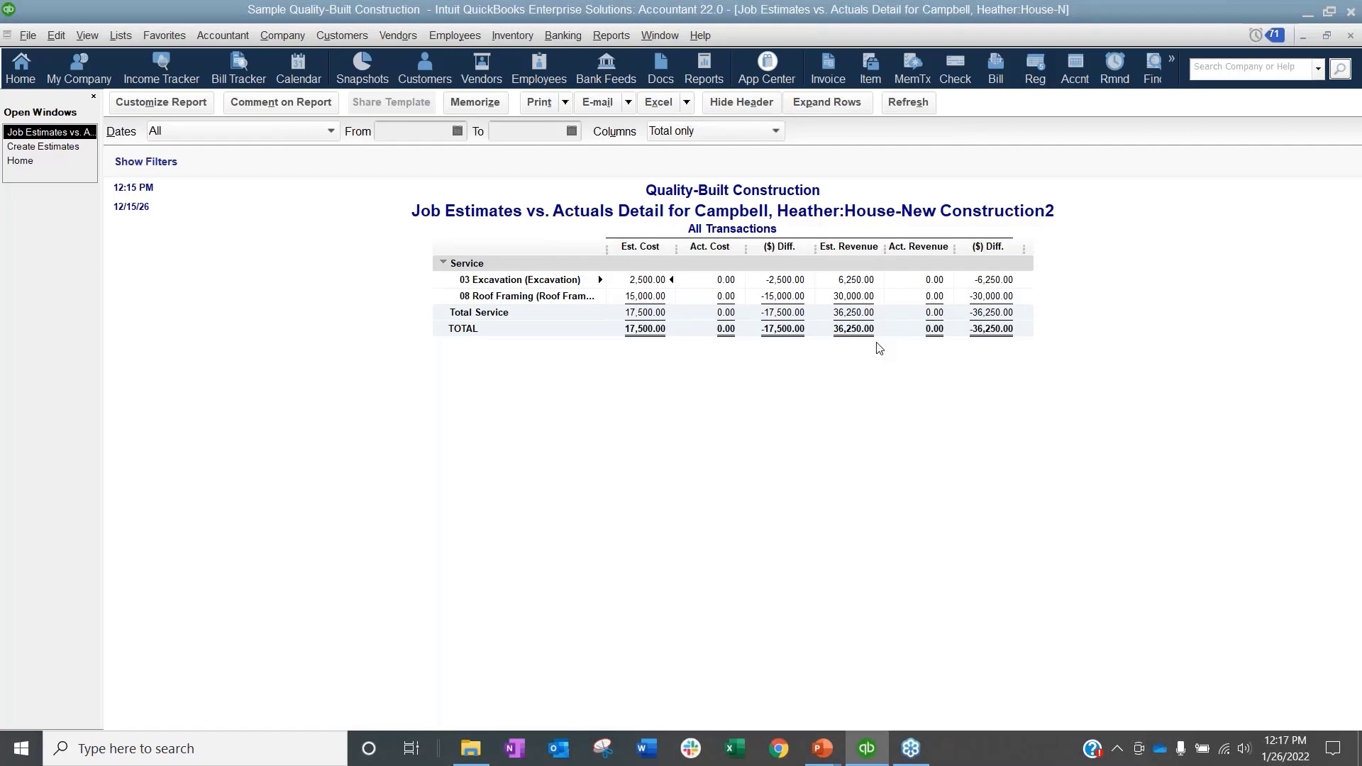
Step: Start another new Service item from the estimate's third line and mark it as used in assemblies or performed by a subcontractor
{"action": "left_click", "coordinate": [61, 149]}
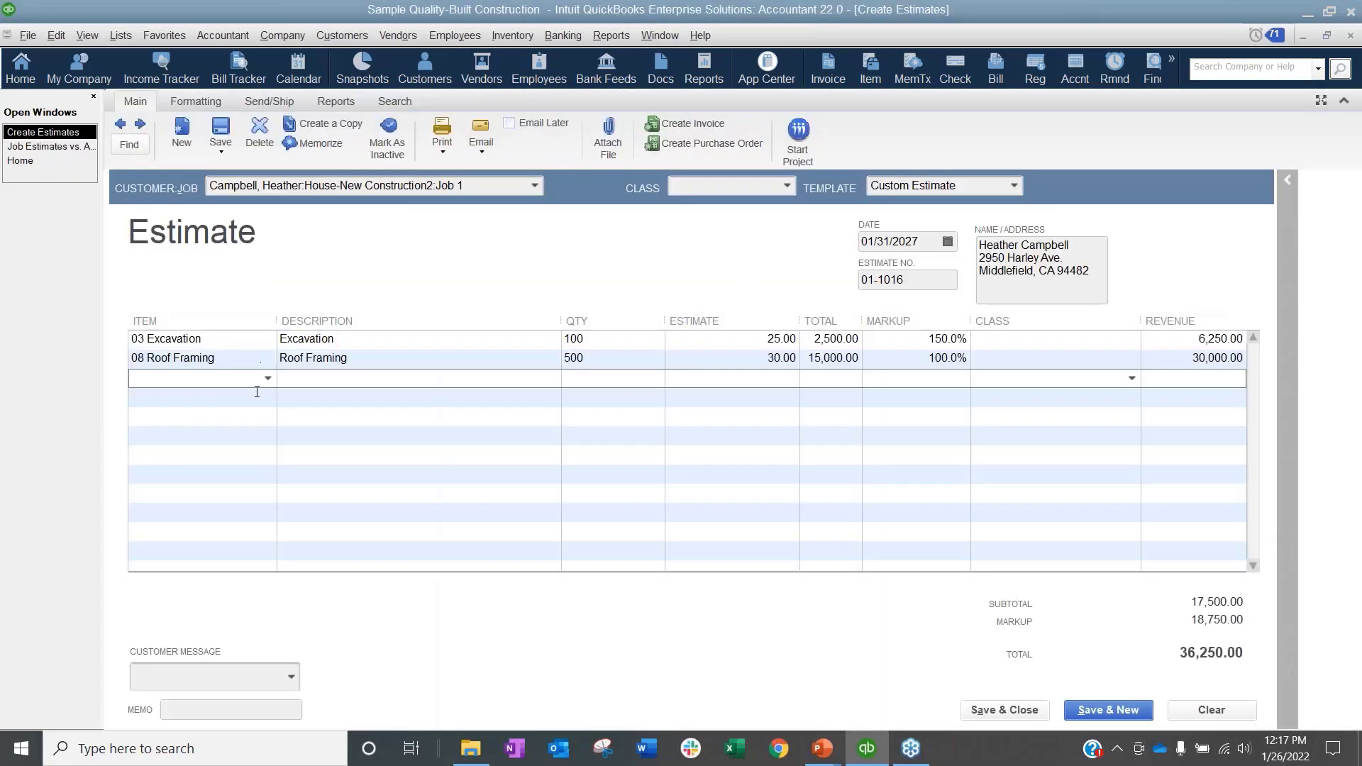
{"action": "left_click", "coordinate": [270, 379]}
{"action": "left_click", "coordinate": [170, 402]}
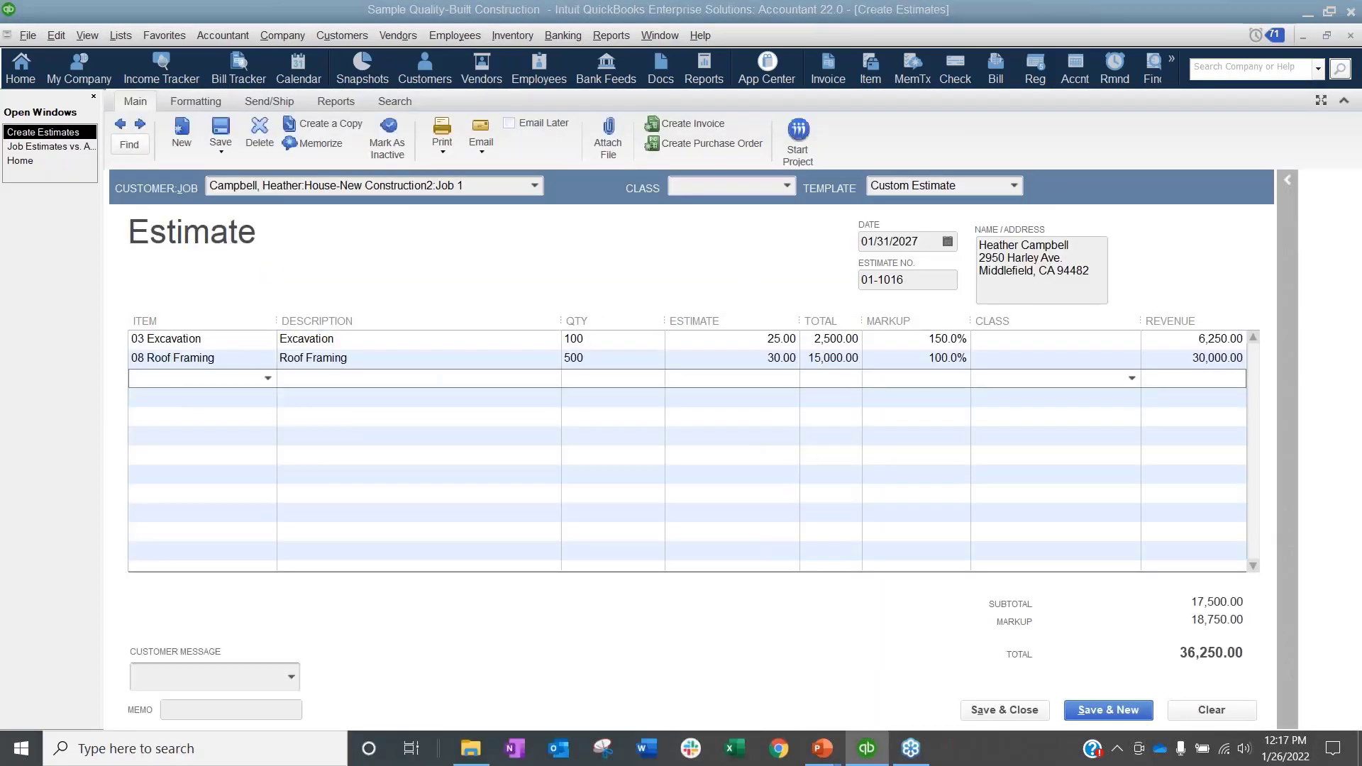
{"action": "left_click", "coordinate": [61, 86]}
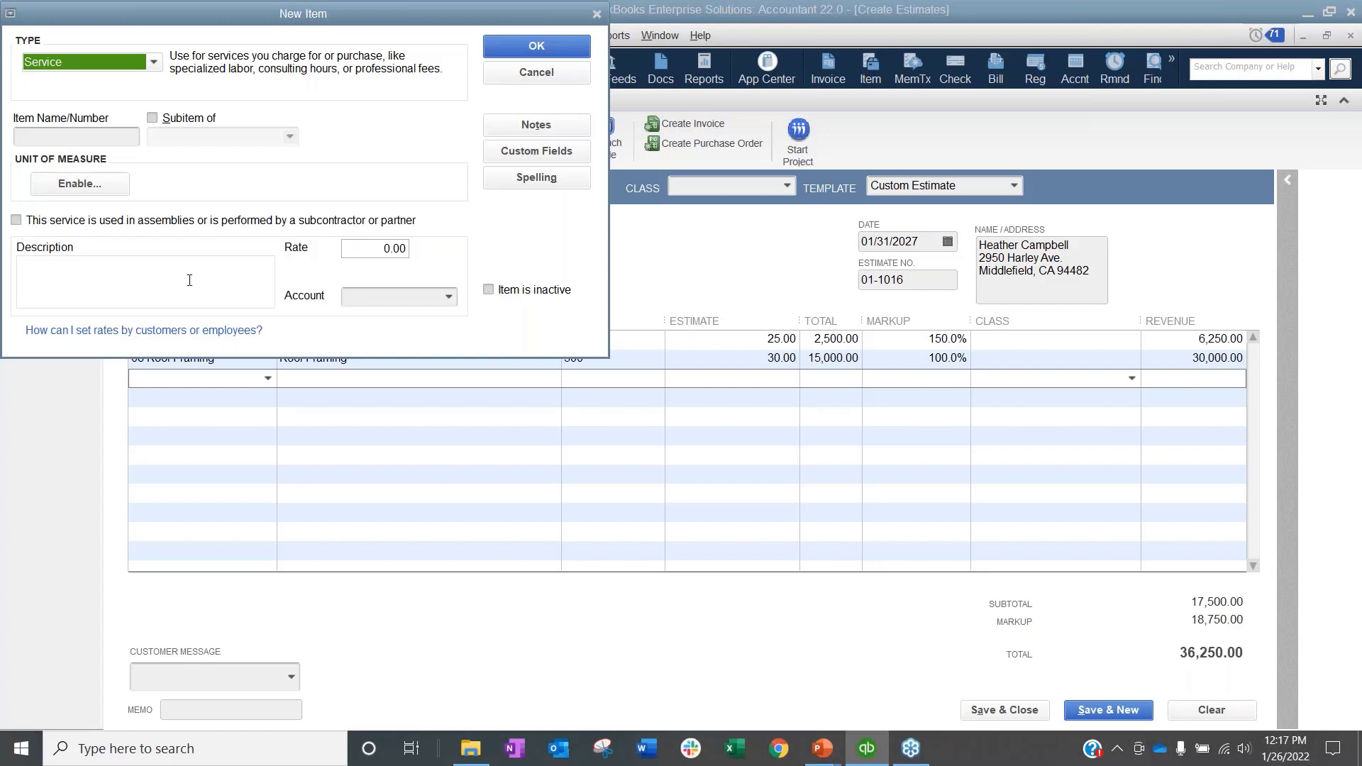
{"action": "left_click", "coordinate": [237, 221]}
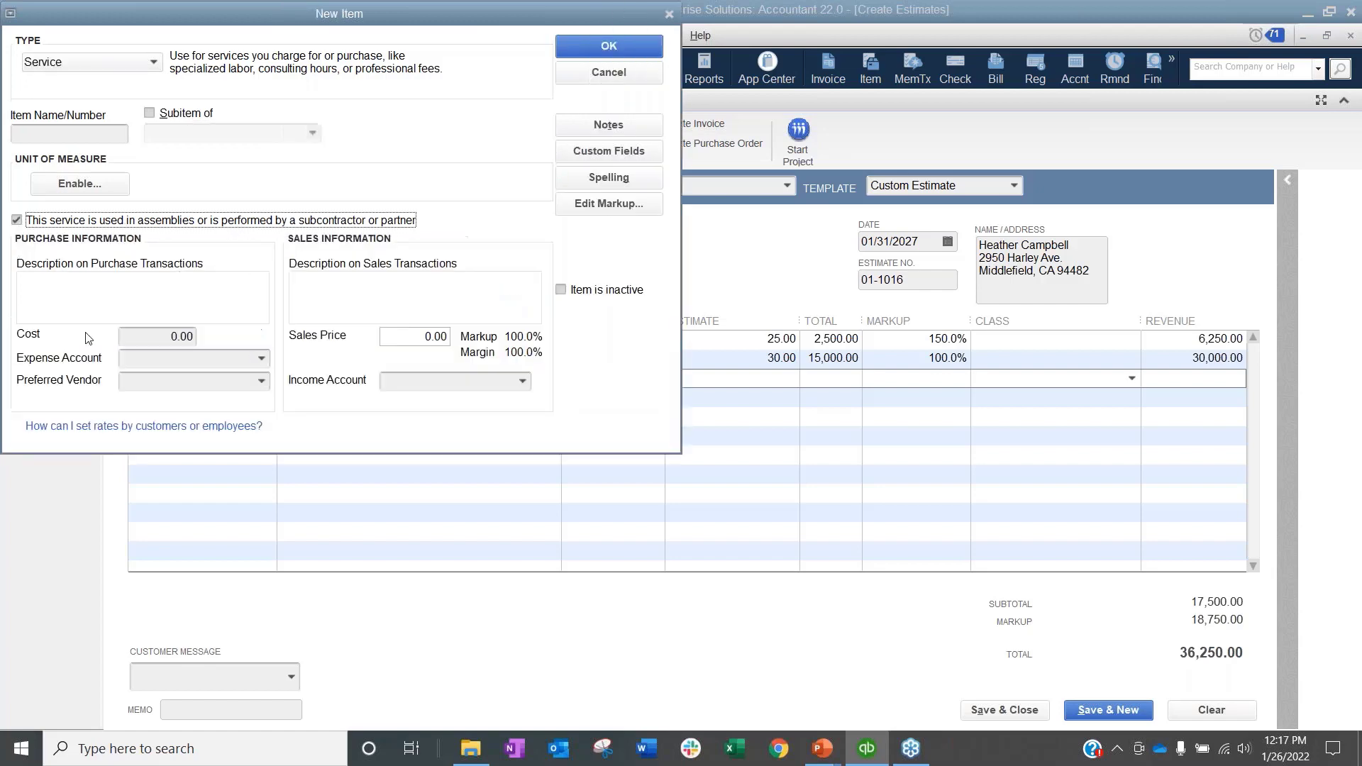
Step: Set the item's expense account to 5200 Job Labor Costs and its income account to 4110 Construction Income
{"action": "left_click", "coordinate": [262, 359]}
{"action": "scroll", "coordinate": [270, 568], "scroll_direction": "up", "scroll_amount": 2}
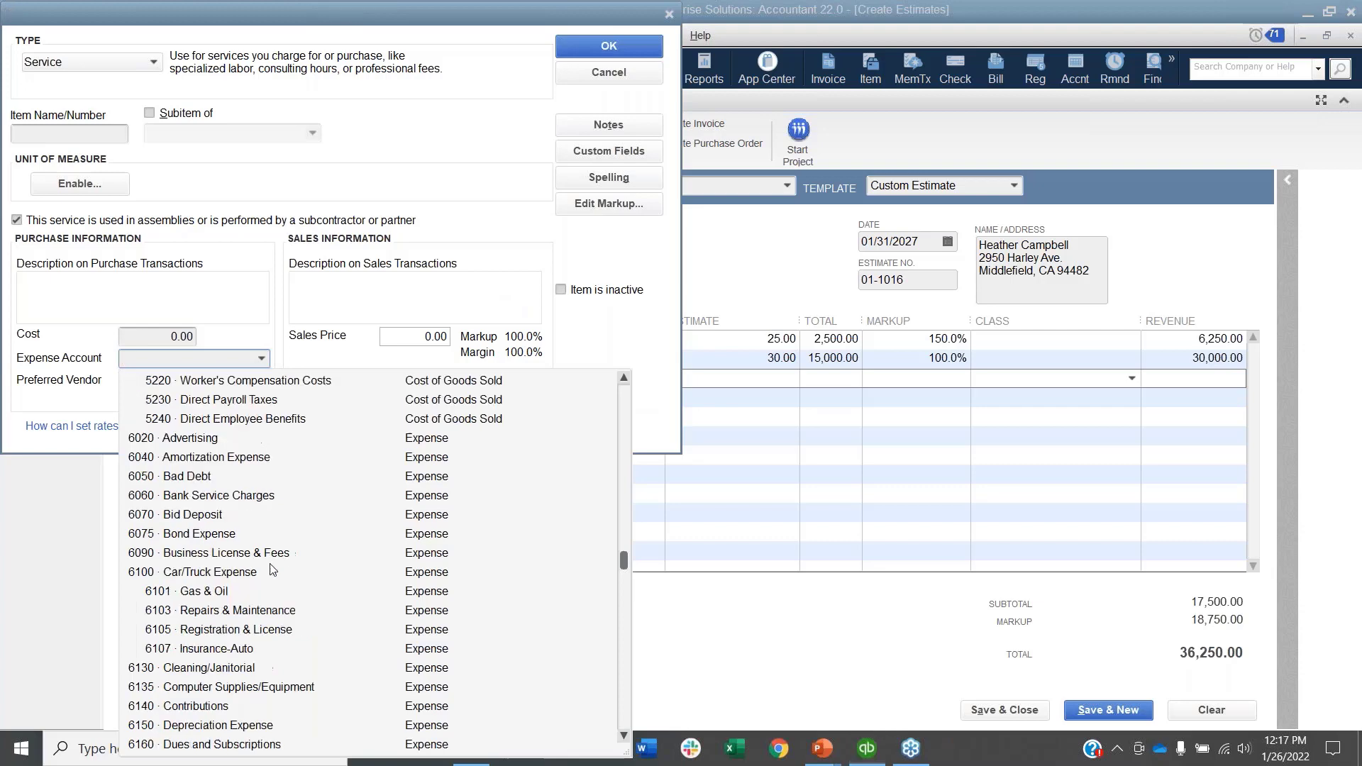
{"action": "scroll", "coordinate": [272, 569], "scroll_direction": "up", "scroll_amount": 1}
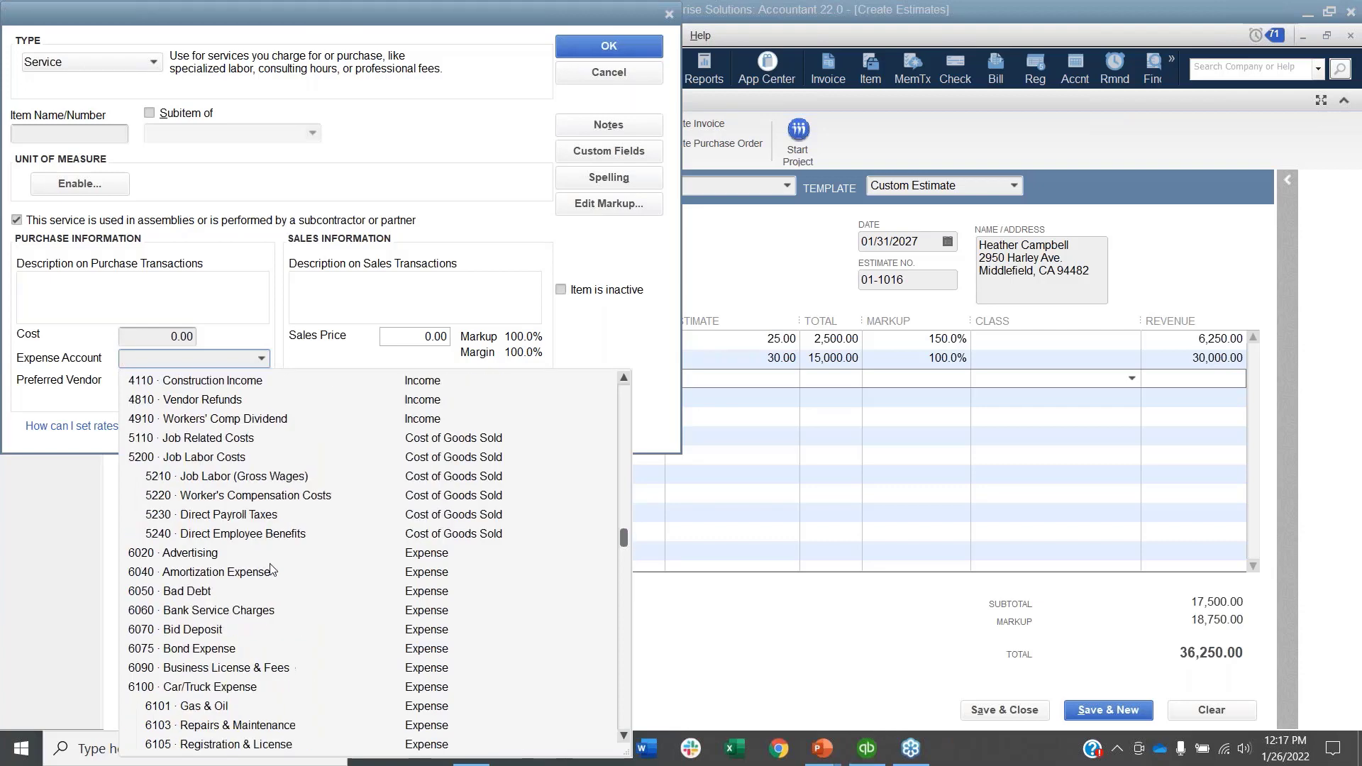
{"action": "left_click", "coordinate": [240, 457]}
{"action": "left_click", "coordinate": [523, 383]}
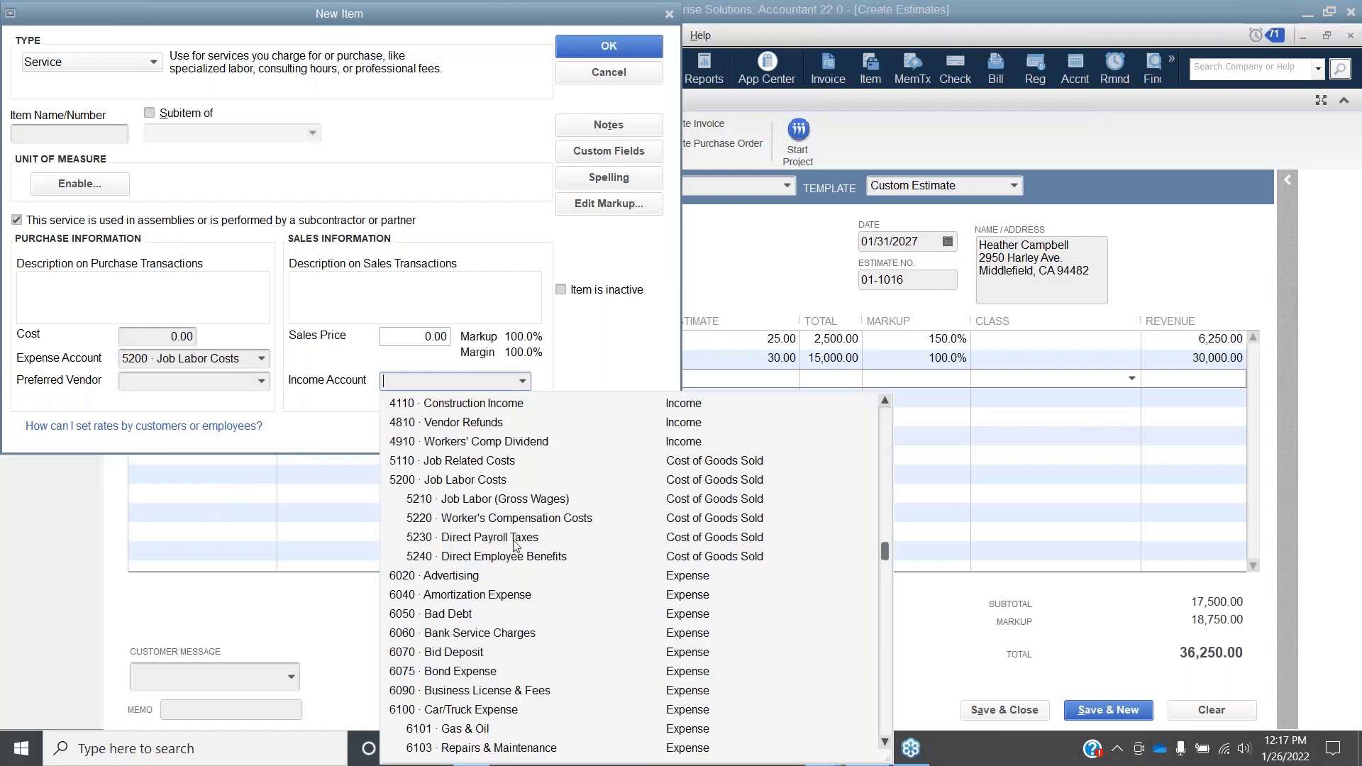
{"action": "left_click", "coordinate": [481, 406]}
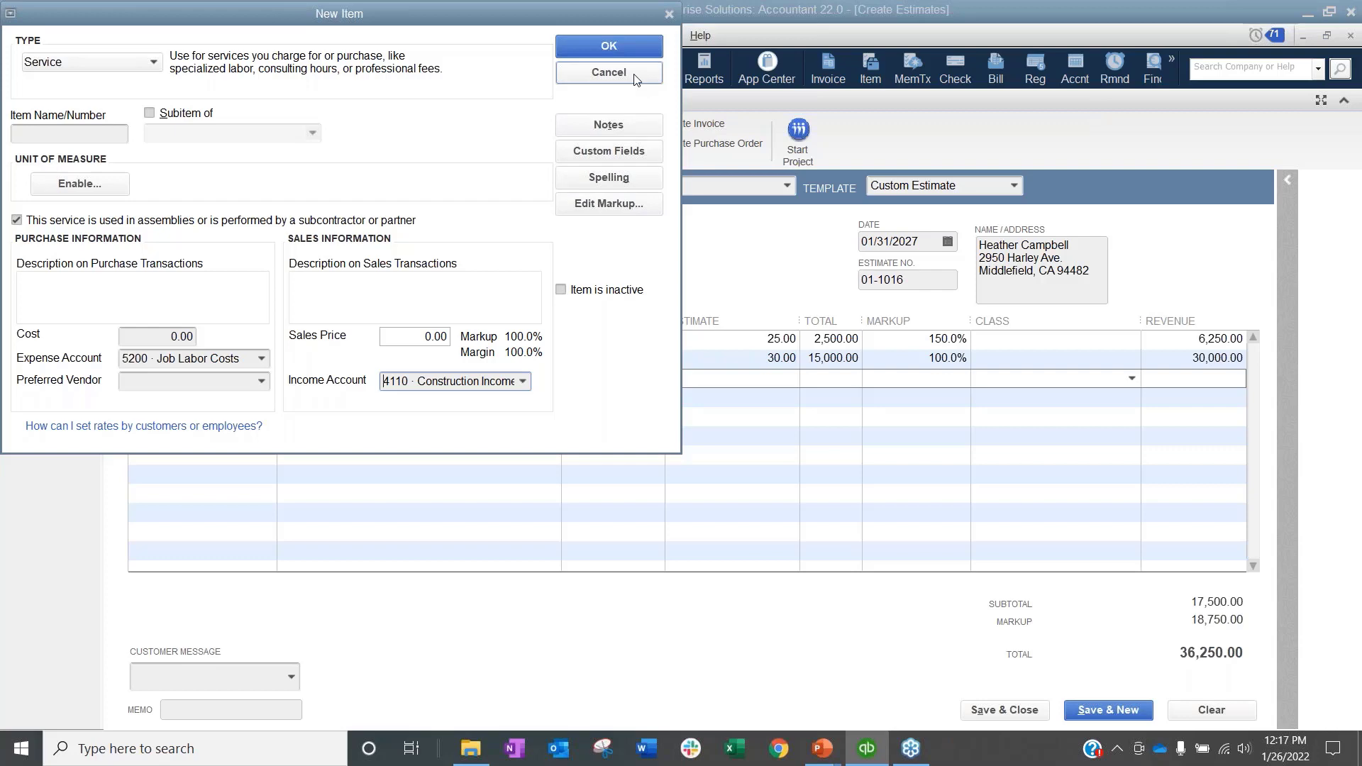
Step: Turn off the assemblies/subcontractor option, choose 4110 Construction Income as the single account, and cancel the new item
{"action": "left_click", "coordinate": [72, 220]}
{"action": "left_click", "coordinate": [449, 298]}
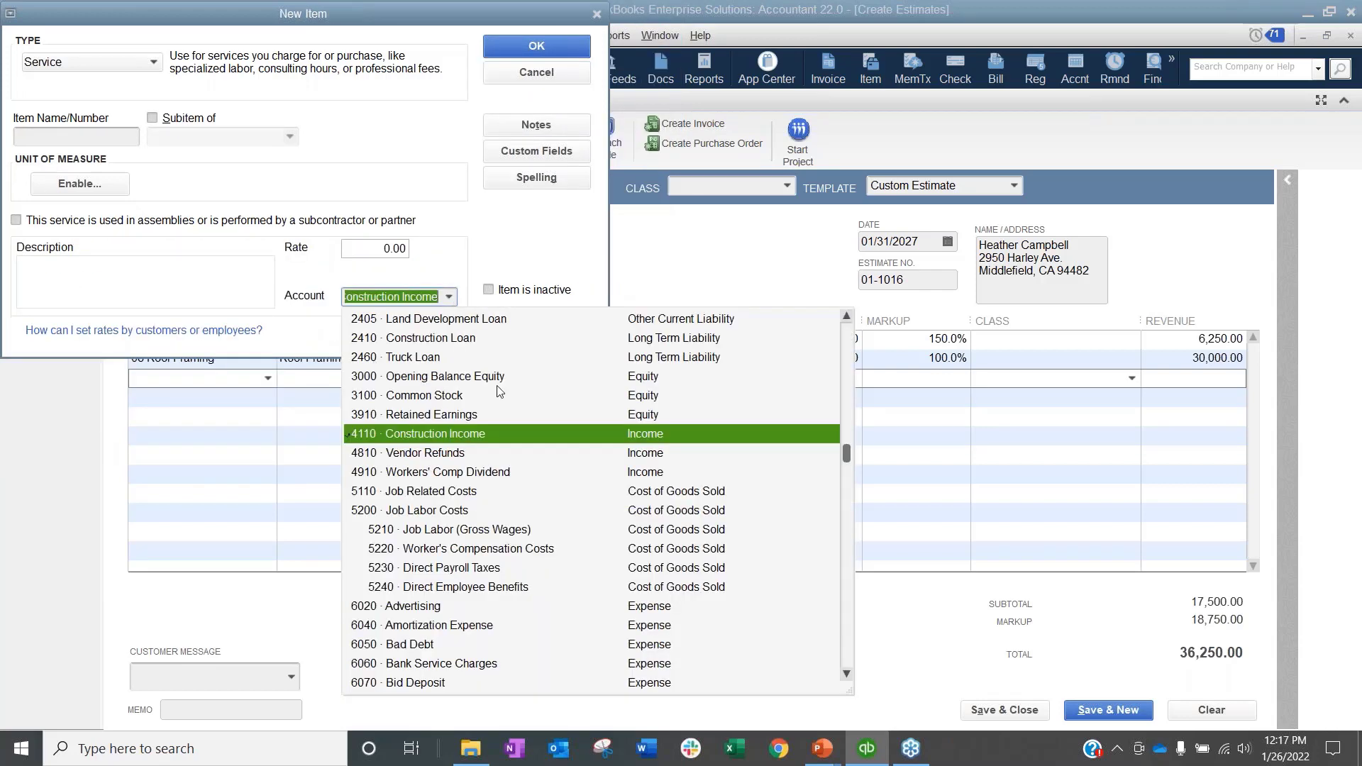
{"action": "left_click", "coordinate": [473, 434]}
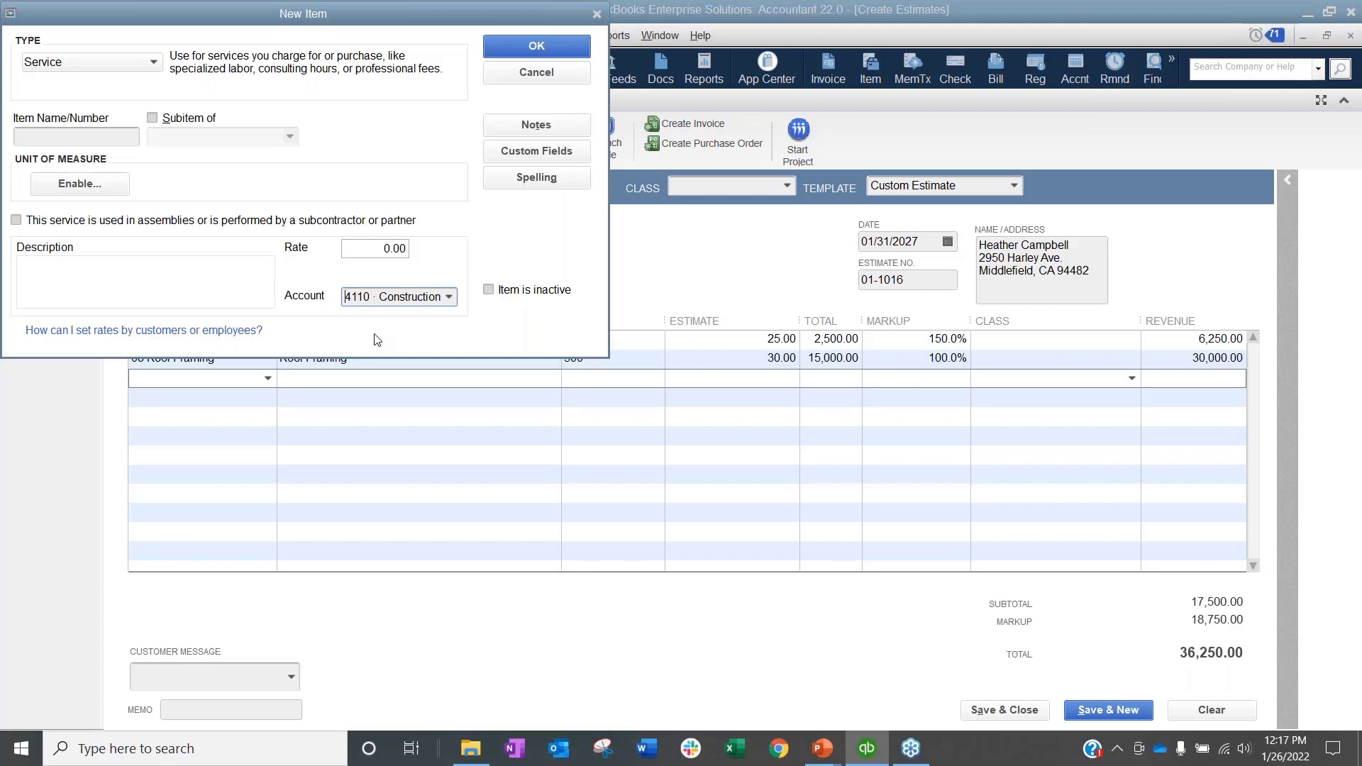
{"action": "left_click", "coordinate": [576, 70]}
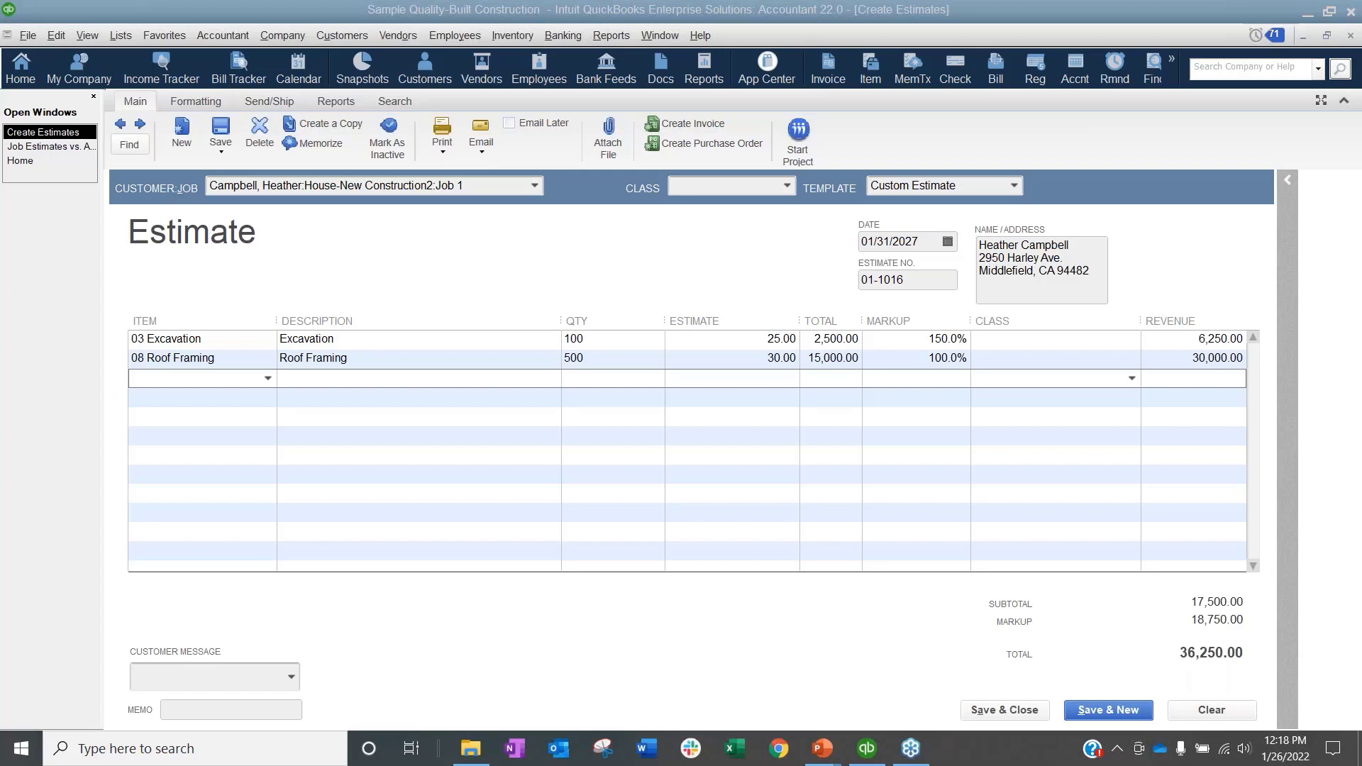
{"action": "left_click", "coordinate": [510, 273]}
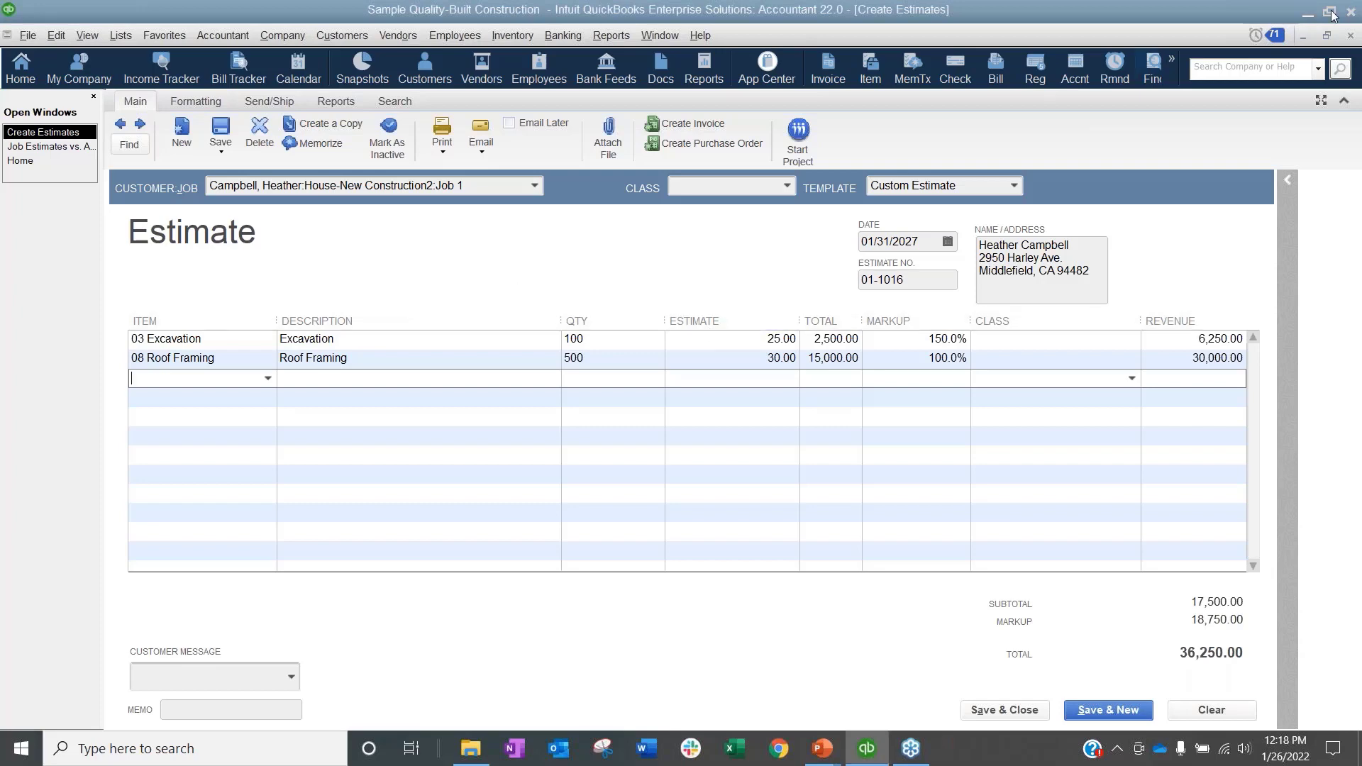
Step: Close the estimate and view the House-New Construction5 and nested Job 1 records in the Customer Center
{"action": "left_click", "coordinate": [1350, 37]}
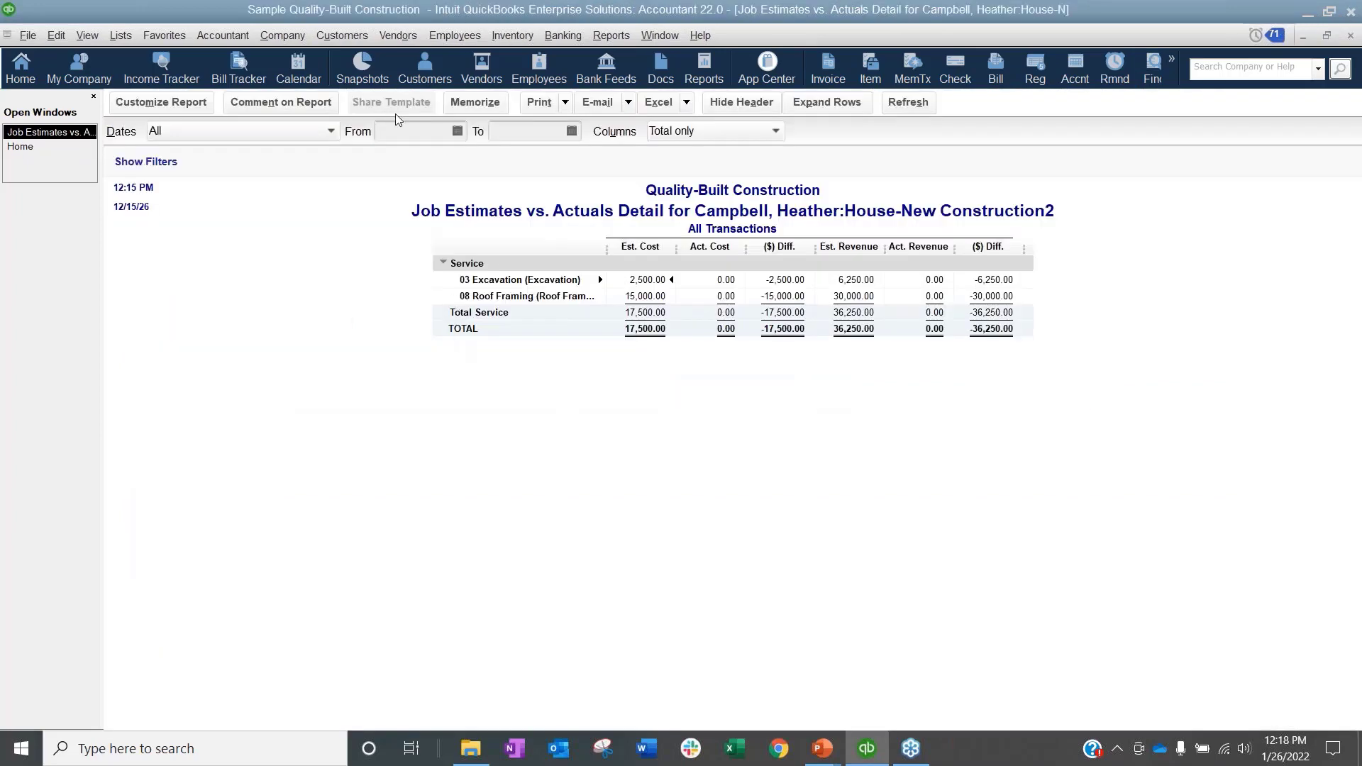
{"action": "left_click", "coordinate": [355, 42]}
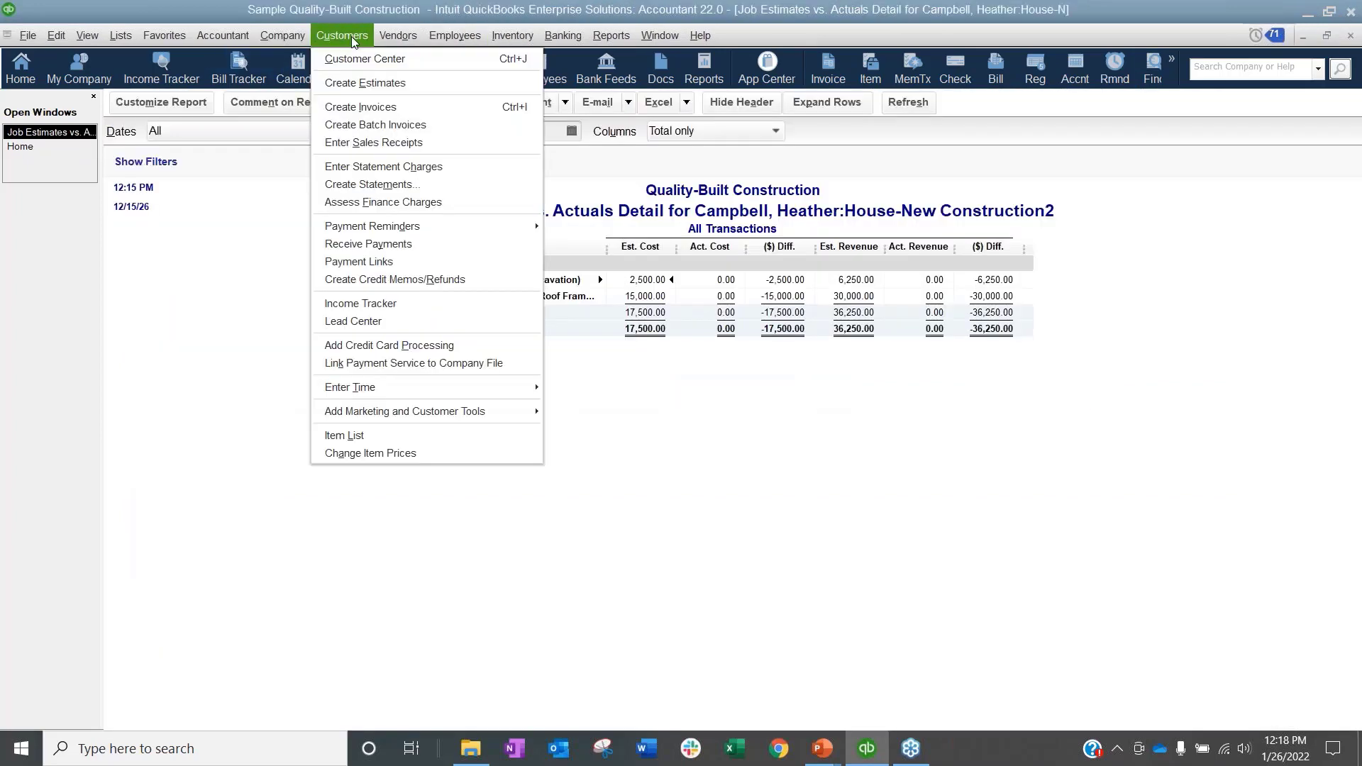
{"action": "left_click", "coordinate": [355, 103]}
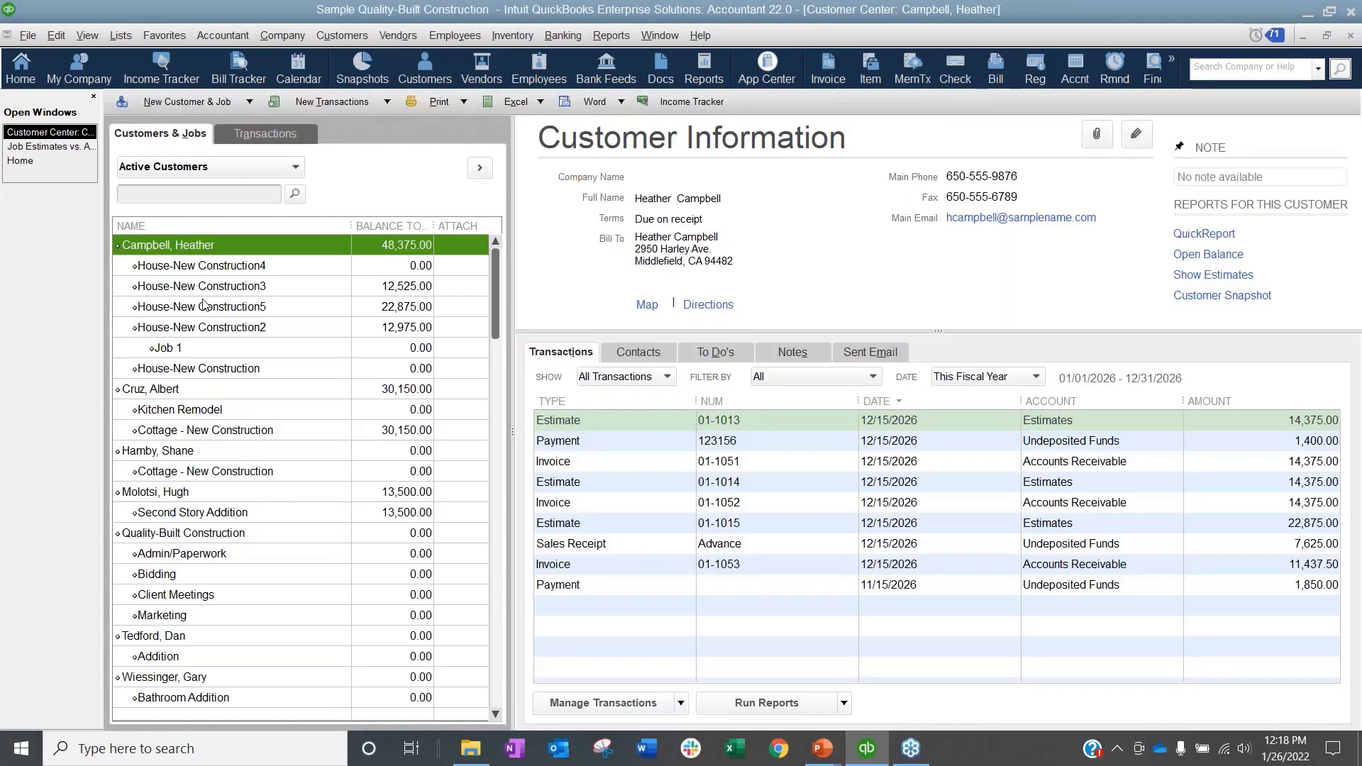
{"action": "left_click", "coordinate": [328, 104]}
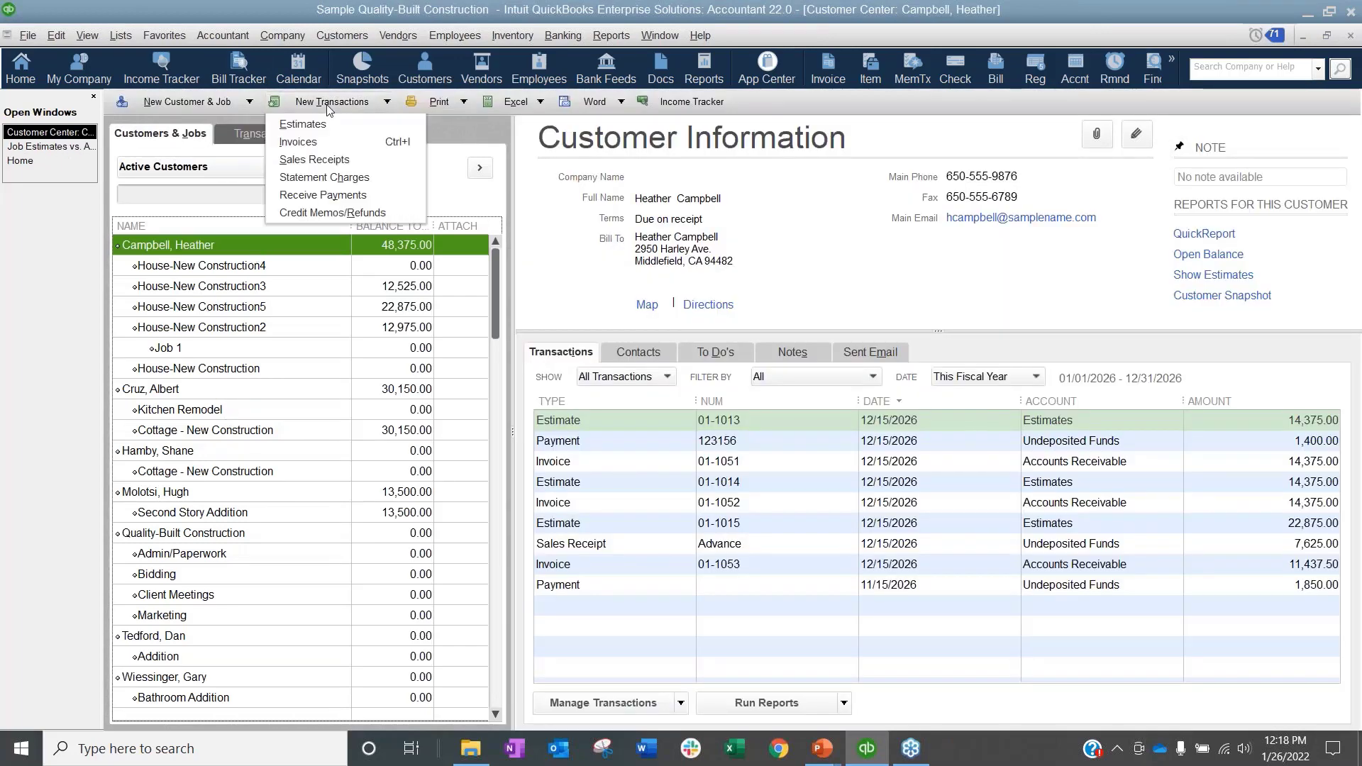
{"action": "left_click", "coordinate": [192, 311]}
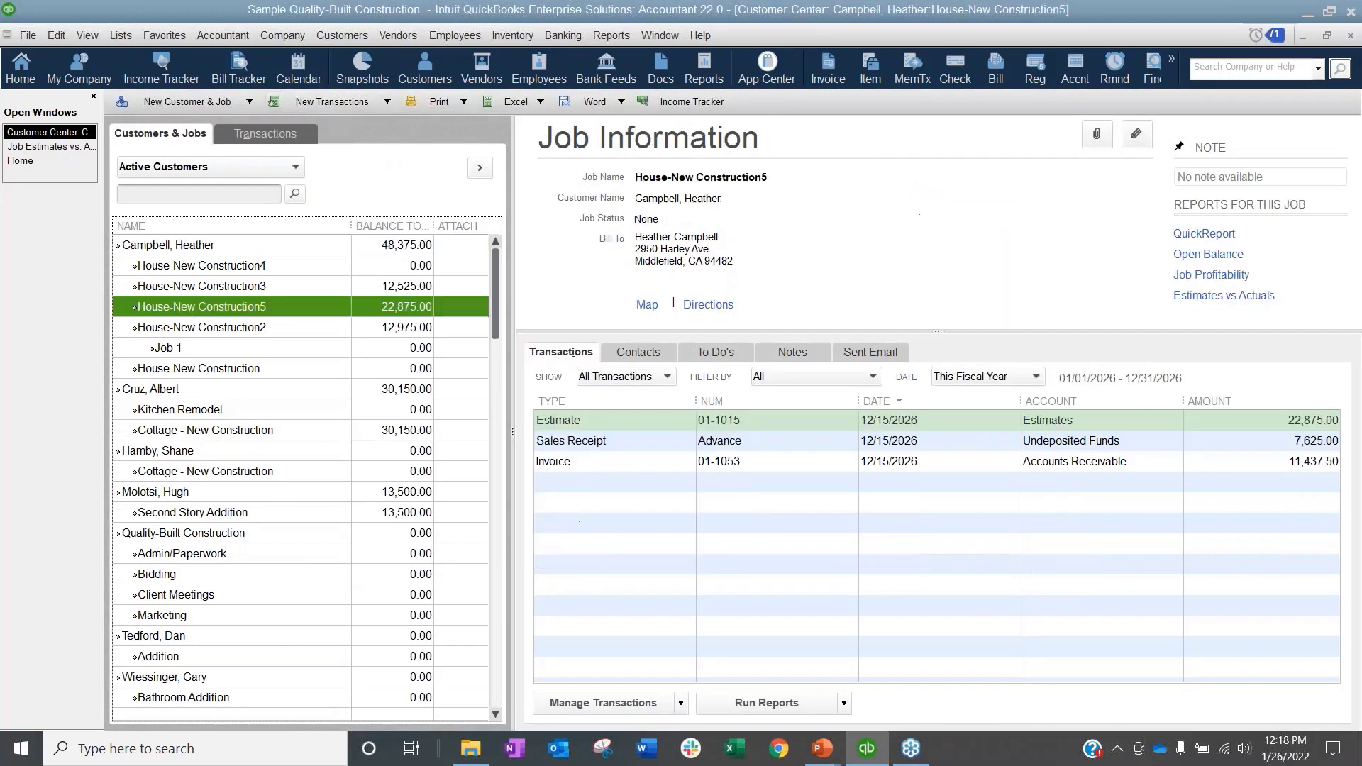
{"action": "left_click", "coordinate": [207, 350]}
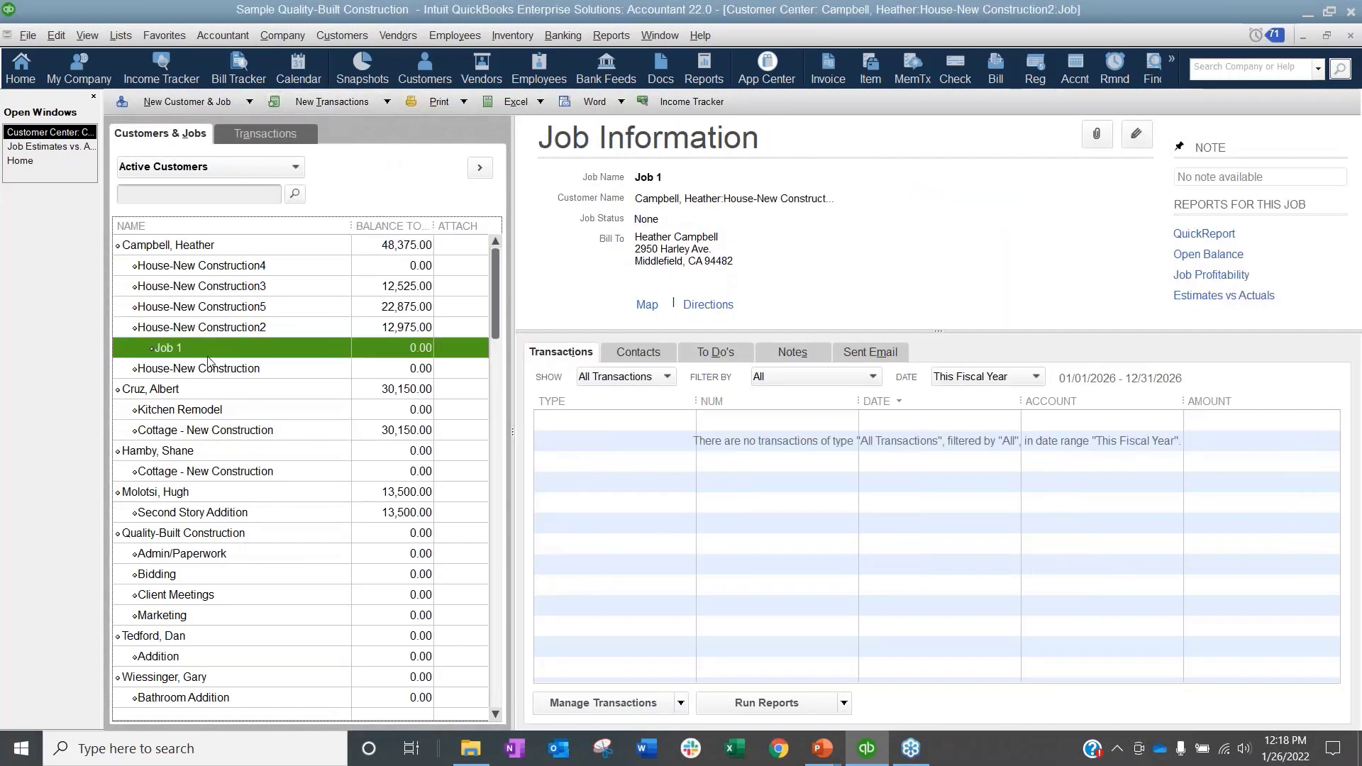
Step: Start a payment for the parent customer of House-New Construction2, widen the Job column to view each open invoice's job, and close it
{"action": "left_click", "coordinate": [228, 249]}
{"action": "left_click", "coordinate": [340, 105]}
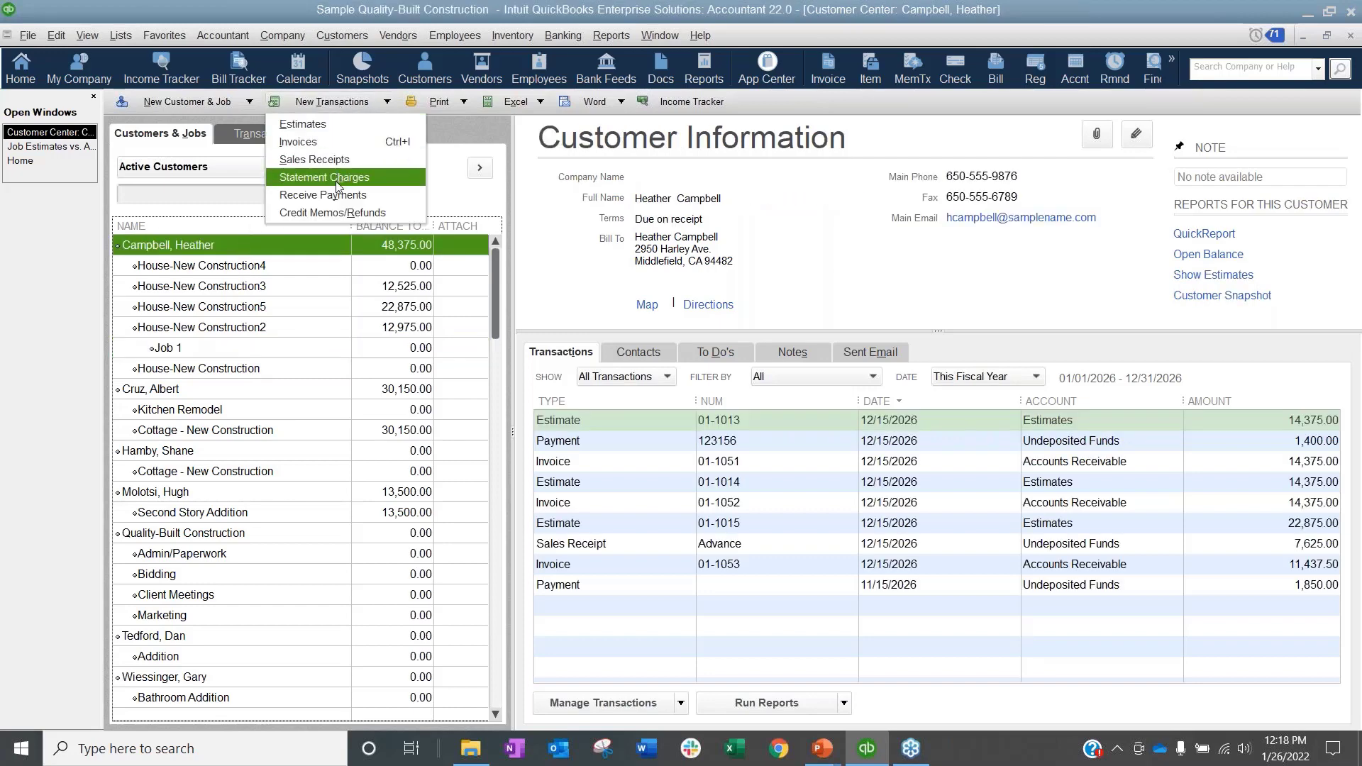
{"action": "left_click", "coordinate": [338, 195]}
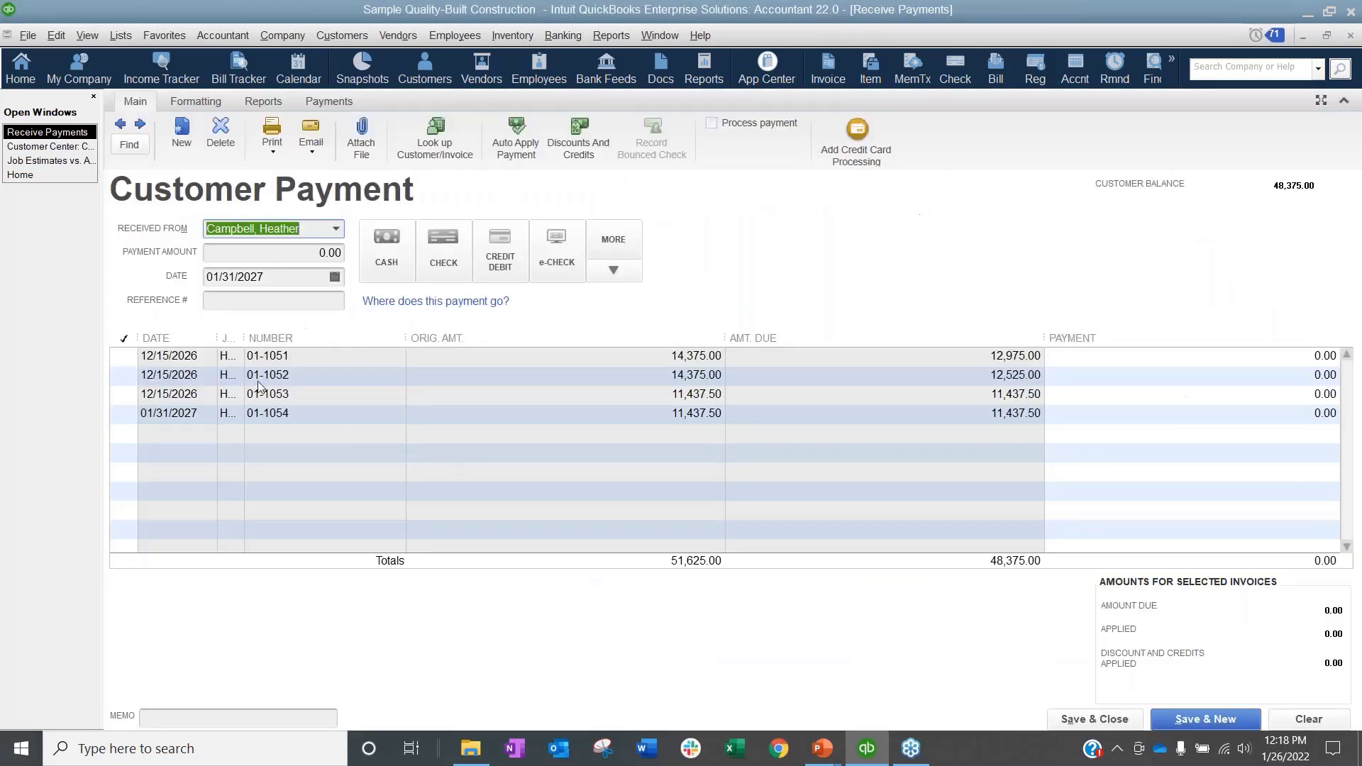
{"action": "left_click_drag", "start_coordinate": [246, 339], "coordinate": [392, 339]}
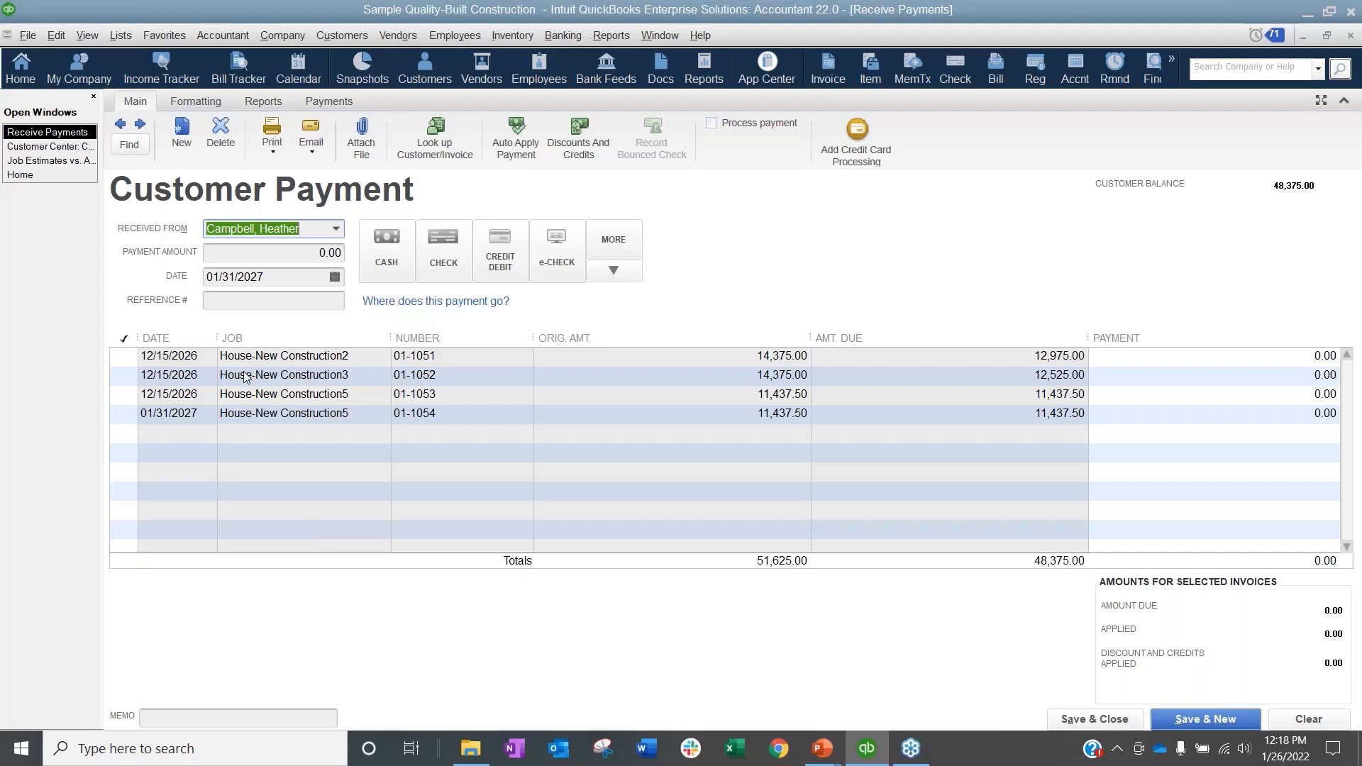
{"action": "left_click", "coordinate": [1350, 36]}
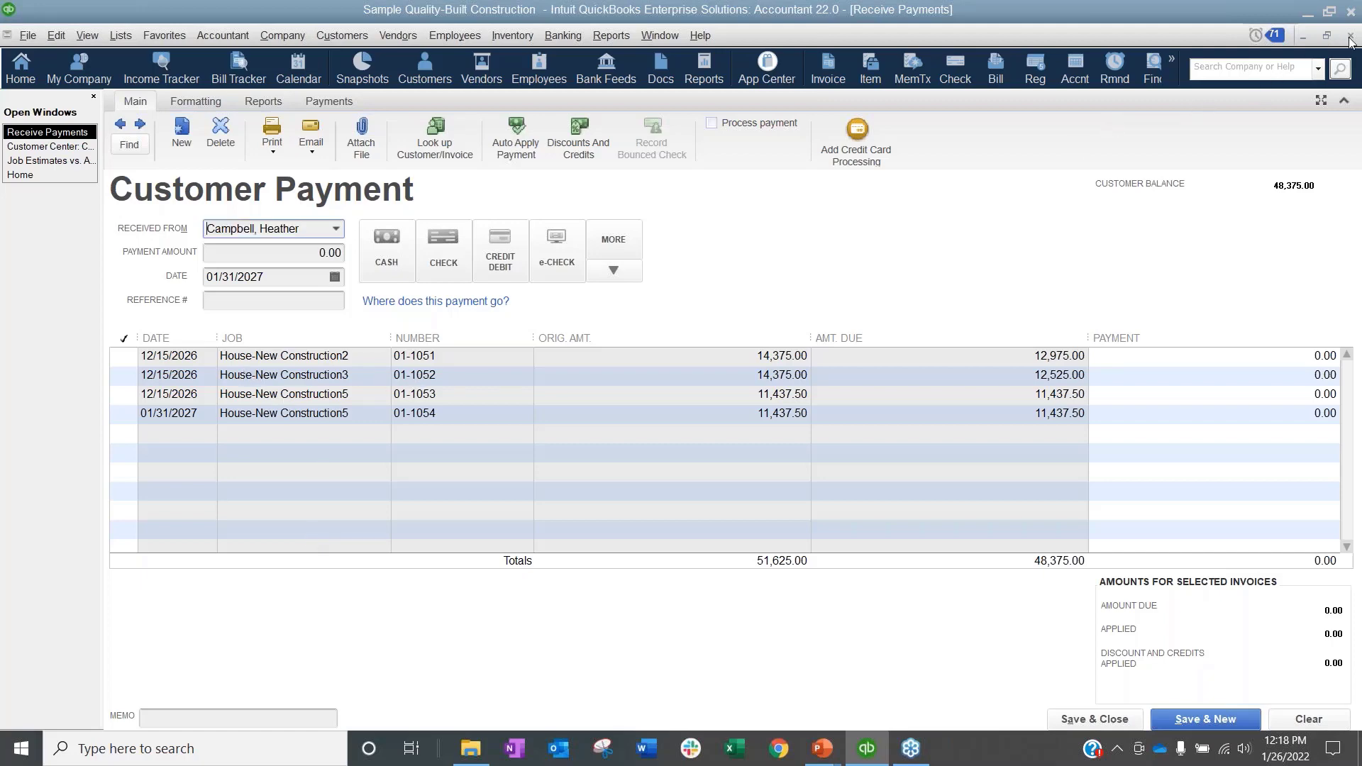
{"action": "left_click", "coordinate": [679, 242]}
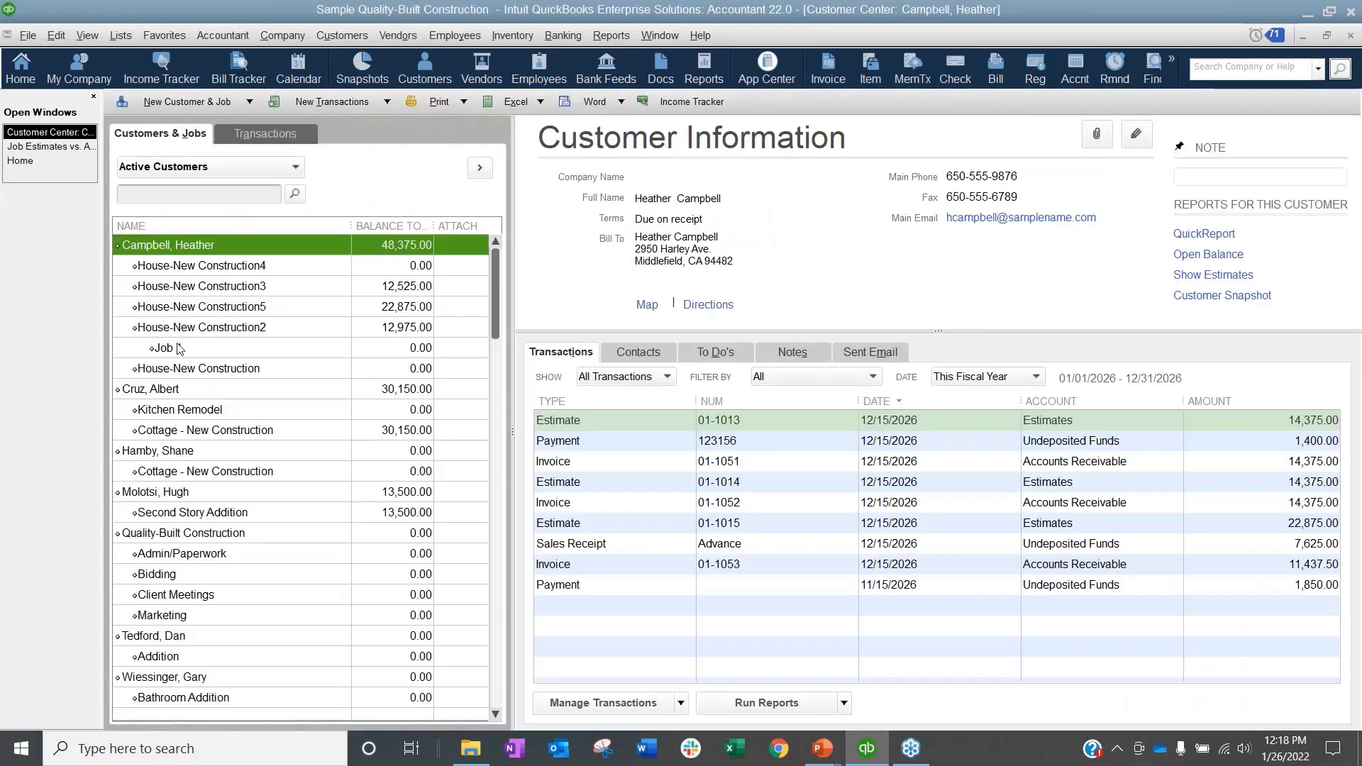
Step: Review the Additional Info and Job Info of House-New Construction4 without saving, and close the Customer Center and the estimates-vs-actuals report
{"action": "left_click", "coordinate": [202, 353]}
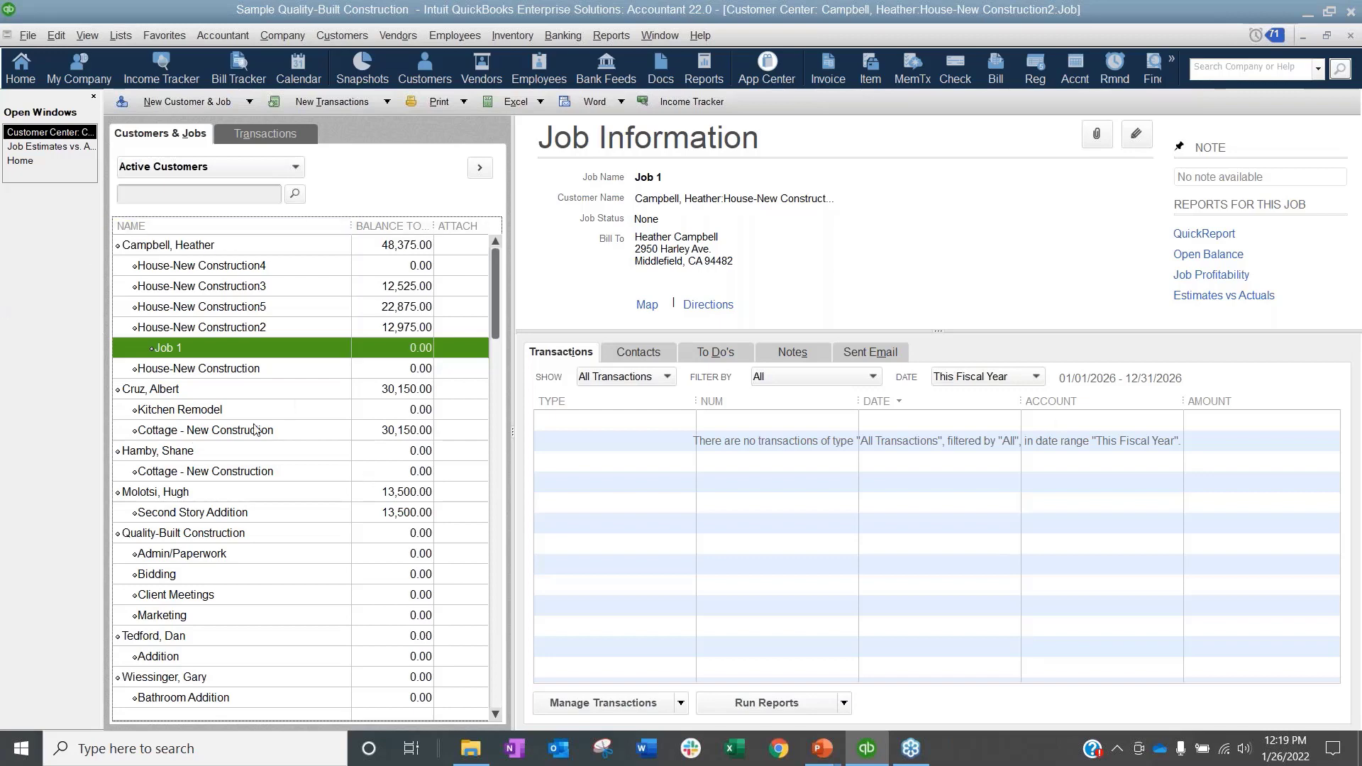
{"action": "double_click", "coordinate": [233, 267]}
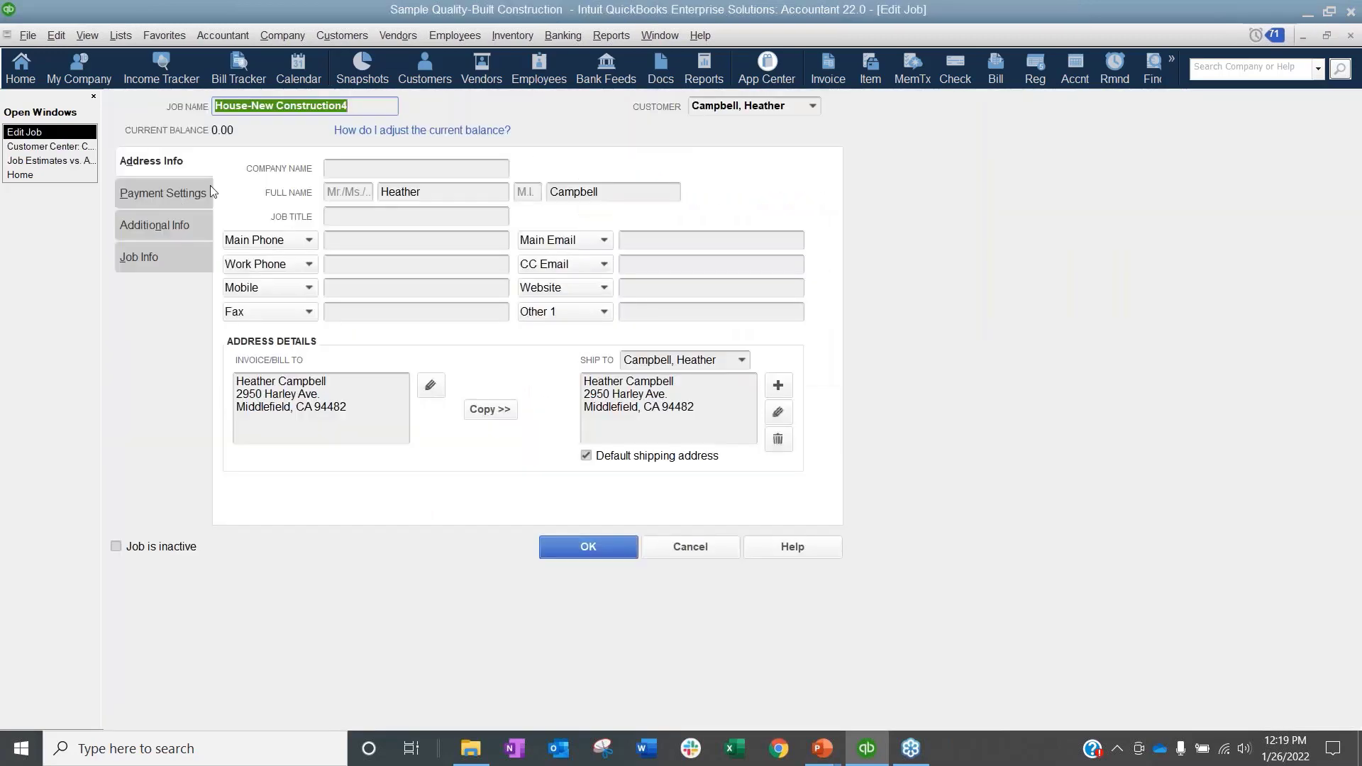
{"action": "left_click", "coordinate": [171, 225]}
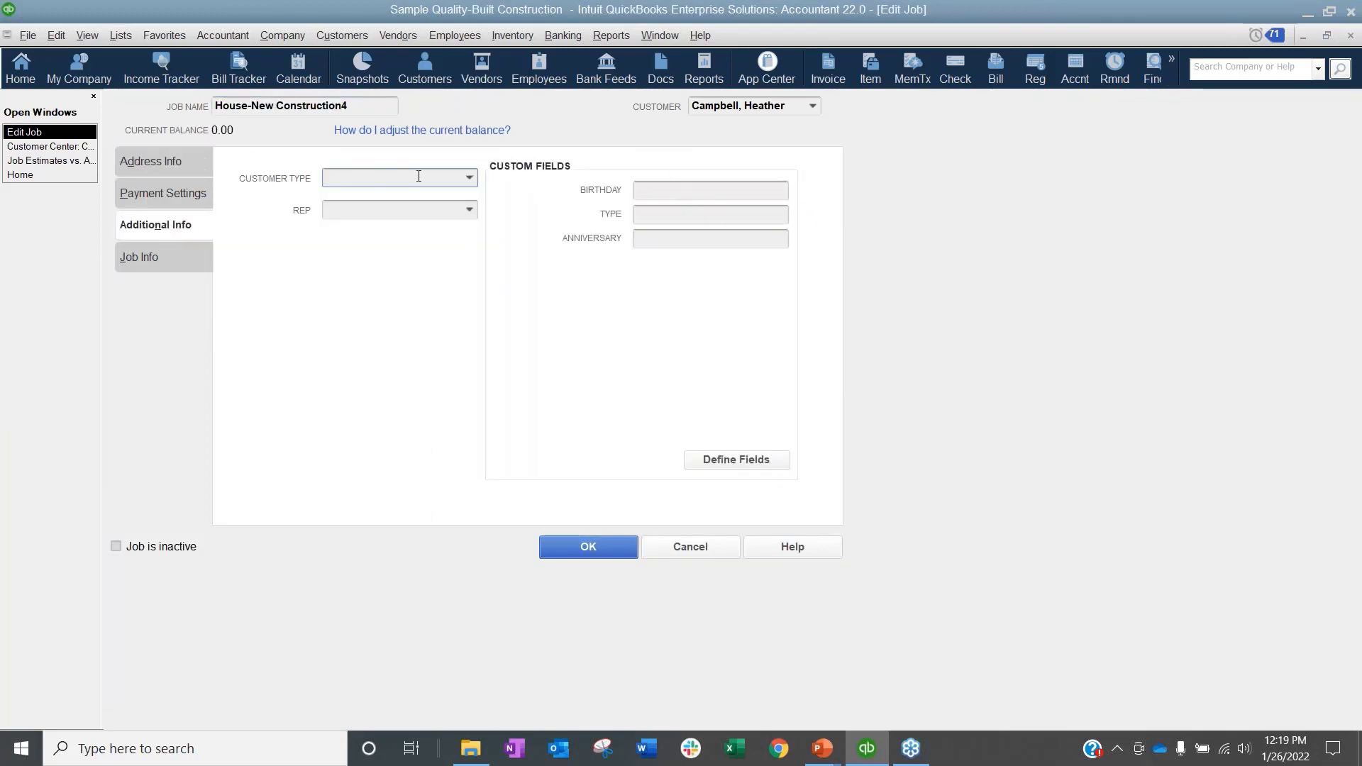
{"action": "left_click", "coordinate": [468, 180]}
{"action": "left_click", "coordinate": [401, 361]}
{"action": "left_click", "coordinate": [171, 255]}
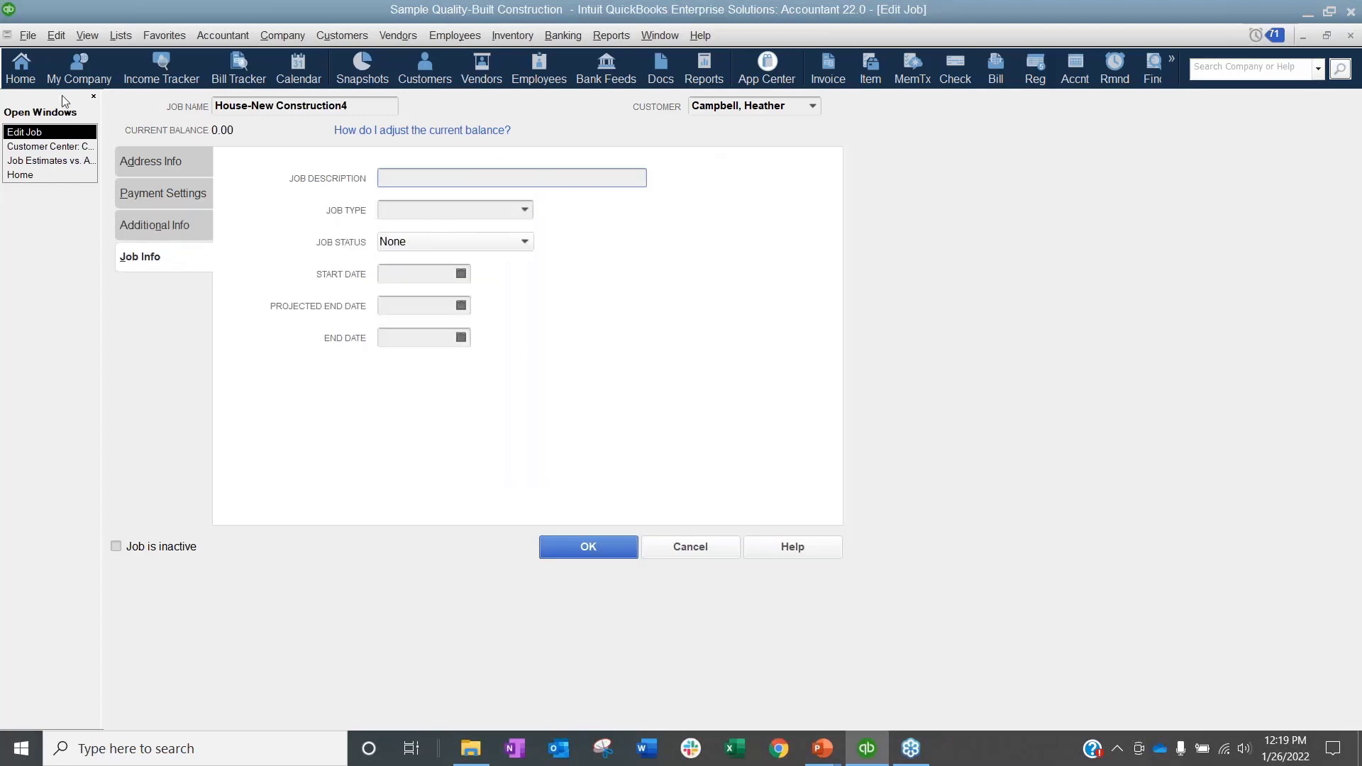
{"action": "left_click", "coordinate": [675, 543]}
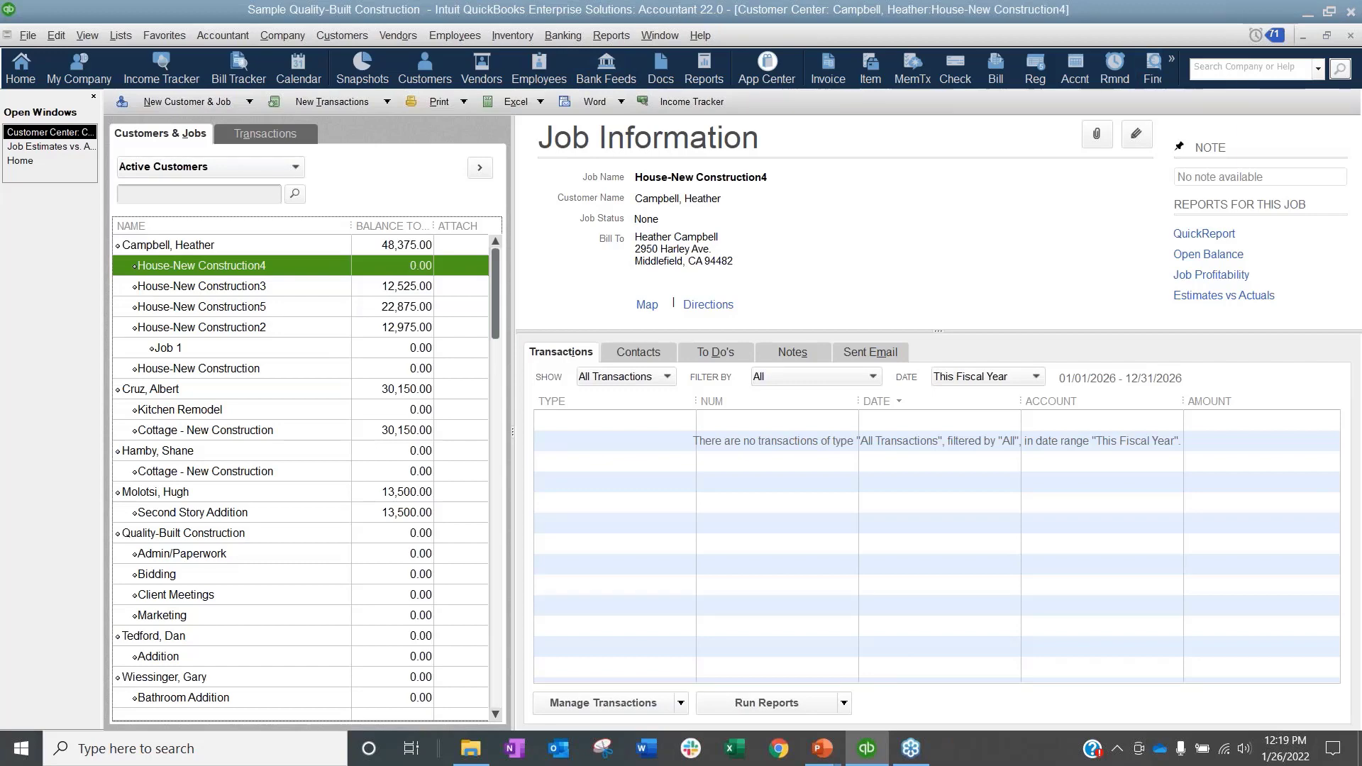
{"action": "left_click", "coordinate": [1349, 35]}
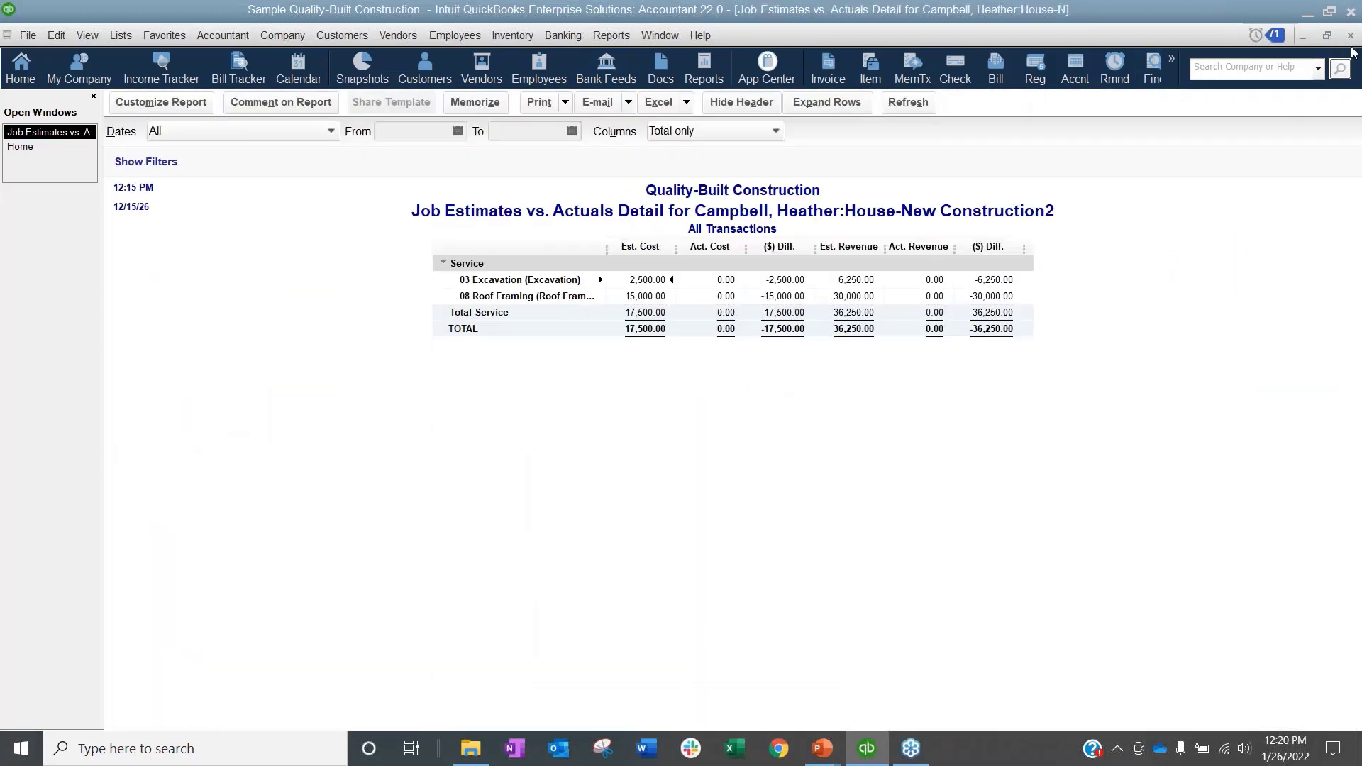
{"action": "left_click", "coordinate": [1349, 35]}
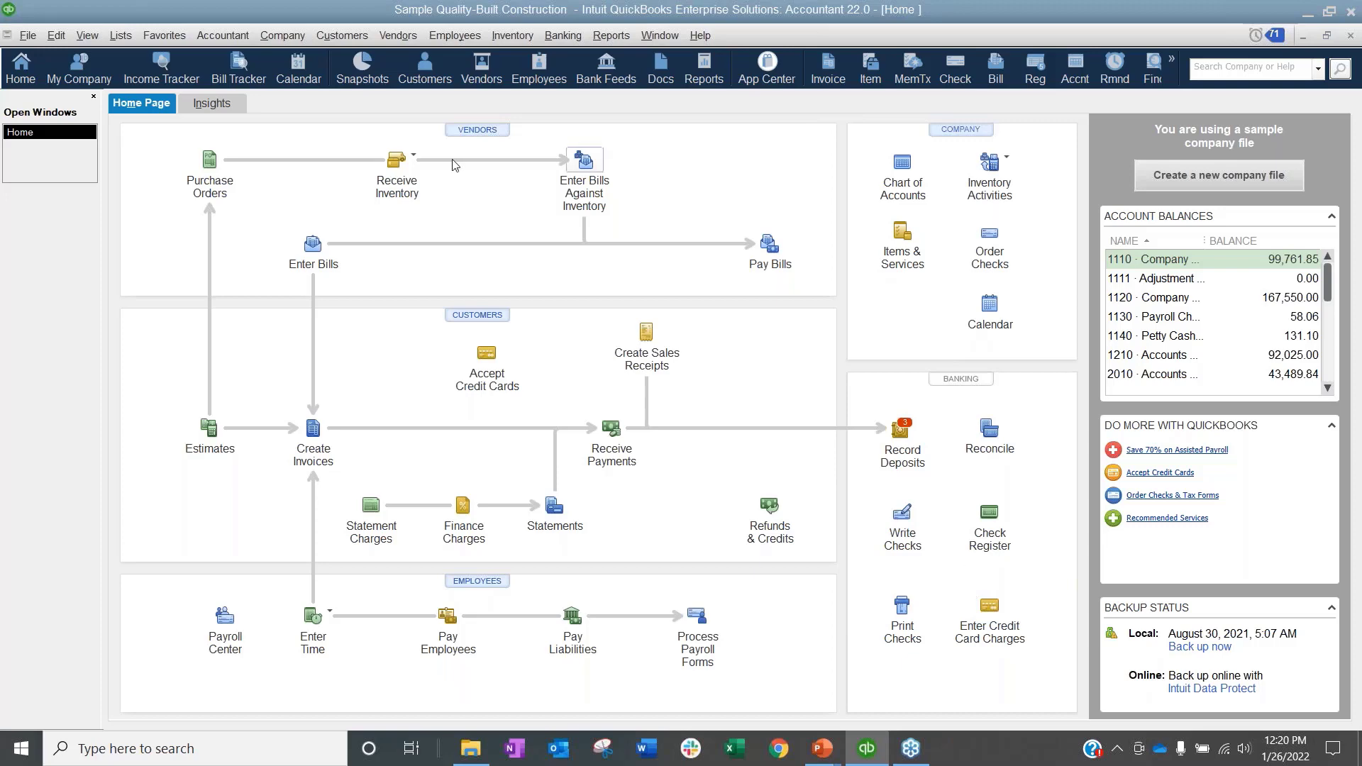
Step: Open a blank purchase order, view its customer:job and vendor choices, and close it unsaved
{"action": "left_click", "coordinate": [399, 37]}
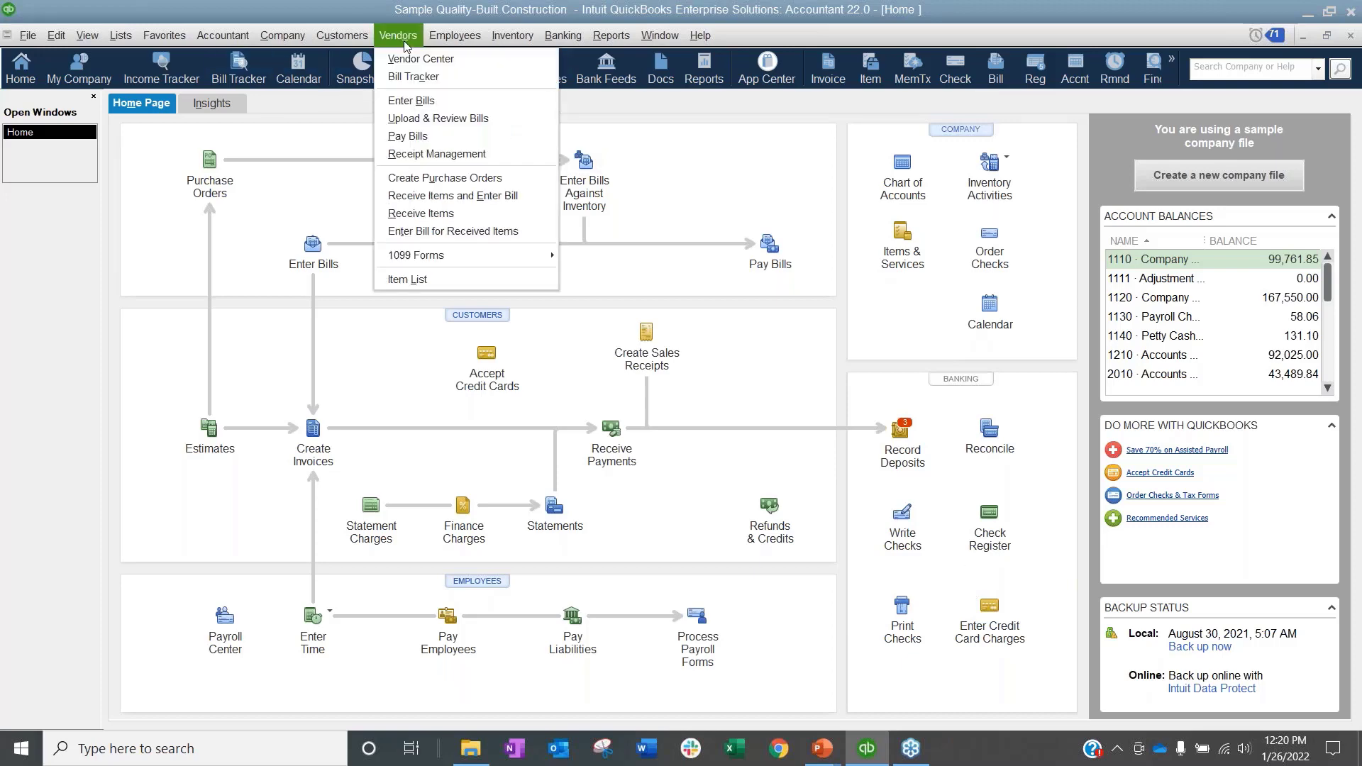
{"action": "left_click", "coordinate": [441, 178]}
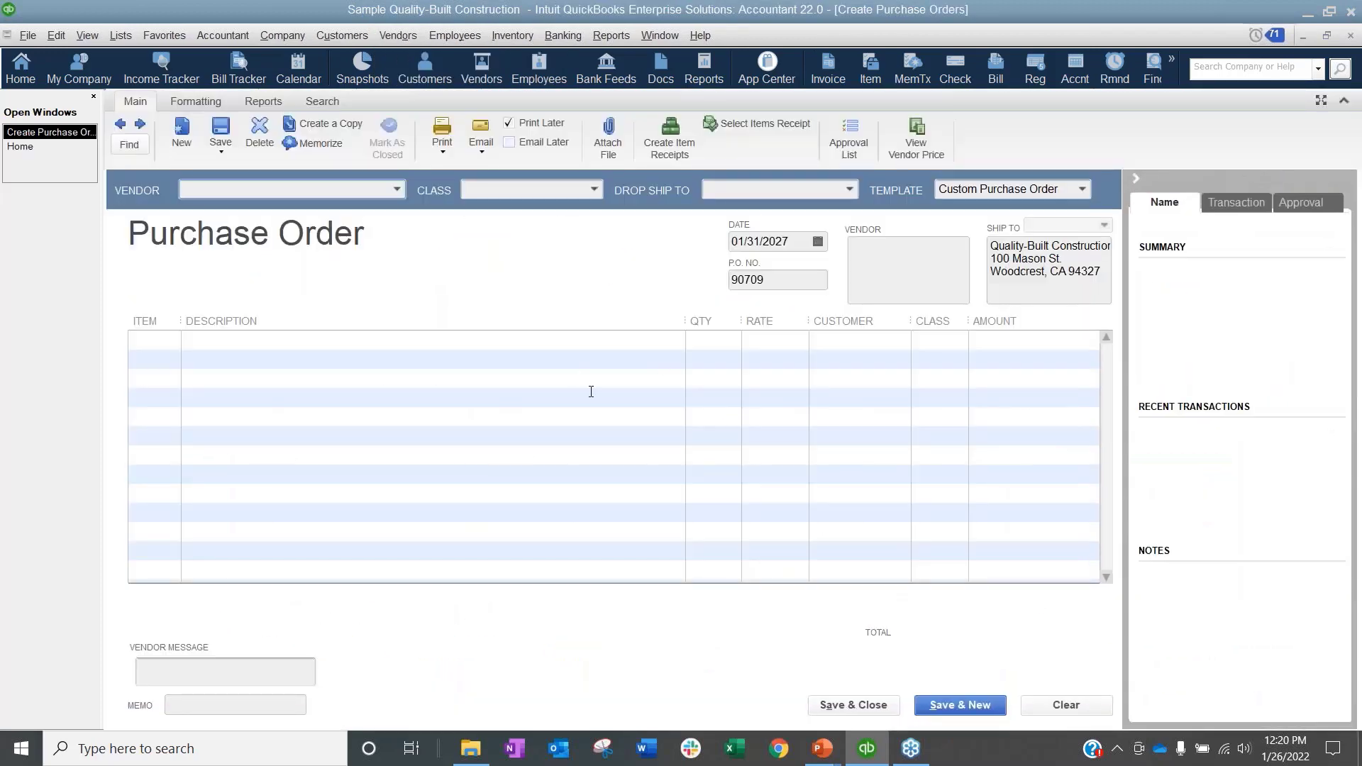
{"action": "left_click", "coordinate": [848, 344]}
{"action": "left_click", "coordinate": [902, 342]}
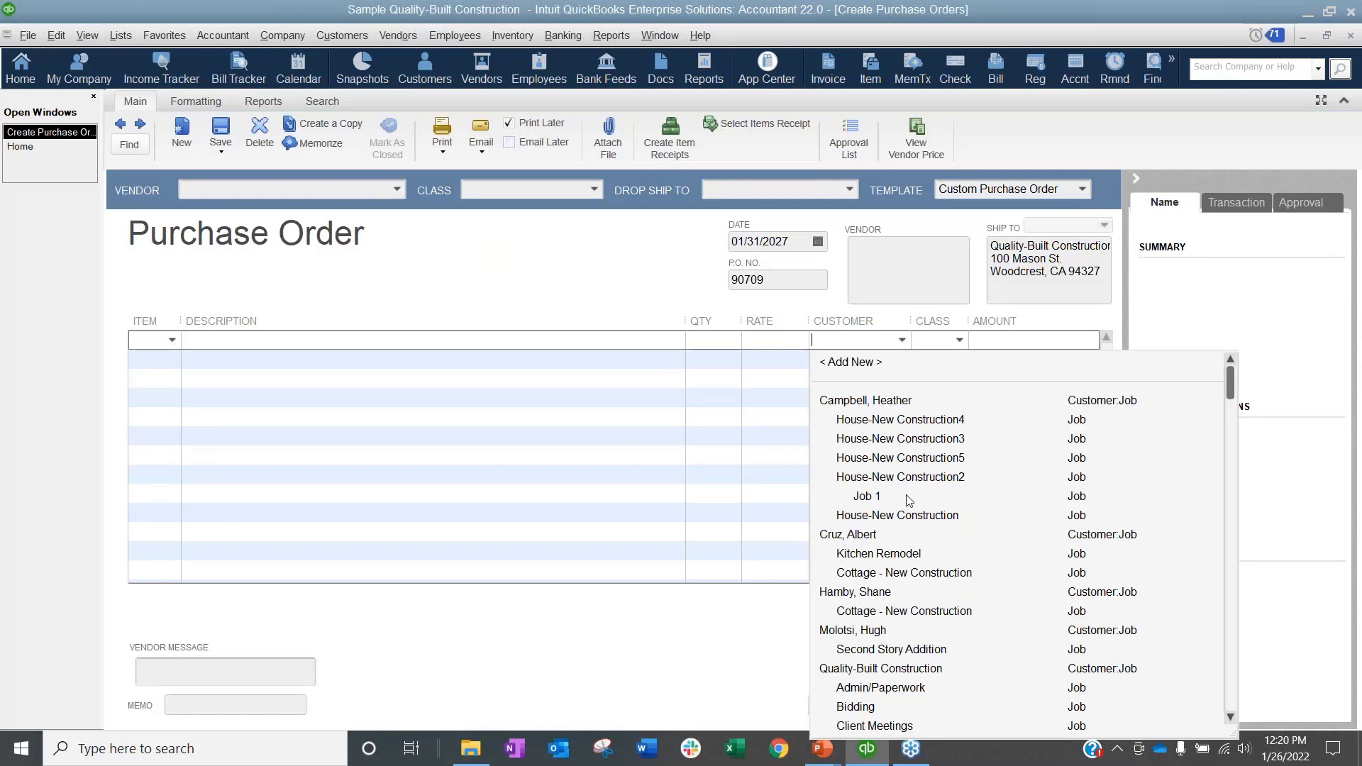
{"action": "left_click", "coordinate": [396, 188]}
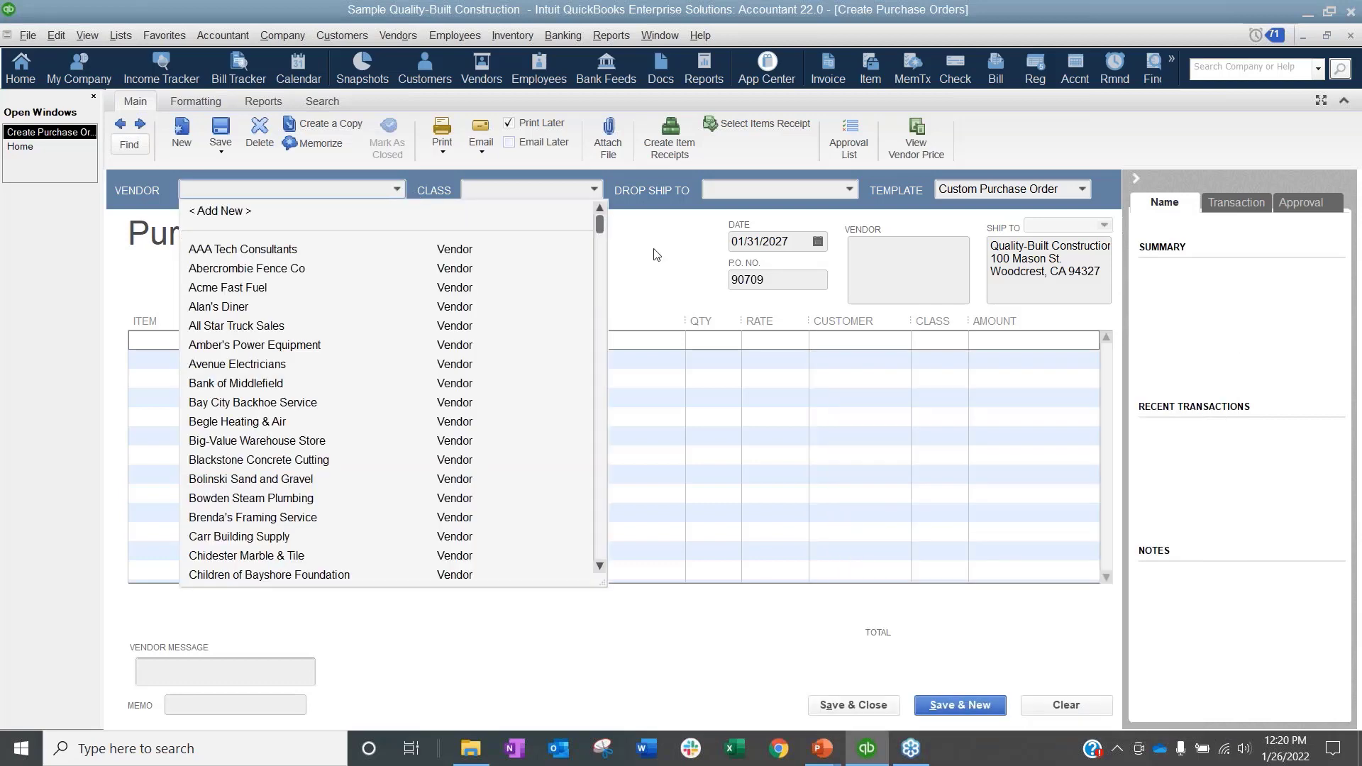
{"action": "left_click", "coordinate": [1350, 36]}
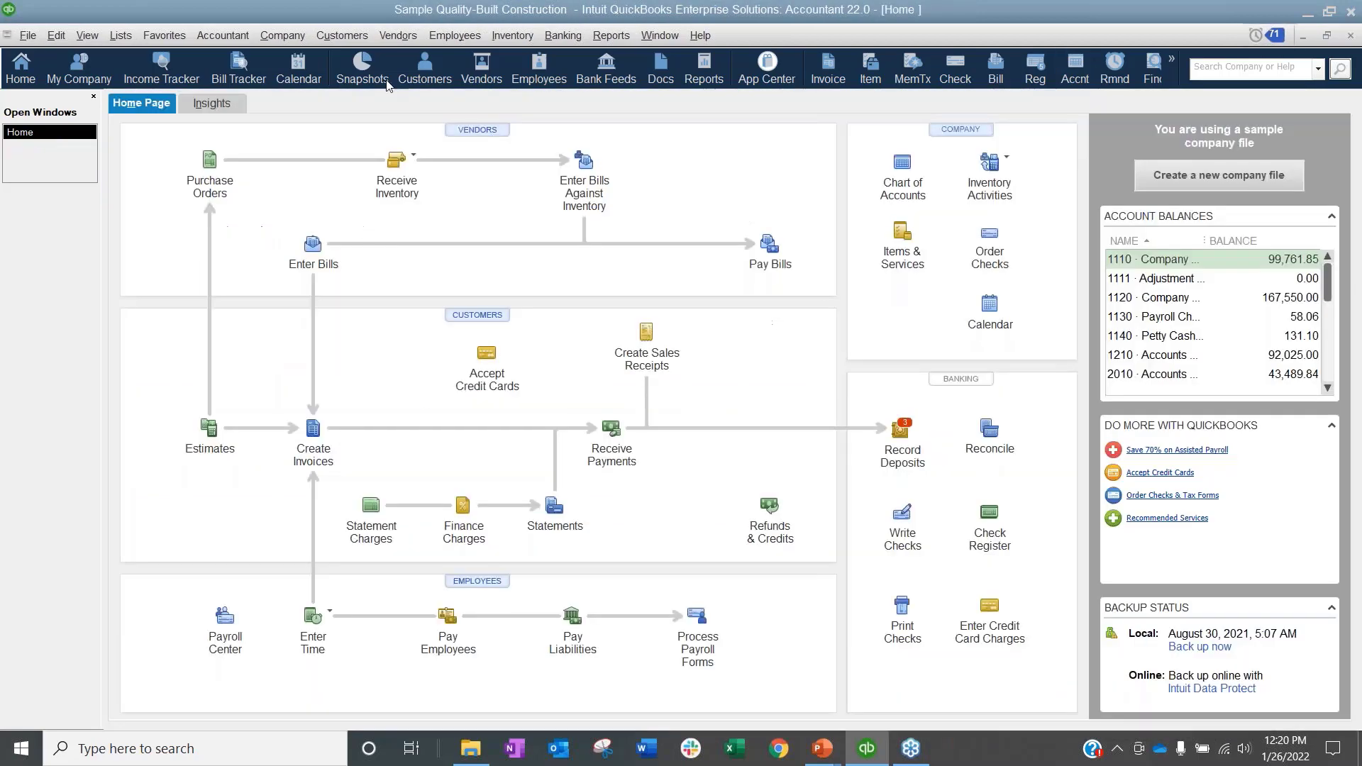
Step: Show Job 1's transactions for all dates in the Customer Center and open its estimate
{"action": "left_click", "coordinate": [342, 36]}
{"action": "left_click", "coordinate": [317, 539]}
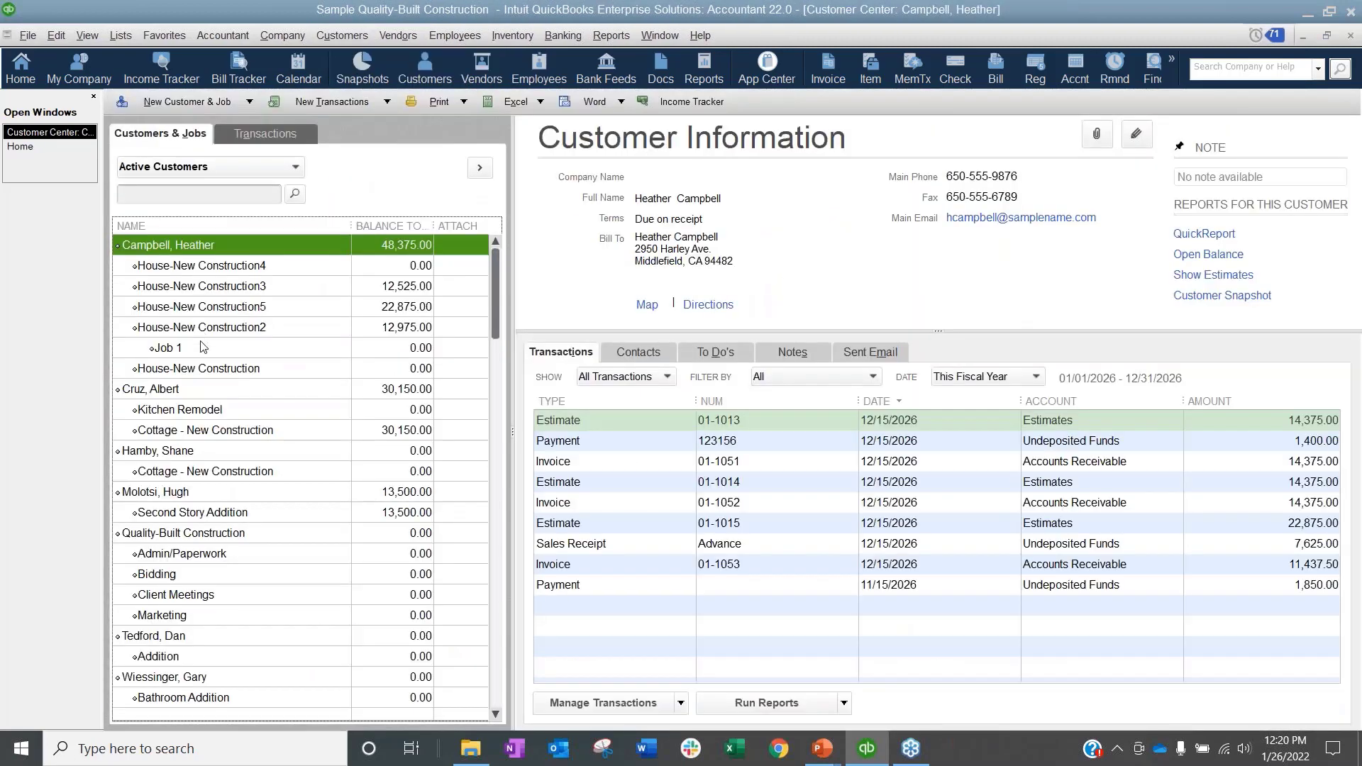
{"action": "left_click", "coordinate": [200, 347]}
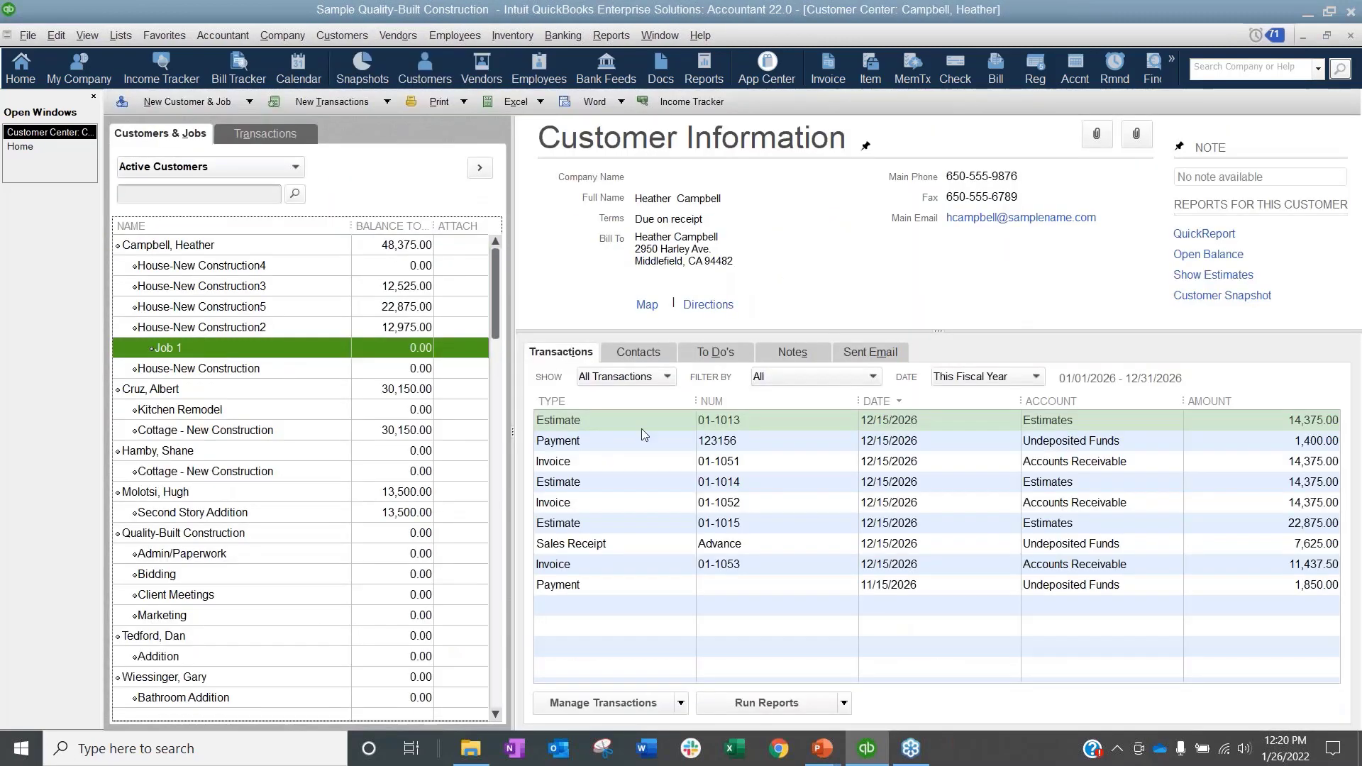
{"action": "left_click", "coordinate": [983, 378]}
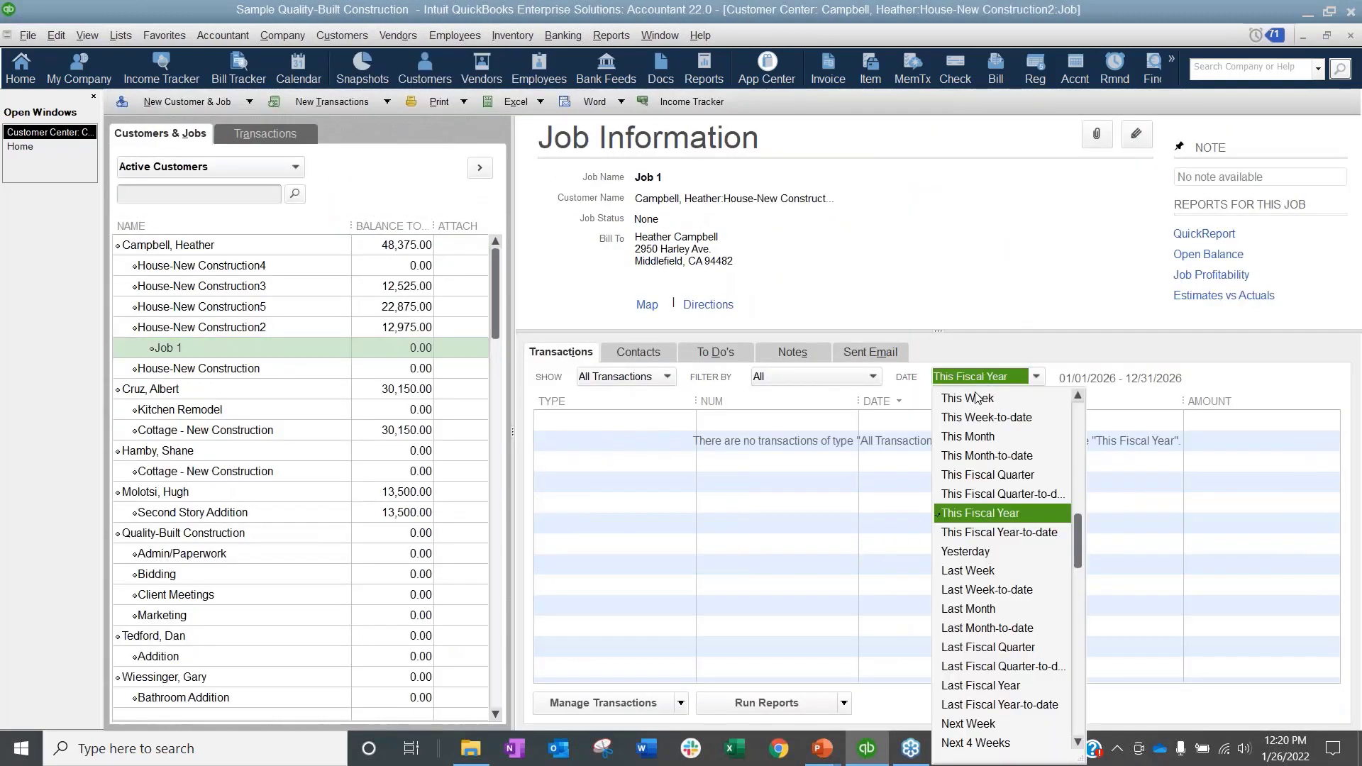
{"action": "scroll", "coordinate": [977, 398], "scroll_direction": "up", "scroll_amount": 1}
{"action": "left_click", "coordinate": [966, 397]}
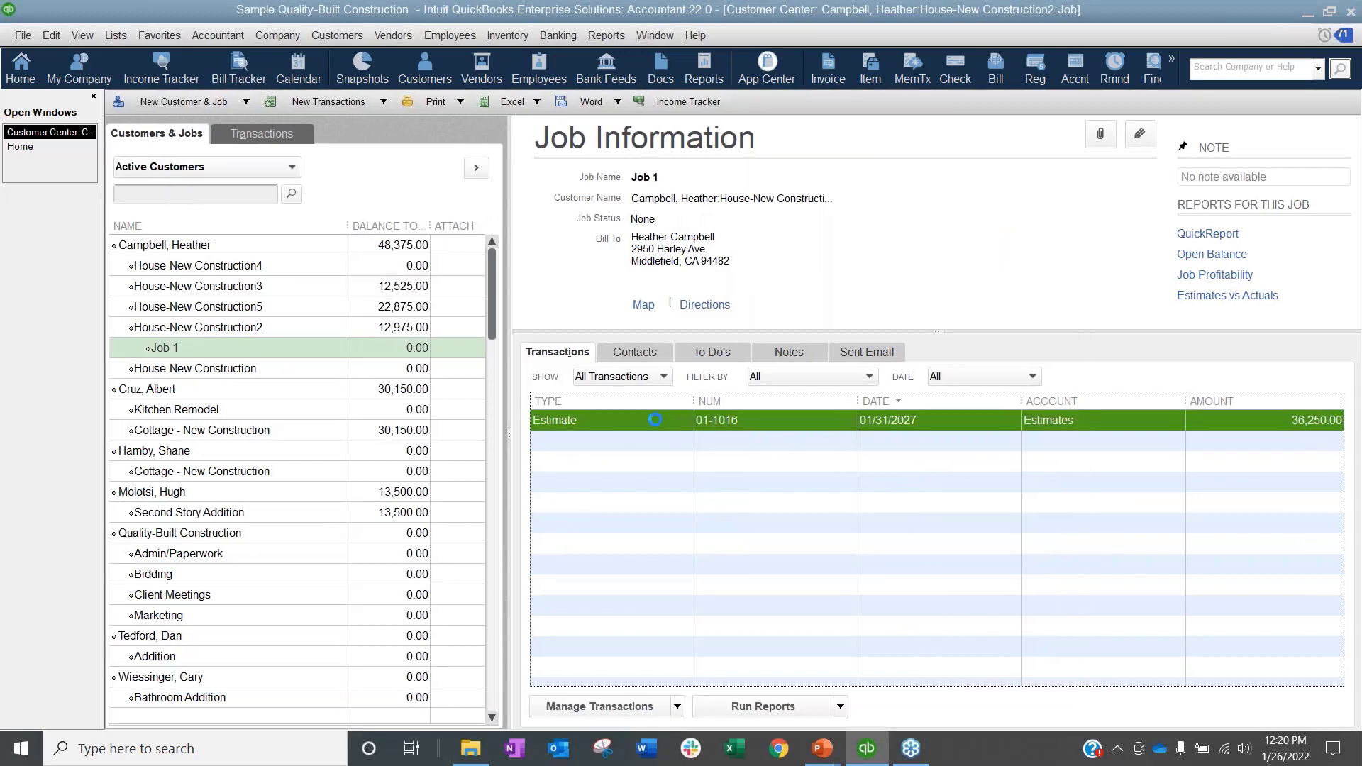
{"action": "double_click", "coordinate": [655, 420]}
Step: Create a purchase order from the estimate for selected items only, including 08 Roof Framing with quantity 500
{"action": "left_click", "coordinate": [713, 144]}
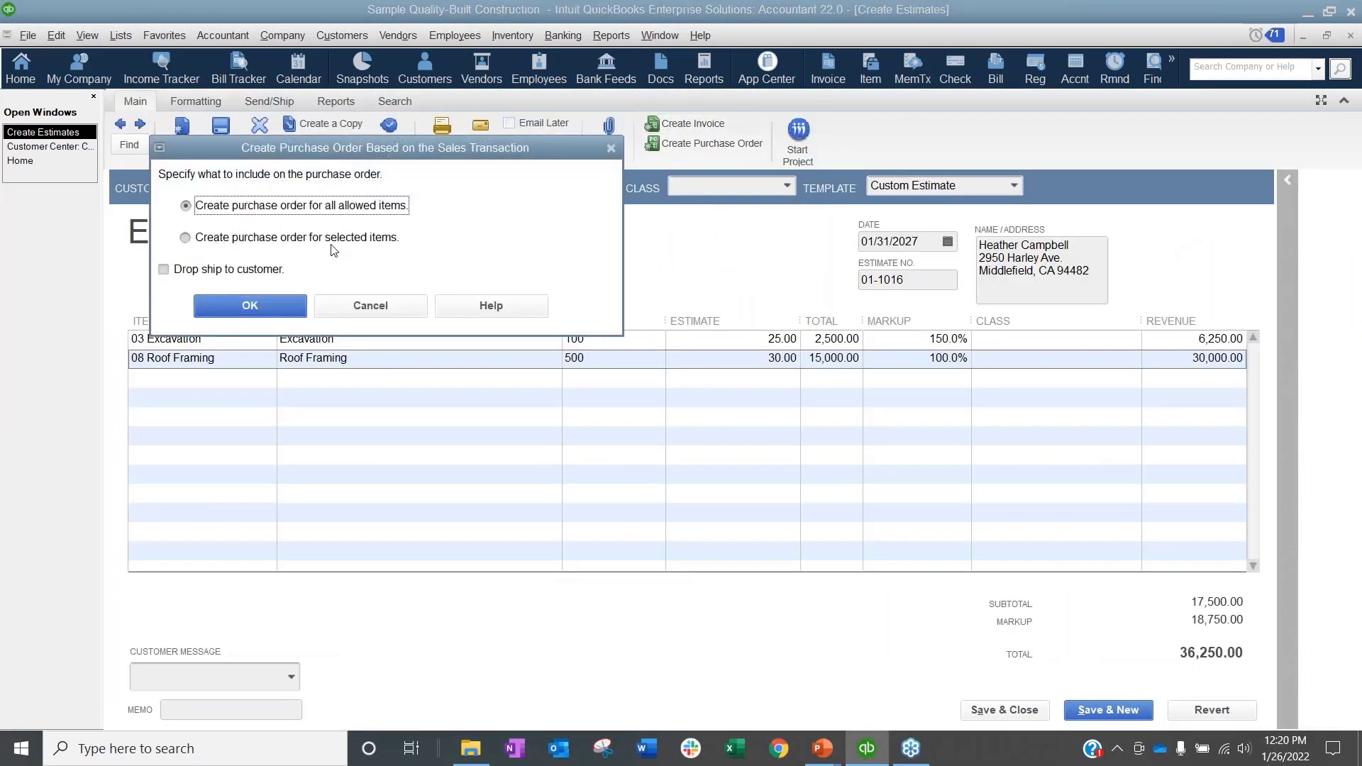
{"action": "left_click", "coordinate": [332, 245]}
{"action": "left_click", "coordinate": [274, 304]}
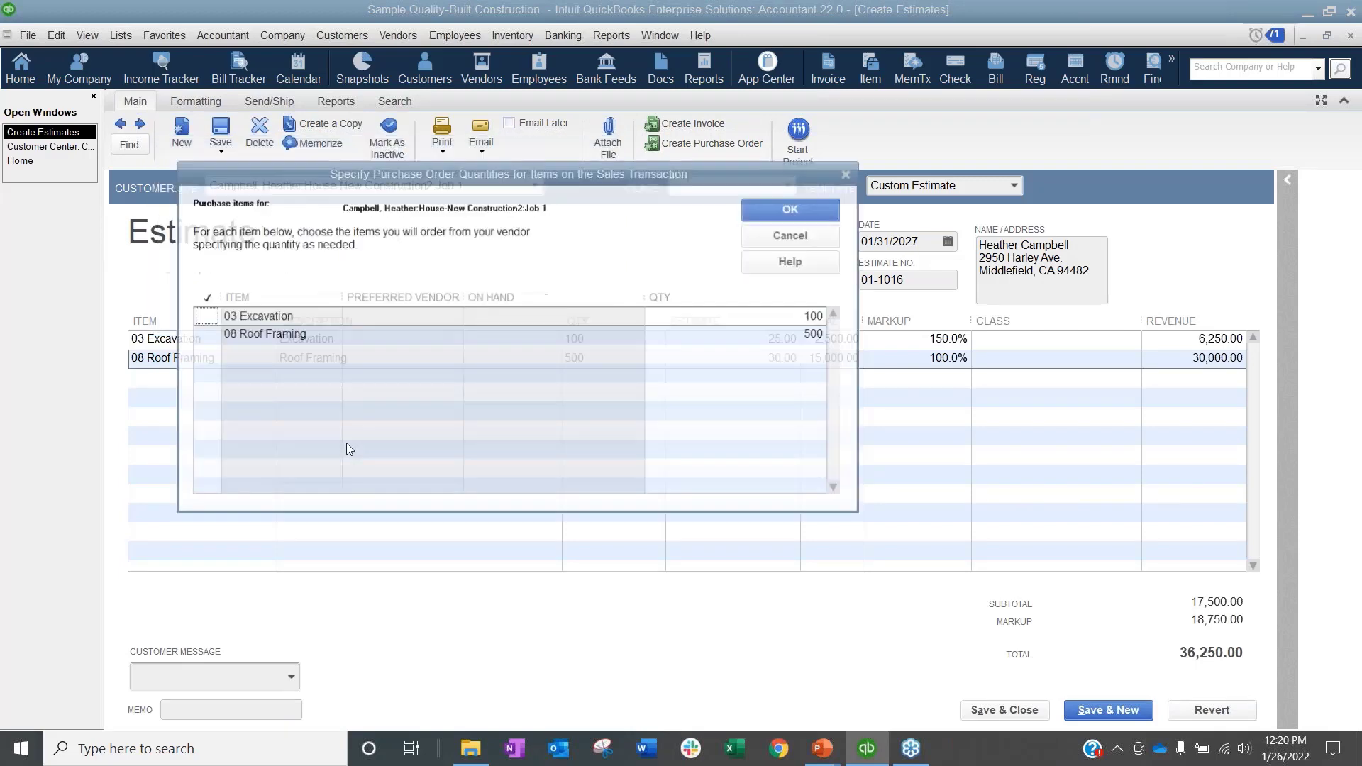
{"action": "left_click", "coordinate": [387, 343]}
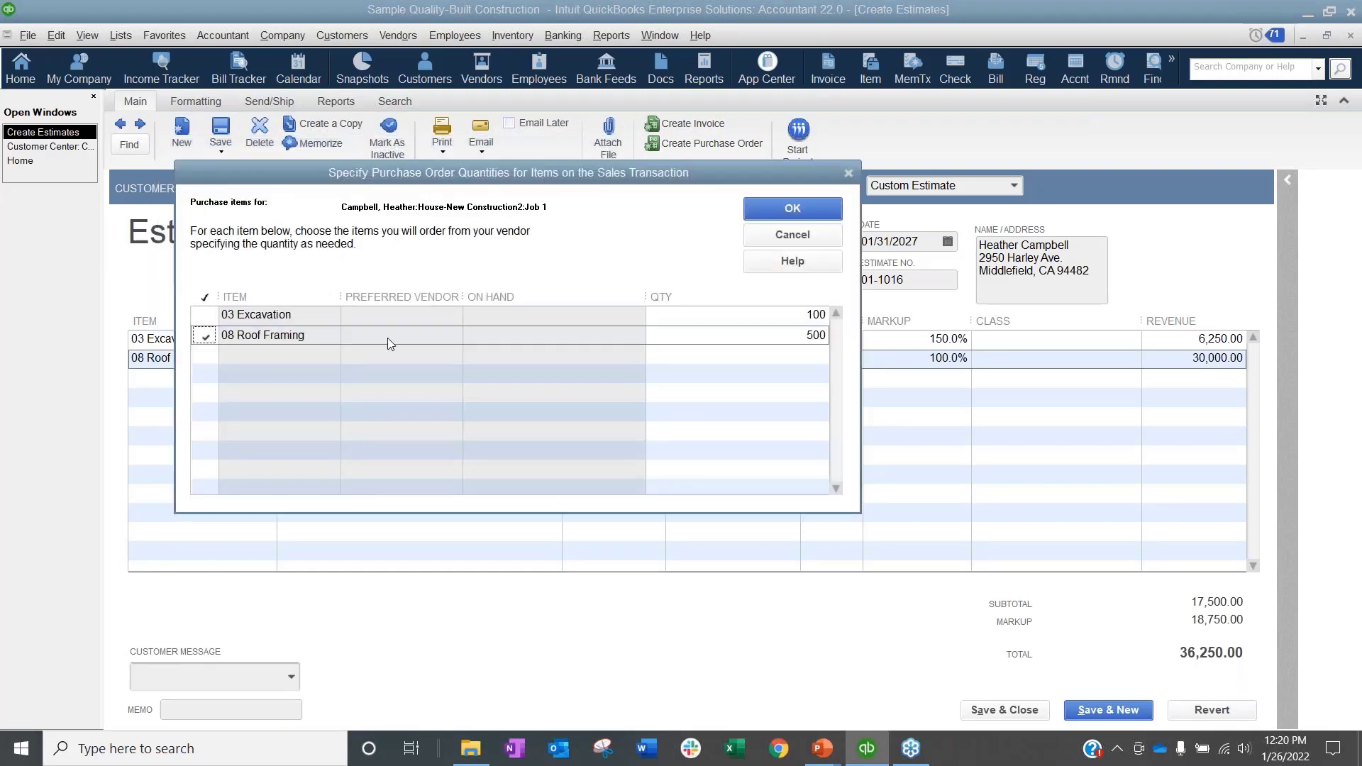
{"action": "left_click", "coordinate": [829, 209]}
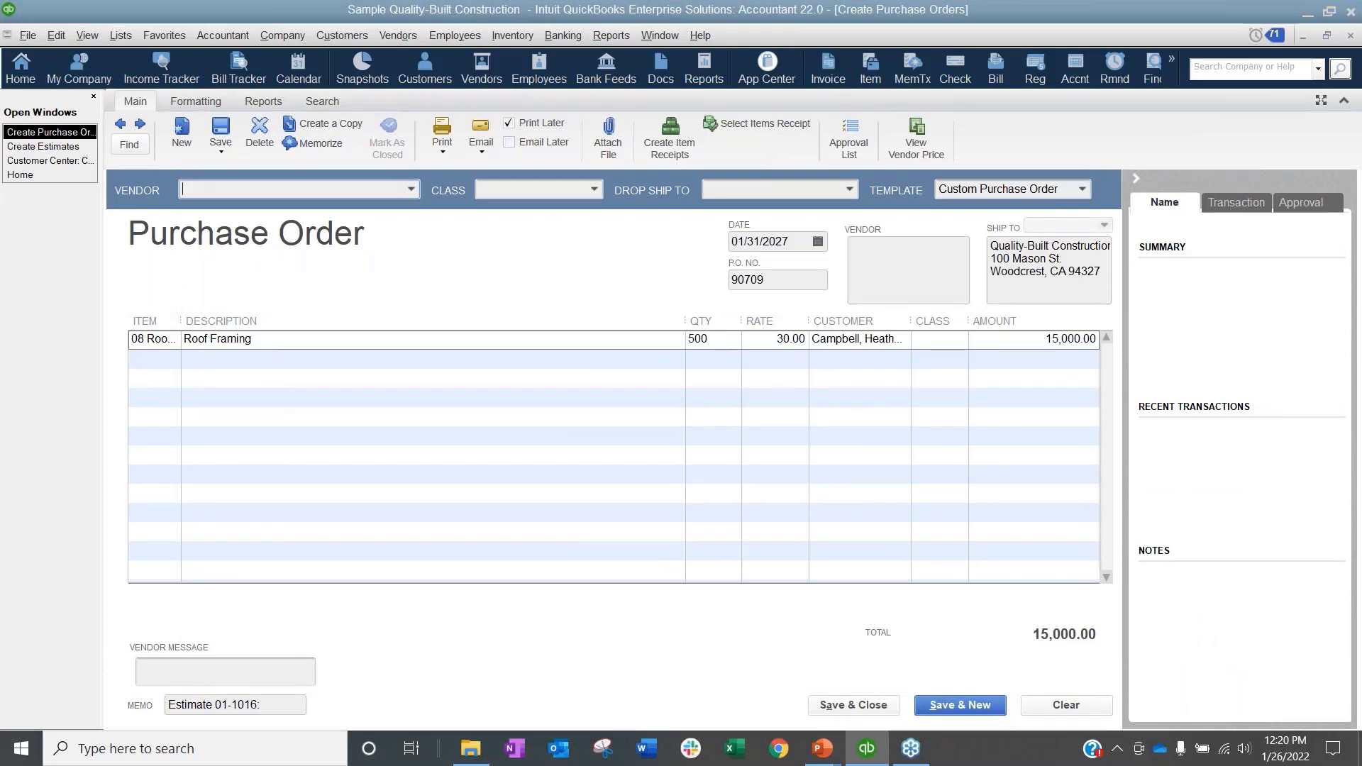
Step: Complete the purchase order with AAA Tech Consultants as vendor and a wider Customer column, and save it with its future date
{"action": "left_click", "coordinate": [411, 191]}
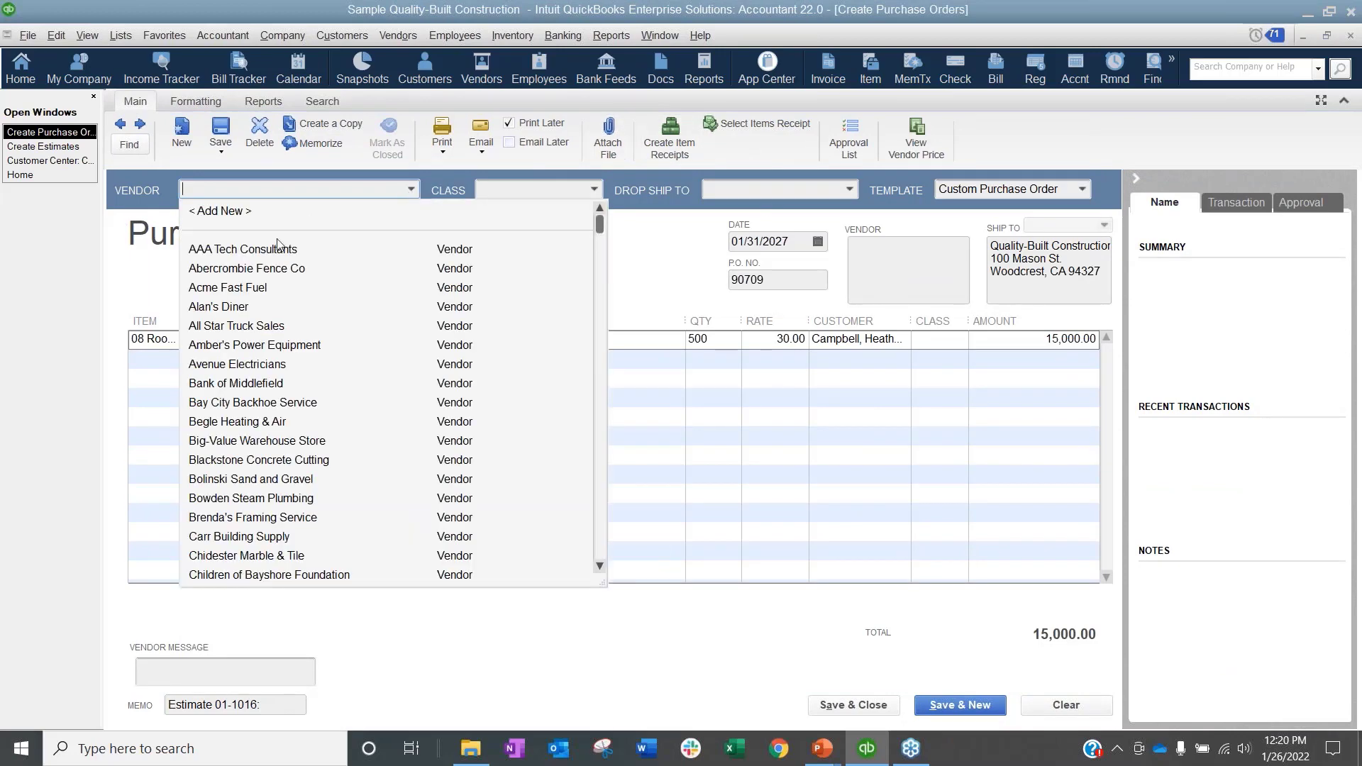
{"action": "left_click", "coordinate": [270, 250]}
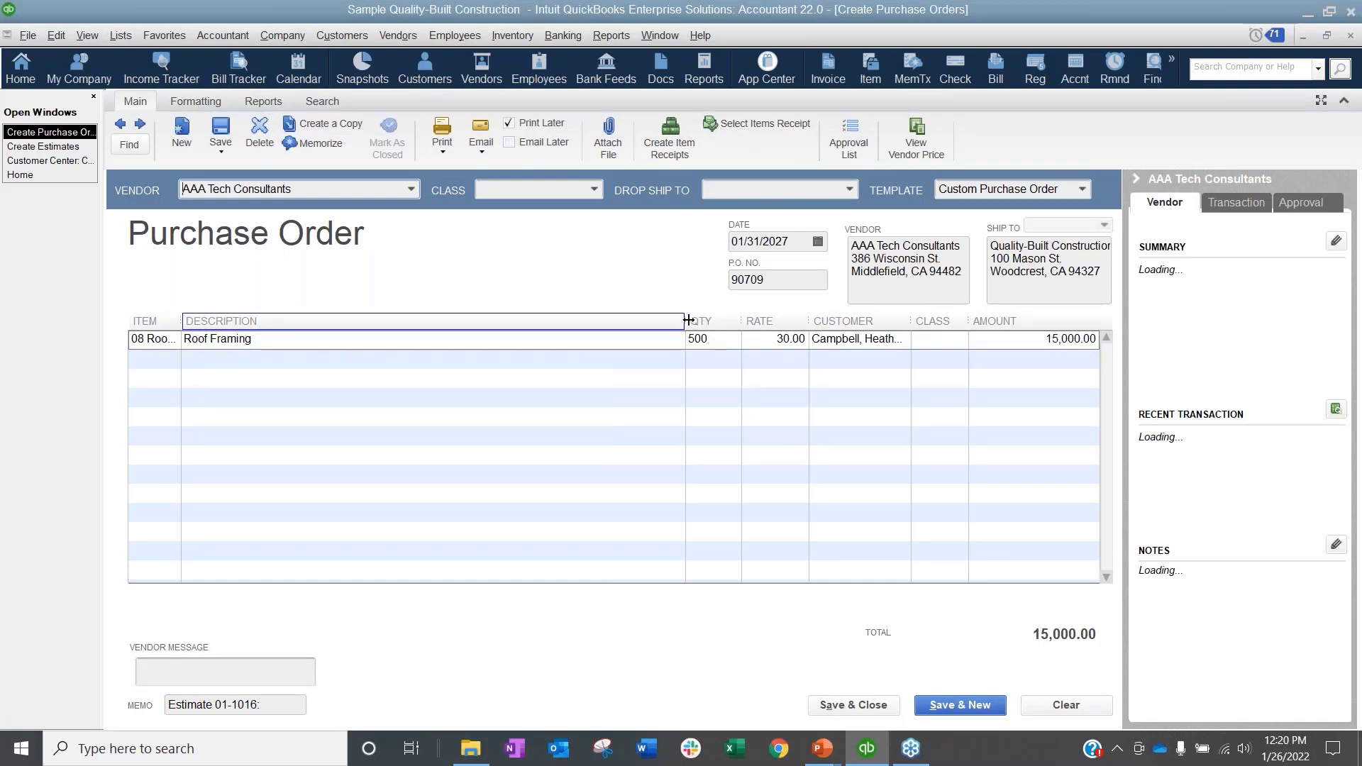
{"action": "left_click_drag", "start_coordinate": [685, 321], "coordinate": [532, 320]}
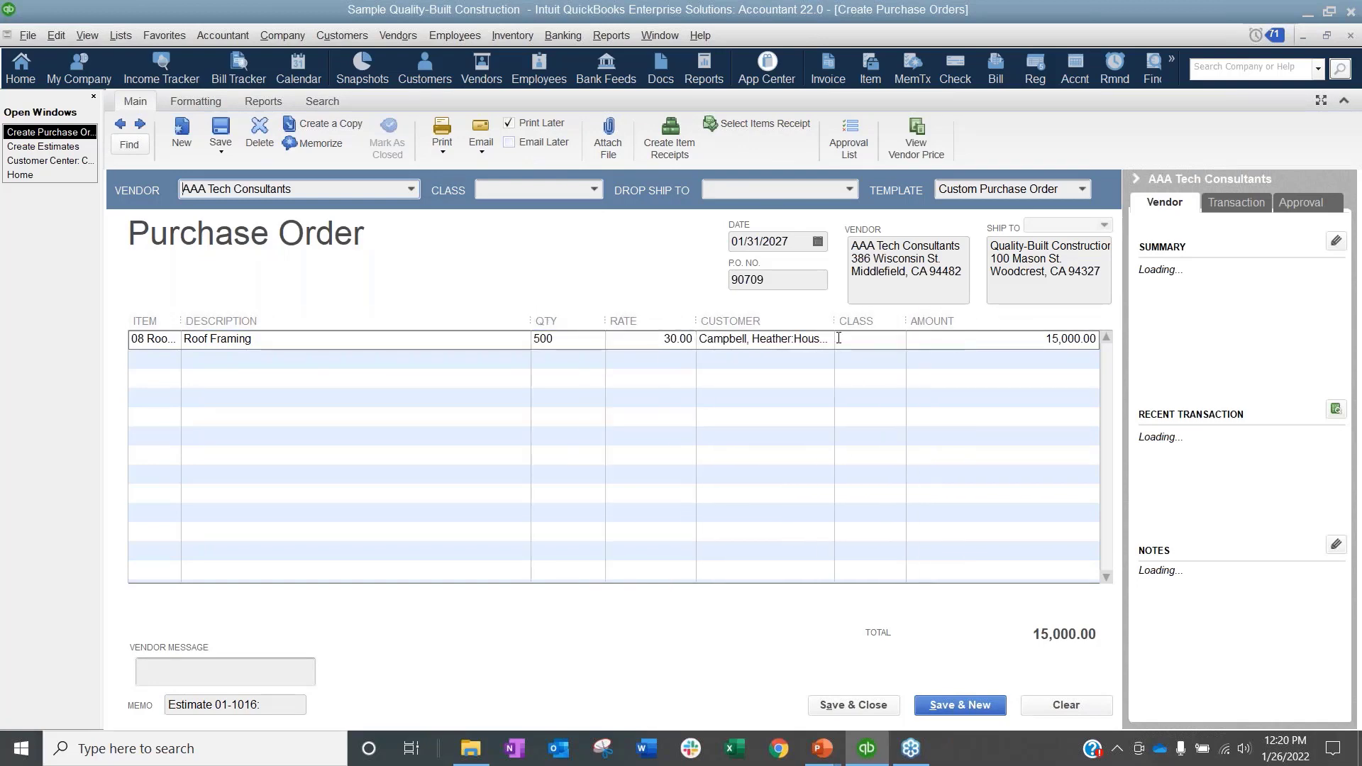
{"action": "left_click_drag", "start_coordinate": [835, 321], "coordinate": [1003, 321]}
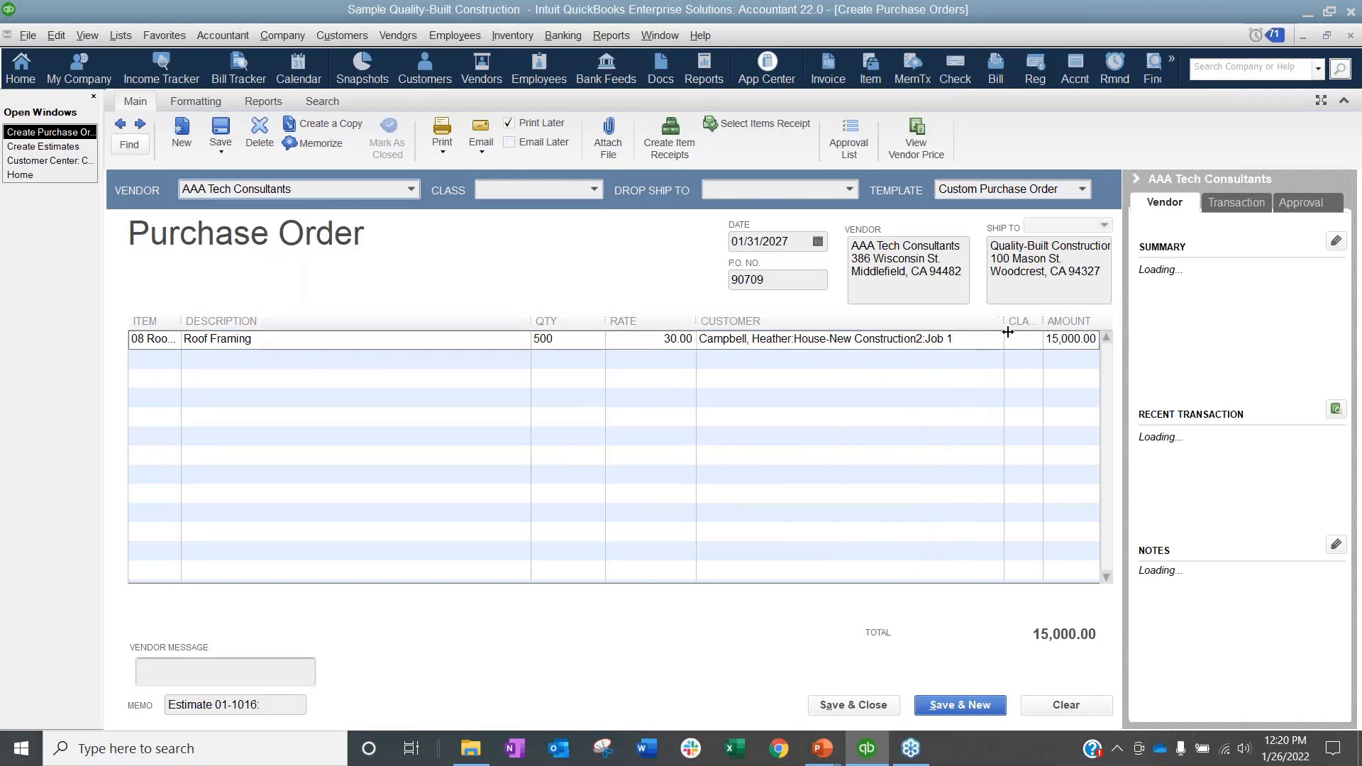
{"action": "left_click", "coordinate": [962, 341]}
{"action": "left_click", "coordinate": [1138, 176]}
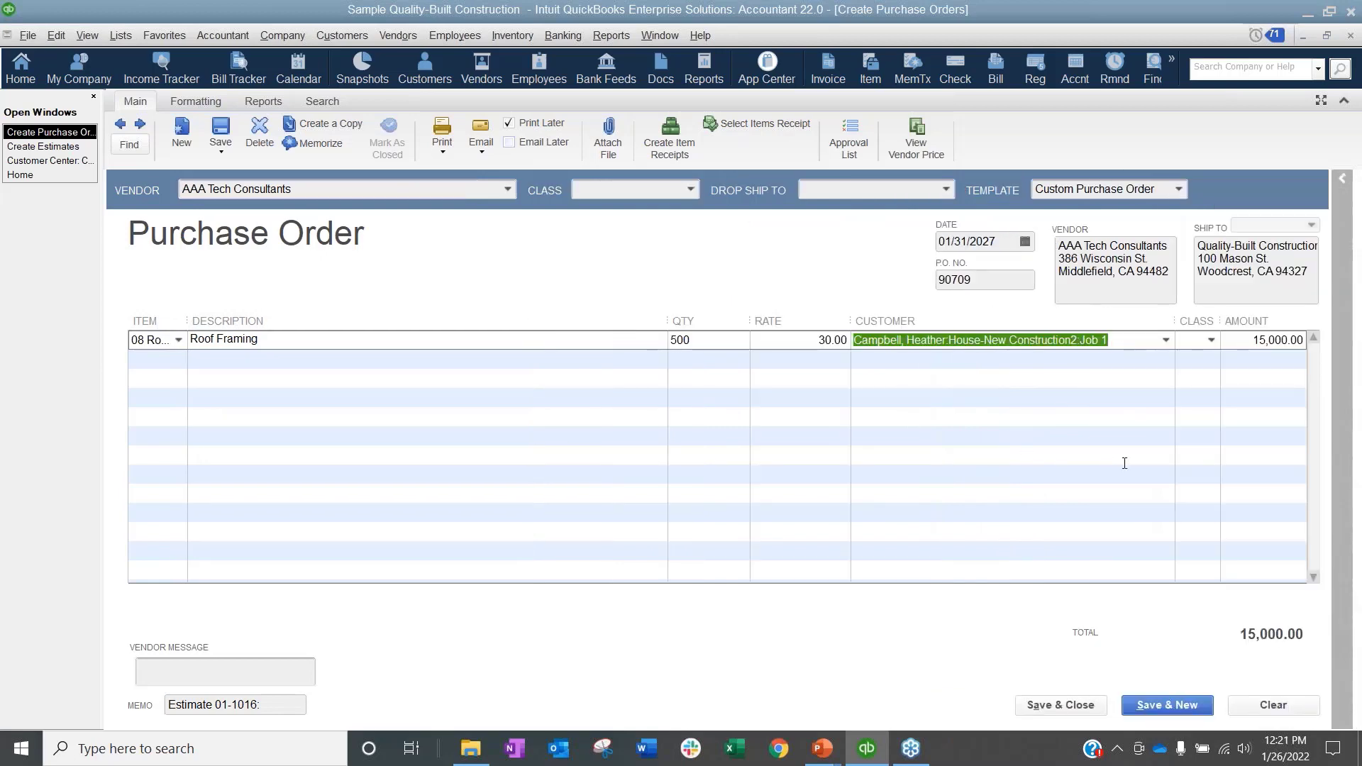
{"action": "left_click", "coordinate": [220, 132]}
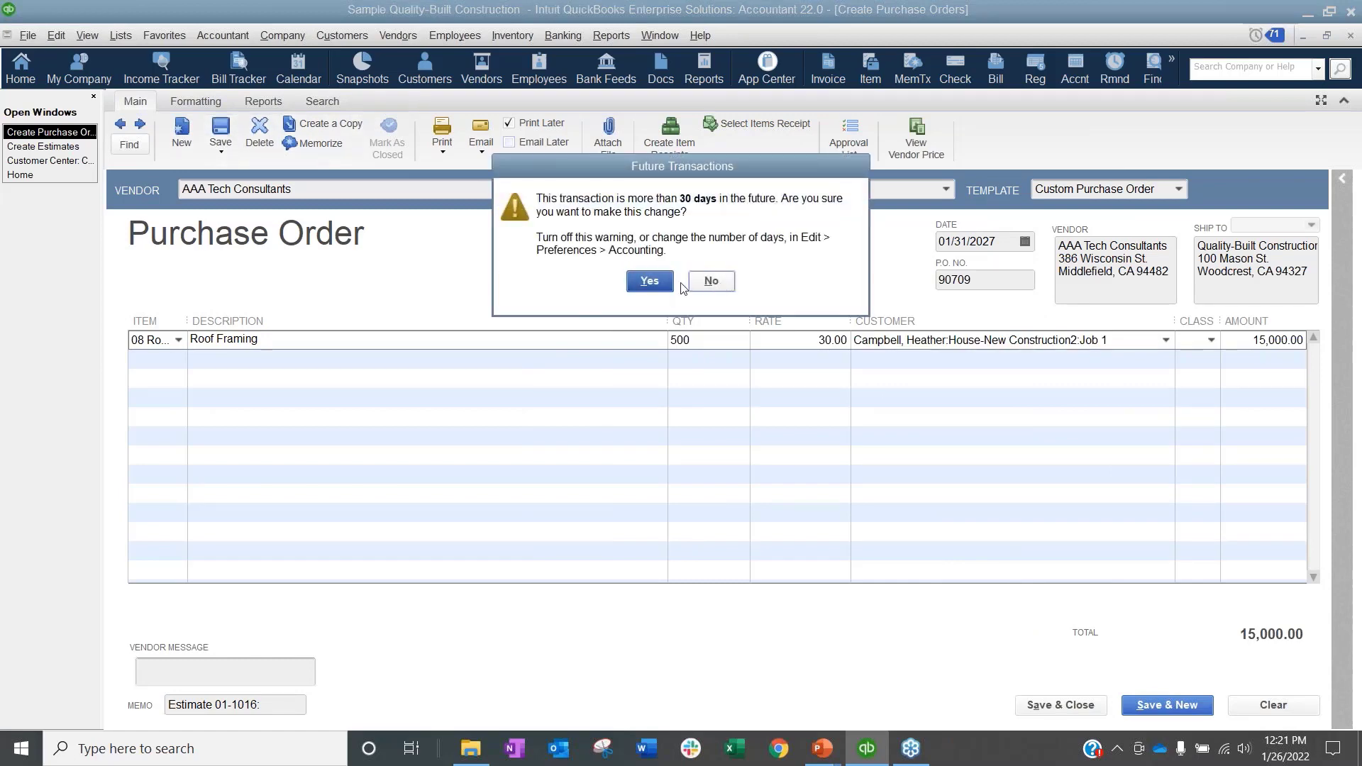
{"action": "left_click", "coordinate": [648, 283]}
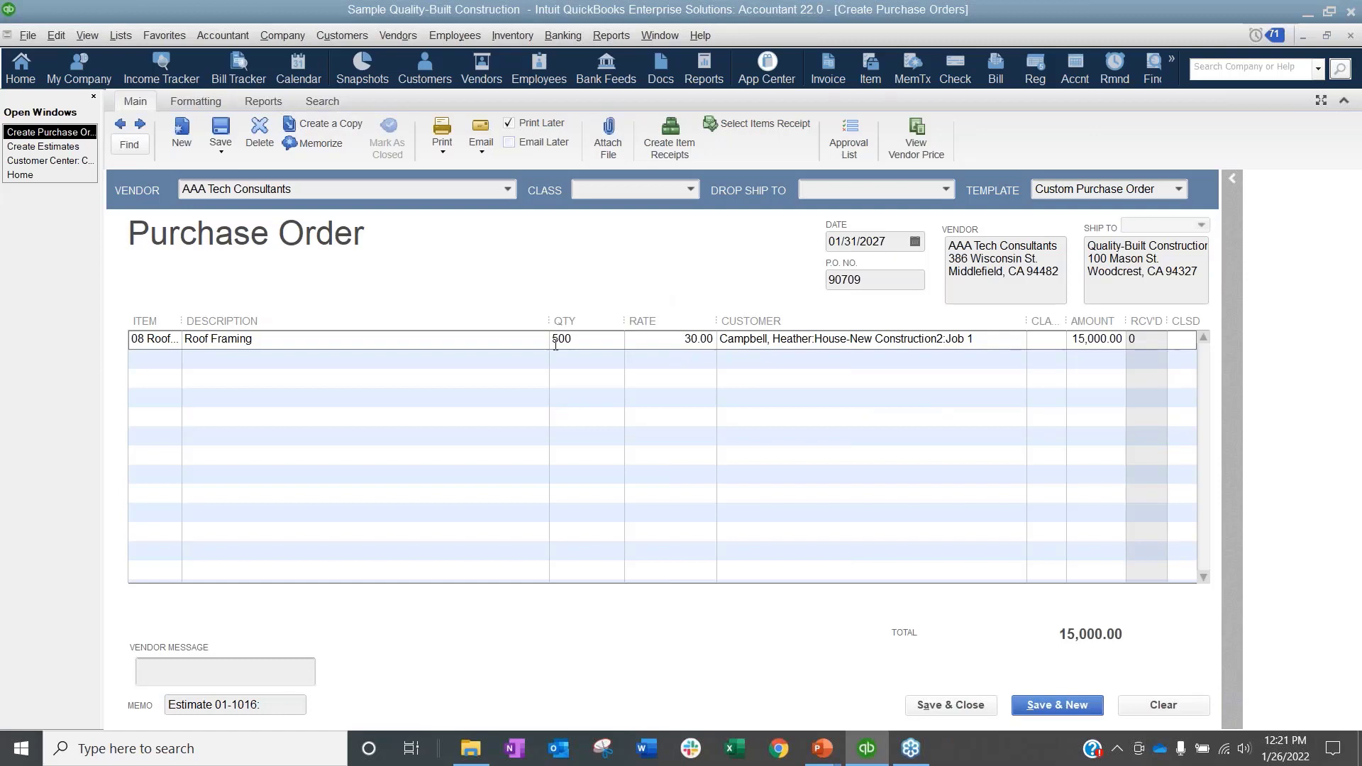
Step: Run the Committed Costs by Job report
{"action": "left_click", "coordinate": [616, 41]}
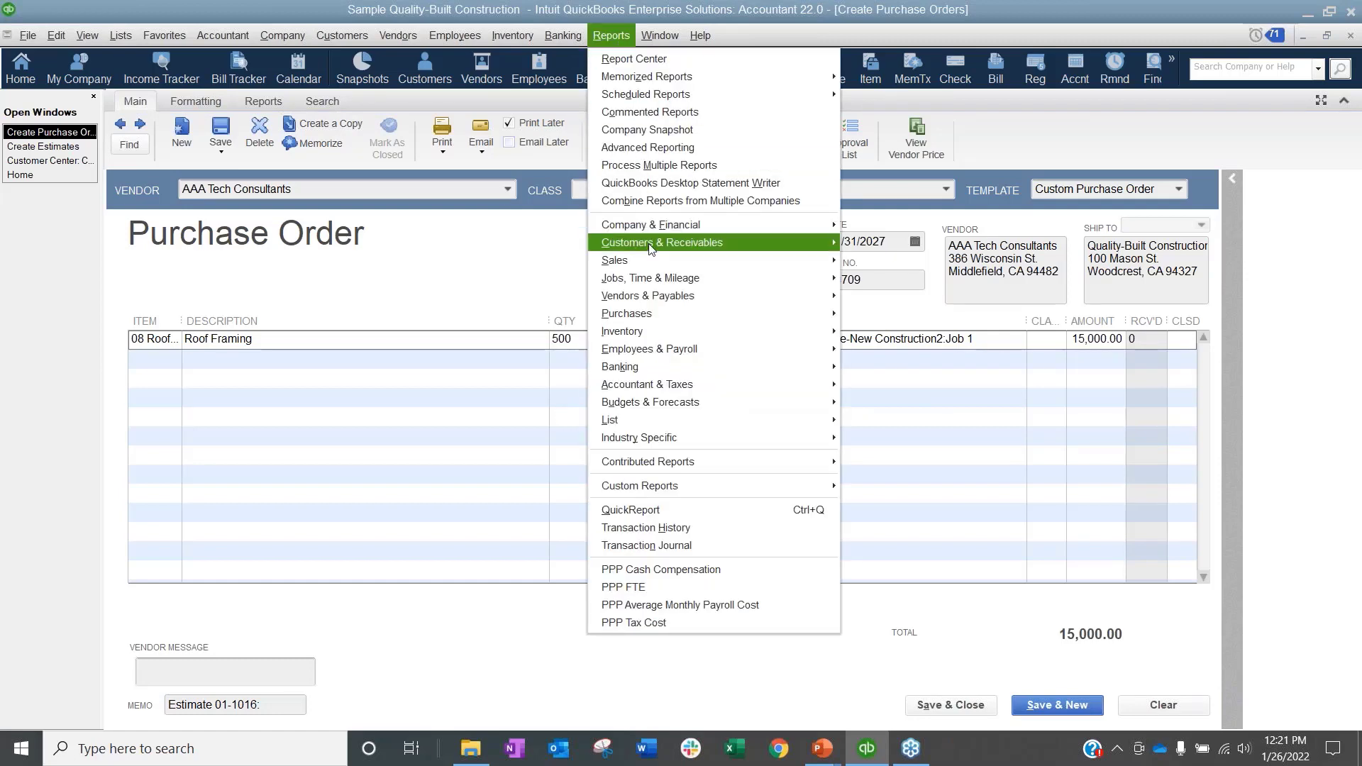
{"action": "mouse_move", "coordinate": [658, 284]}
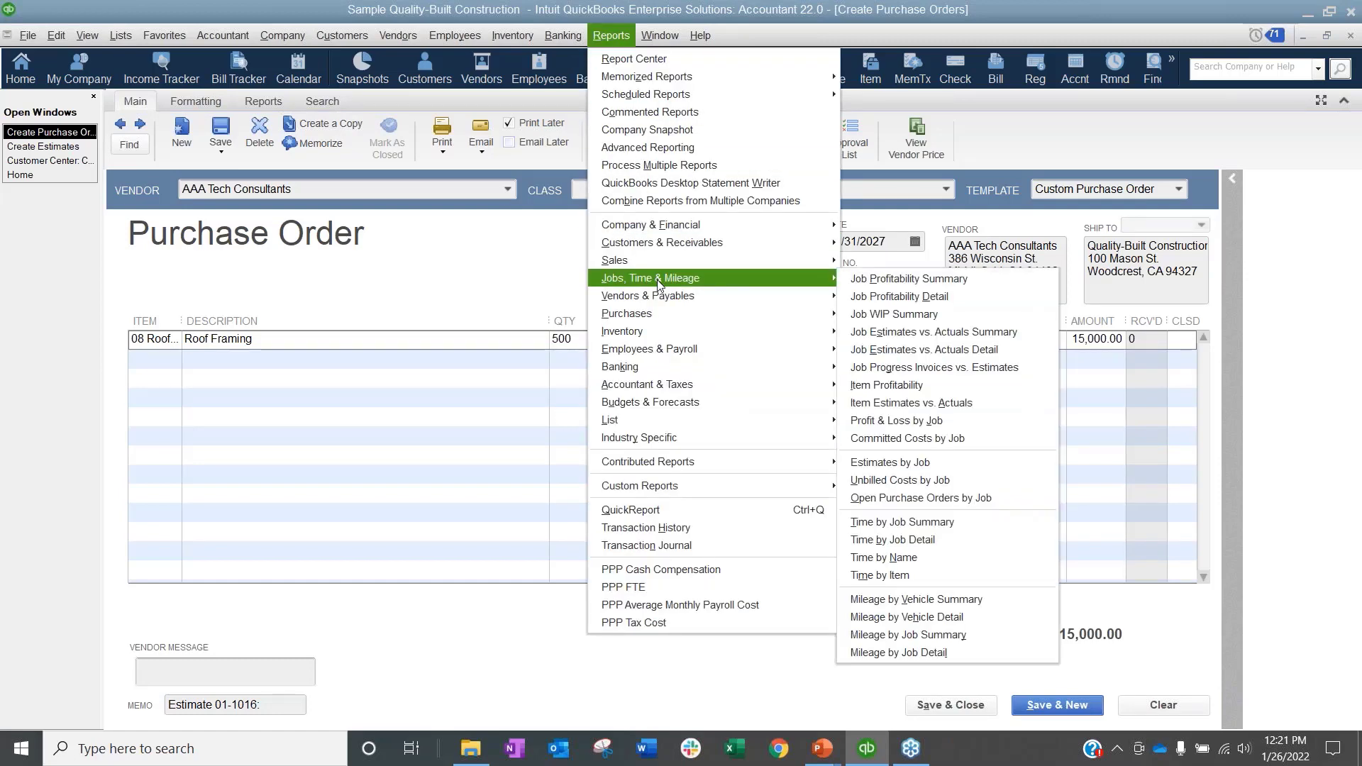
{"action": "left_click", "coordinate": [962, 439]}
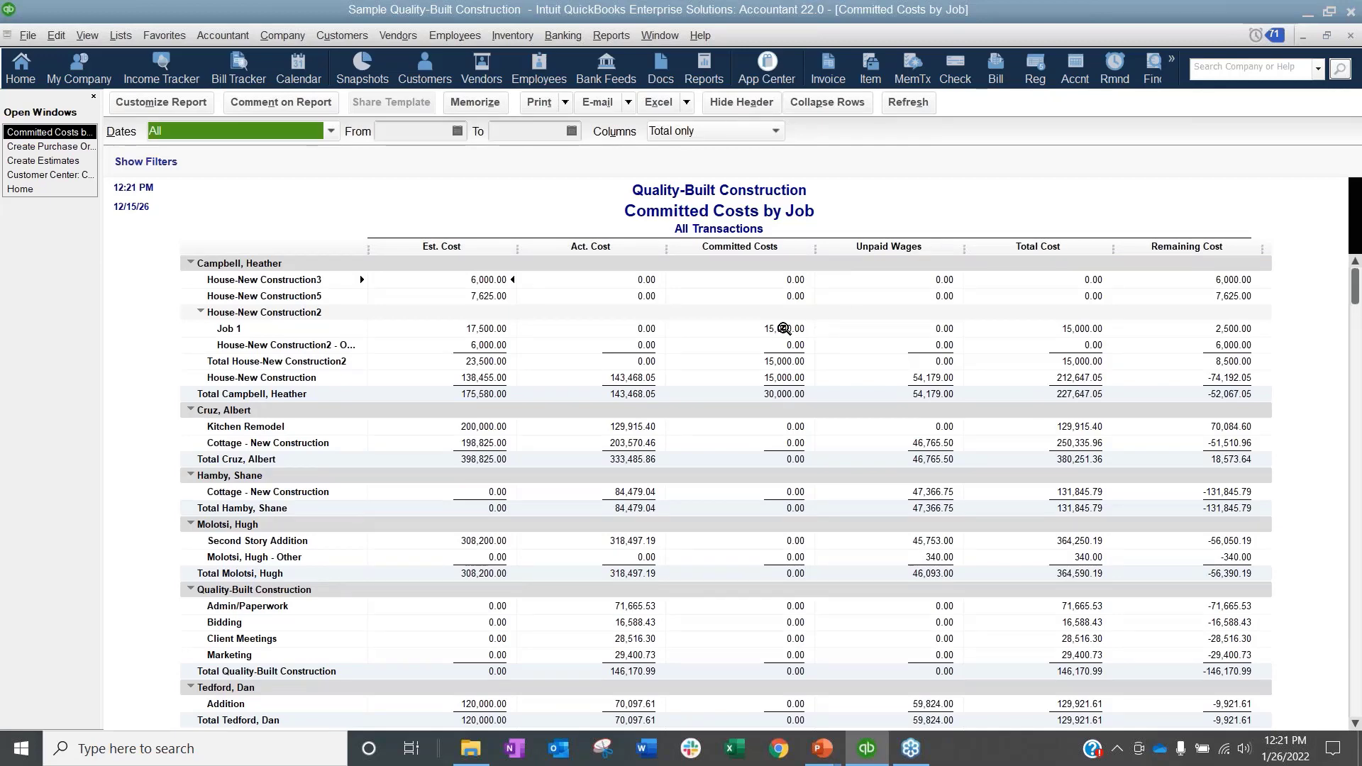
Step: Close the committed costs report and view the Job WIP Summary report
{"action": "left_click", "coordinate": [1348, 39]}
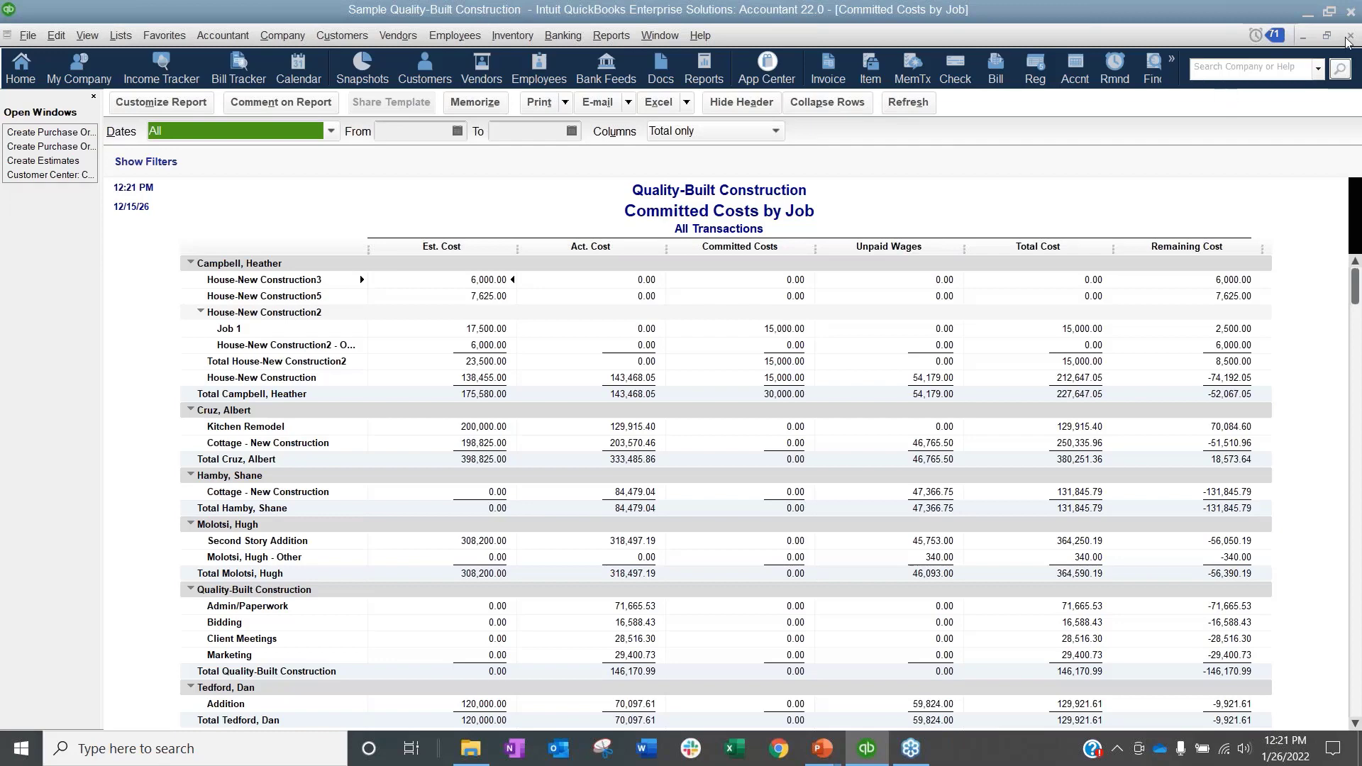
{"action": "left_click", "coordinate": [596, 37]}
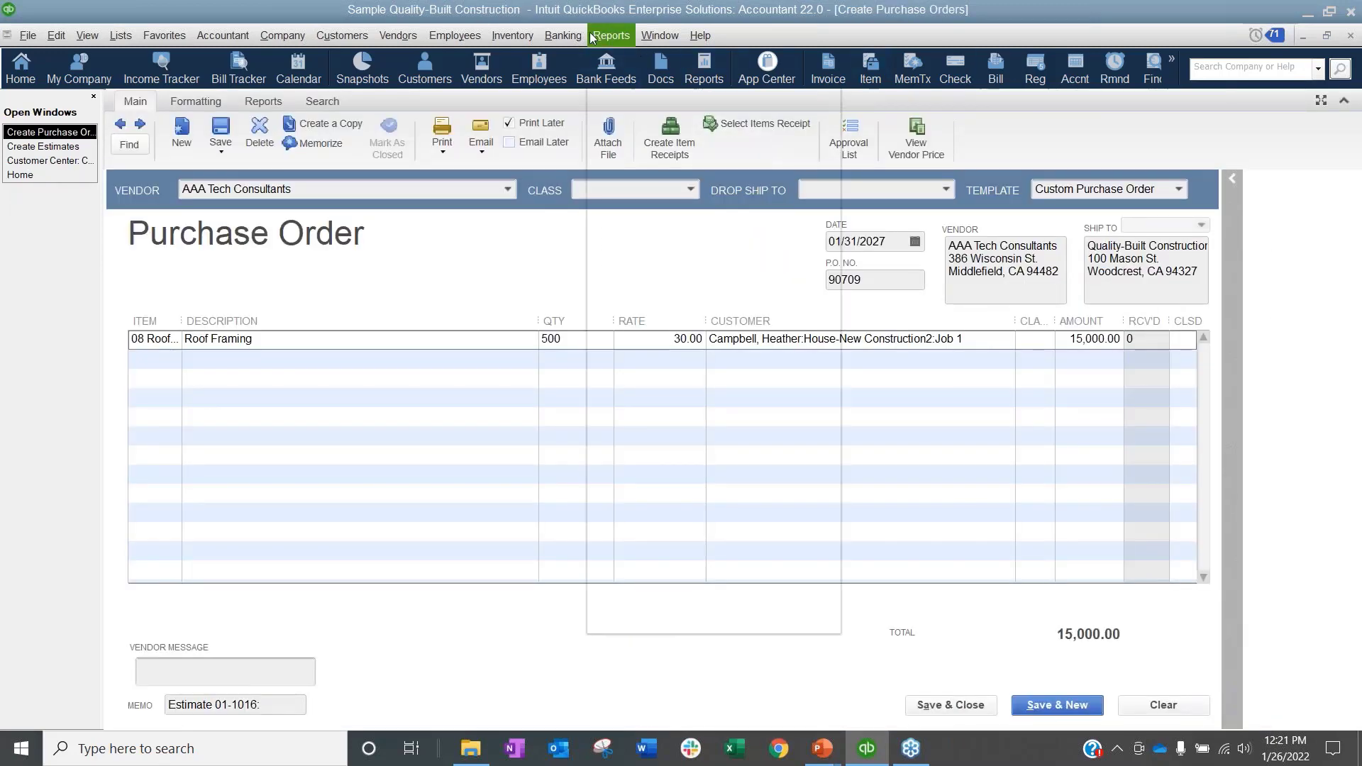
{"action": "mouse_move", "coordinate": [607, 281]}
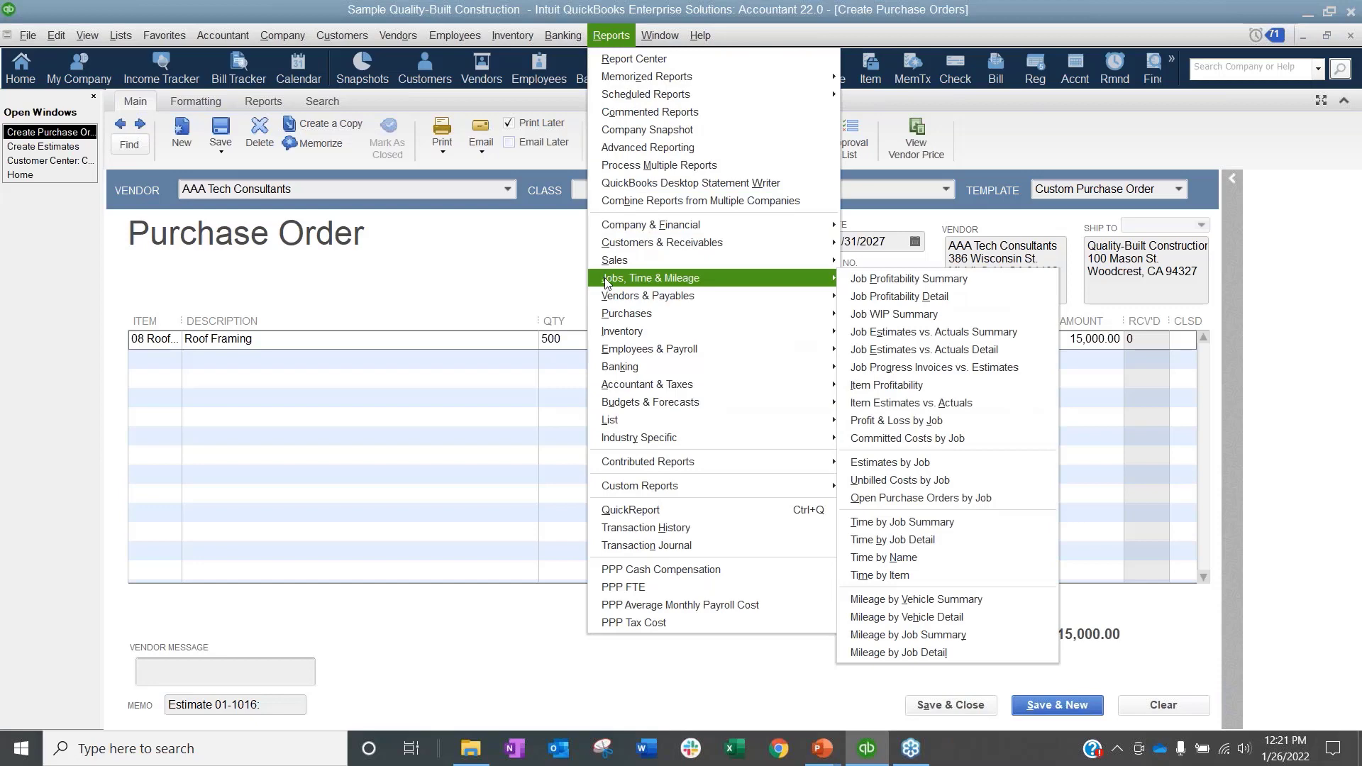
{"action": "left_click", "coordinate": [1005, 313]}
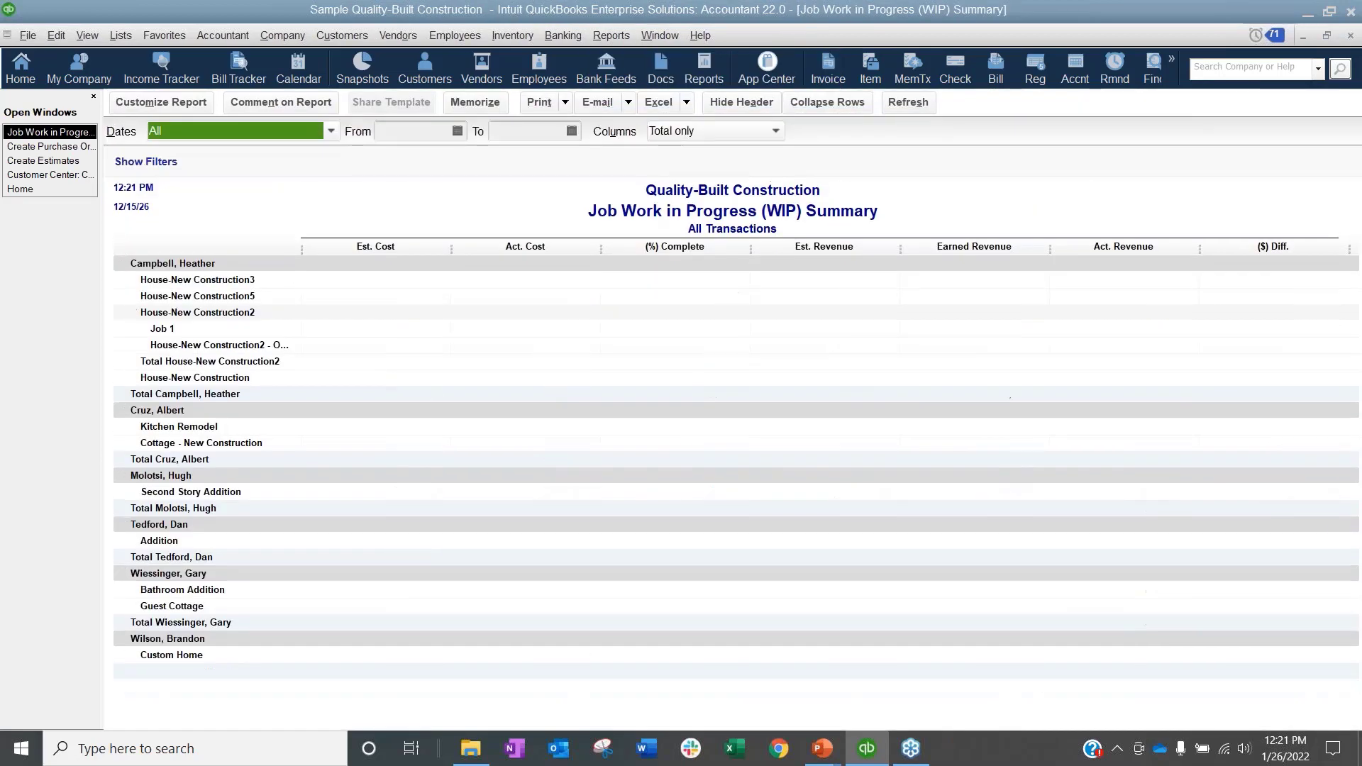
{"action": "left_click", "coordinate": [1351, 36]}
{"action": "left_click", "coordinate": [610, 35]}
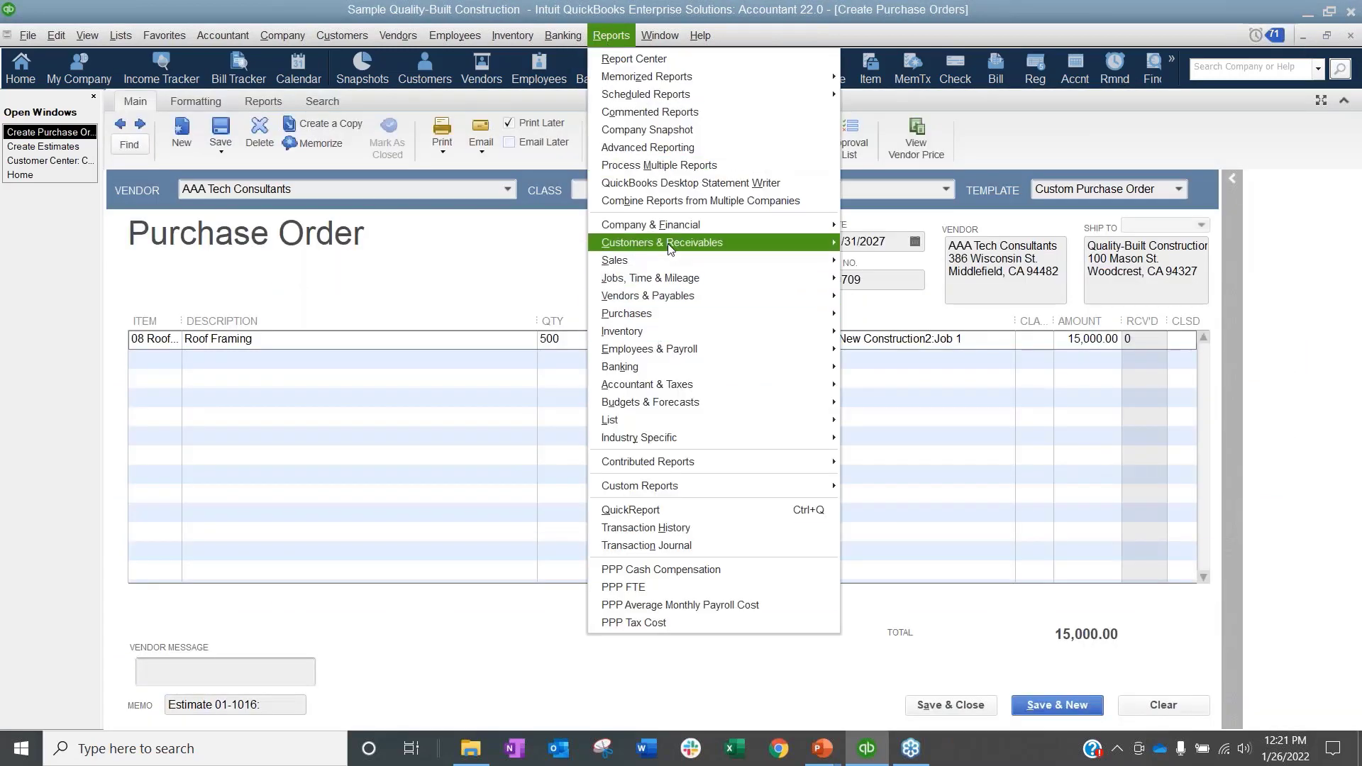
{"action": "mouse_move", "coordinate": [670, 245]}
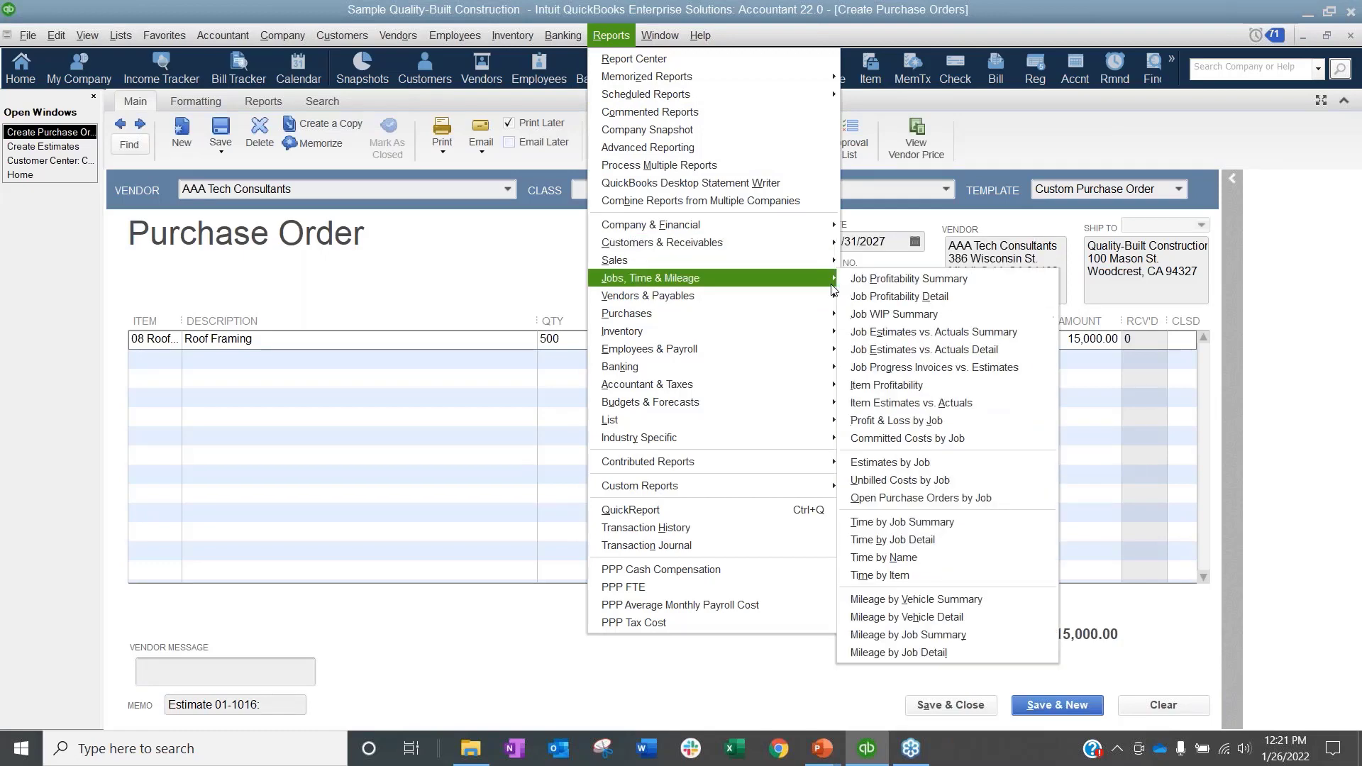
{"action": "mouse_move", "coordinate": [834, 281]}
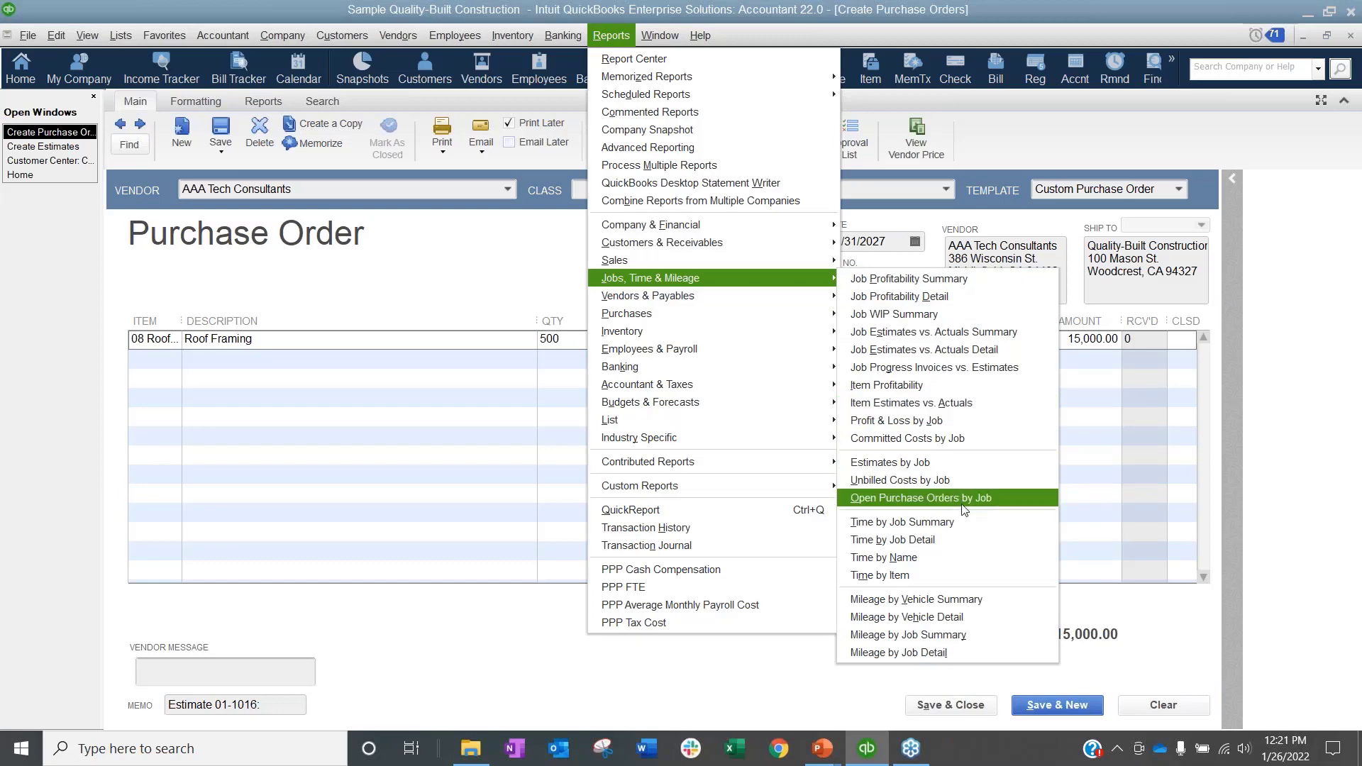
{"action": "left_click", "coordinate": [510, 283]}
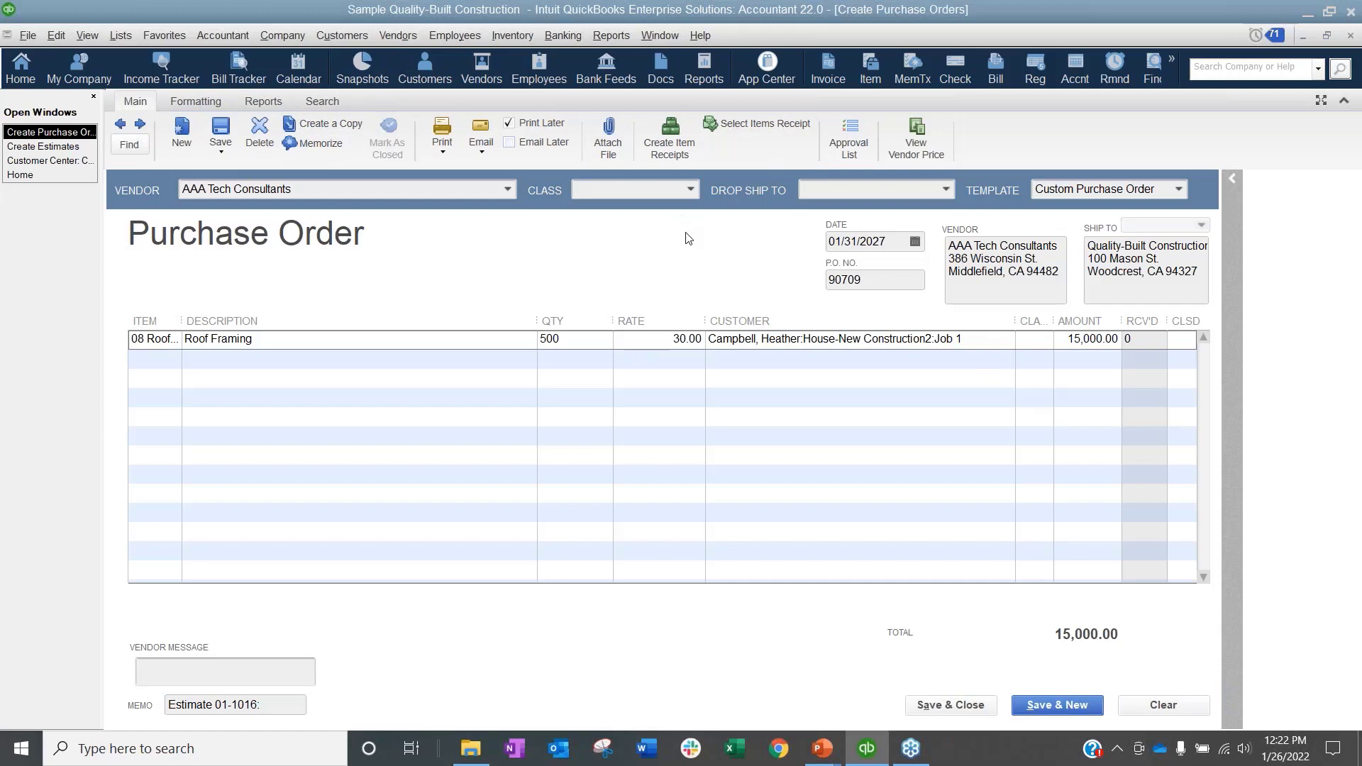
Step: Create an item receipt for AAA Tech Consultants against its open 01/31/2027 purchase order and widen the Customer:Job column
{"action": "left_click", "coordinate": [670, 135]}
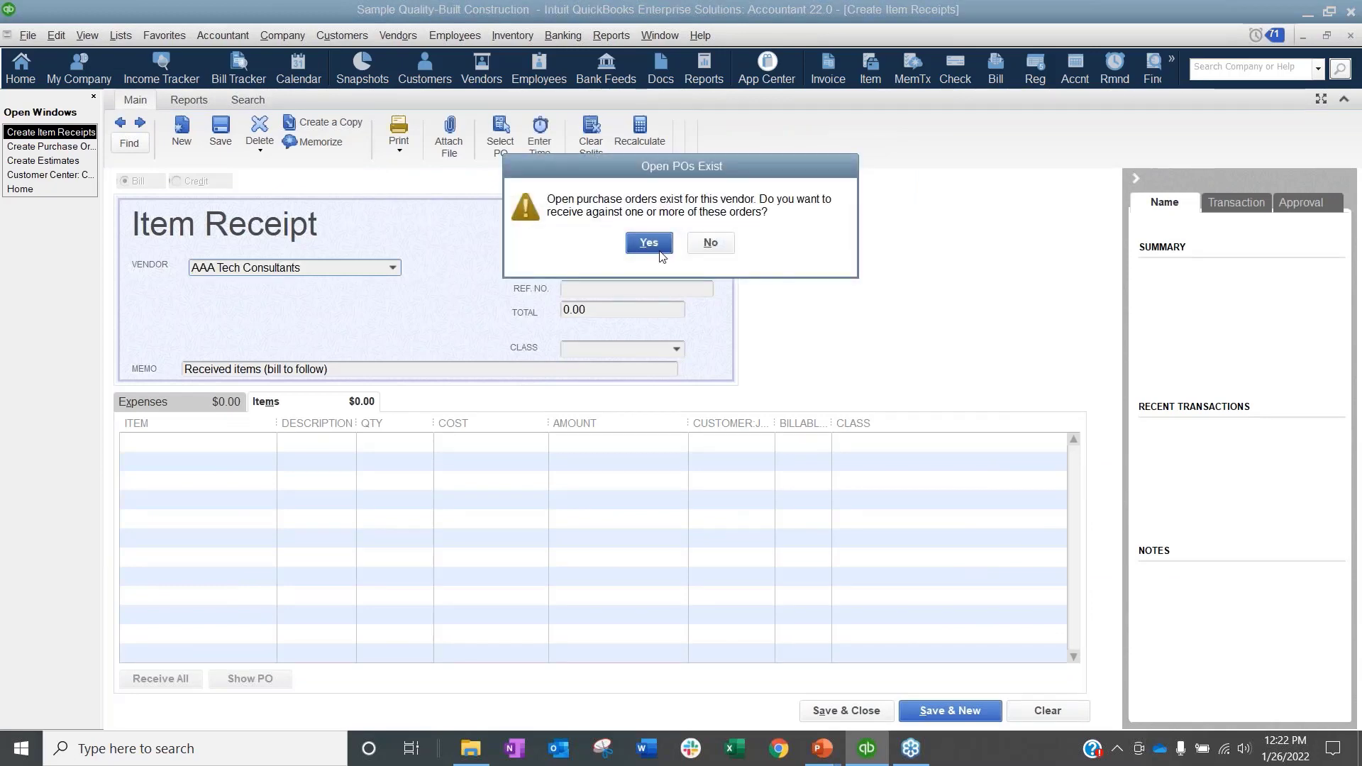
{"action": "left_click", "coordinate": [649, 242]}
{"action": "left_click", "coordinate": [343, 207]}
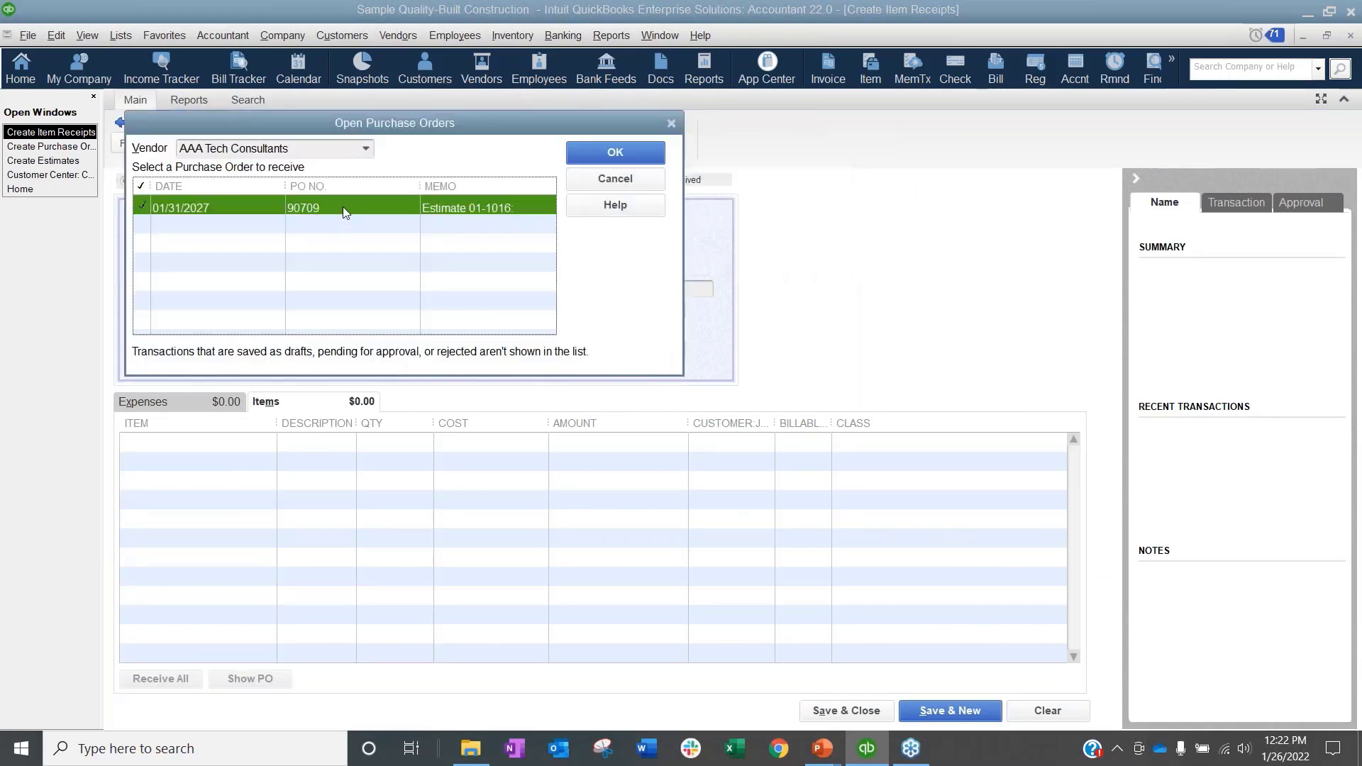
{"action": "left_click", "coordinate": [608, 155]}
{"action": "left_click_drag", "start_coordinate": [740, 423], "coordinate": [936, 417]}
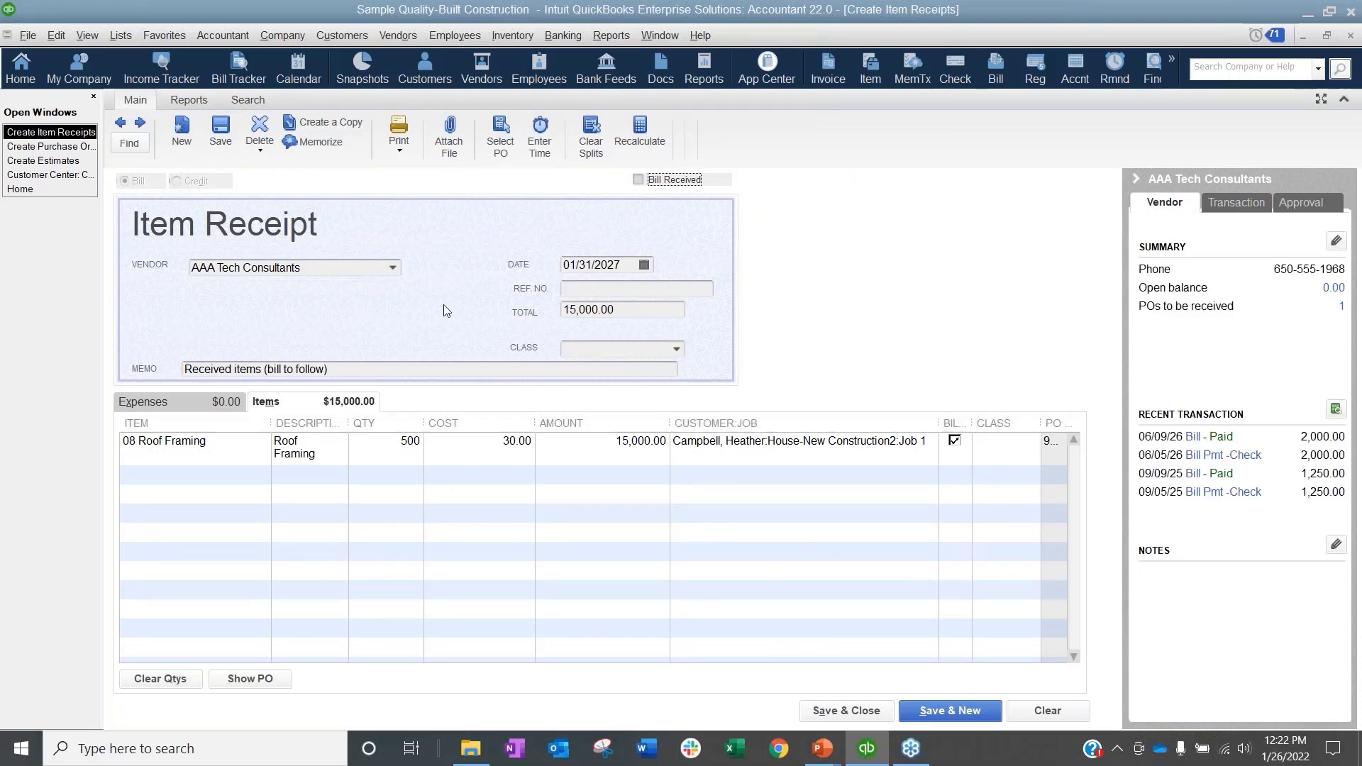
Step: Mark the item receipt as a received bill and widen the Customer:Job column of its expense lines
{"action": "left_click", "coordinate": [638, 179]}
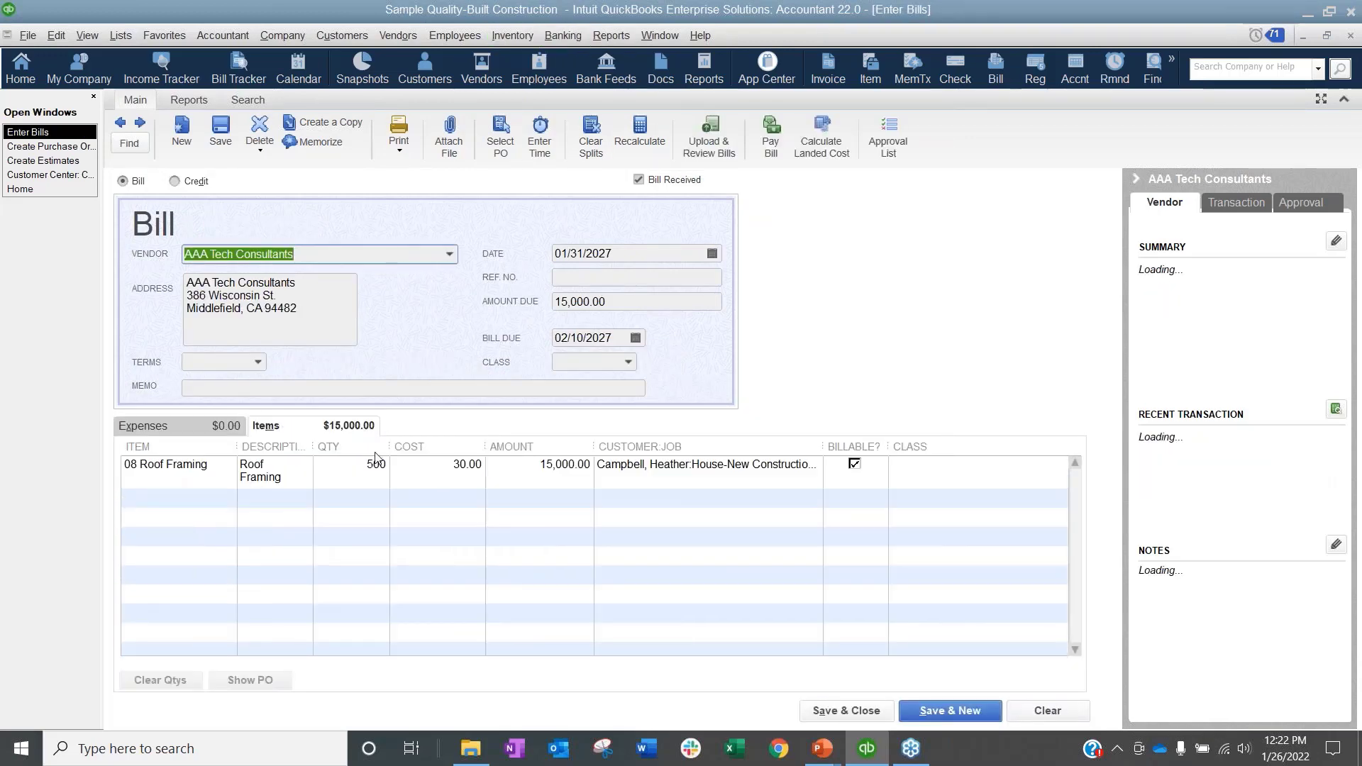
{"action": "left_click", "coordinate": [193, 427]}
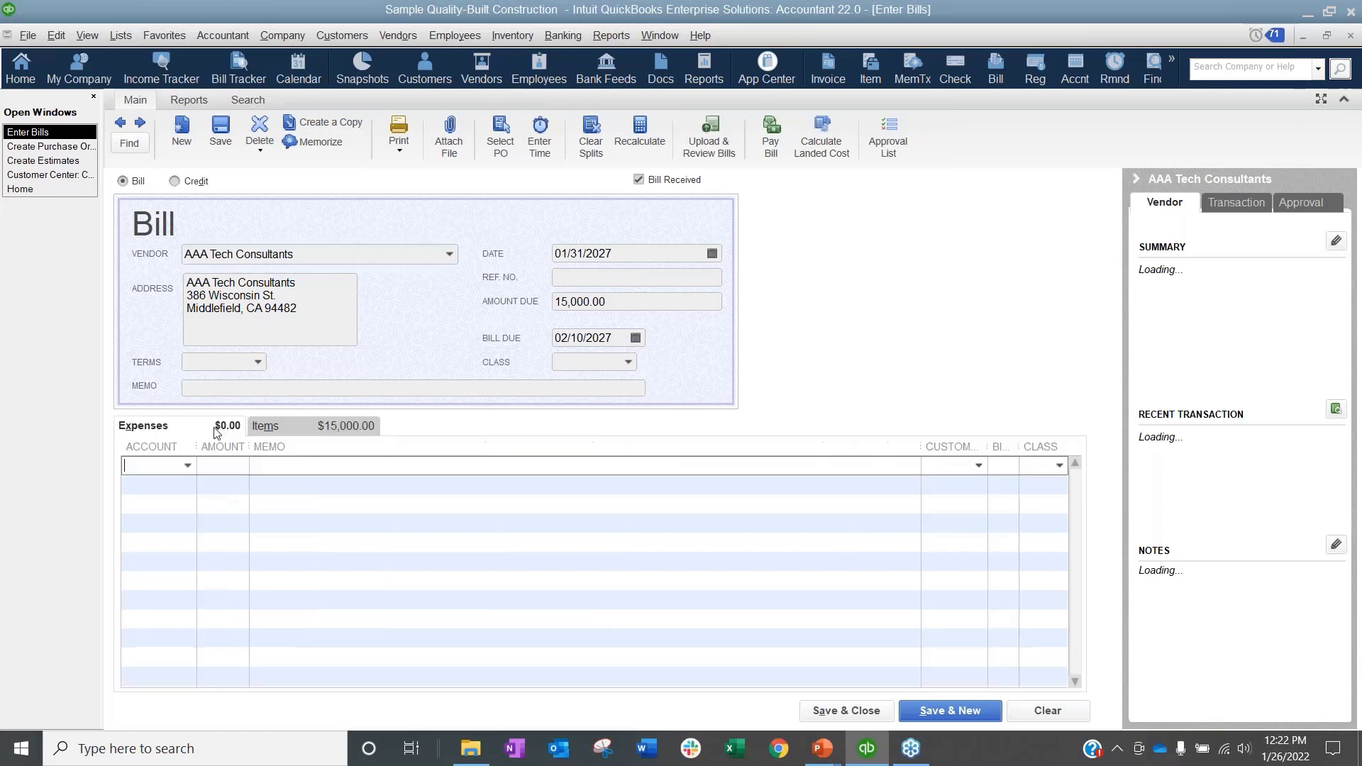
{"action": "left_click_drag", "start_coordinate": [920, 446], "coordinate": [636, 446]}
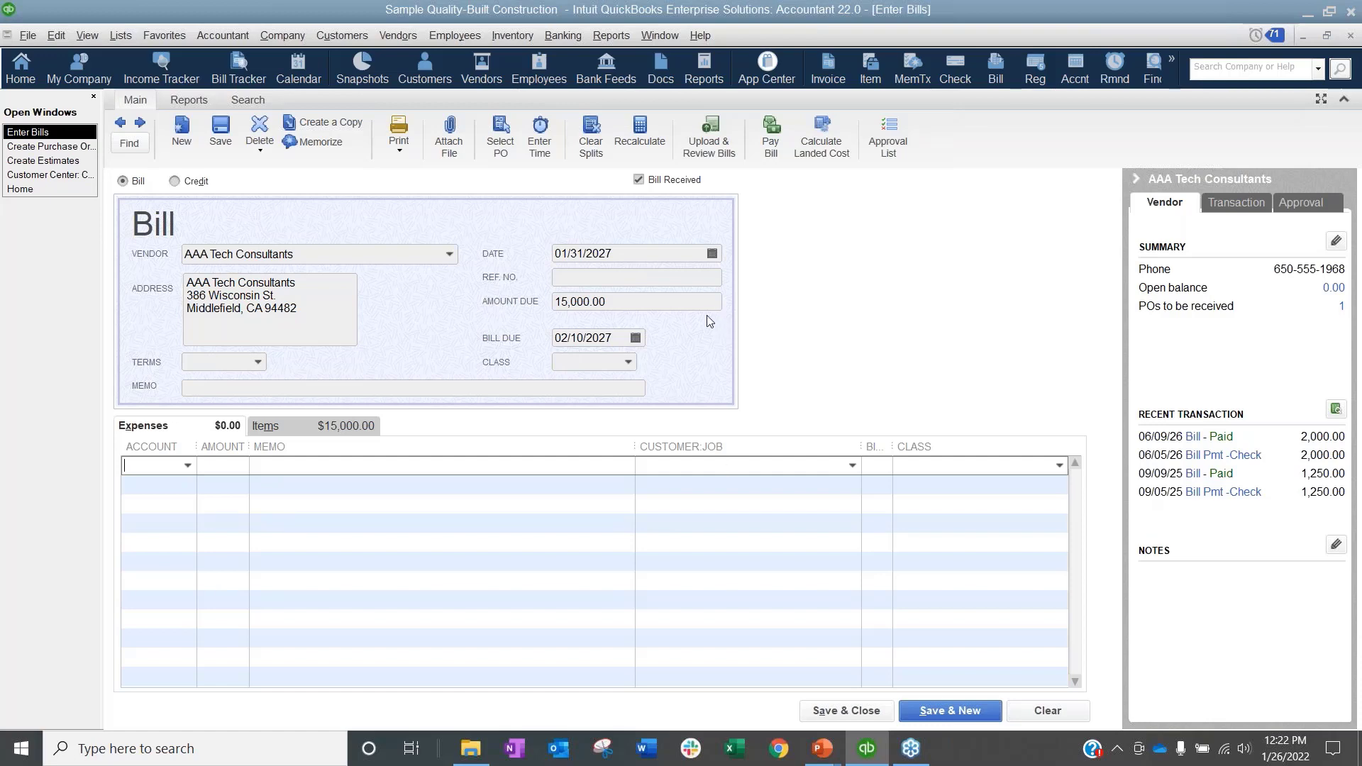
Step: Start a new check and assign its first expense line to Job 1 under House-New Construction2
{"action": "left_click", "coordinate": [563, 36]}
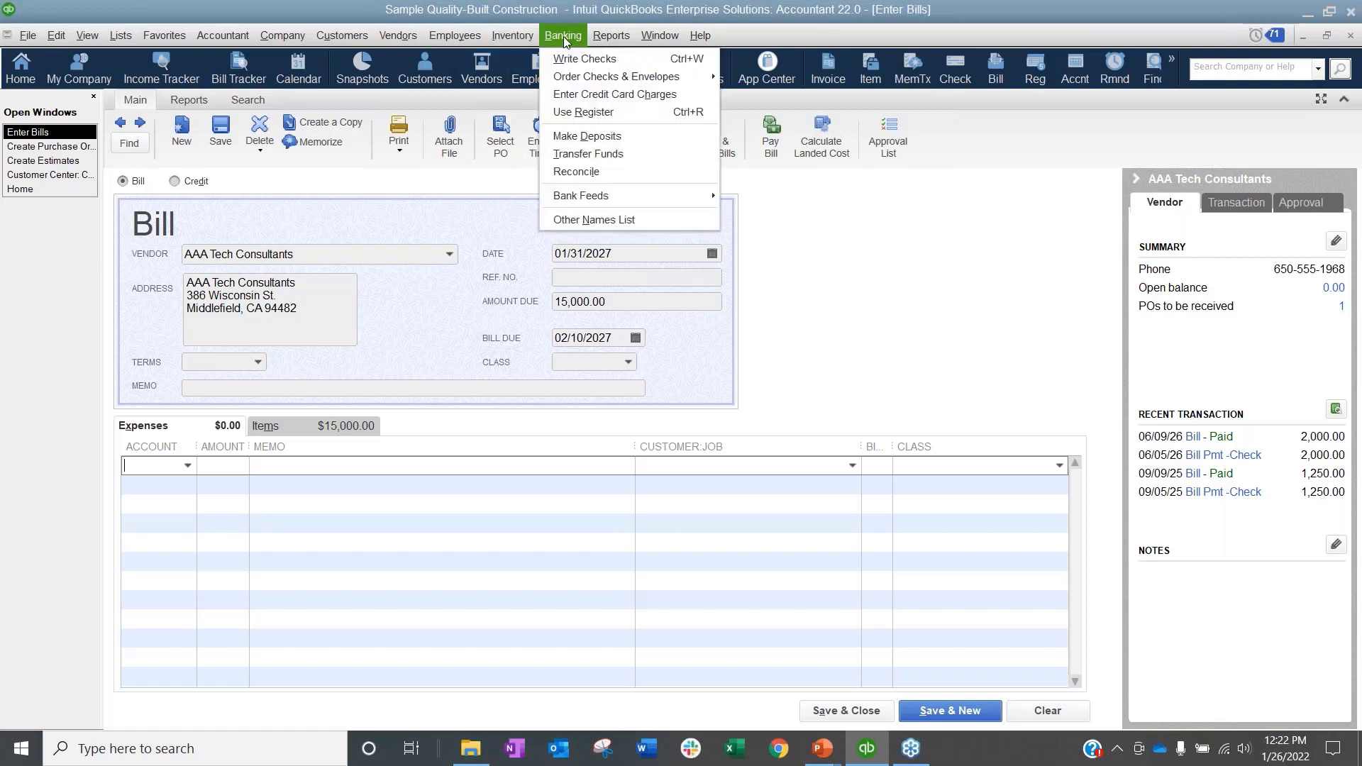
{"action": "left_click", "coordinate": [584, 59]}
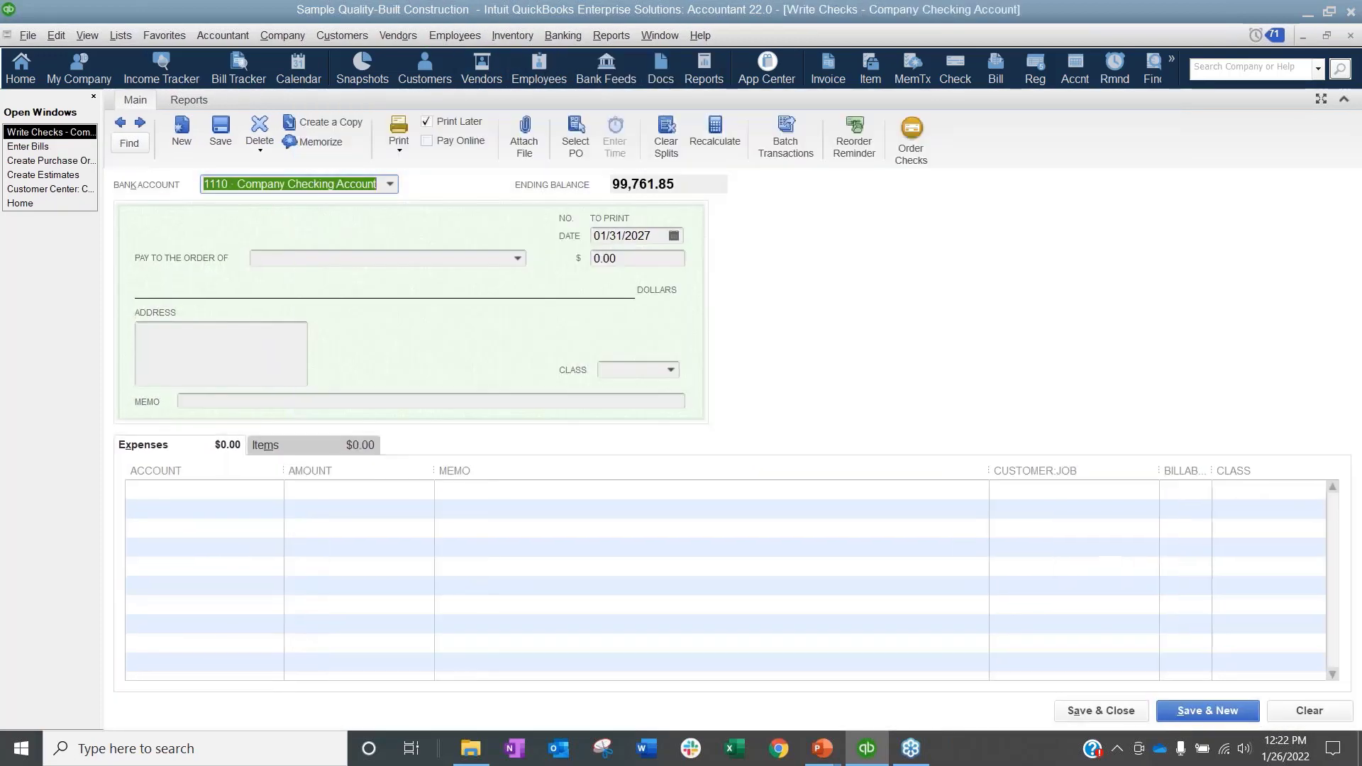
{"action": "left_click", "coordinate": [1150, 489]}
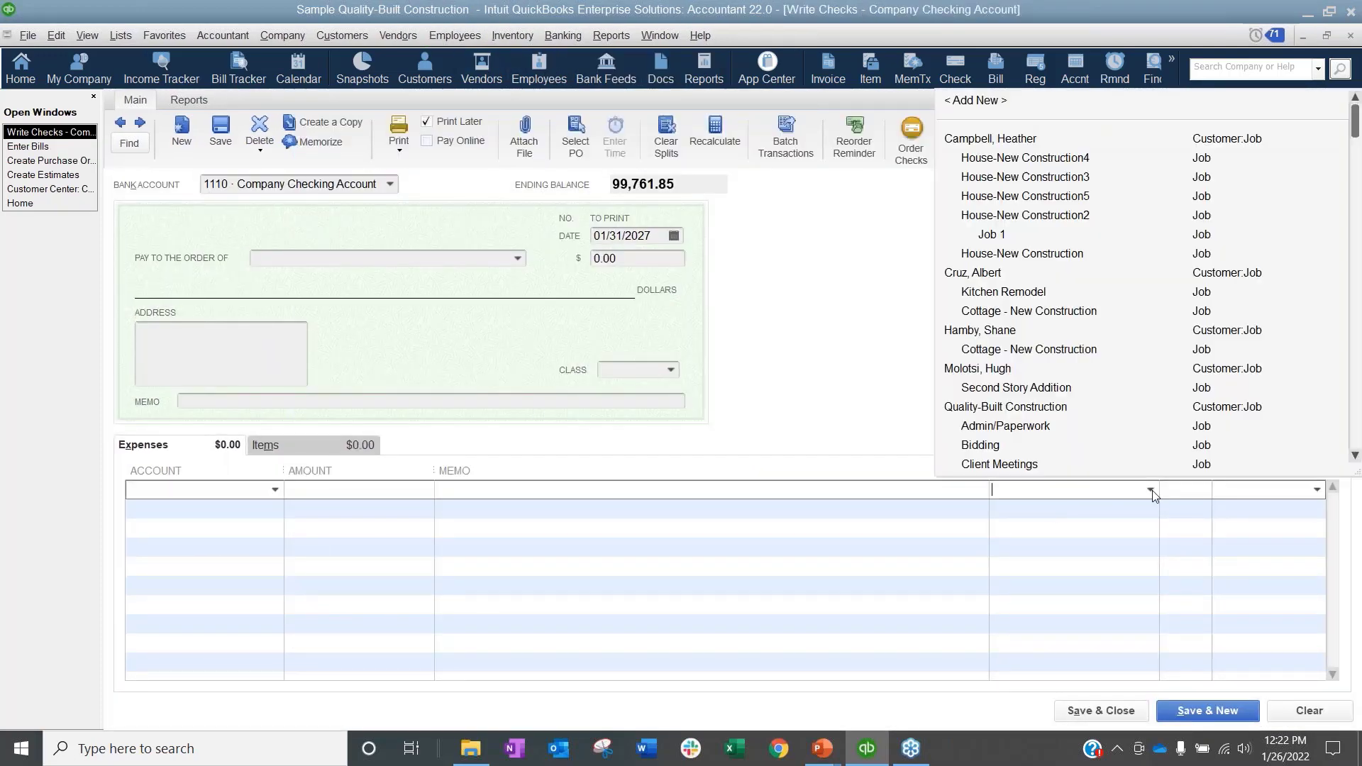
{"action": "left_click", "coordinate": [997, 237]}
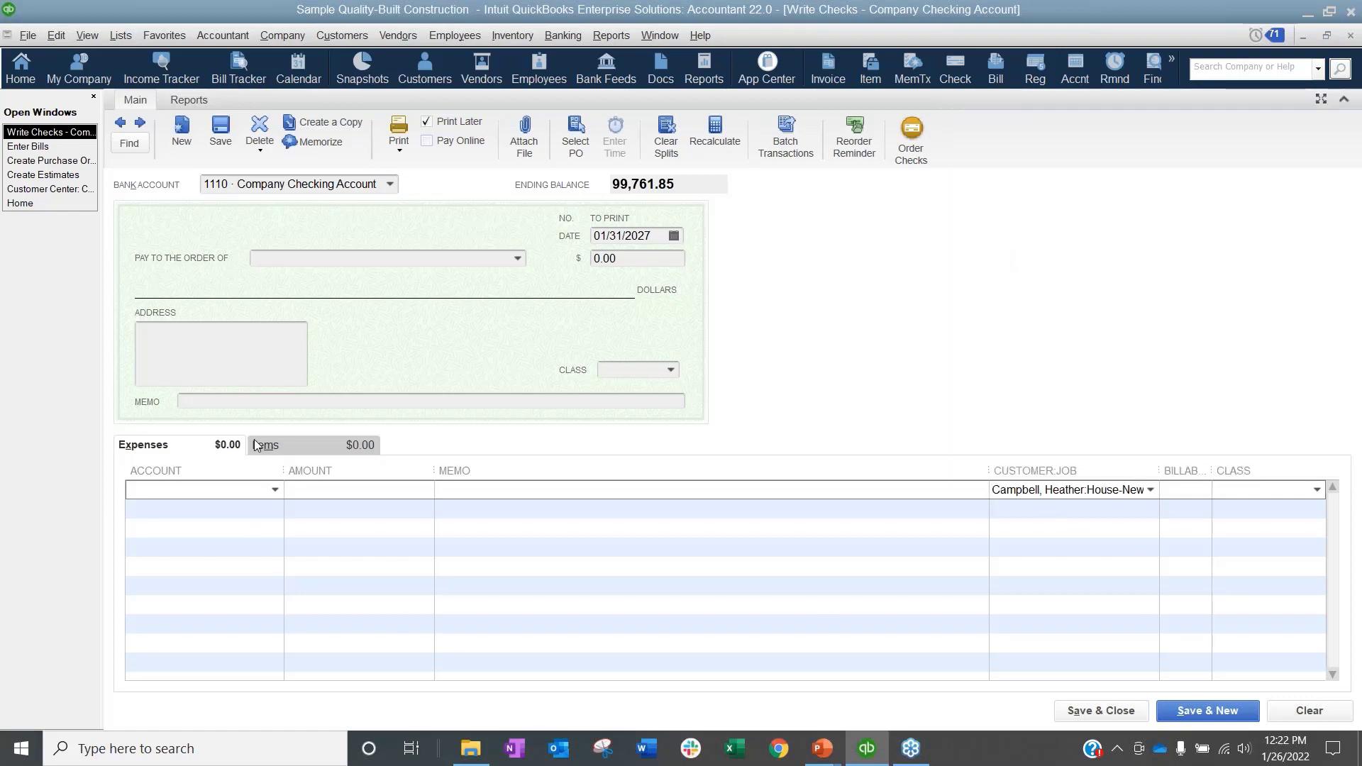
Step: Start a credit card charge purchased from AAA Tech Consultants without receiving against the vendor's open purchase order
{"action": "left_click", "coordinate": [562, 35]}
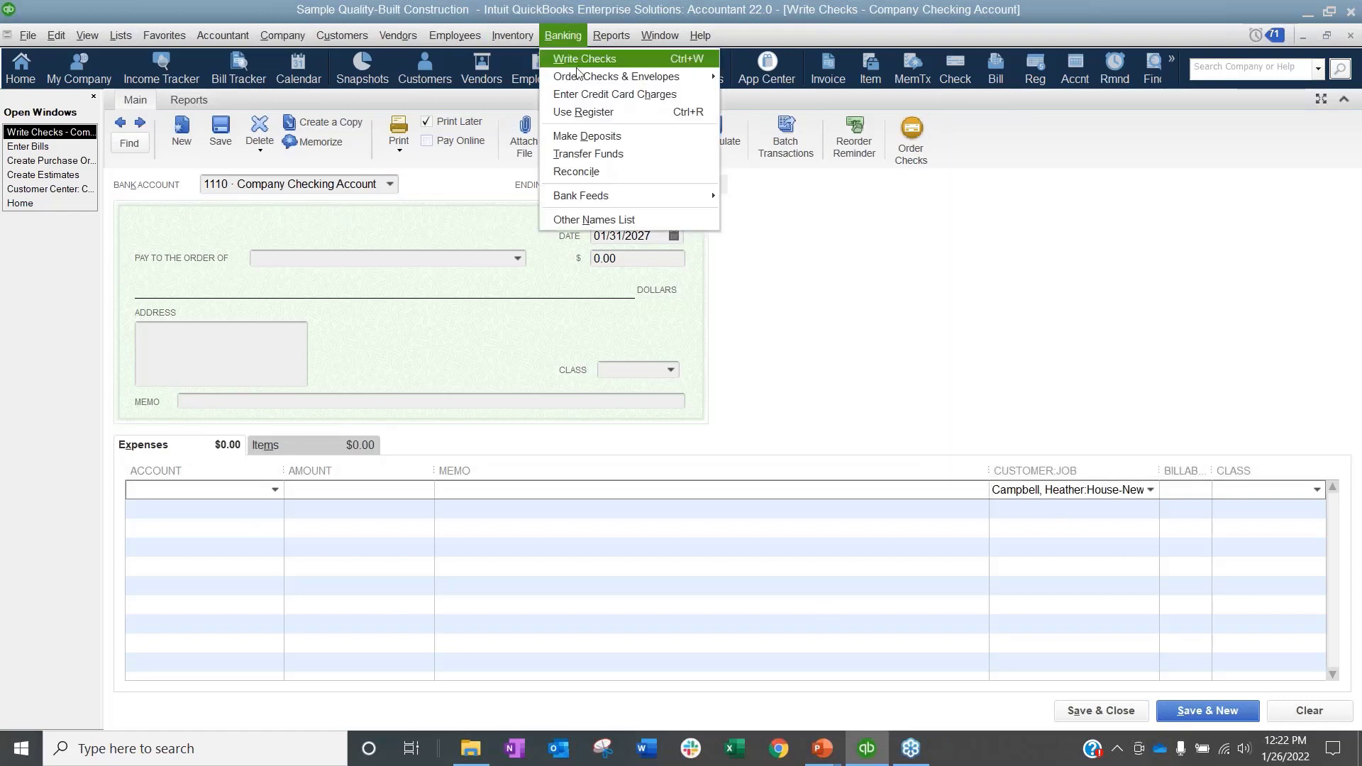
{"action": "left_click", "coordinate": [594, 99]}
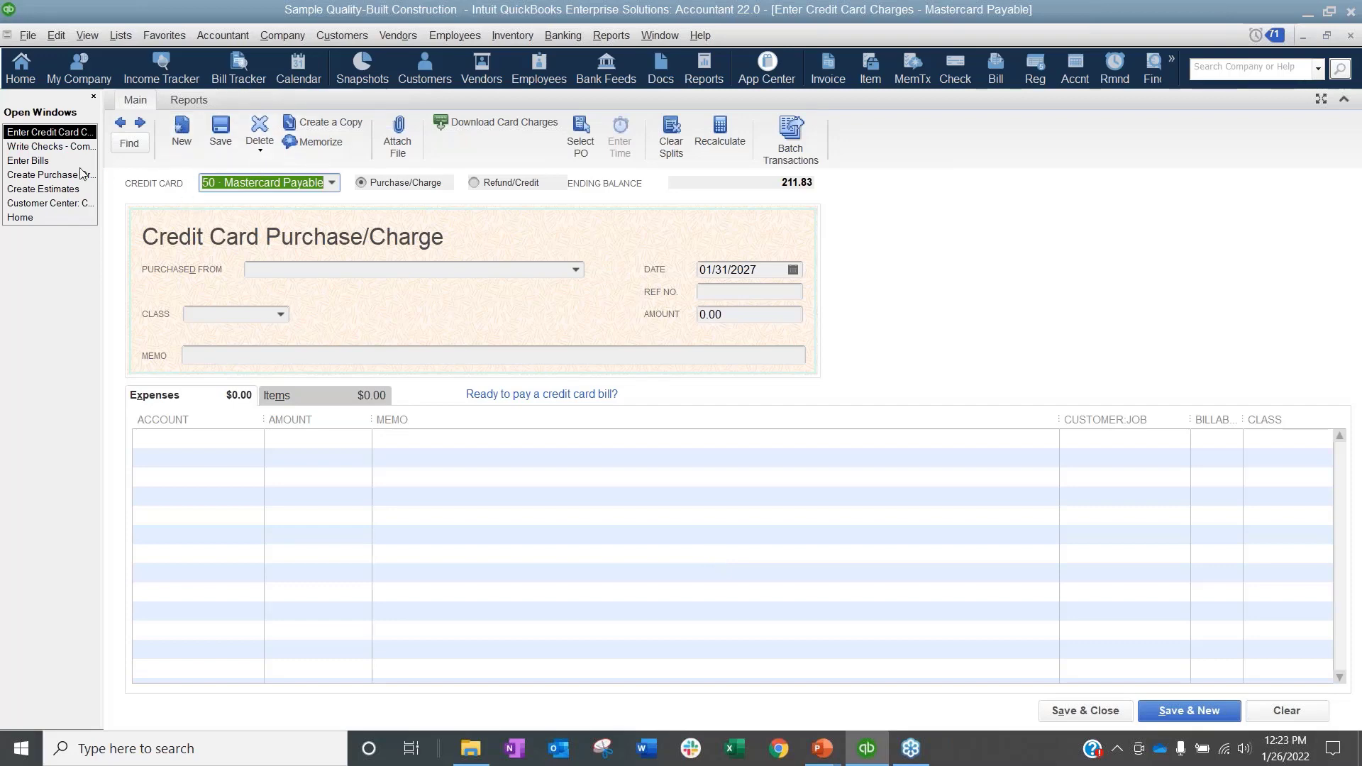
{"action": "left_click", "coordinate": [575, 270]}
{"action": "left_click", "coordinate": [302, 292]}
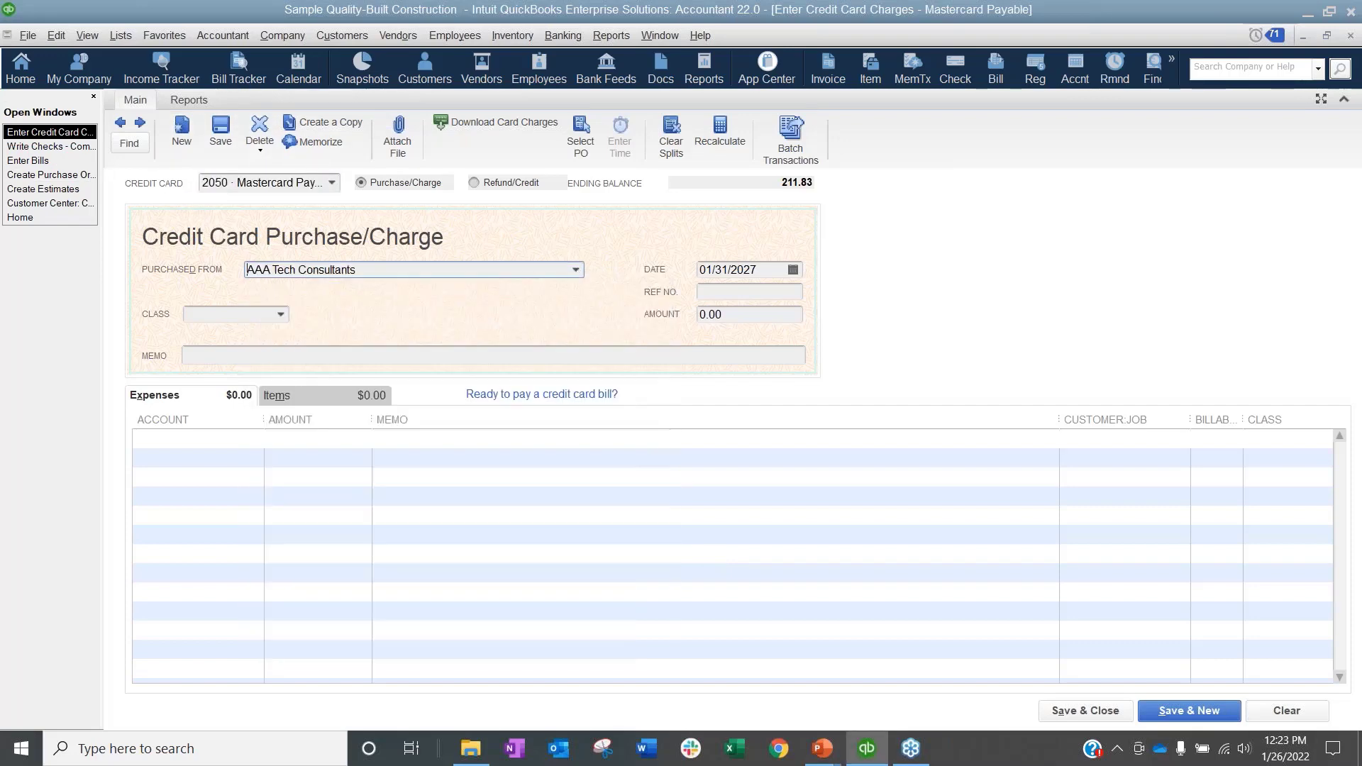
{"action": "key", "text": "Return"}
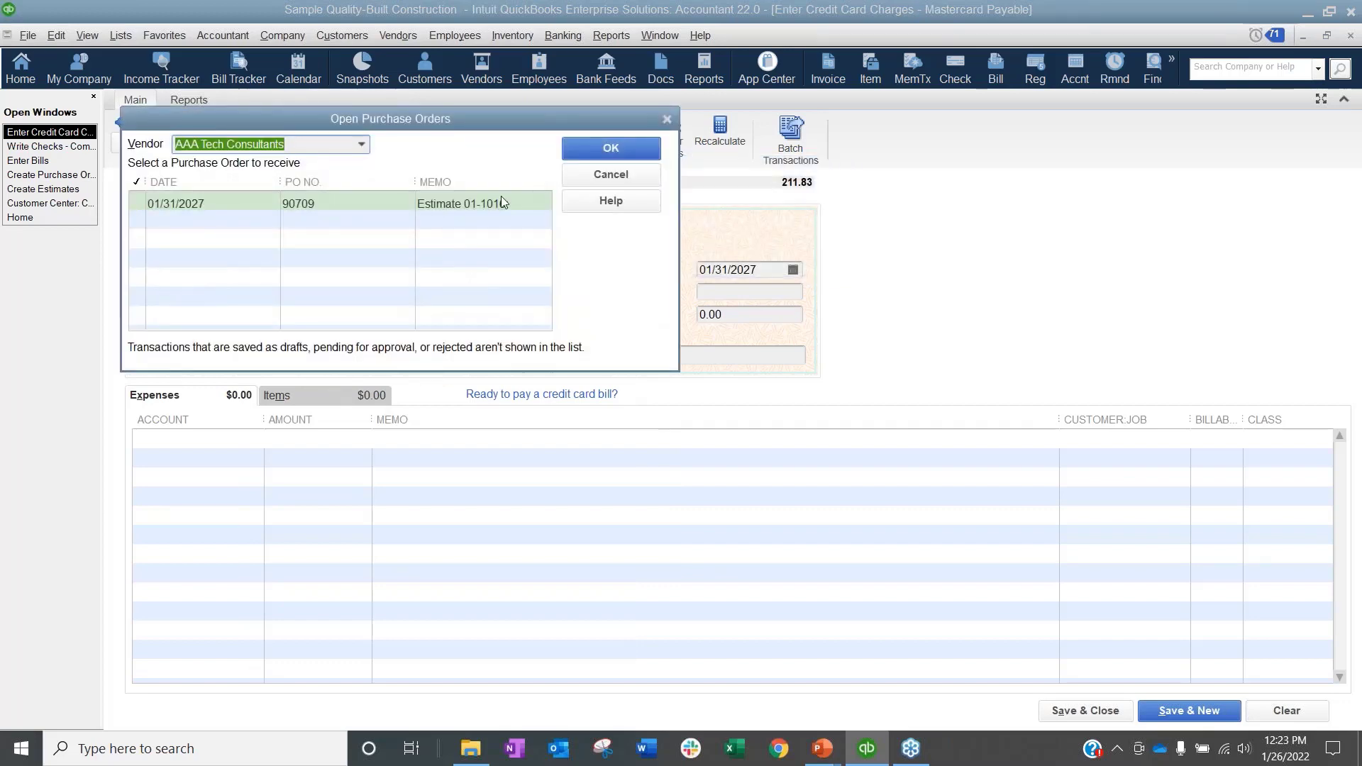
{"action": "left_click", "coordinate": [604, 176]}
Step: Add item 05 Masonry to the charge with an amount of 800, leaving the item record's cost as it is
{"action": "left_click", "coordinate": [369, 397]}
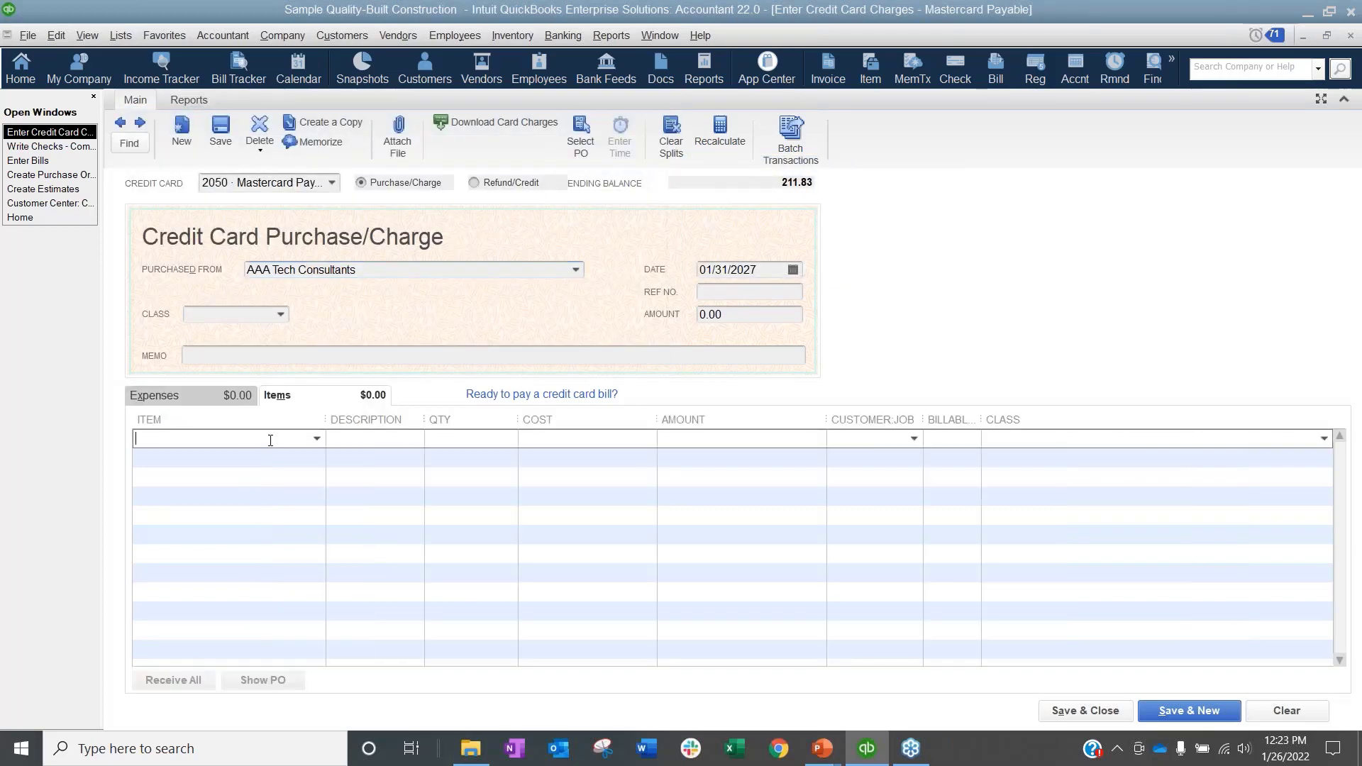
{"action": "left_click", "coordinate": [318, 440]}
{"action": "left_click", "coordinate": [183, 203]}
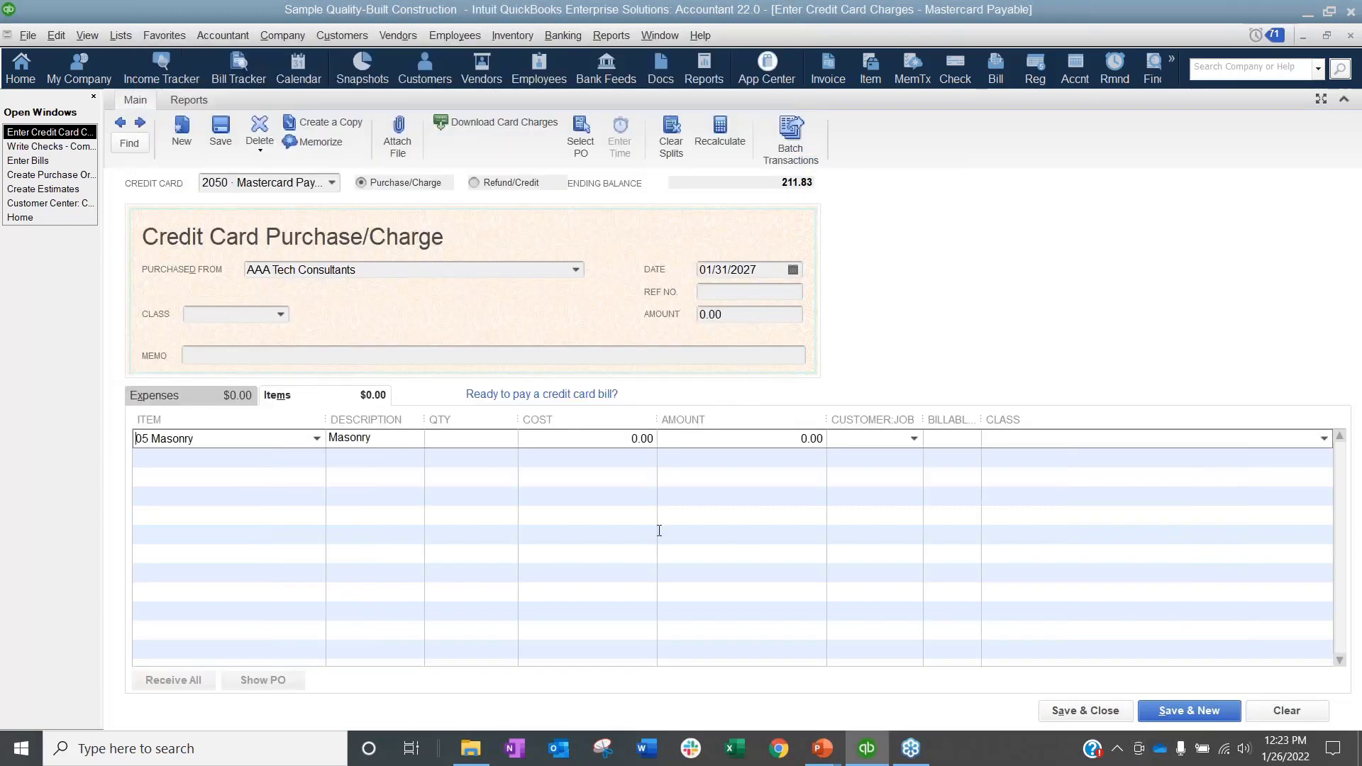
{"action": "left_click", "coordinate": [784, 437]}
{"action": "type", "text": "80"}
{"action": "key", "text": "Tab"}
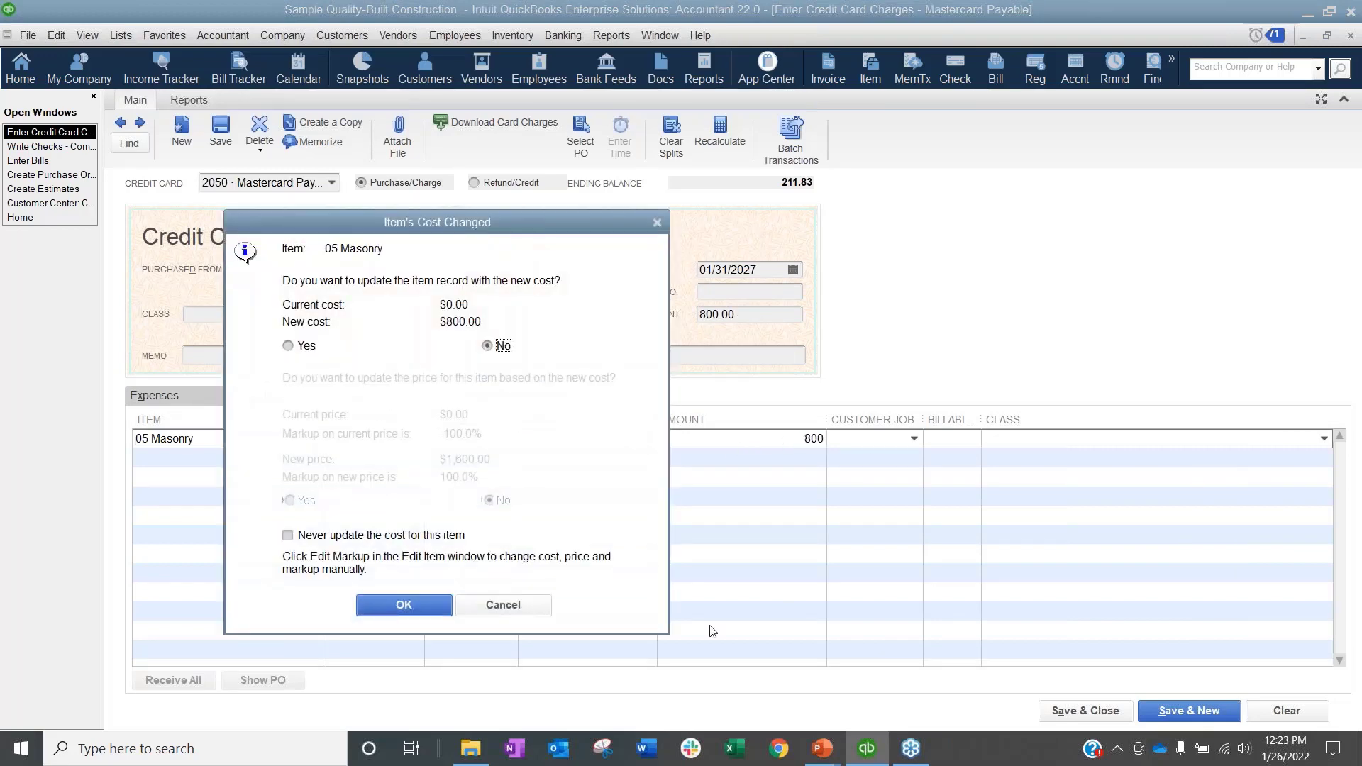
{"action": "left_click", "coordinate": [404, 604]}
Step: Assign the Masonry line to Job 1 under House-New Construction2 and save the charge with its future date
{"action": "left_click", "coordinate": [913, 438]}
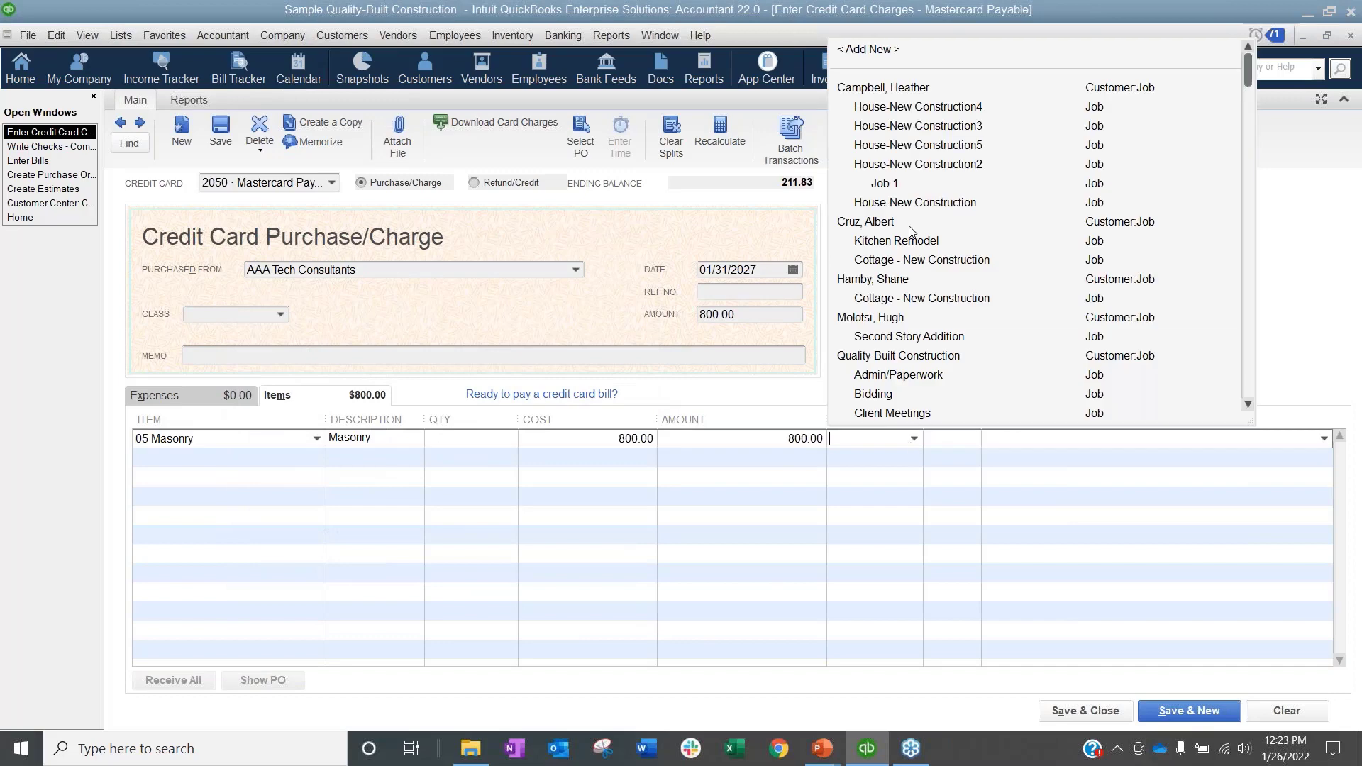
{"action": "left_click", "coordinate": [885, 183]}
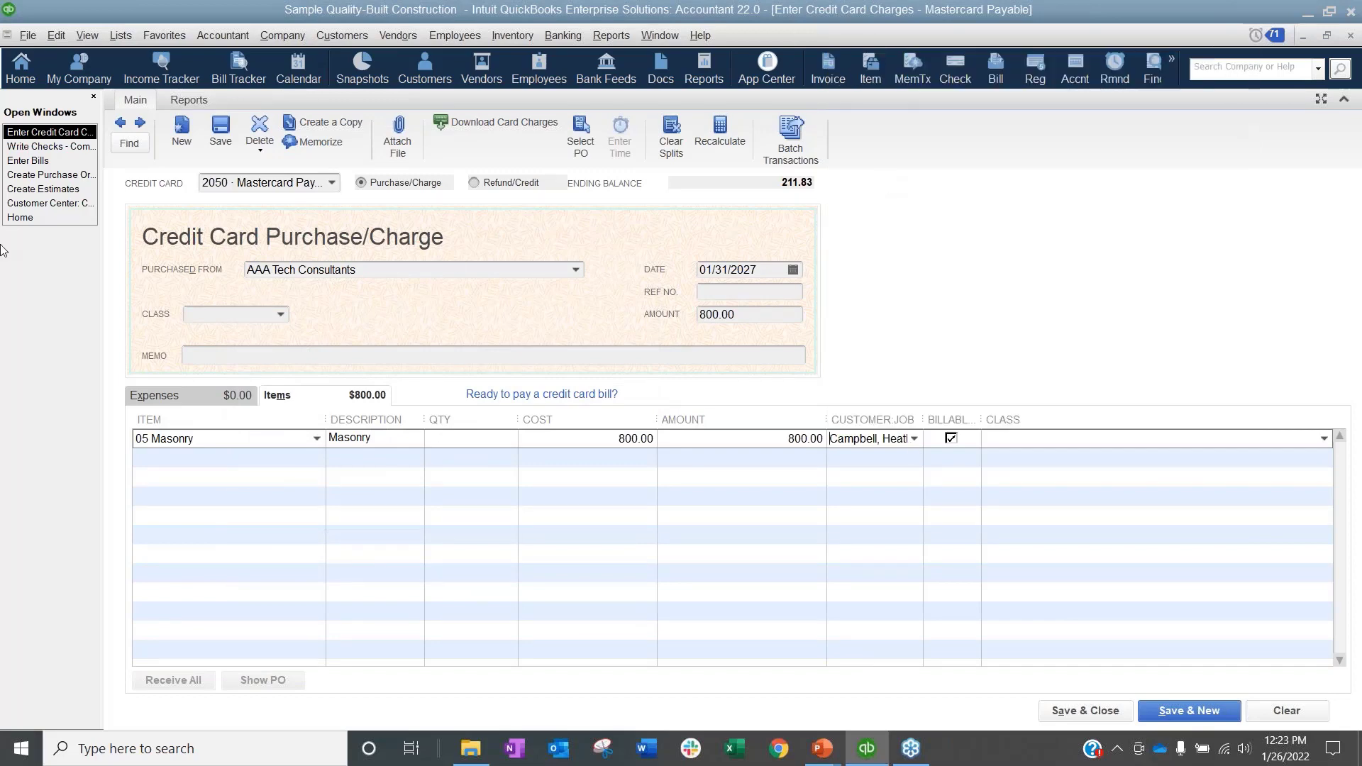
{"action": "left_click", "coordinate": [224, 132]}
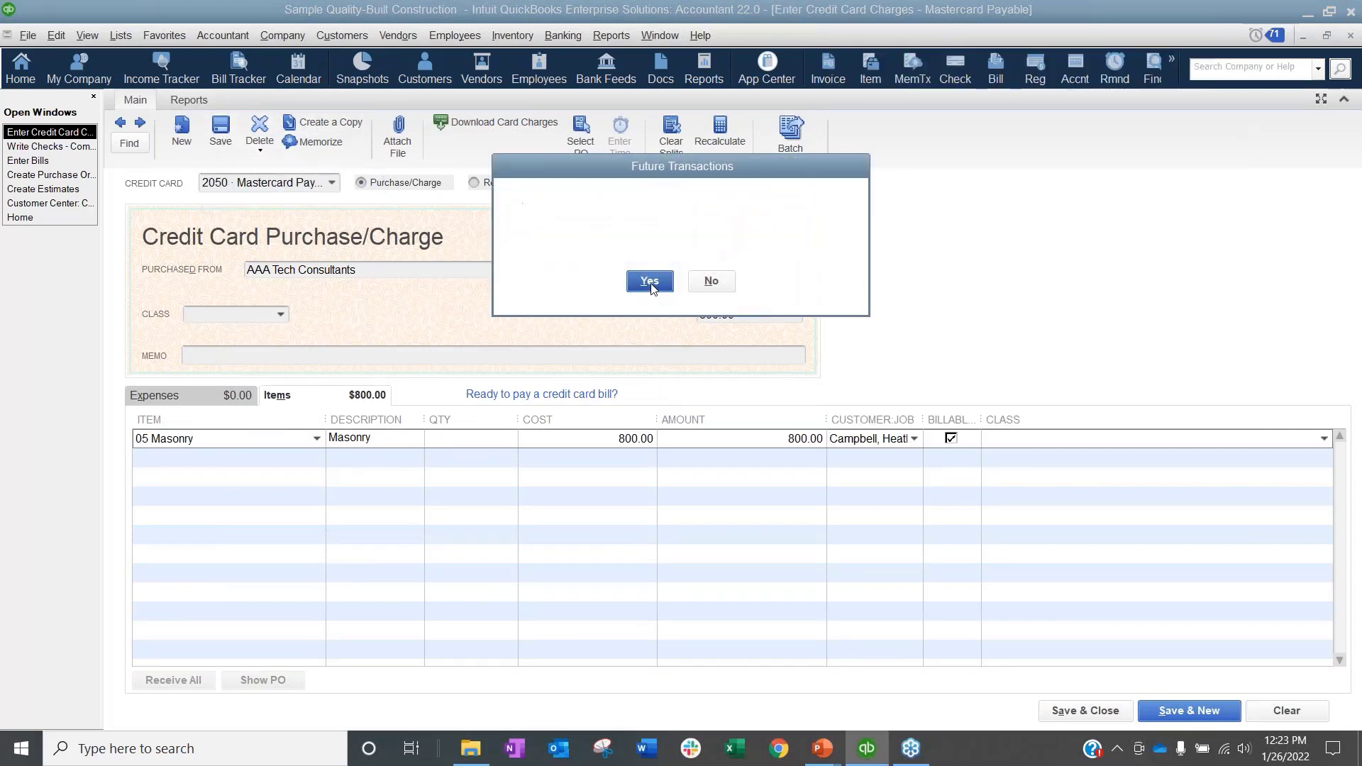
{"action": "left_click", "coordinate": [650, 282]}
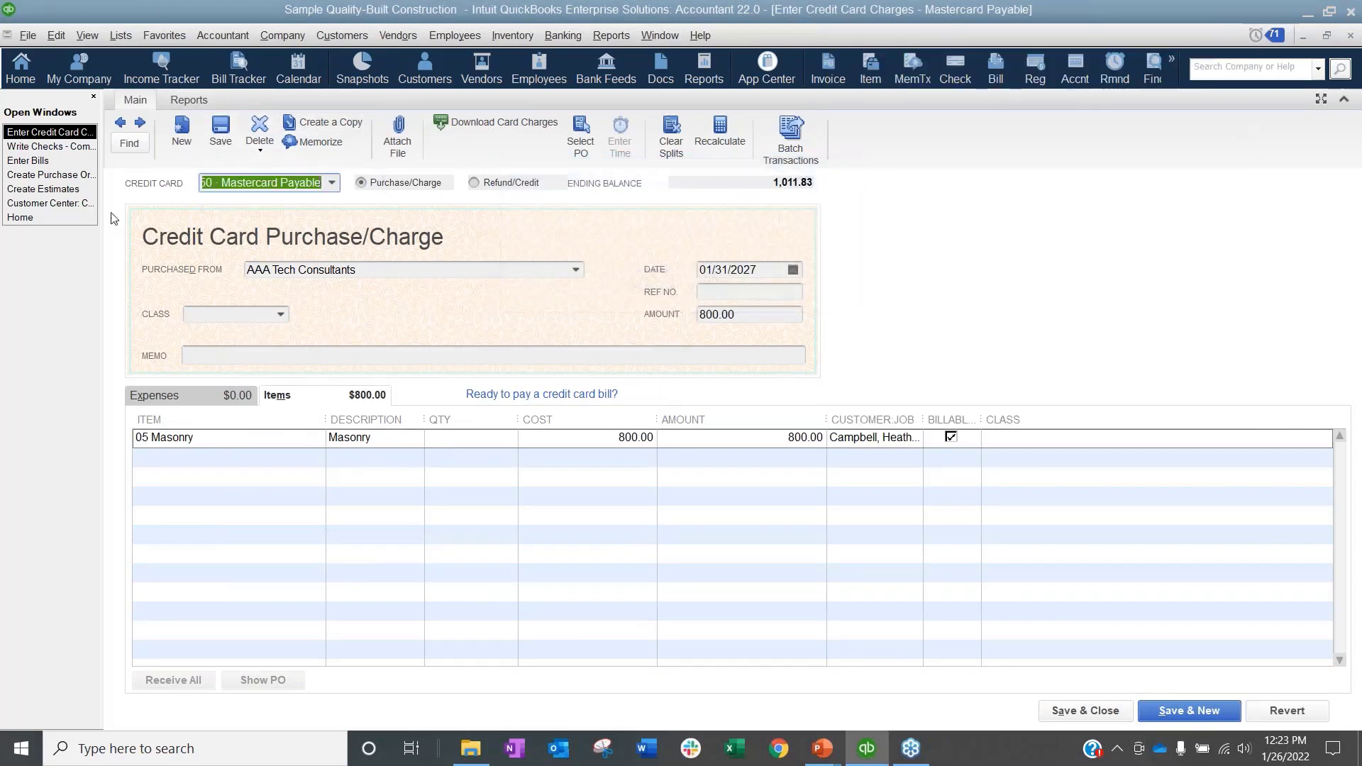
Step: Run the Job Estimates vs. Actuals Detail report for Job 1 under House-New Construction2
{"action": "left_click", "coordinate": [616, 35]}
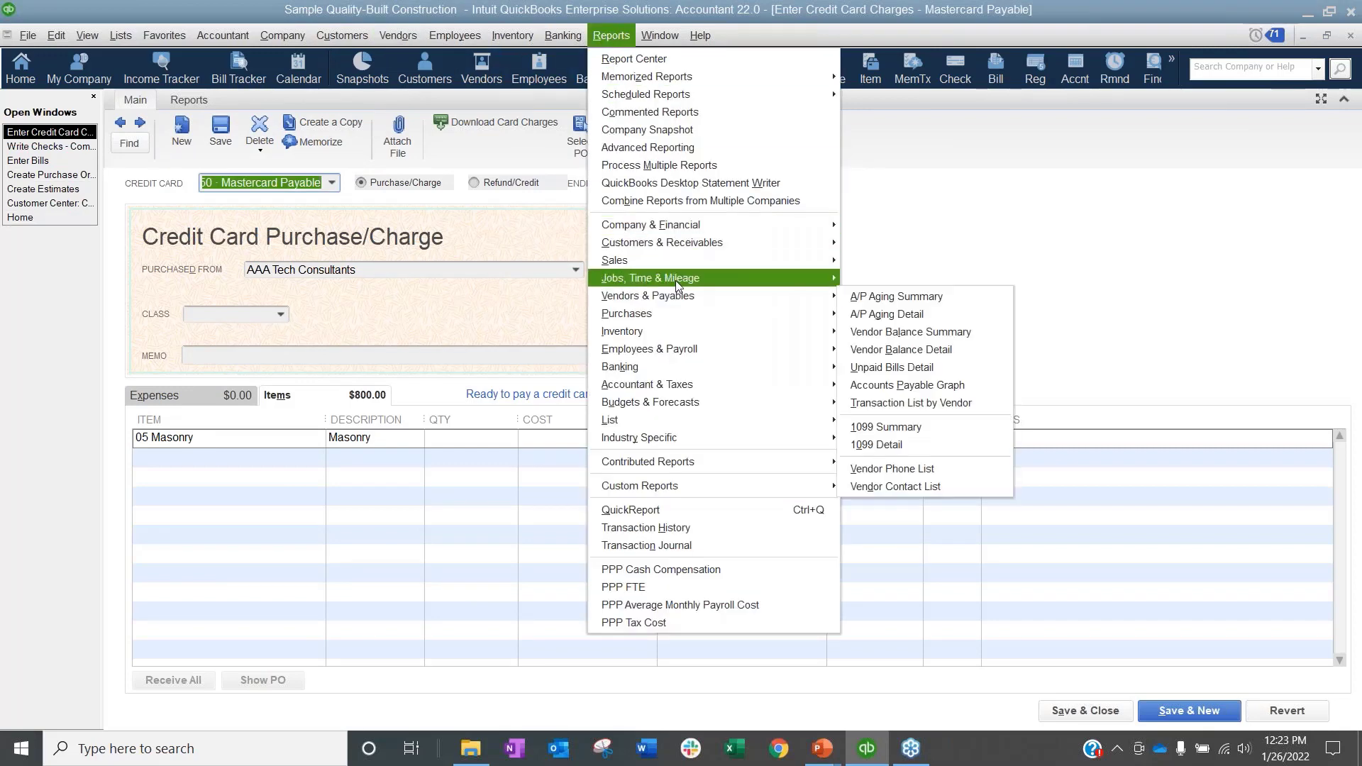
{"action": "mouse_move", "coordinate": [676, 279]}
{"action": "left_click", "coordinate": [915, 350]}
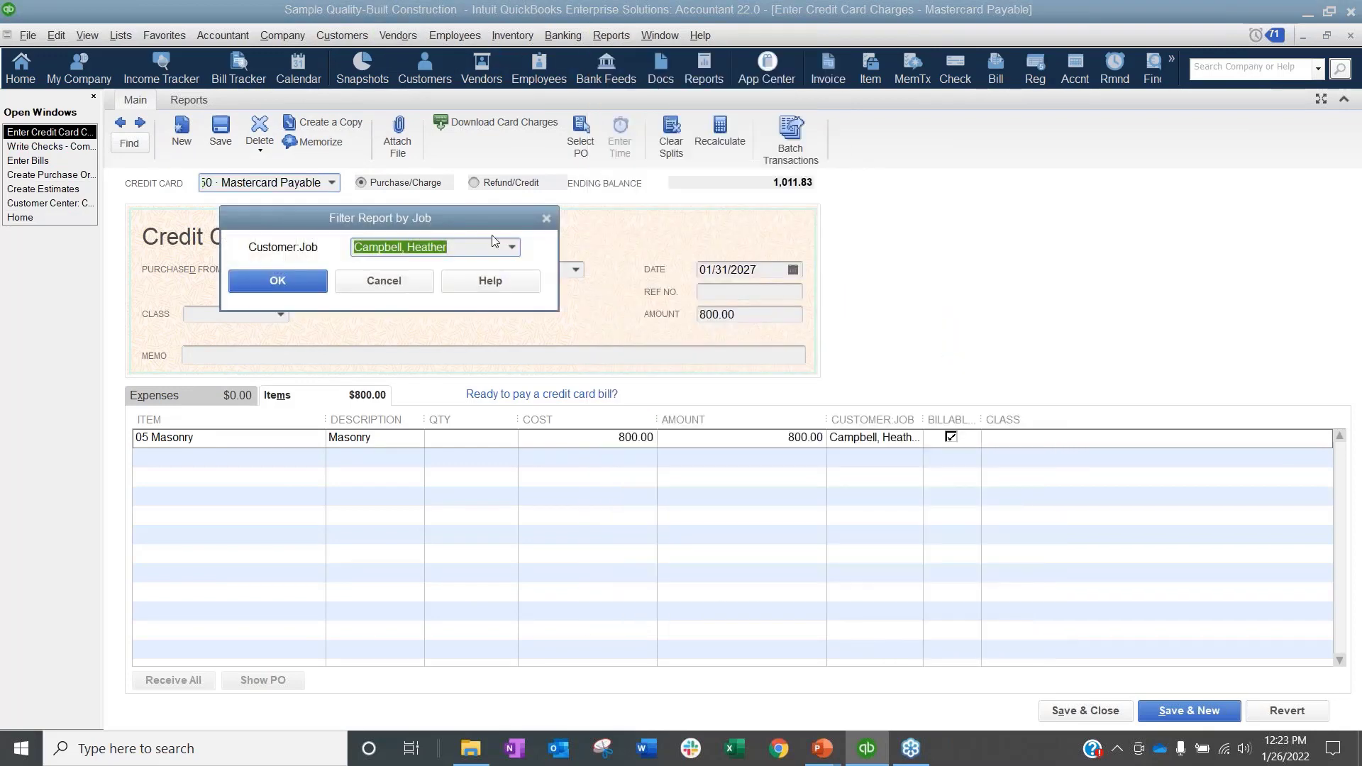
{"action": "left_click", "coordinate": [512, 247]}
{"action": "left_click", "coordinate": [454, 476]}
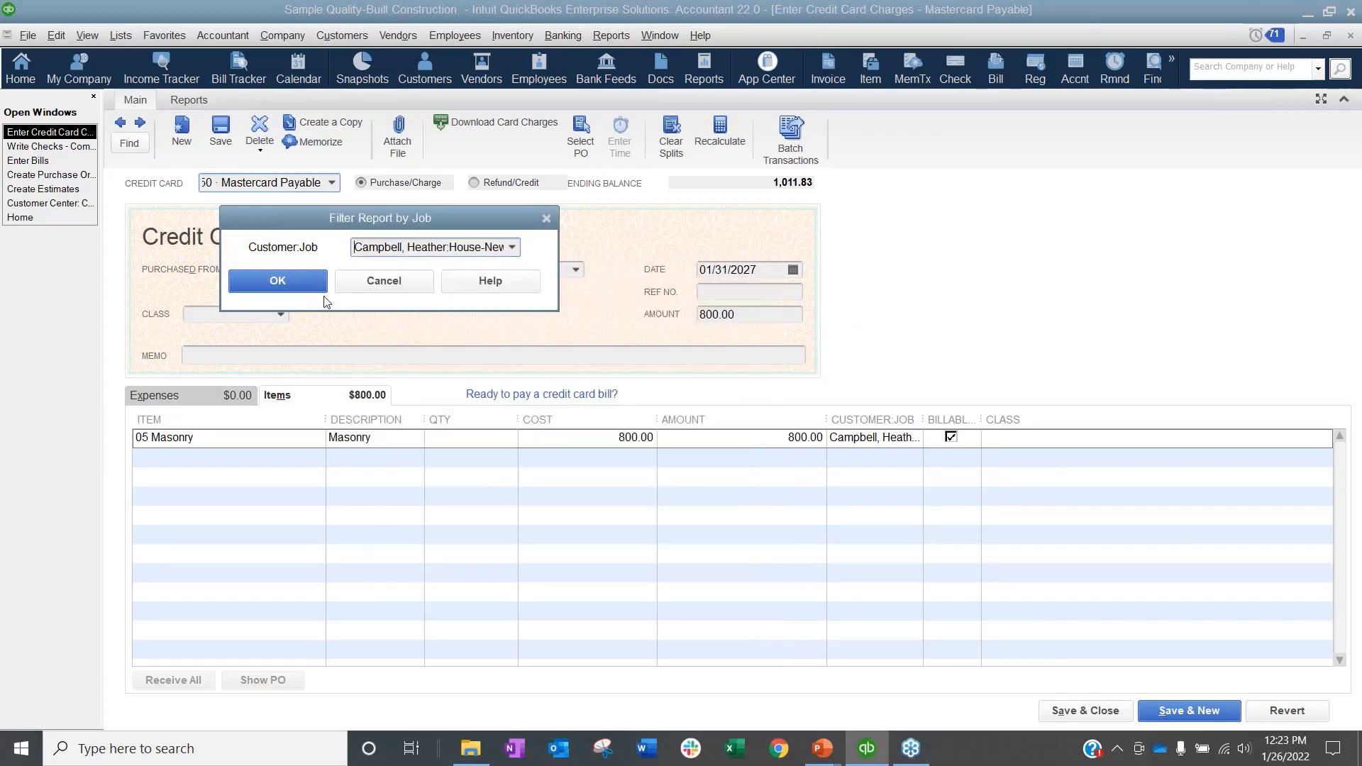
{"action": "left_click", "coordinate": [312, 285]}
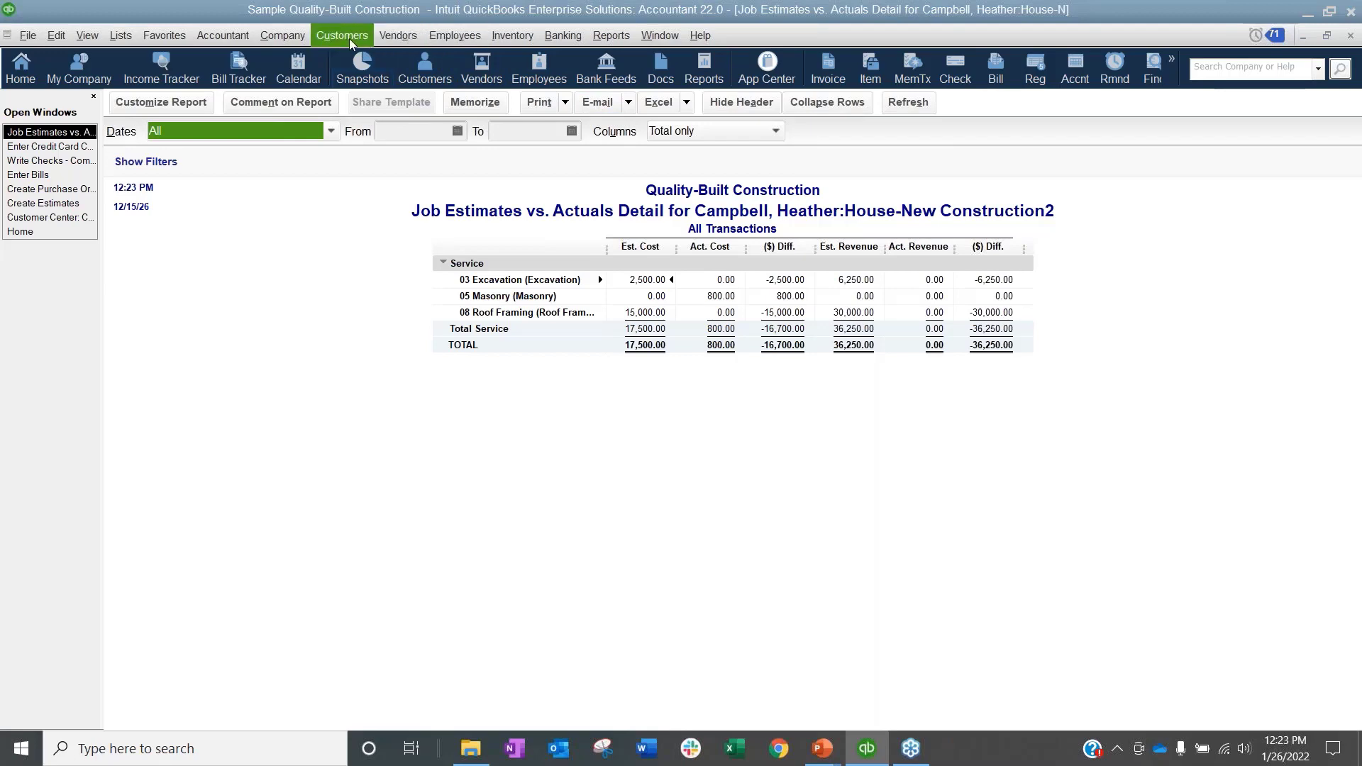
Step: Start a general journal entry and assign its first line to Job 1 under House-New Construction2
{"action": "left_click", "coordinate": [279, 37]}
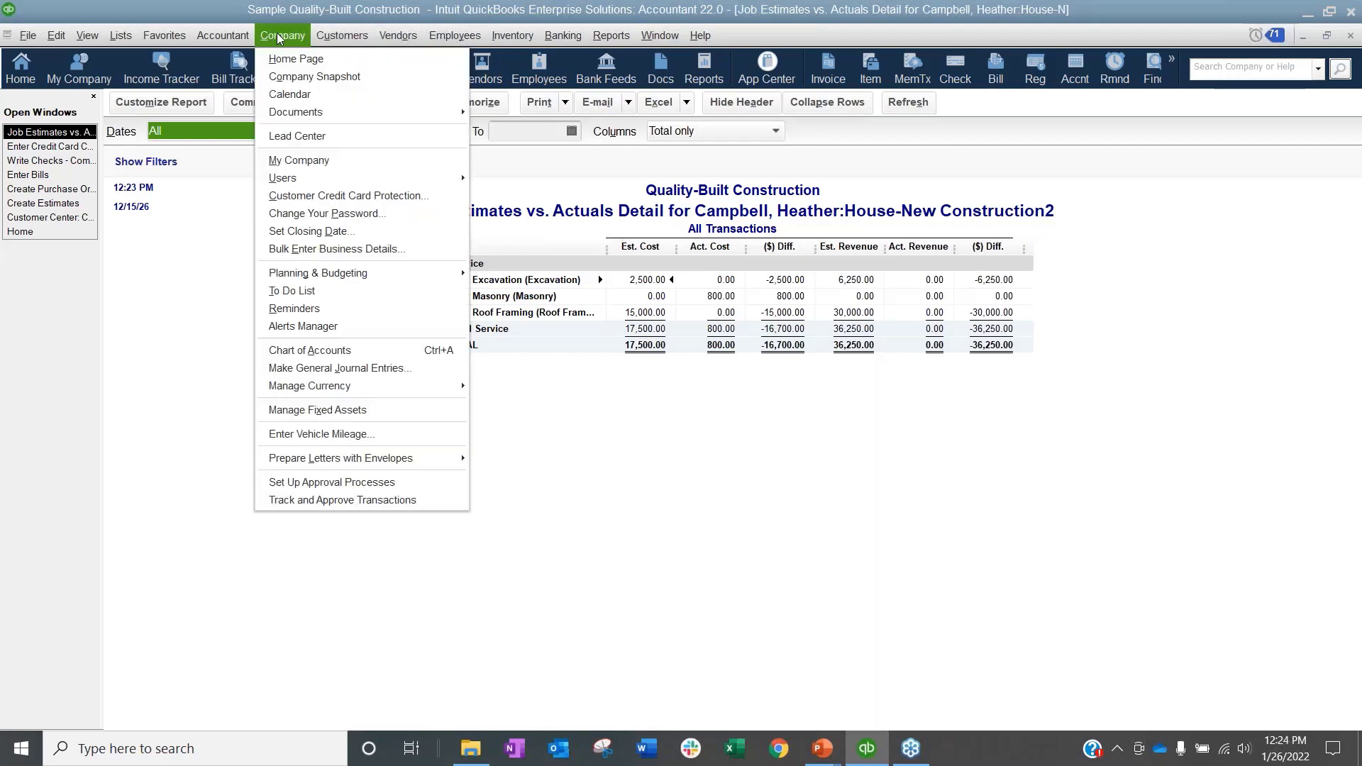
{"action": "left_click", "coordinate": [351, 368]}
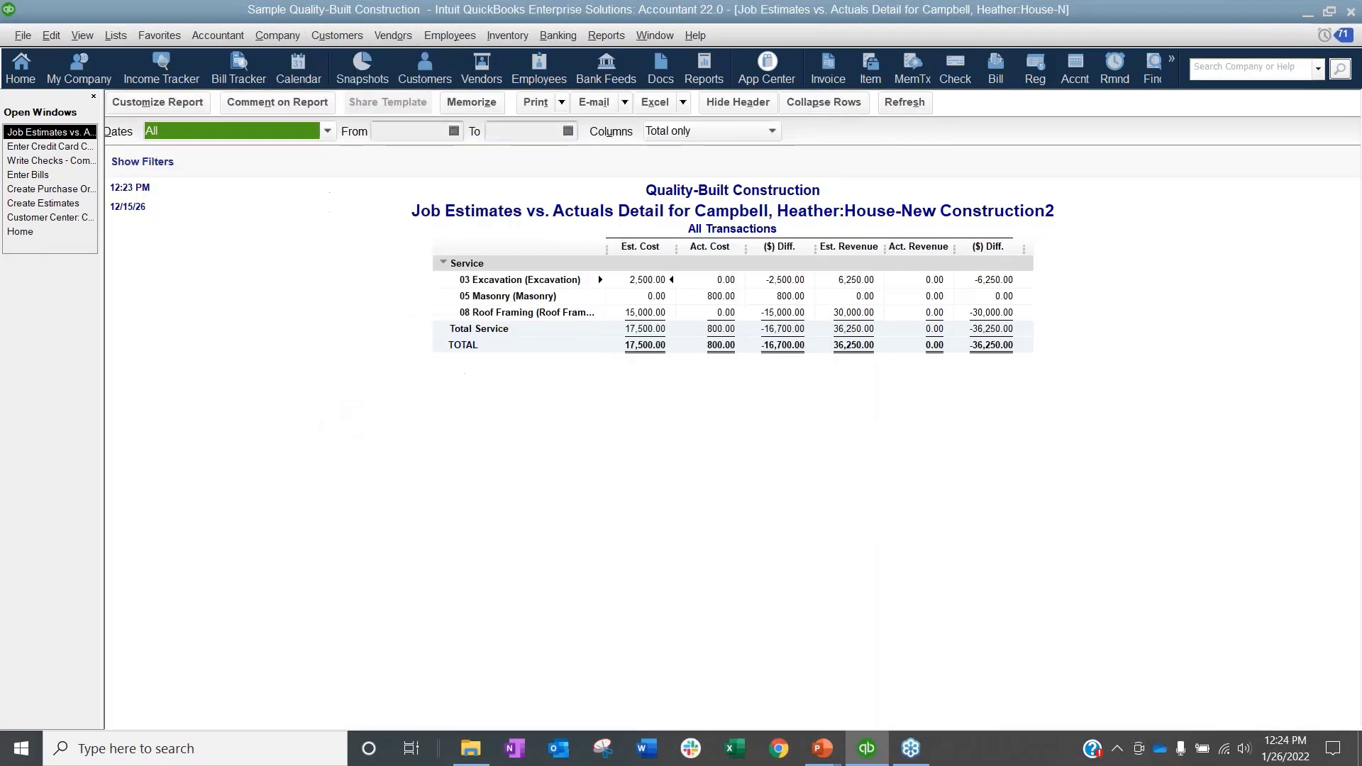
{"action": "left_click", "coordinate": [729, 369]}
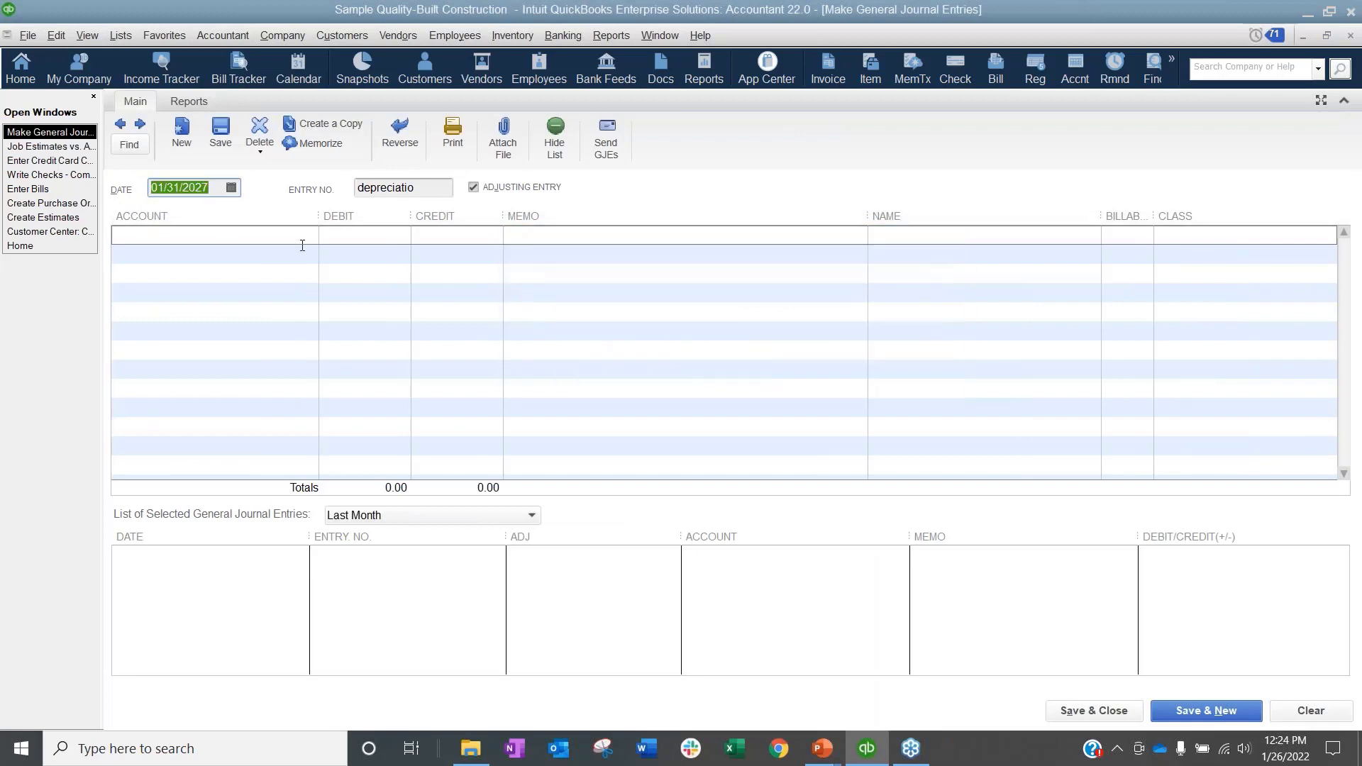
{"action": "left_click", "coordinate": [226, 235]}
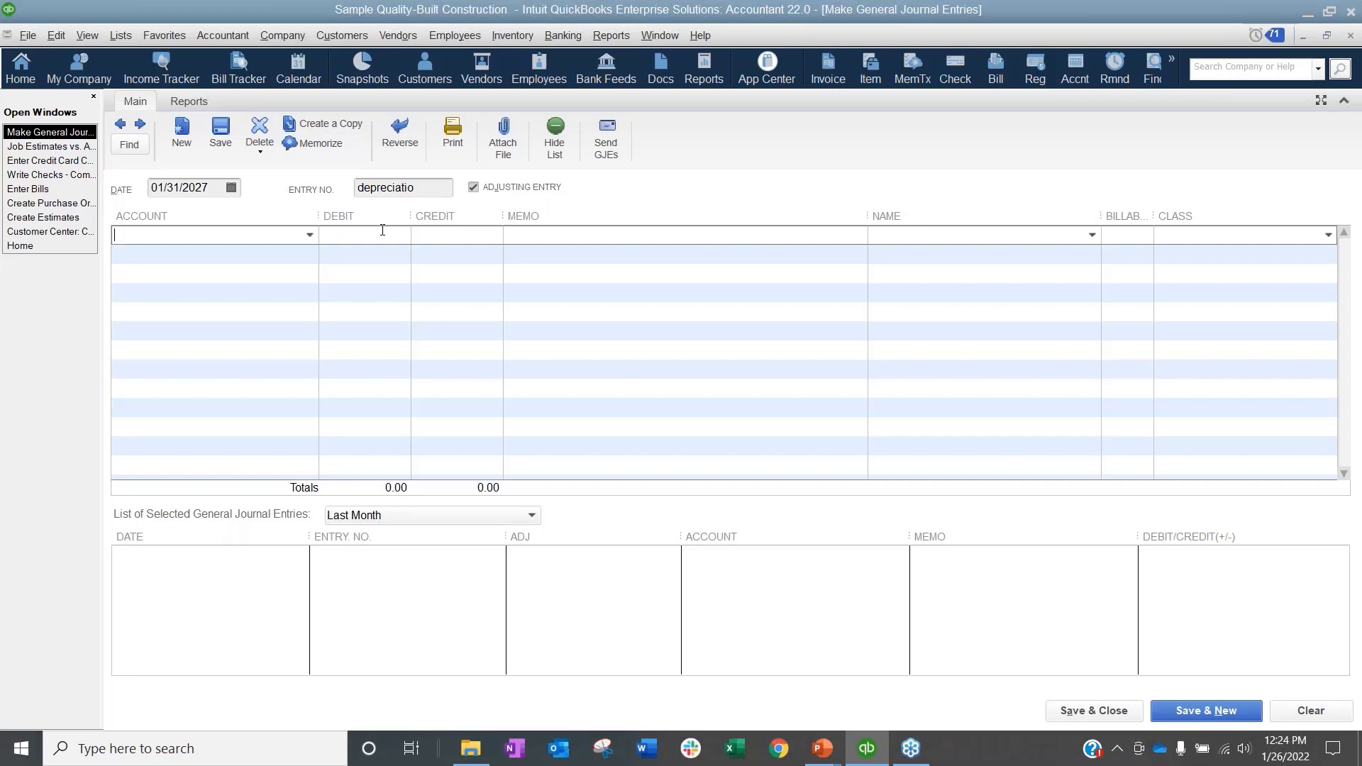
{"action": "left_click", "coordinate": [1092, 234]}
{"action": "left_click", "coordinate": [908, 394]}
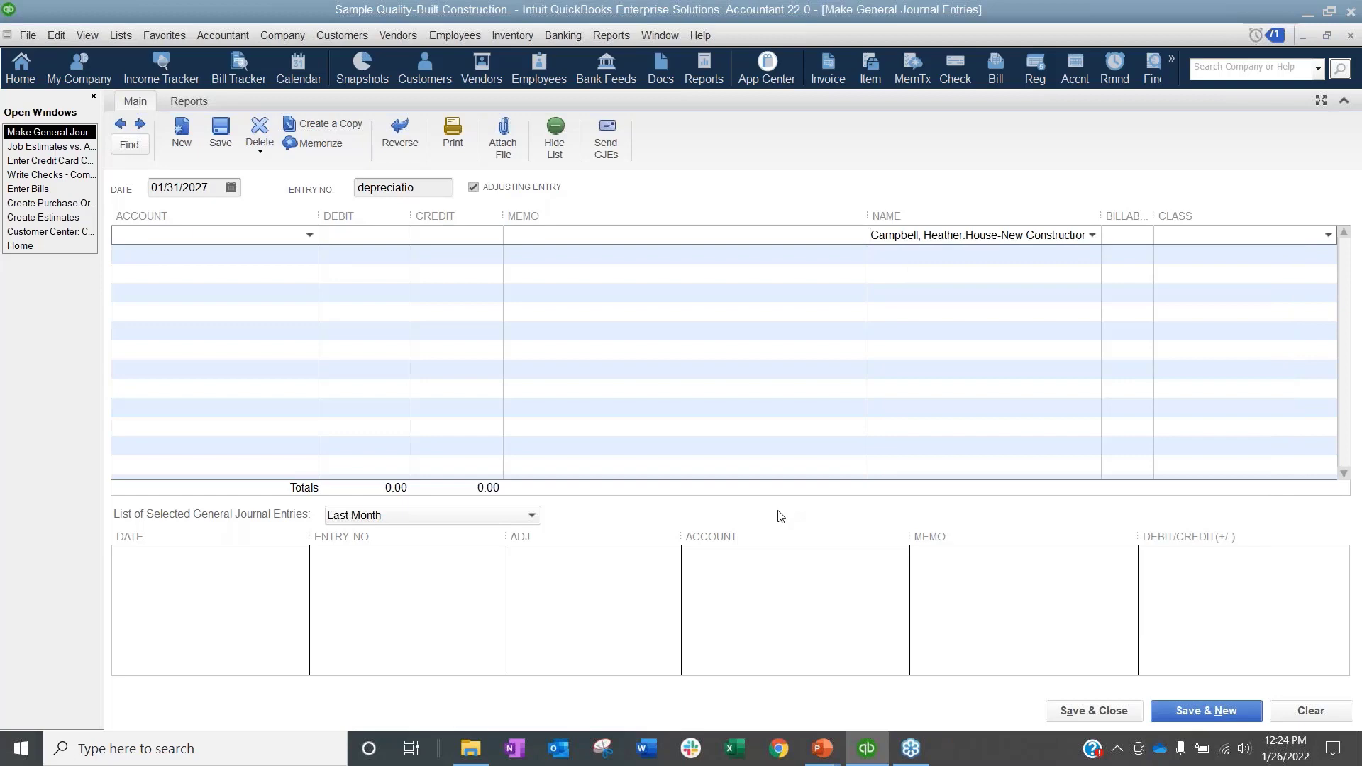
Step: Widen the journal entry's Name column to fit the full job name and close the entry without recording it
{"action": "left_click_drag", "start_coordinate": [867, 216], "coordinate": [758, 216]}
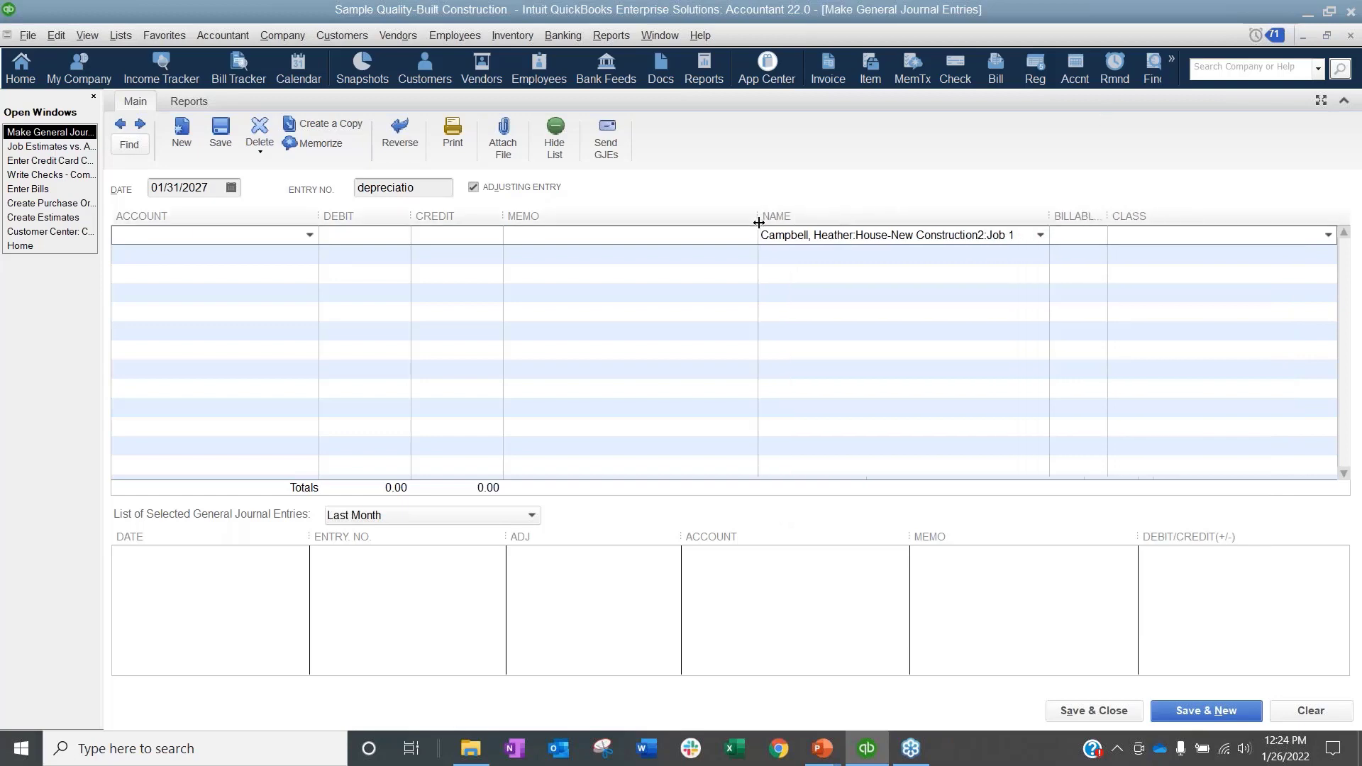
{"action": "left_click_drag", "start_coordinate": [1050, 216], "coordinate": [1062, 216]}
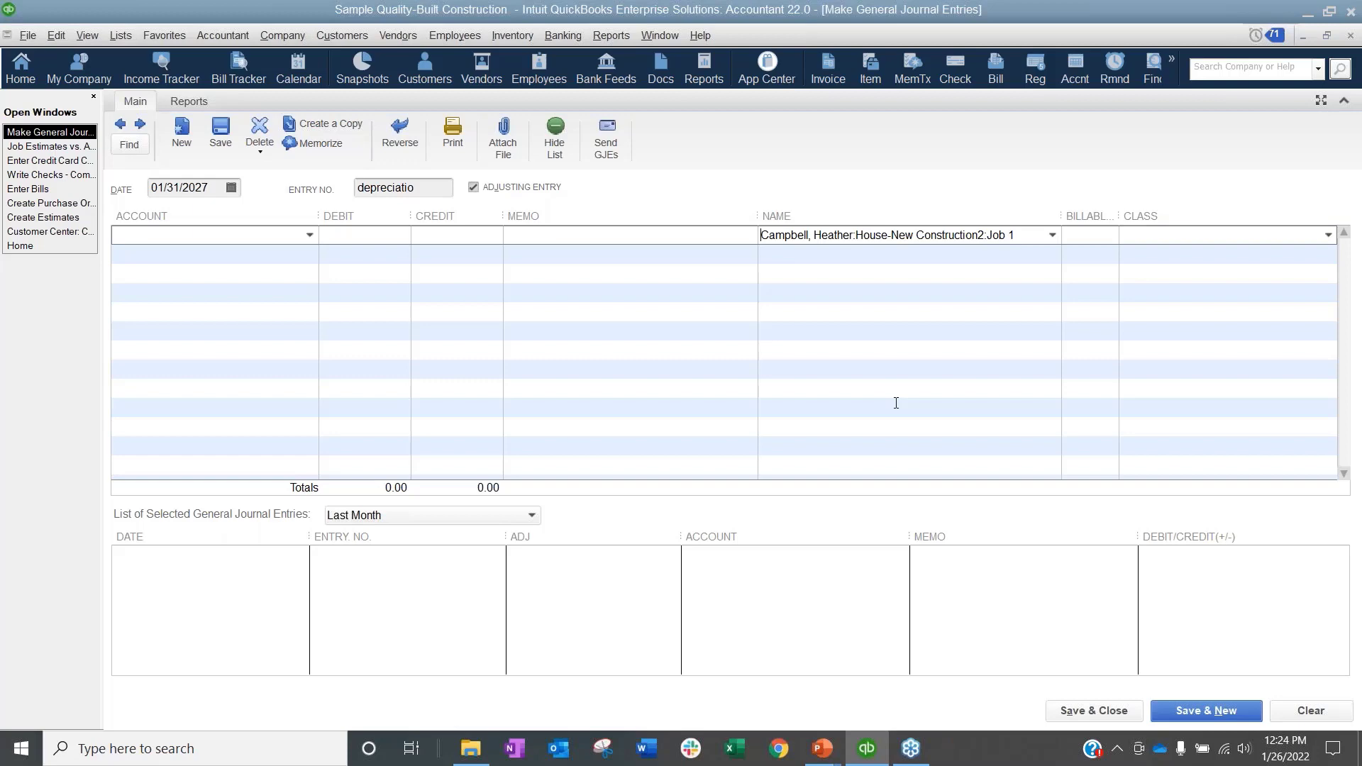
{"action": "left_click", "coordinate": [1351, 36]}
{"action": "left_click", "coordinate": [683, 243]}
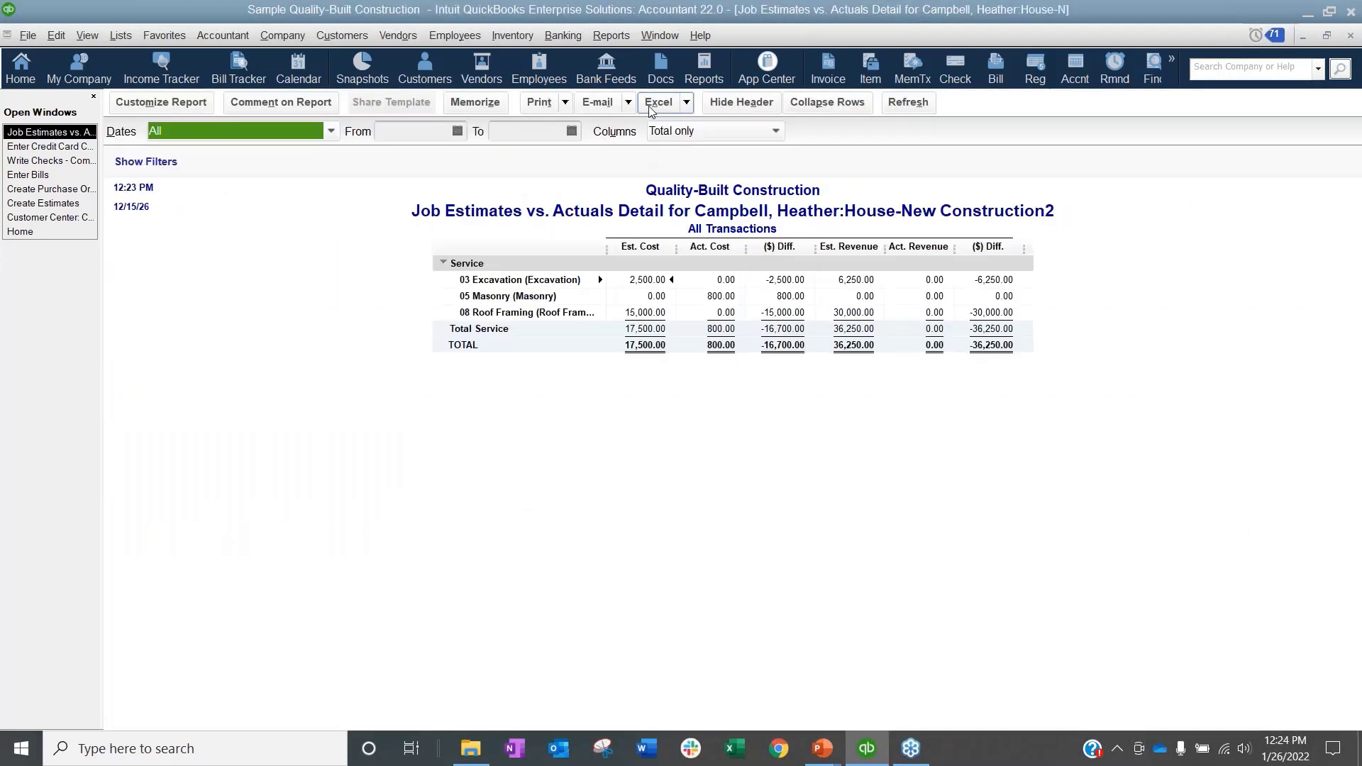
Step: Open Batch Enter Transactions and set the transaction type to Credit Card Charges & Credits
{"action": "left_click", "coordinate": [611, 35]}
{"action": "mouse_move", "coordinate": [273, 41]}
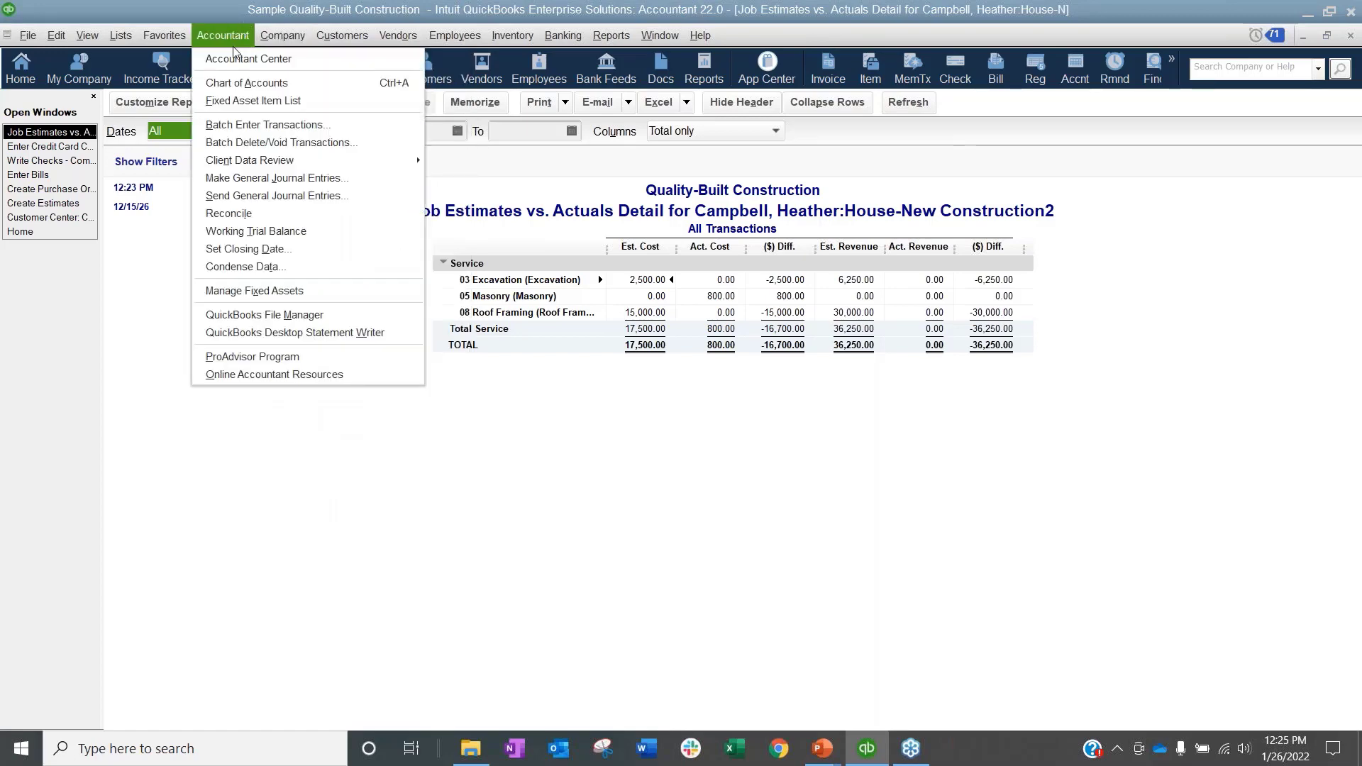
{"action": "left_click", "coordinate": [251, 124]}
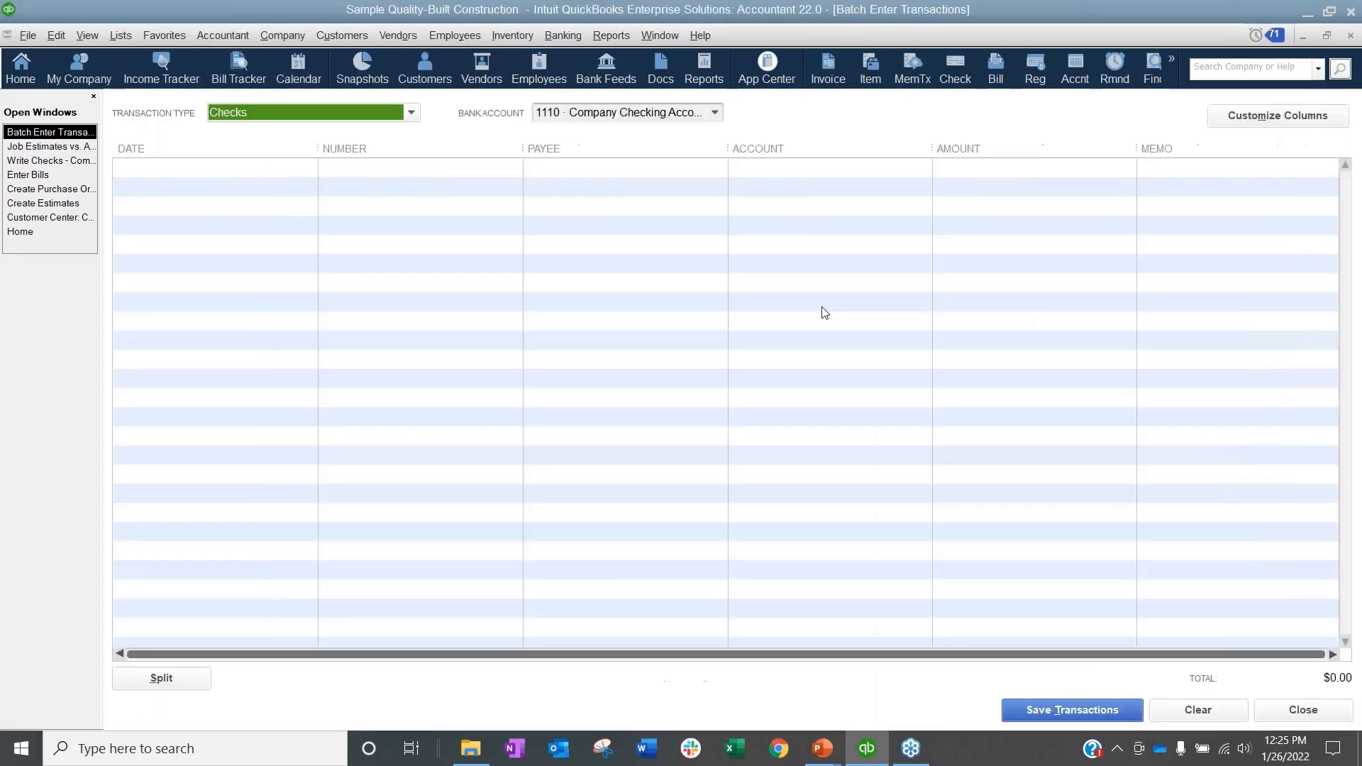
{"action": "left_click", "coordinate": [411, 113]}
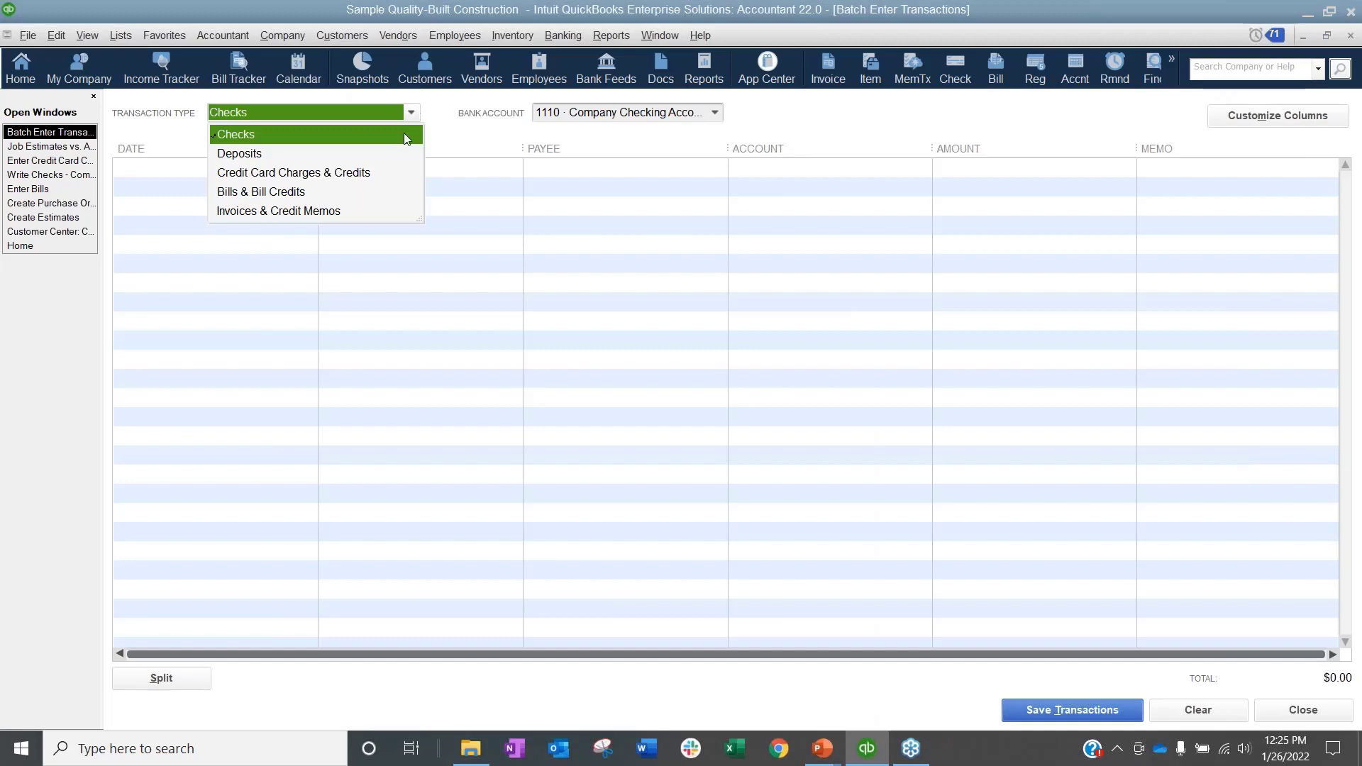
{"action": "left_click", "coordinate": [283, 173]}
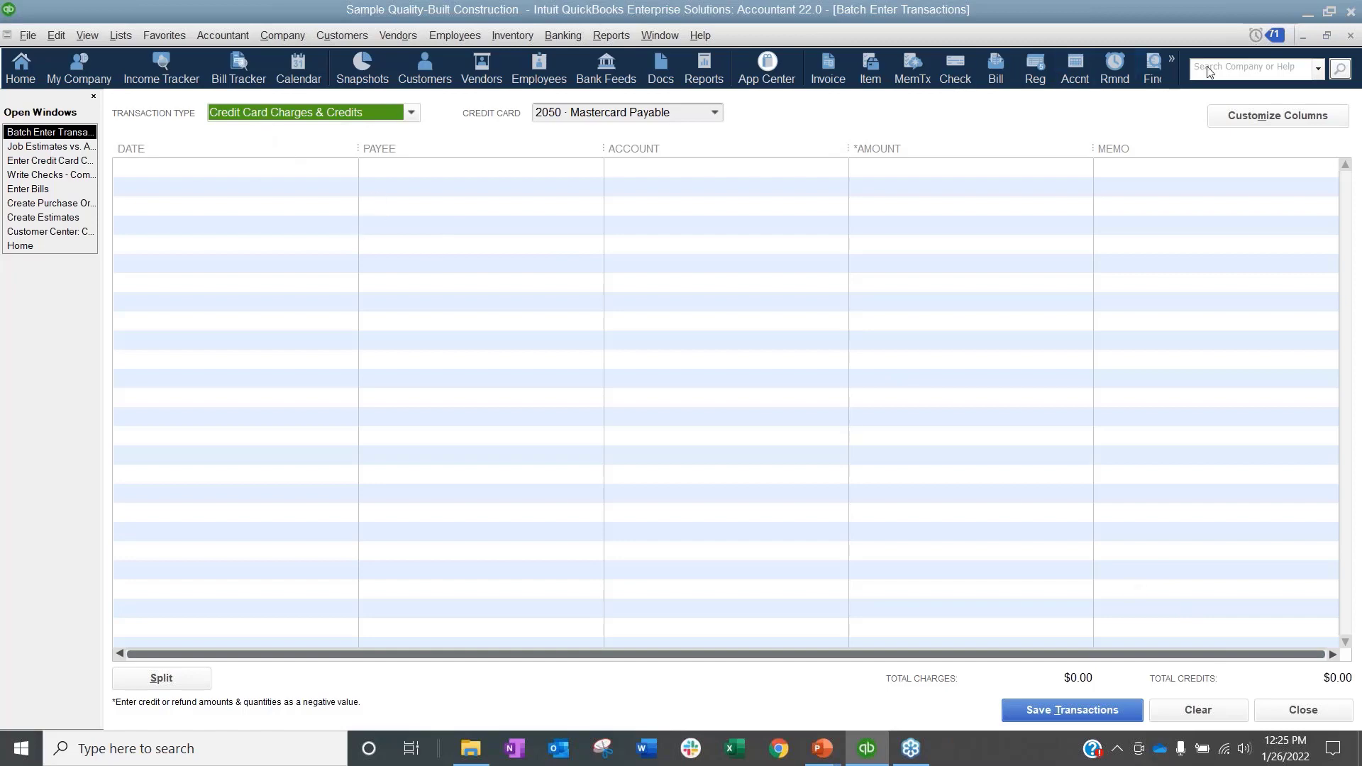
Step: Check the available batch entry columns, such as Item, and close the batch window without changing the columns
{"action": "left_click", "coordinate": [1238, 116]}
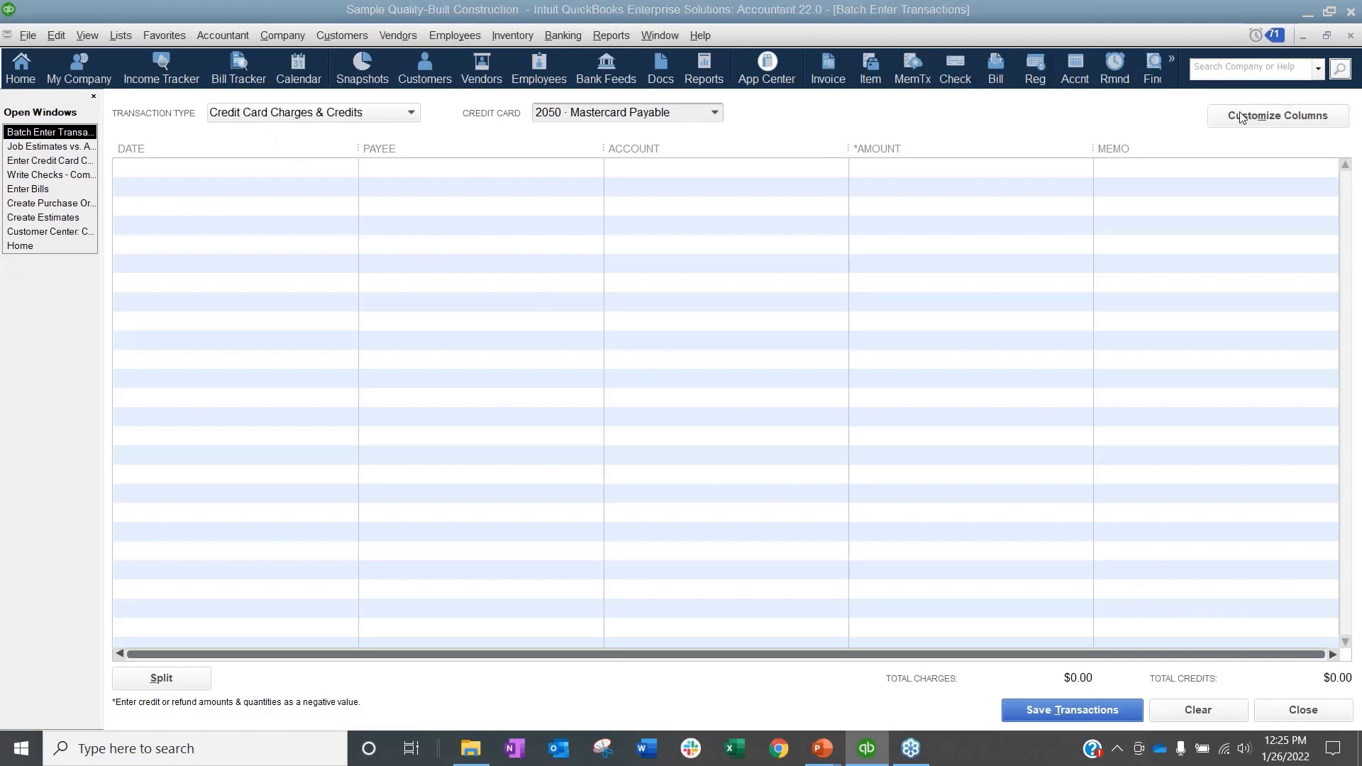
{"action": "left_click", "coordinate": [261, 367]}
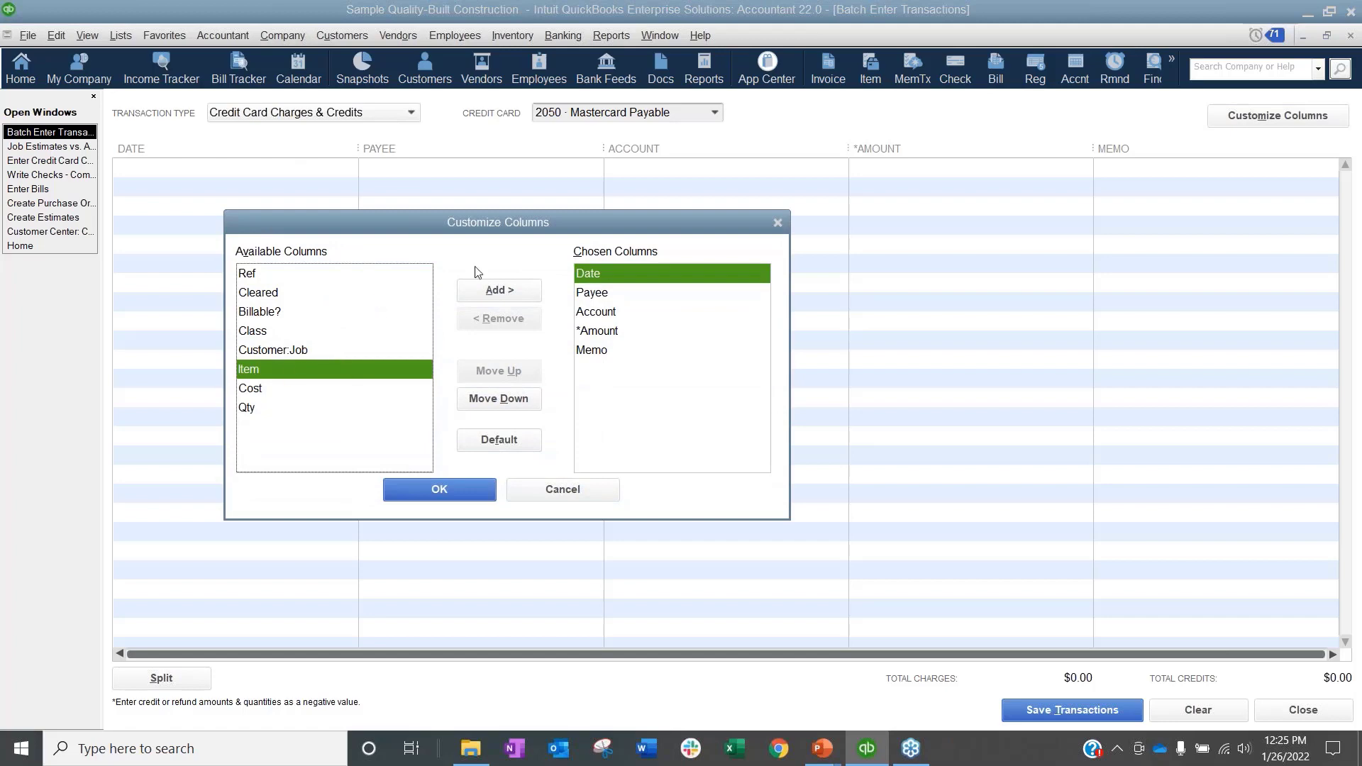
{"action": "left_click", "coordinate": [562, 488]}
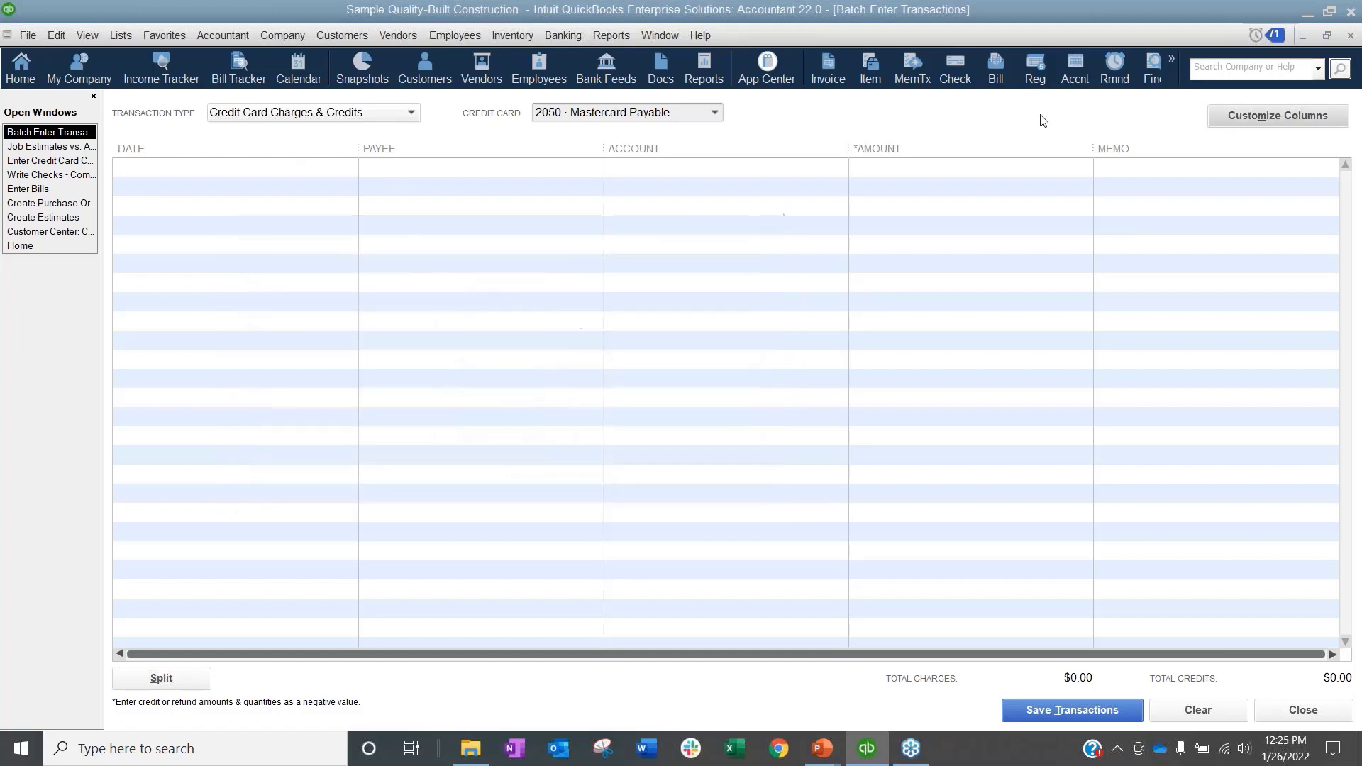
{"action": "left_click", "coordinate": [1348, 37]}
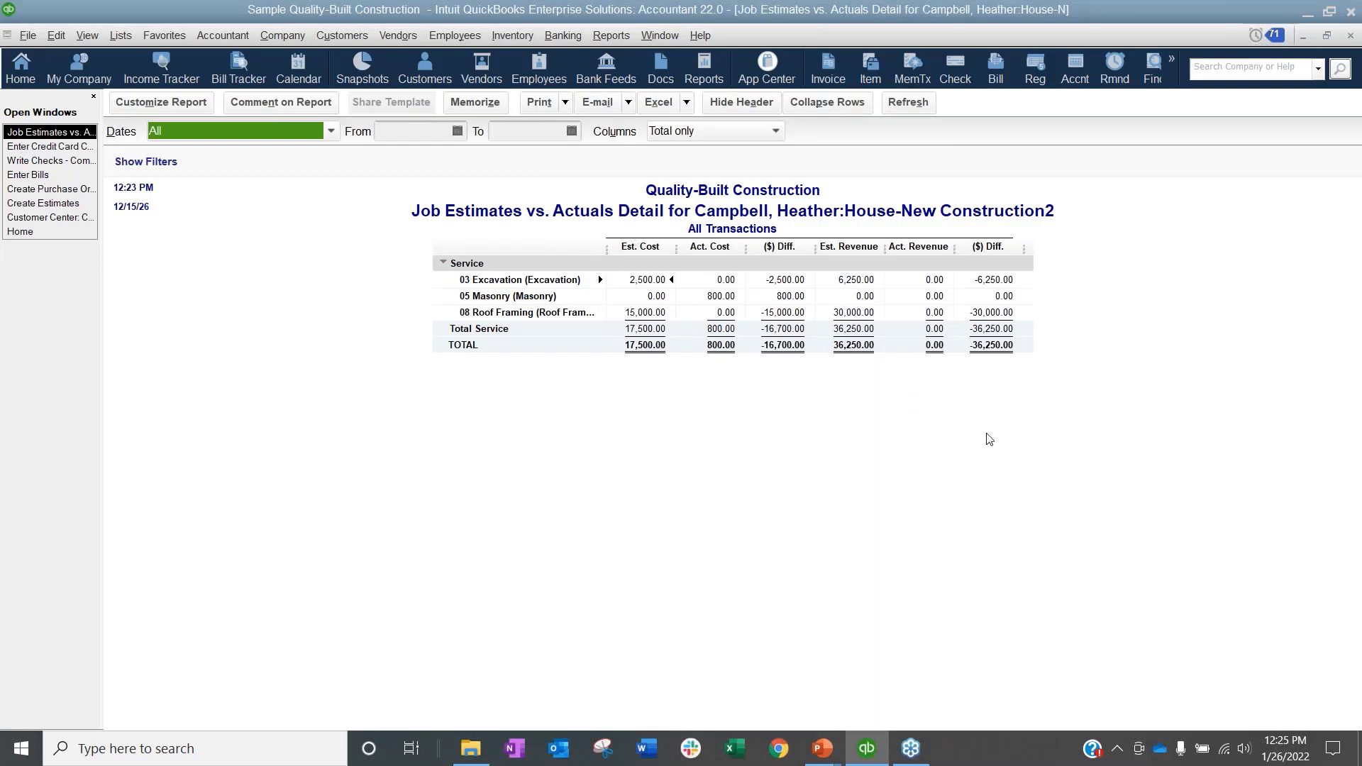
Step: Return to the pending AAA Tech Consultants bill, save it with its future date and start a new bill
{"action": "left_click", "coordinate": [50, 176]}
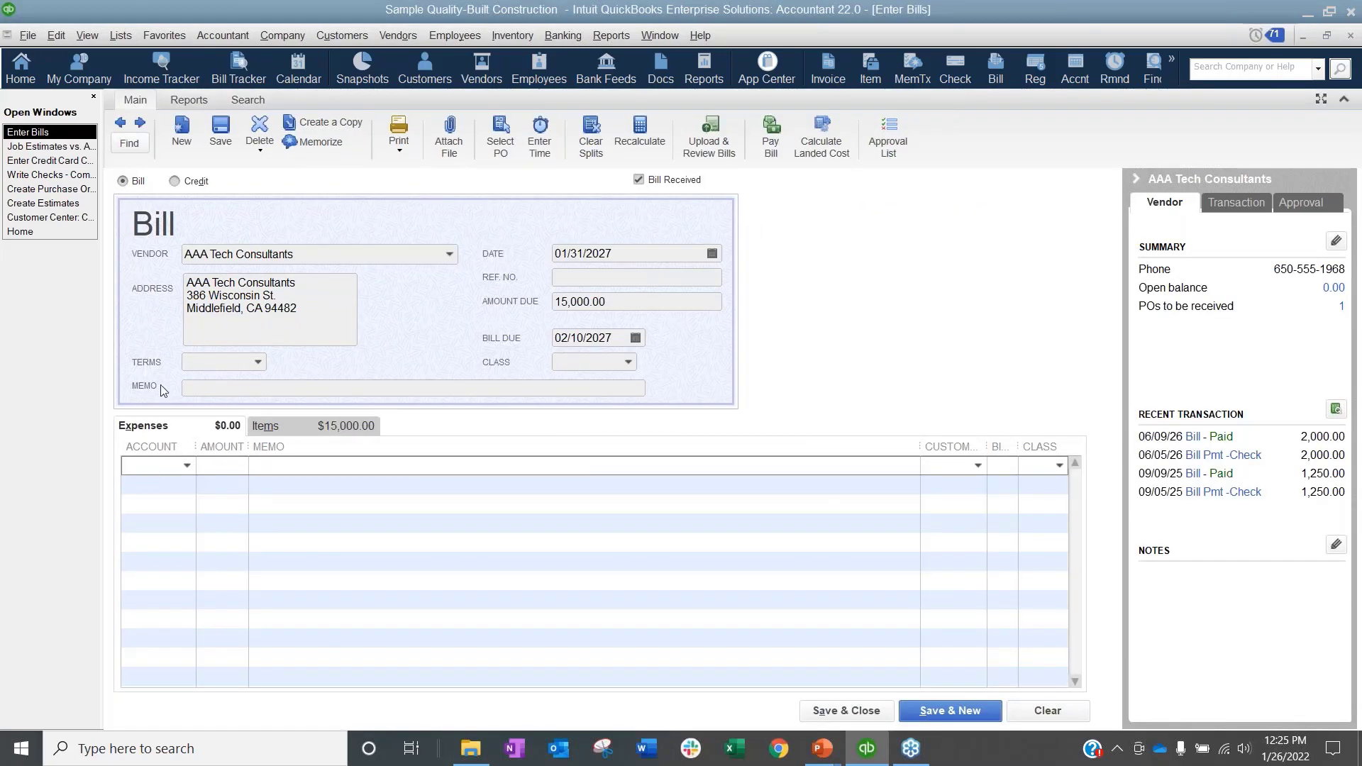
{"action": "left_click", "coordinate": [221, 140]}
{"action": "left_click", "coordinate": [649, 281]}
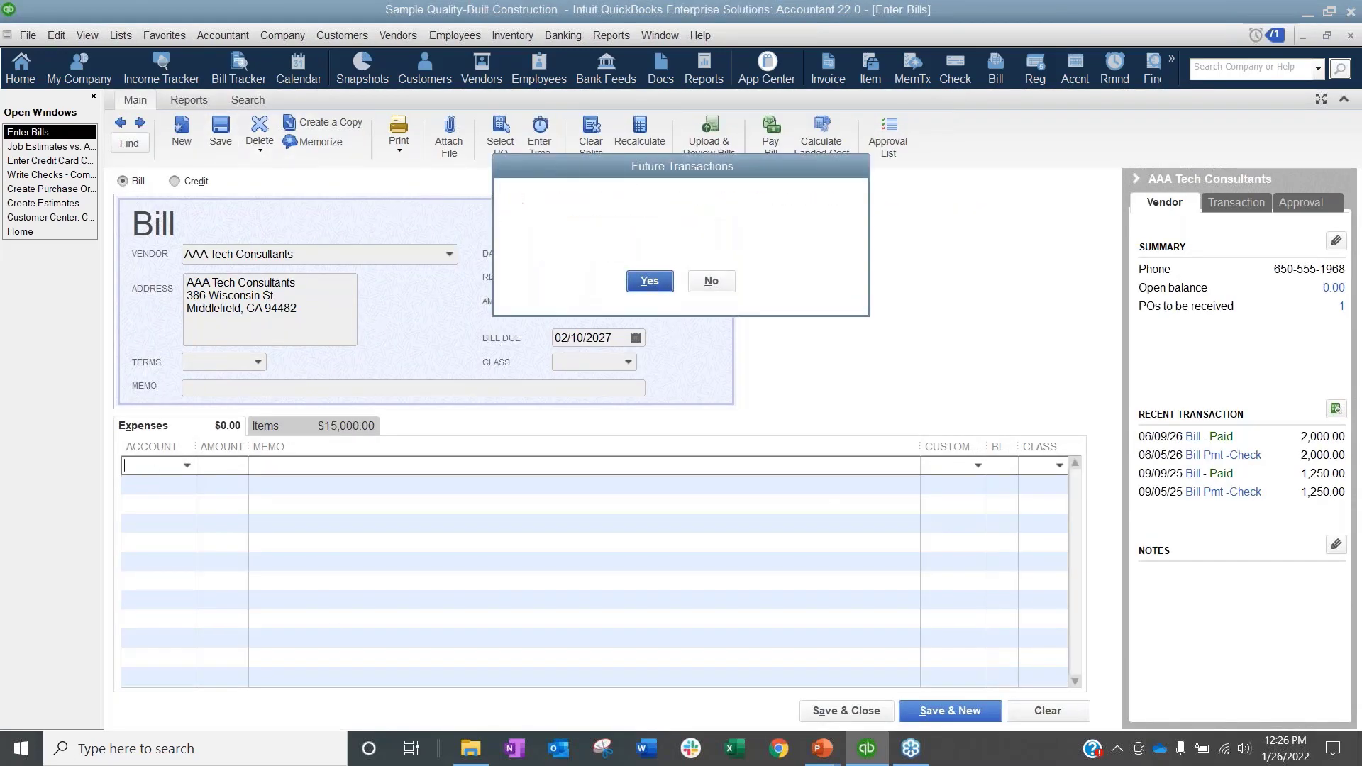
{"action": "left_click", "coordinate": [950, 711]}
Step: Select Alan's Diner as the bill's vendor and use account 2200 Customer Deposits on the first expense line
{"action": "left_click", "coordinate": [449, 254]}
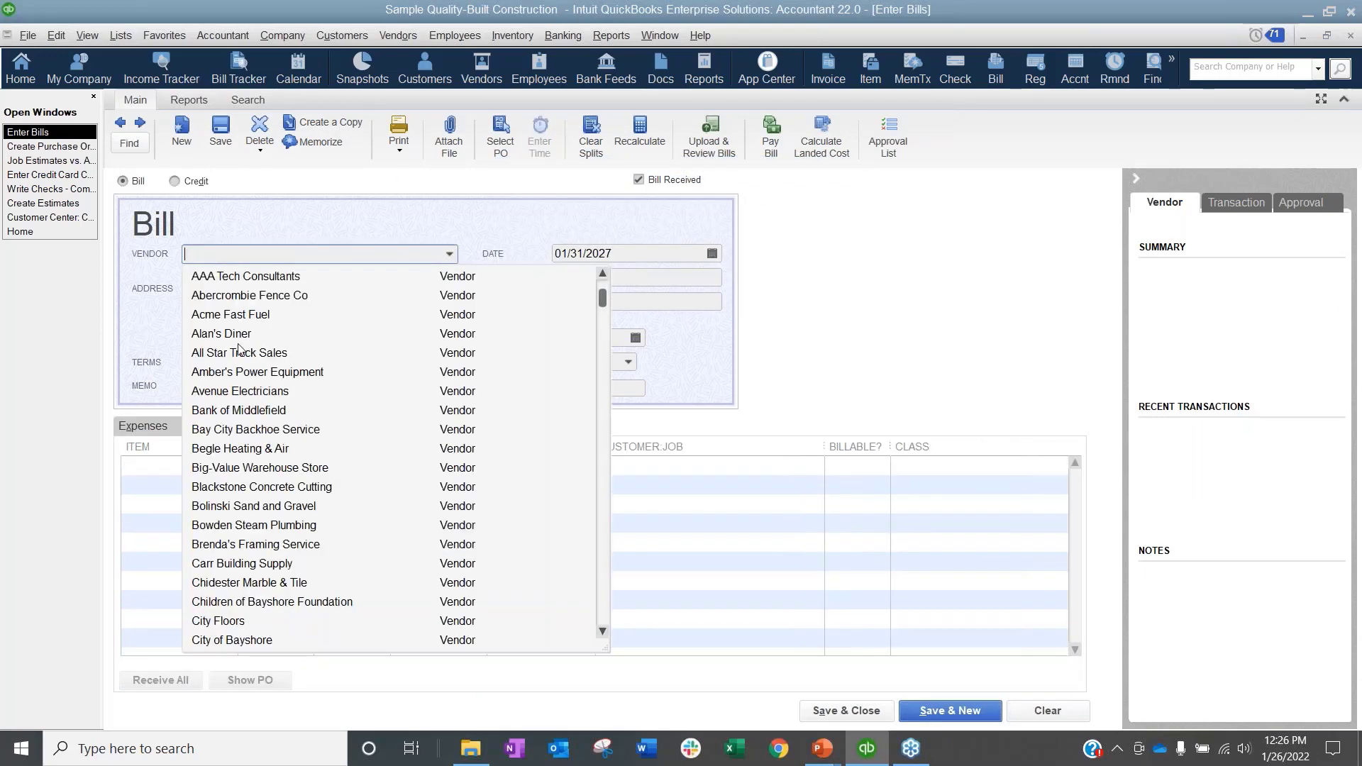
{"action": "left_click", "coordinate": [239, 339]}
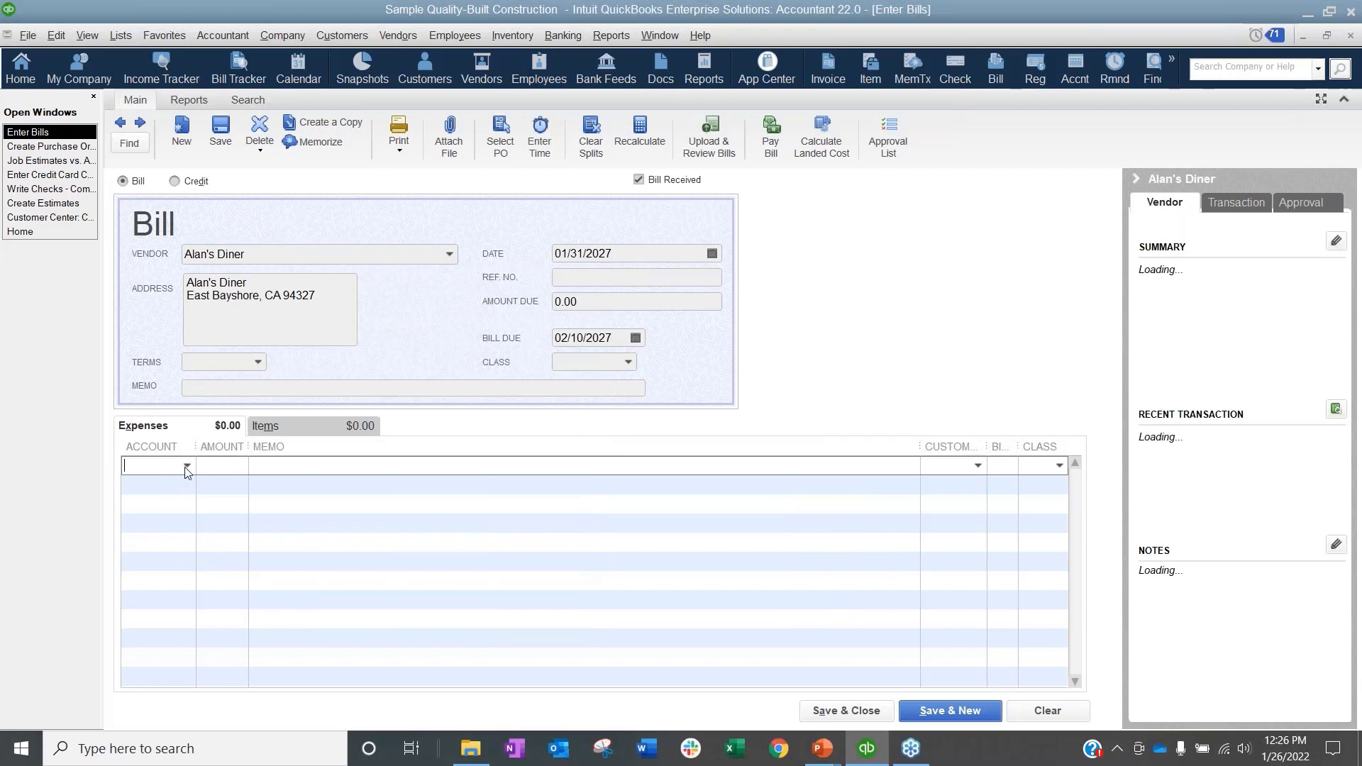
{"action": "left_click", "coordinate": [187, 466]}
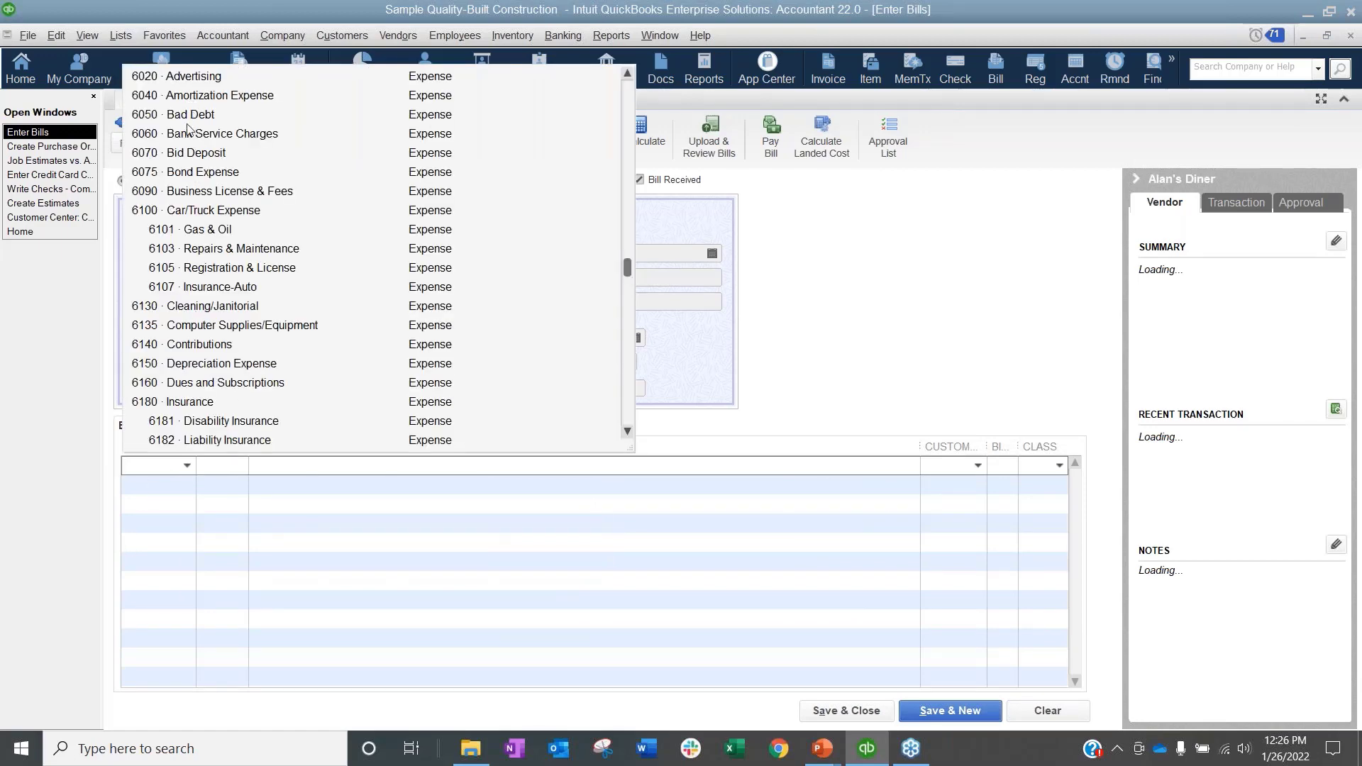
{"action": "scroll", "coordinate": [227, 300], "scroll_direction": "up", "scroll_amount": 15}
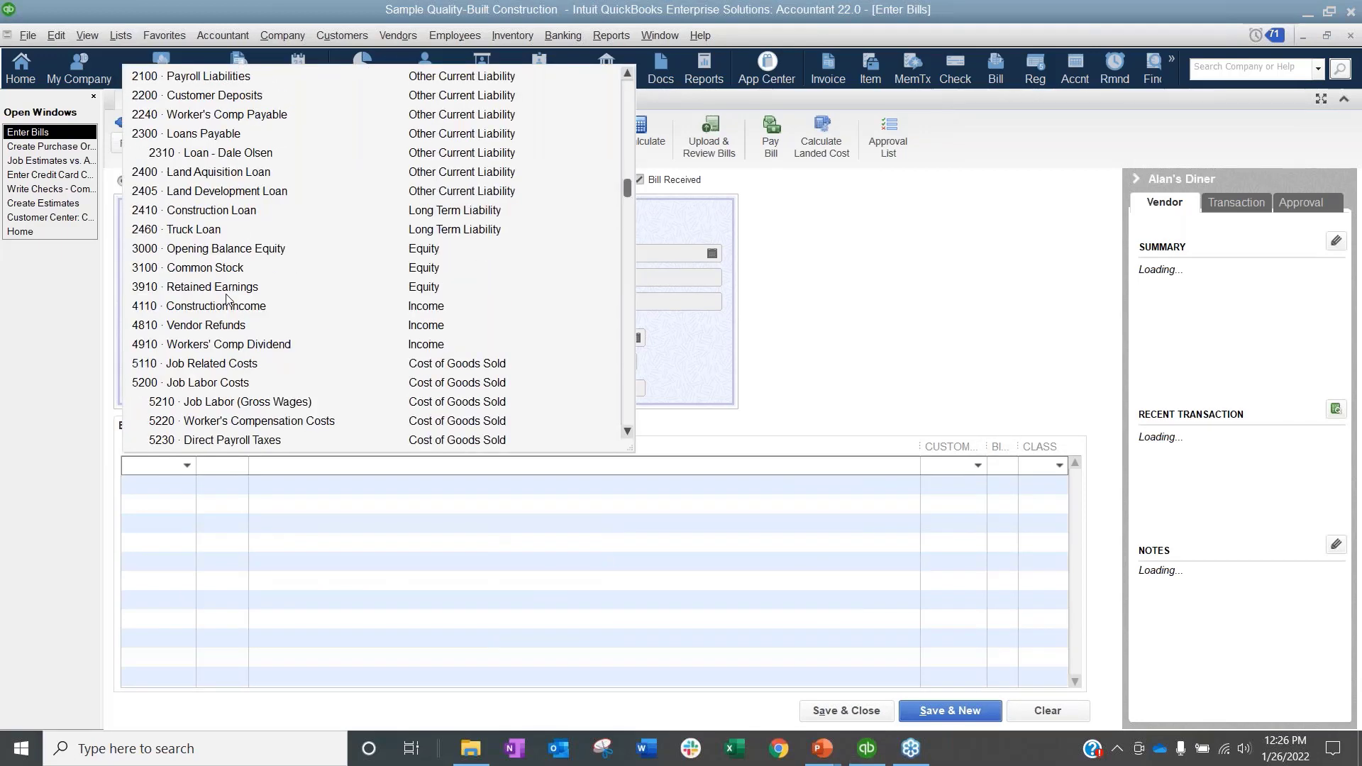
{"action": "left_click", "coordinate": [241, 211]}
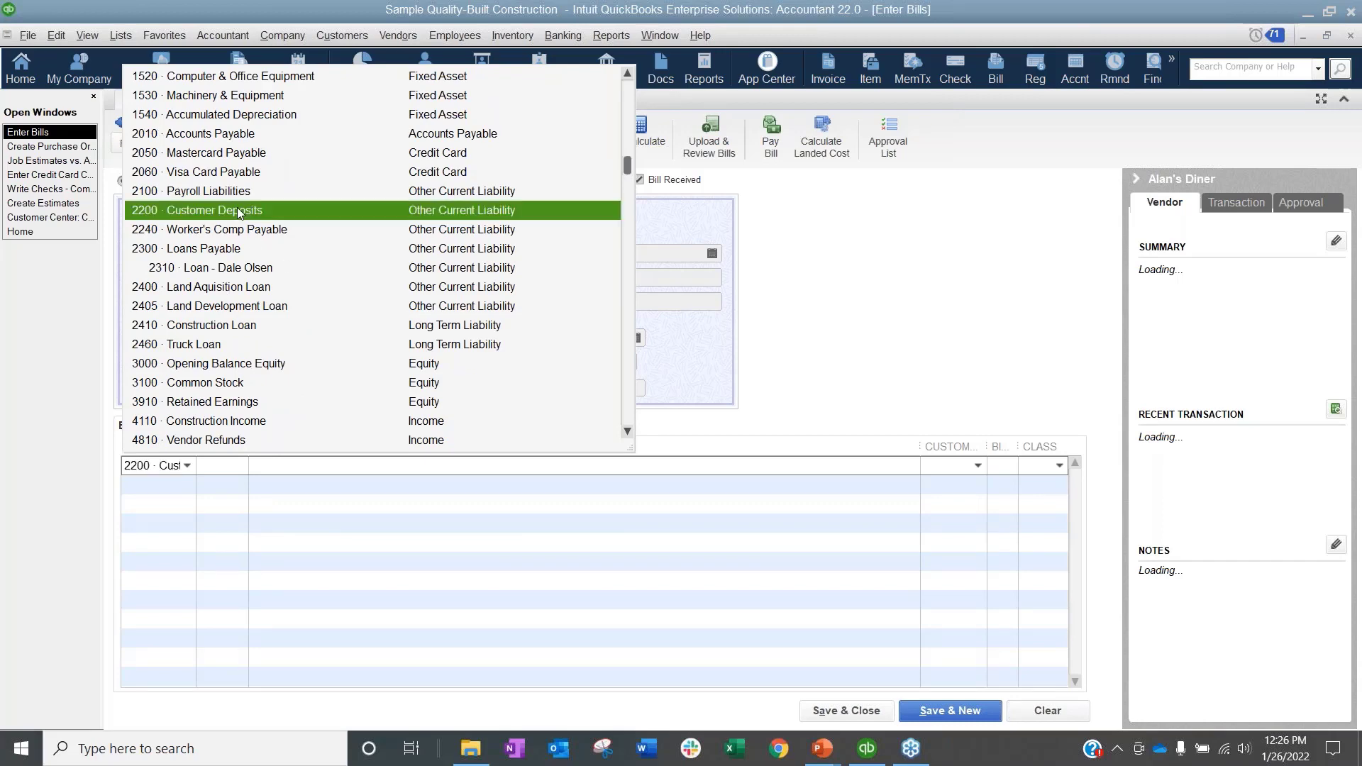
Step: Set the Customer Deposits line's amount to 8,000 and save the bill with its future date
{"action": "left_click", "coordinate": [229, 468]}
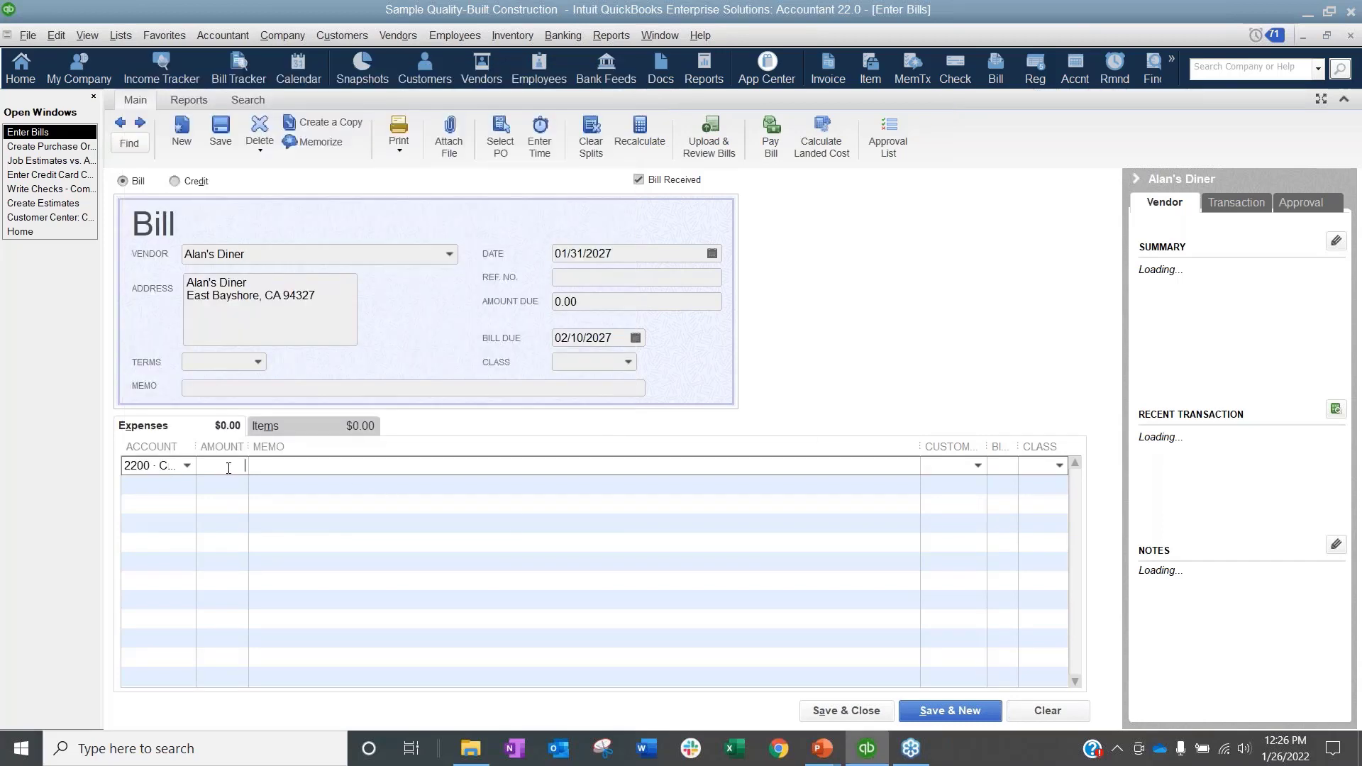
{"action": "type", "text": "8000"}
{"action": "key", "text": "Tab"}
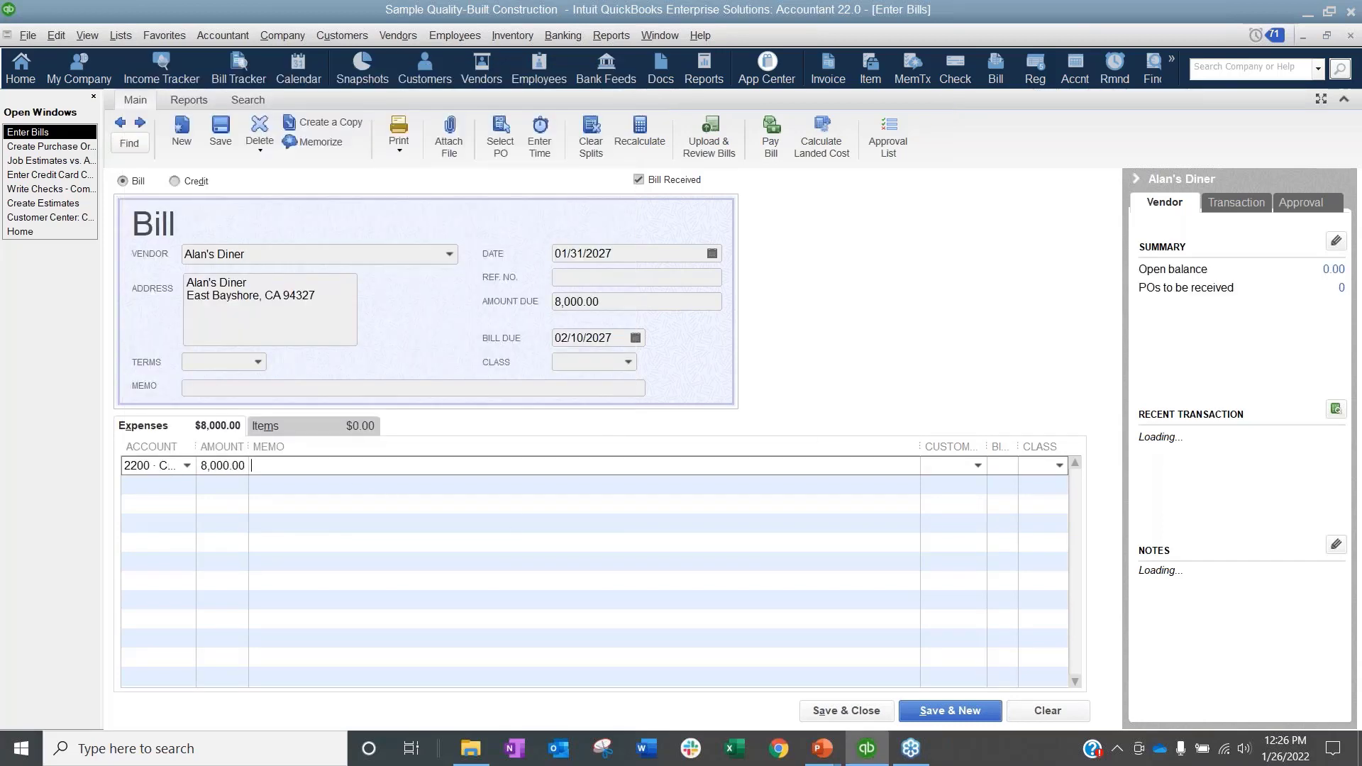
{"action": "key", "text": "alt+s"}
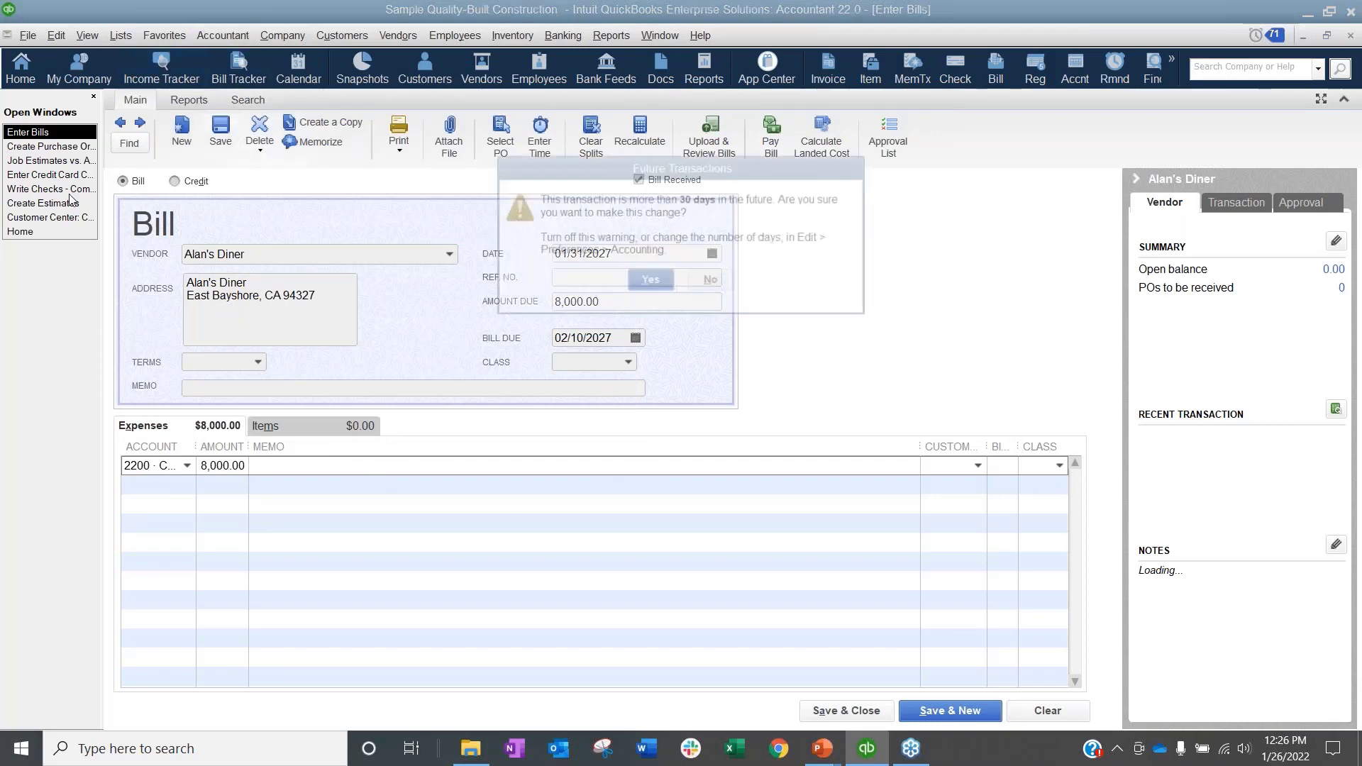
{"action": "left_click", "coordinate": [642, 282]}
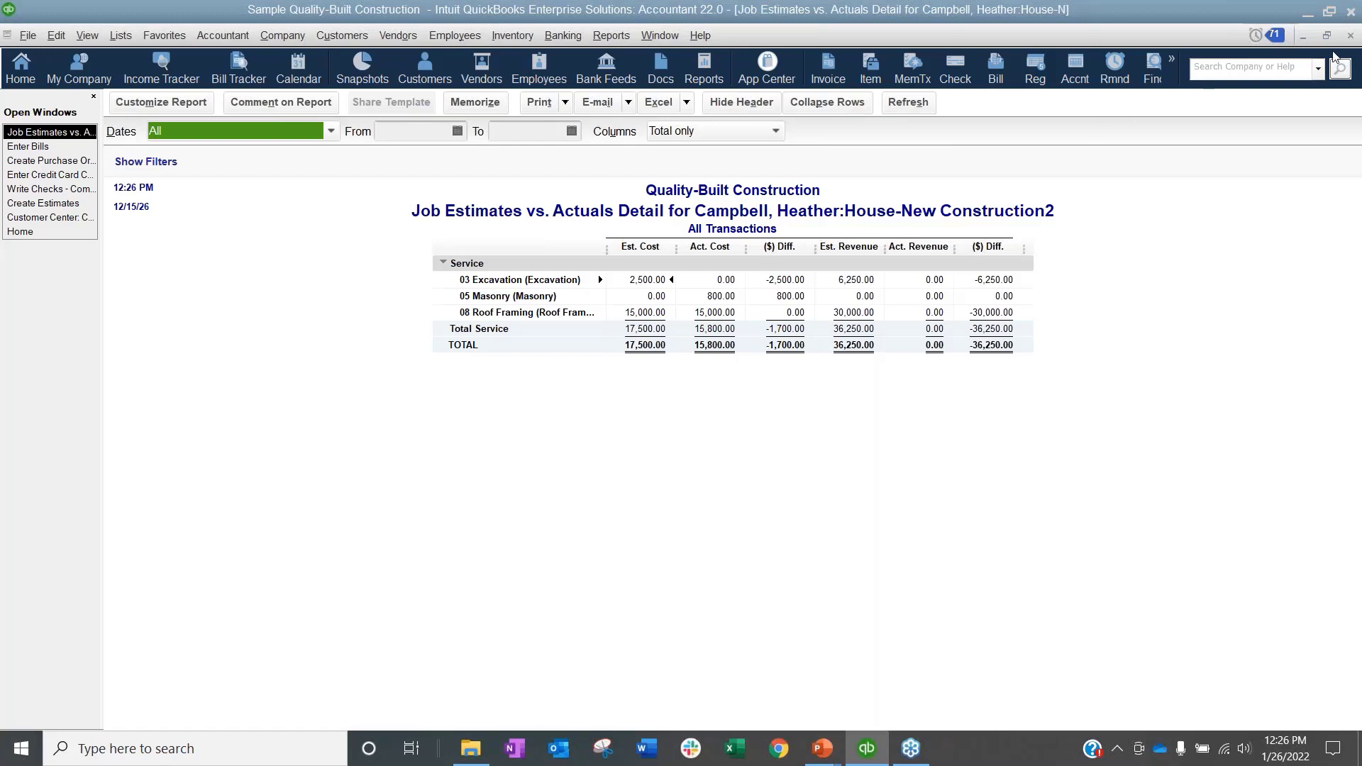
Step: Close the job estimates report and open the Dec 14 to Dec 20, 2026 weekly timesheet for the second employee listed
{"action": "left_click", "coordinate": [1350, 35]}
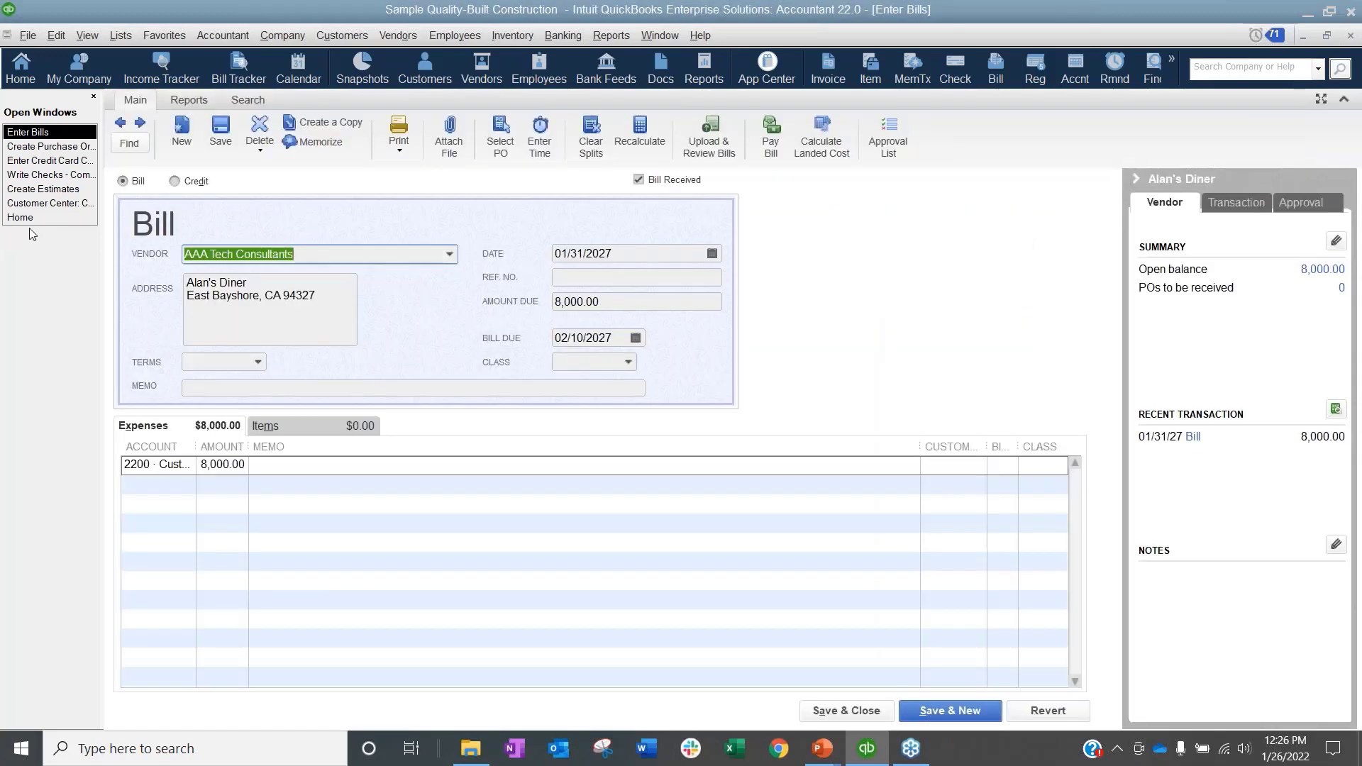
{"action": "left_click", "coordinate": [443, 34]}
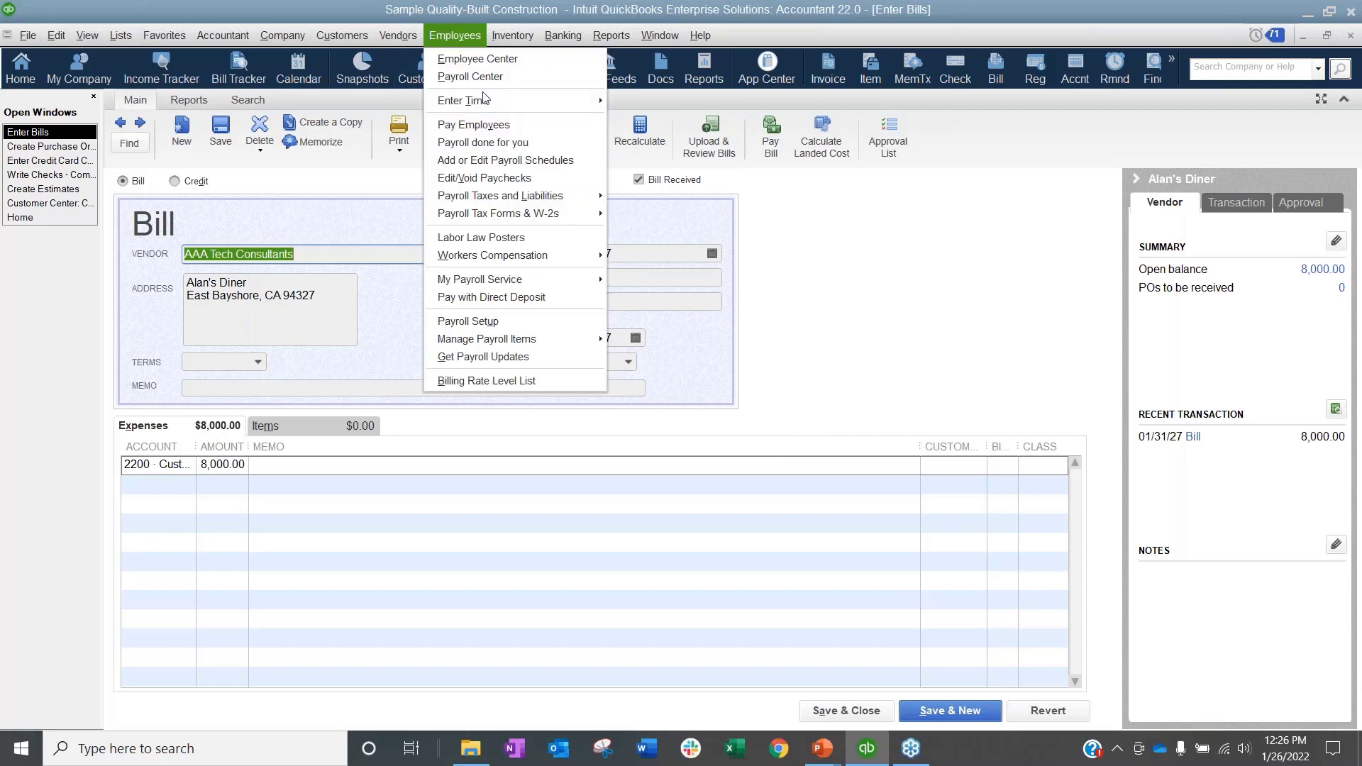
{"action": "mouse_move", "coordinate": [486, 103]}
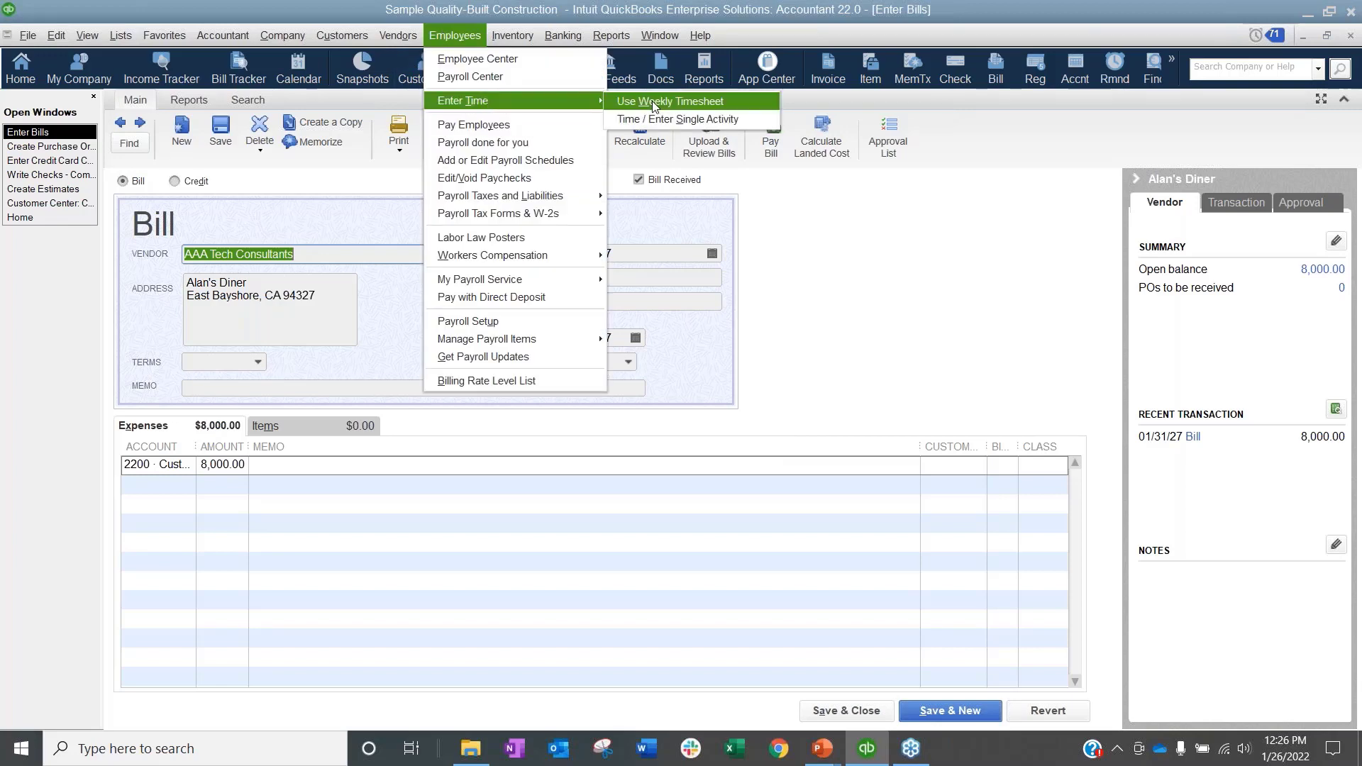
{"action": "left_click", "coordinate": [653, 103]}
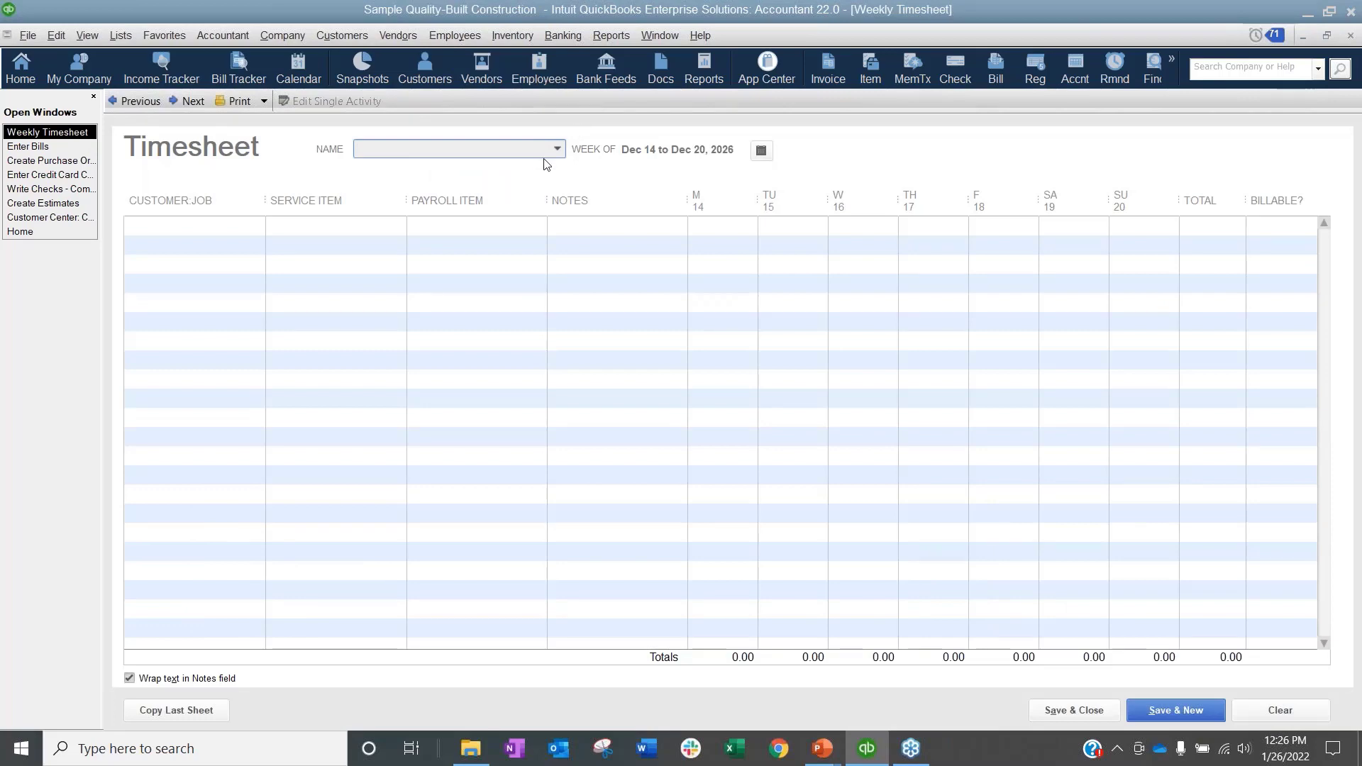
{"action": "left_click", "coordinate": [558, 149]}
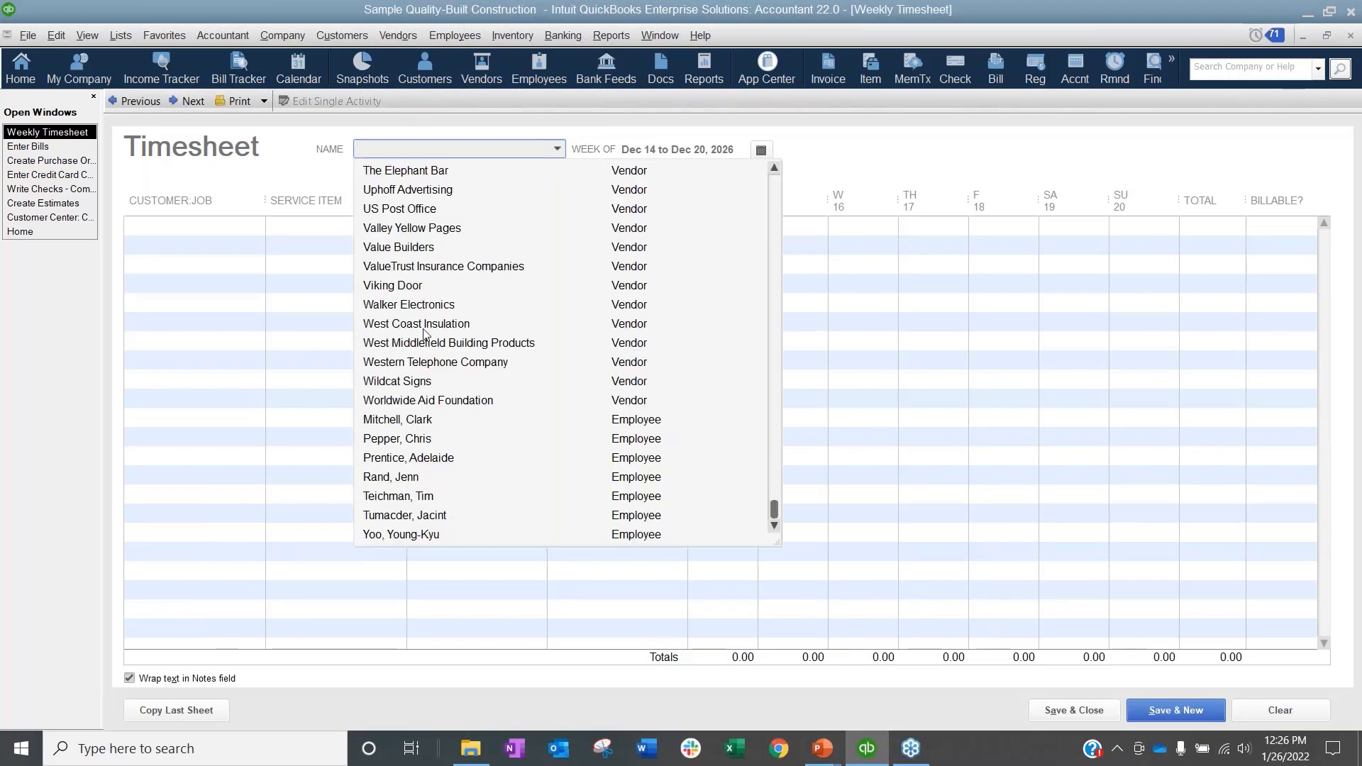
{"action": "left_click", "coordinate": [424, 440]}
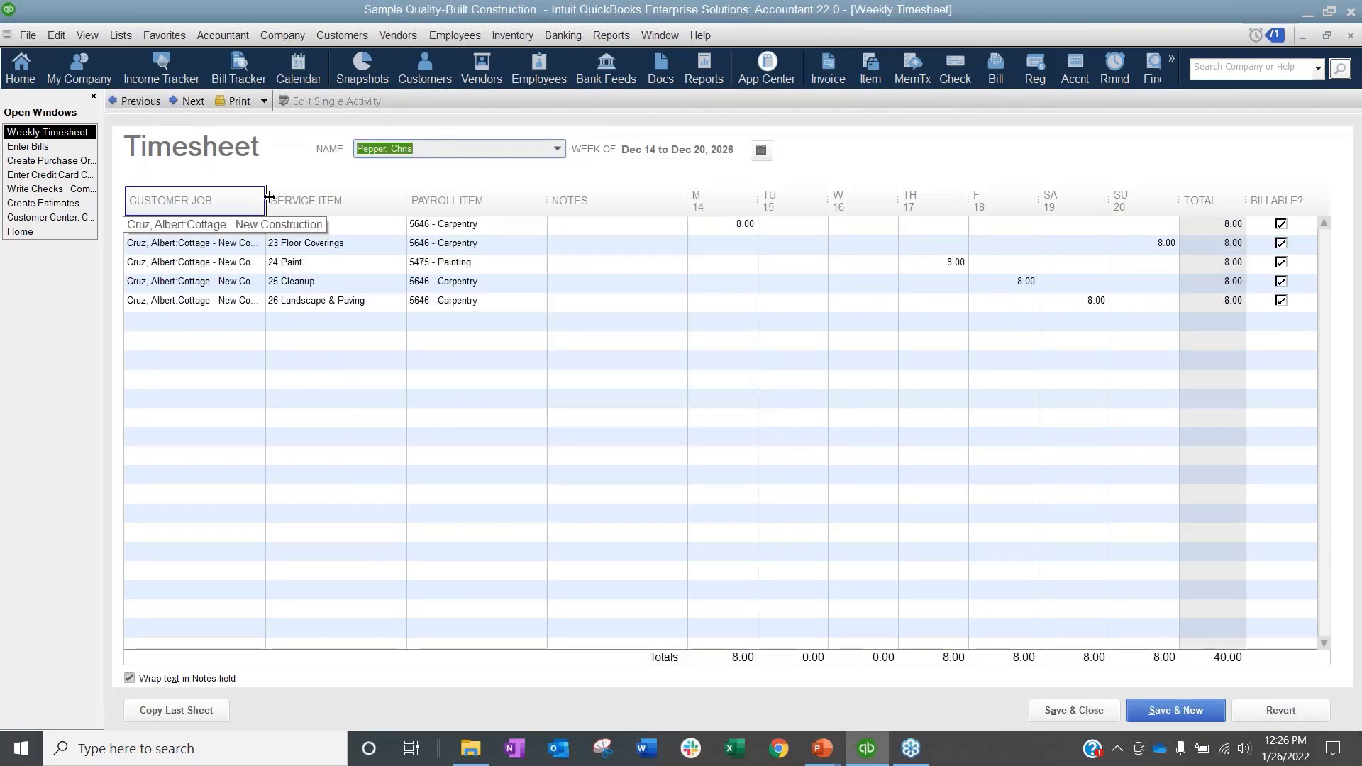
Step: Widen the timesheet's Customer:Job column and reassign the 26 Landscape & Paving line to Job 1 under House-New Construction2
{"action": "left_click_drag", "start_coordinate": [266, 208], "coordinate": [387, 208]}
{"action": "left_click", "coordinate": [376, 302]}
{"action": "left_click", "coordinate": [379, 302]}
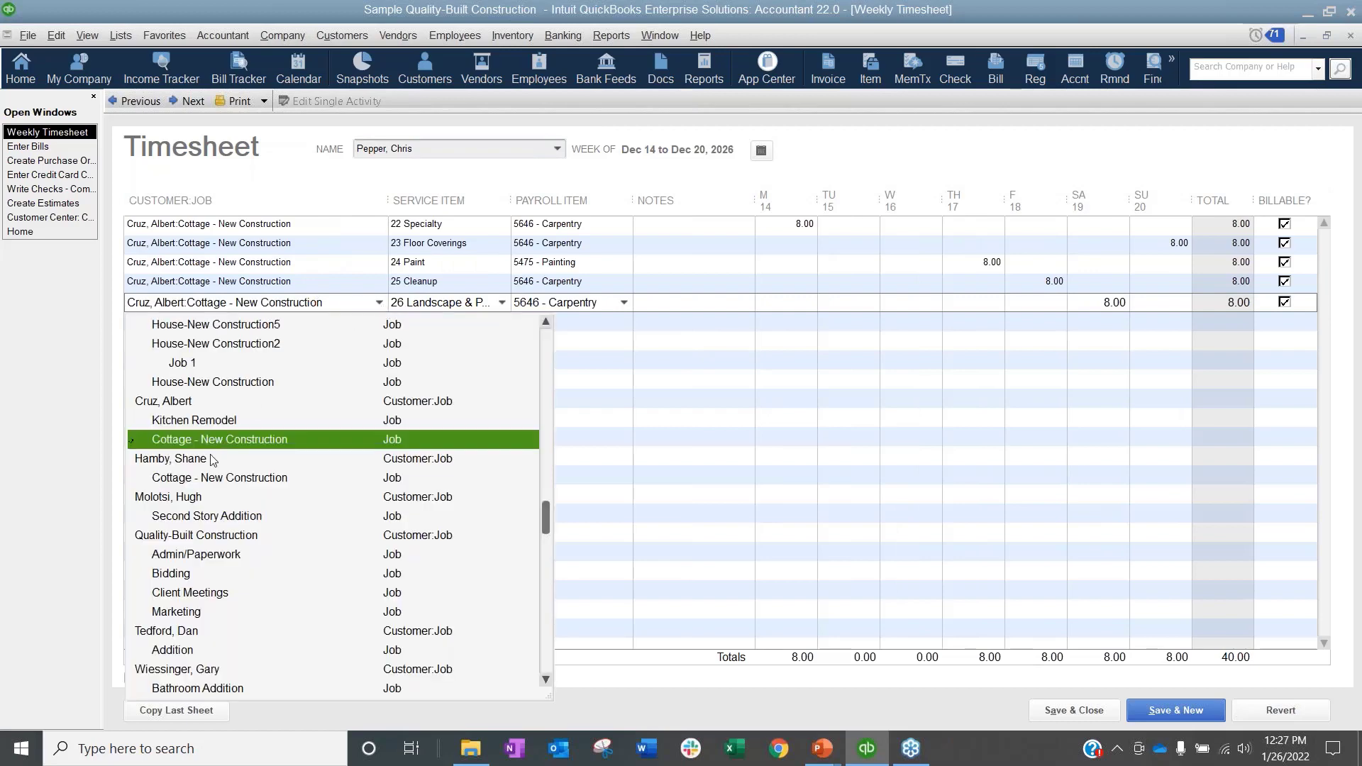
{"action": "left_click", "coordinate": [199, 365]}
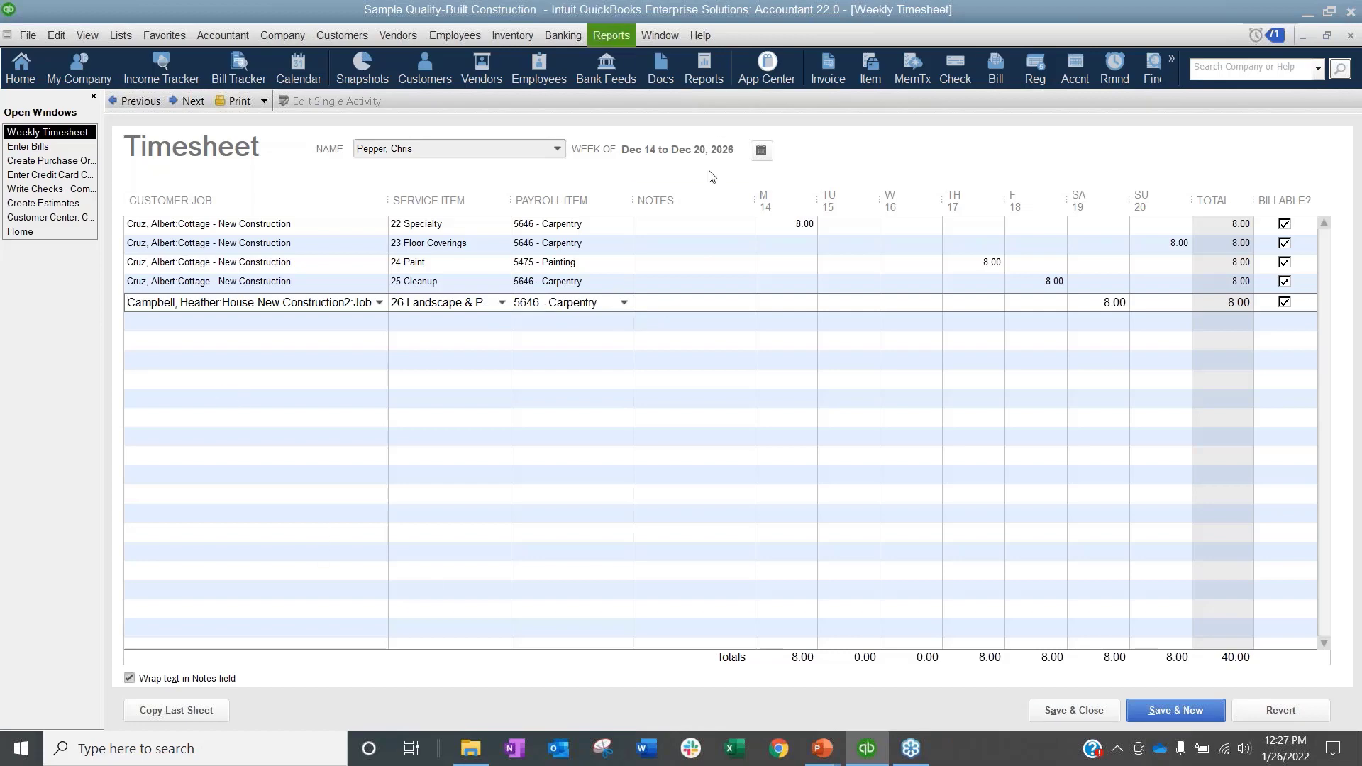
Step: Save and close the weekly timesheet, and run the Committed Costs by Job report
{"action": "left_click", "coordinate": [1101, 709]}
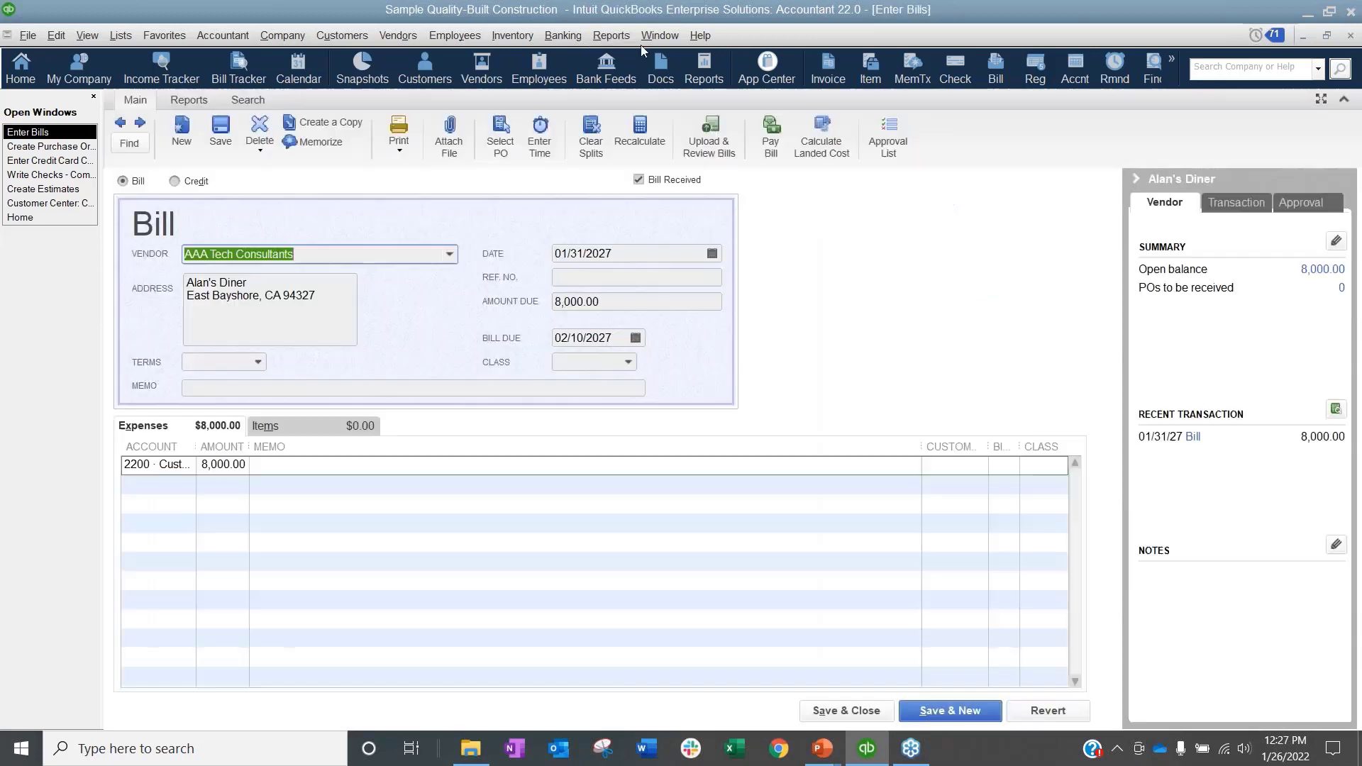
{"action": "left_click", "coordinate": [611, 35]}
{"action": "mouse_move", "coordinate": [646, 279]}
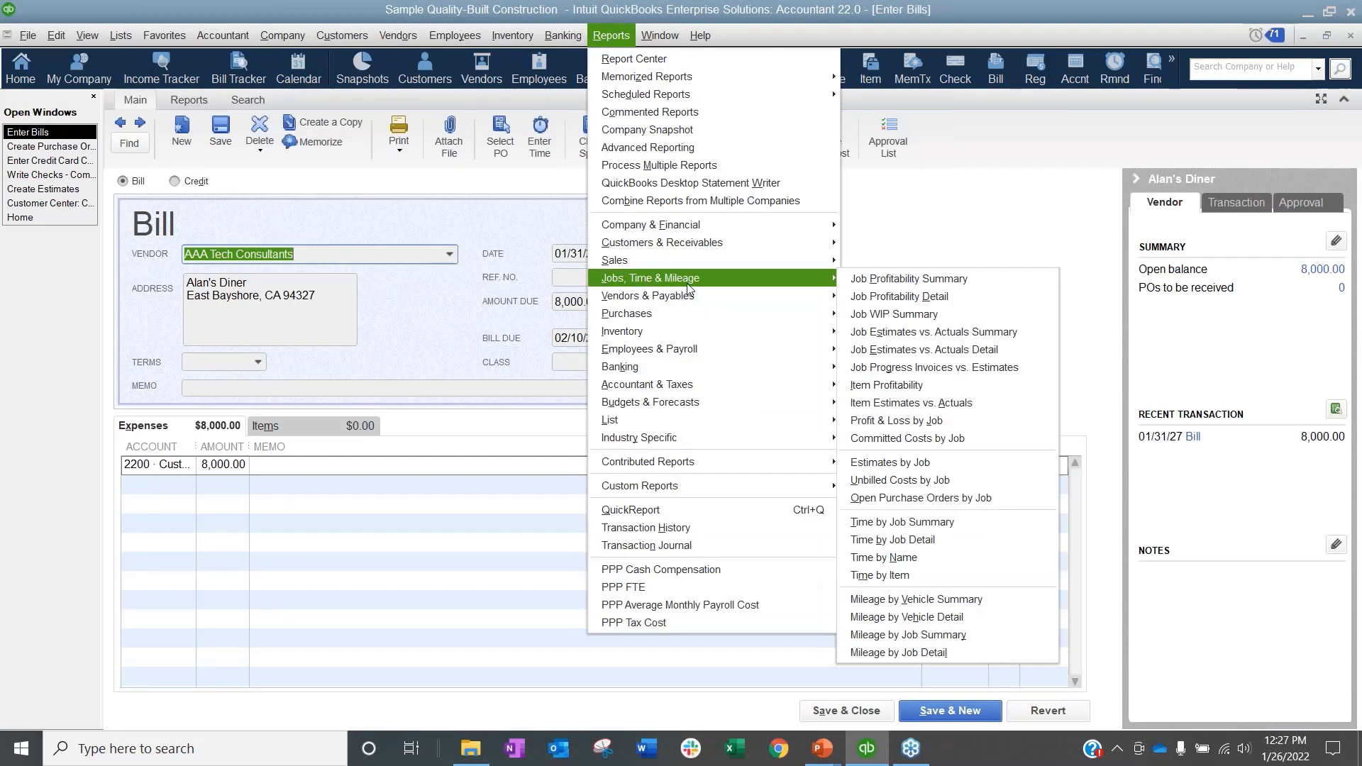
{"action": "left_click", "coordinate": [964, 439]}
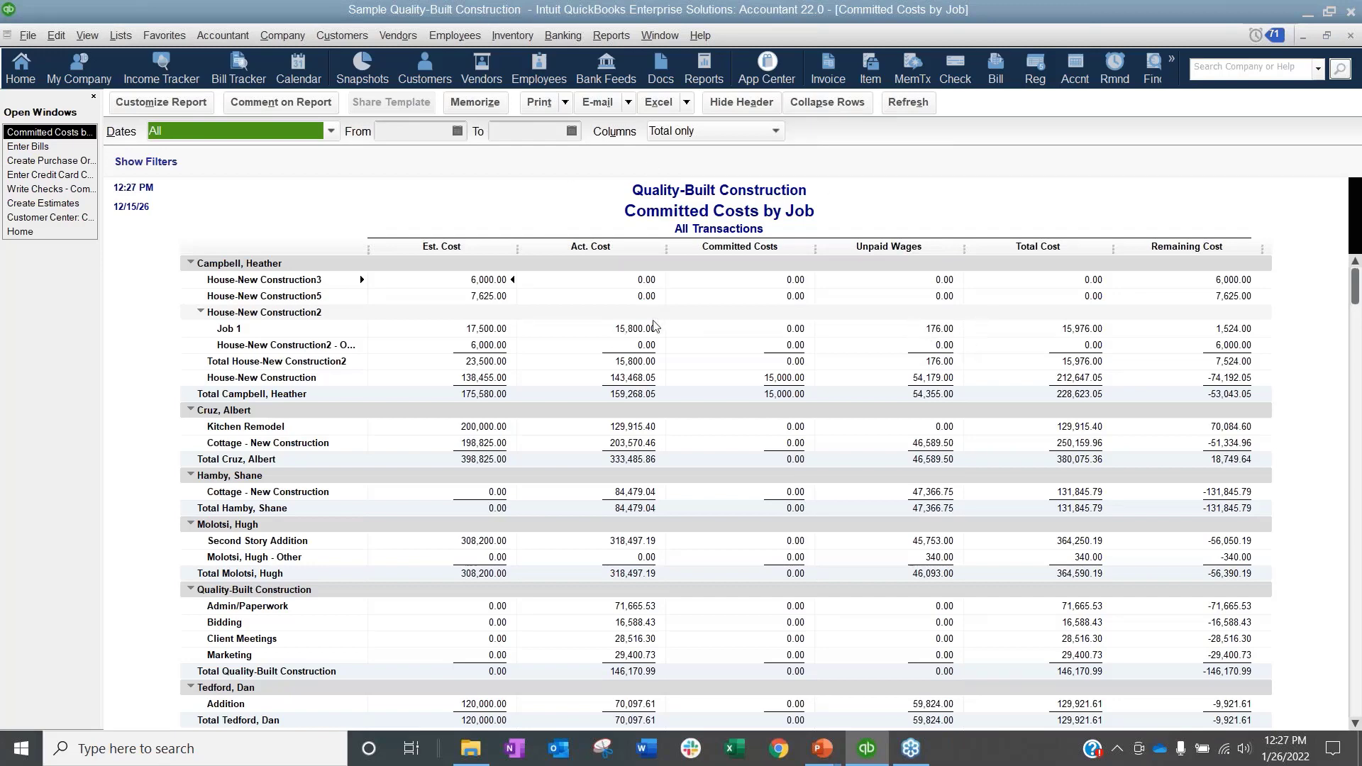
Step: Close the Committed Costs by Job report, the bill and the credit card charge, and switch to the home page
{"action": "left_click", "coordinate": [1349, 35]}
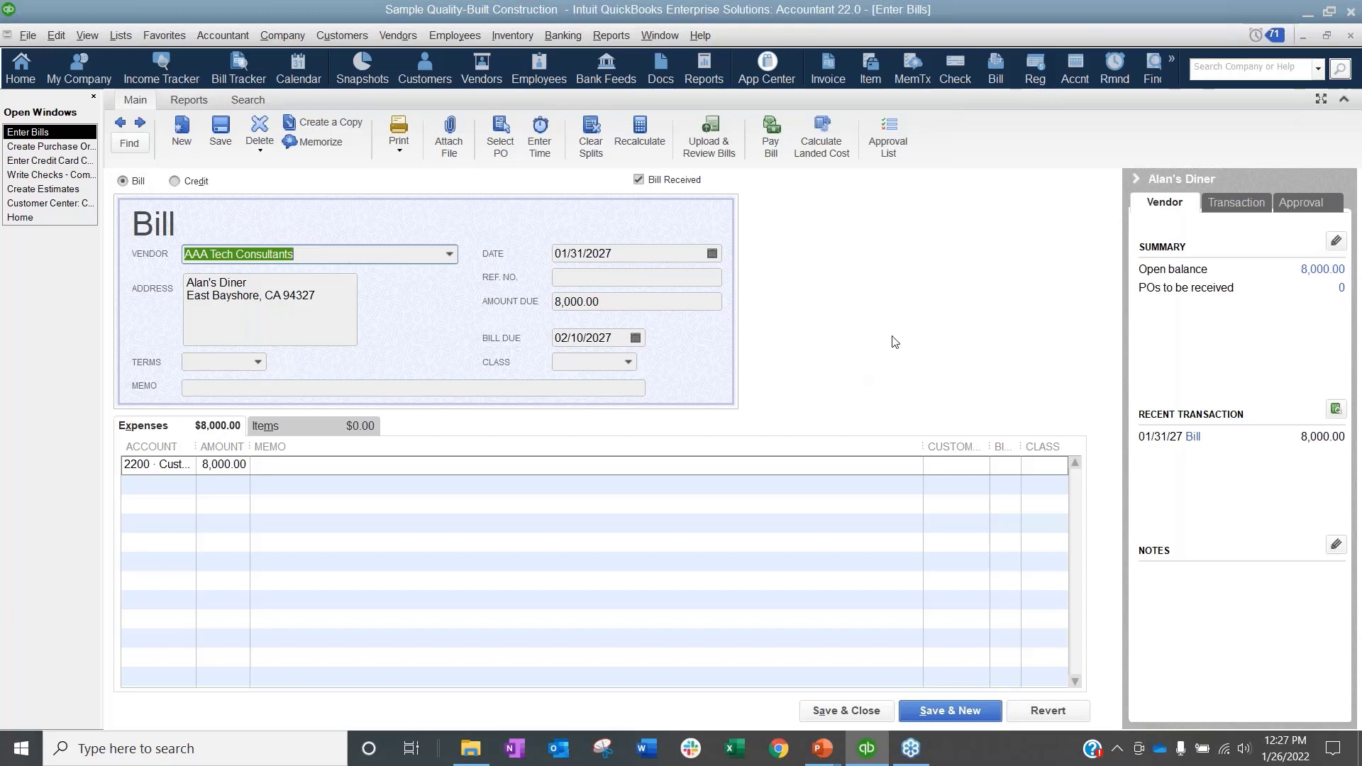
{"action": "left_click", "coordinate": [1351, 36]}
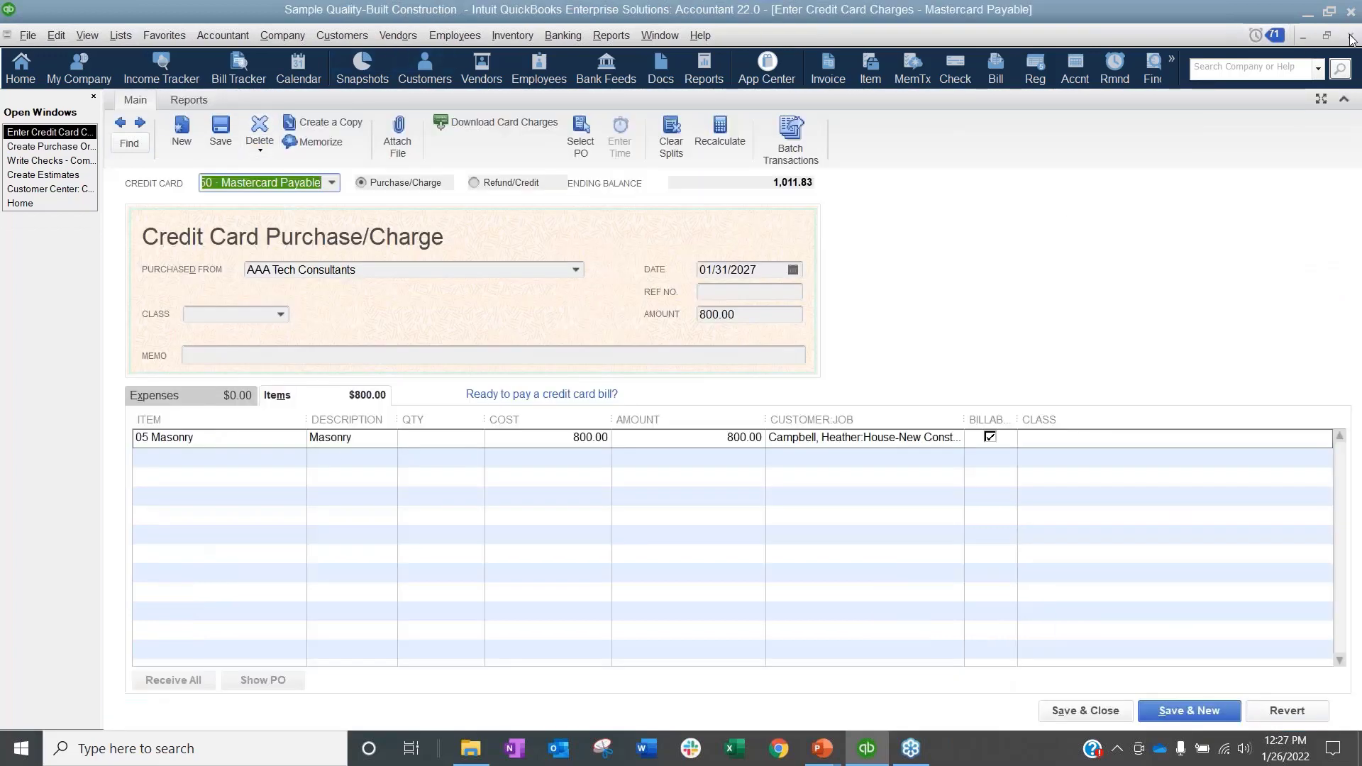
{"action": "left_click", "coordinate": [1351, 37]}
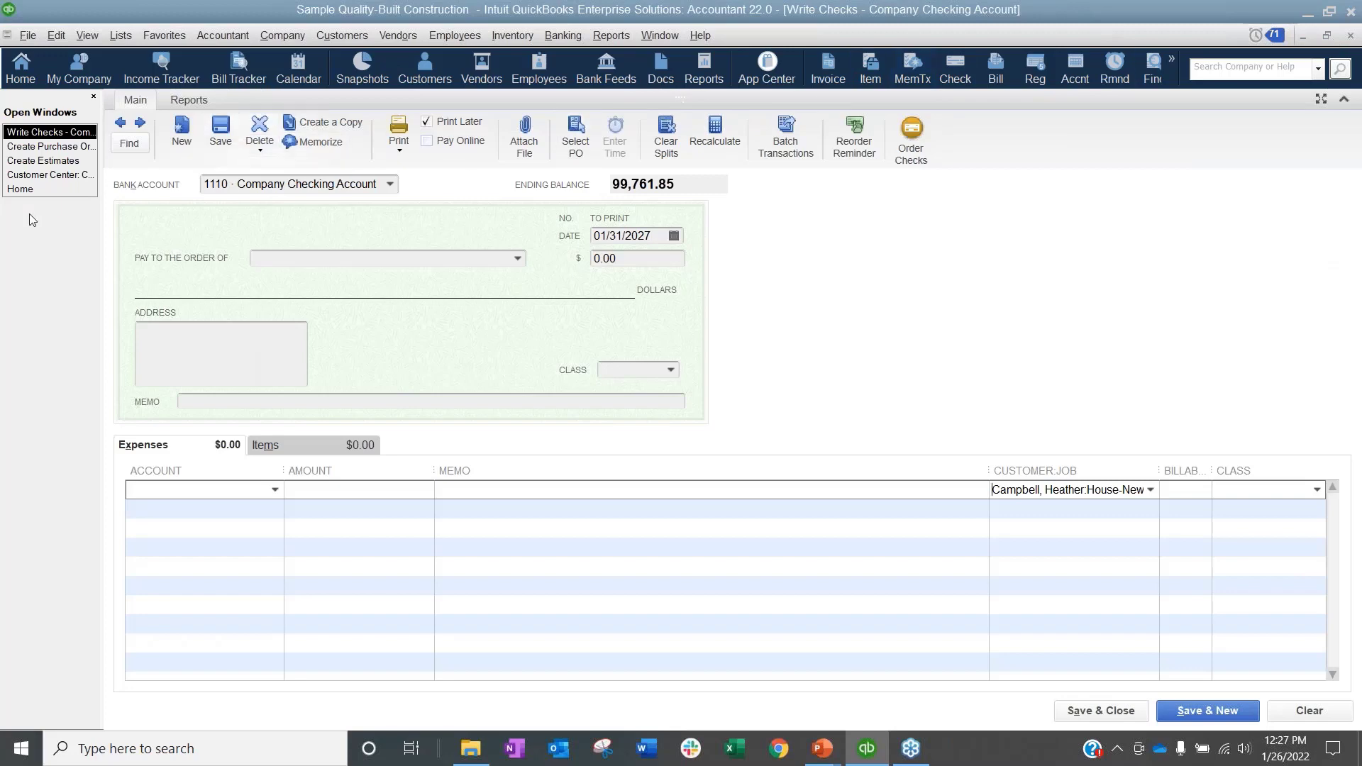
{"action": "left_click", "coordinate": [21, 189]}
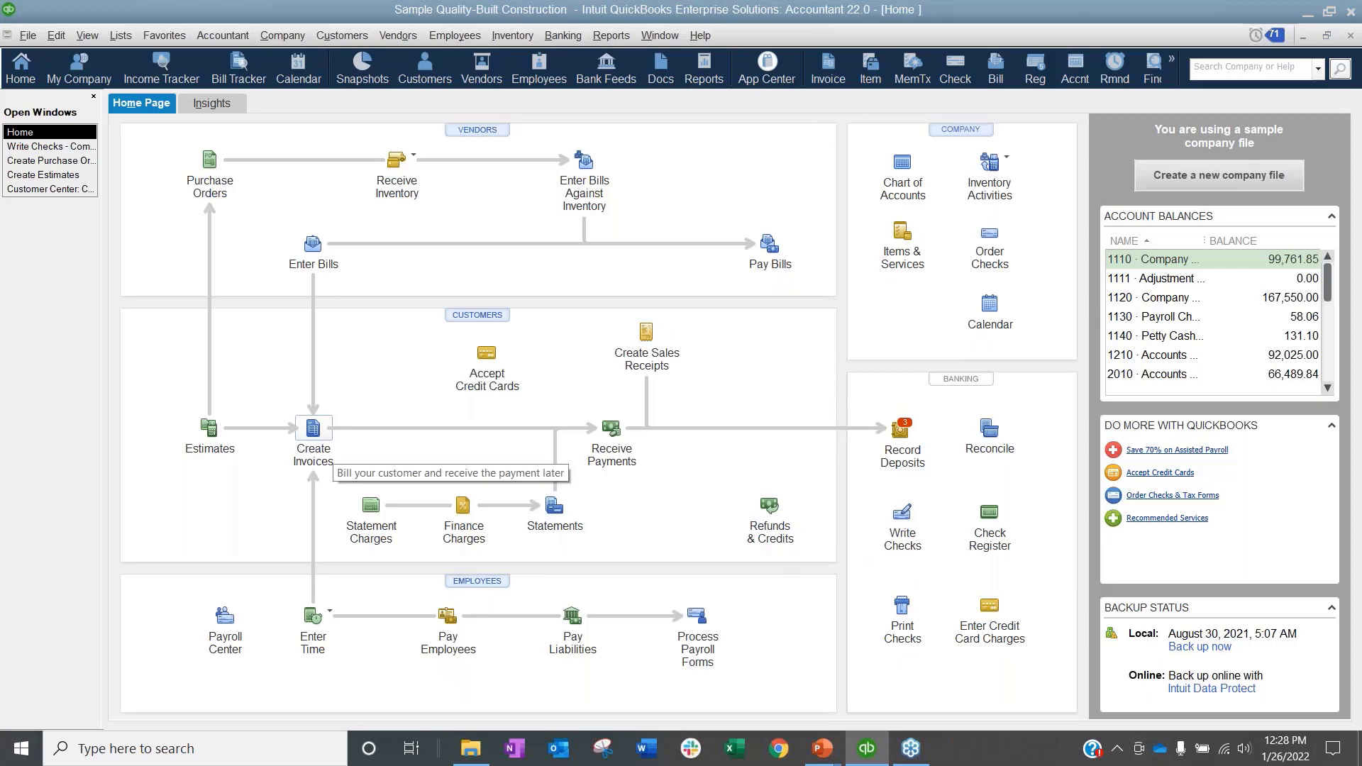
Step: Create a progress invoice for 25% of the entire Job 1 estimate and save it with its future date
{"action": "left_click", "coordinate": [44, 175]}
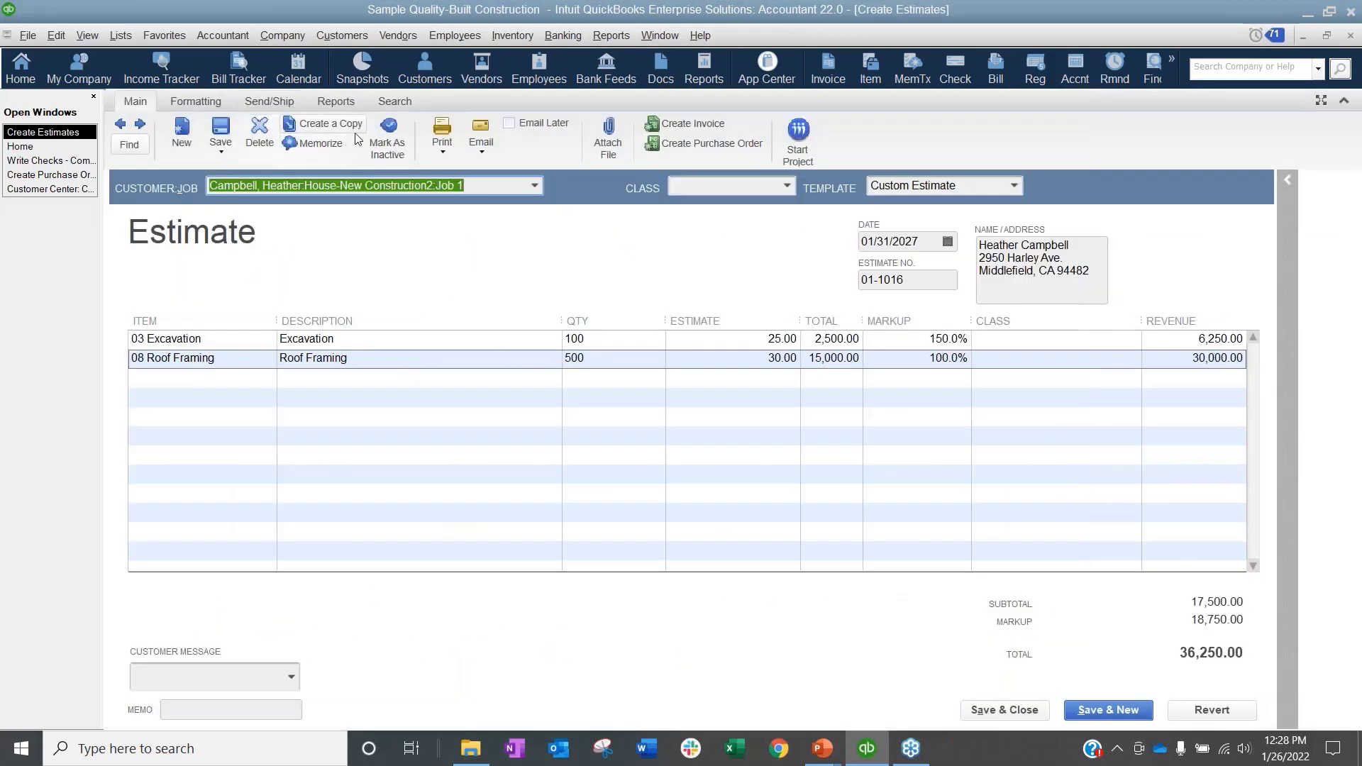
{"action": "left_click", "coordinate": [686, 126]}
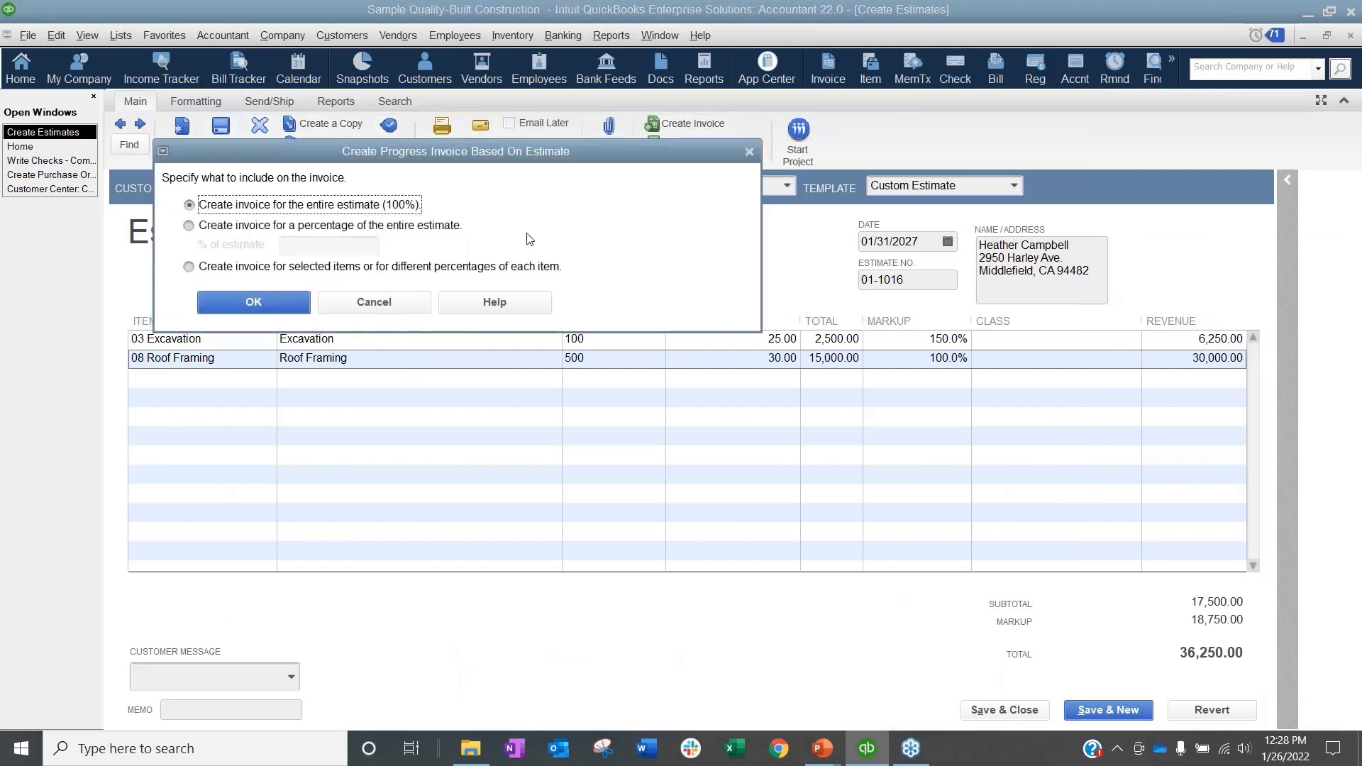
{"action": "left_click", "coordinate": [263, 225]}
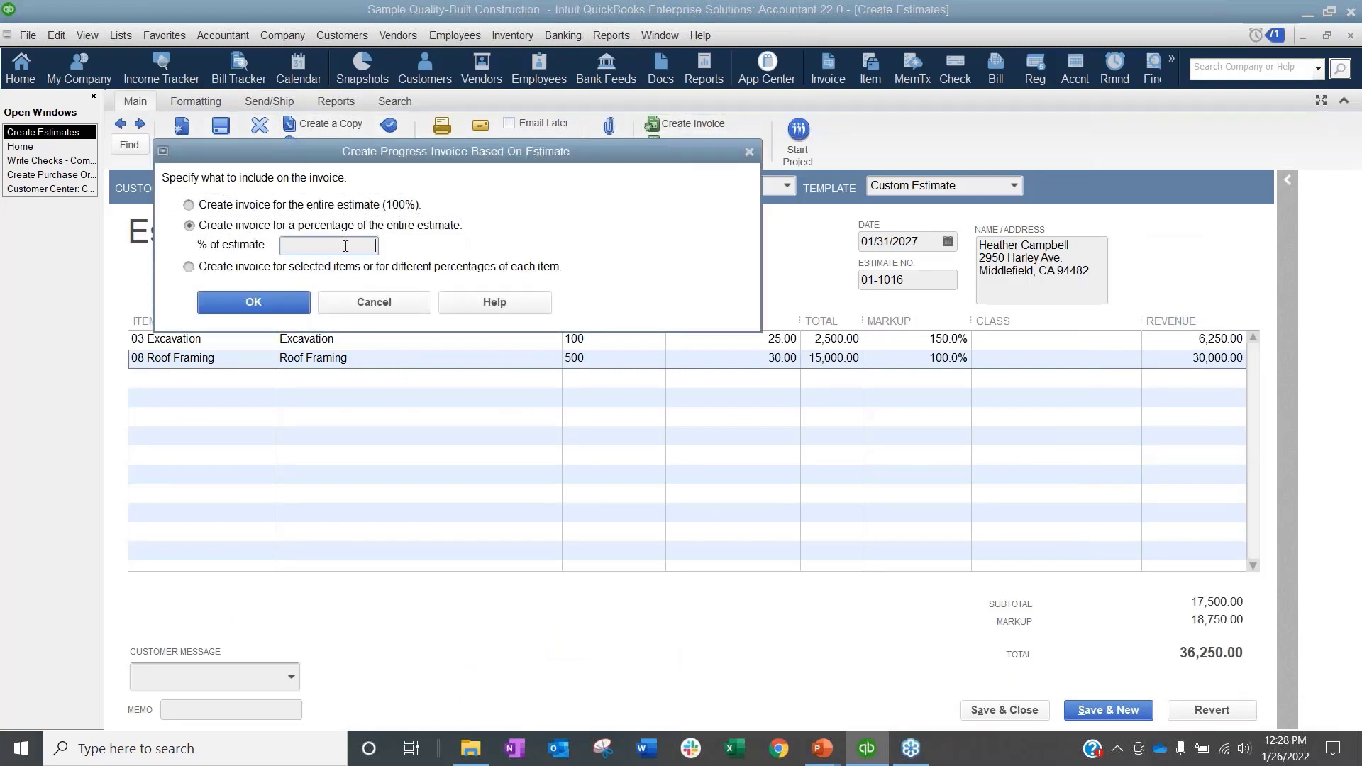
{"action": "type", "text": "25"}
{"action": "key", "text": "Tab"}
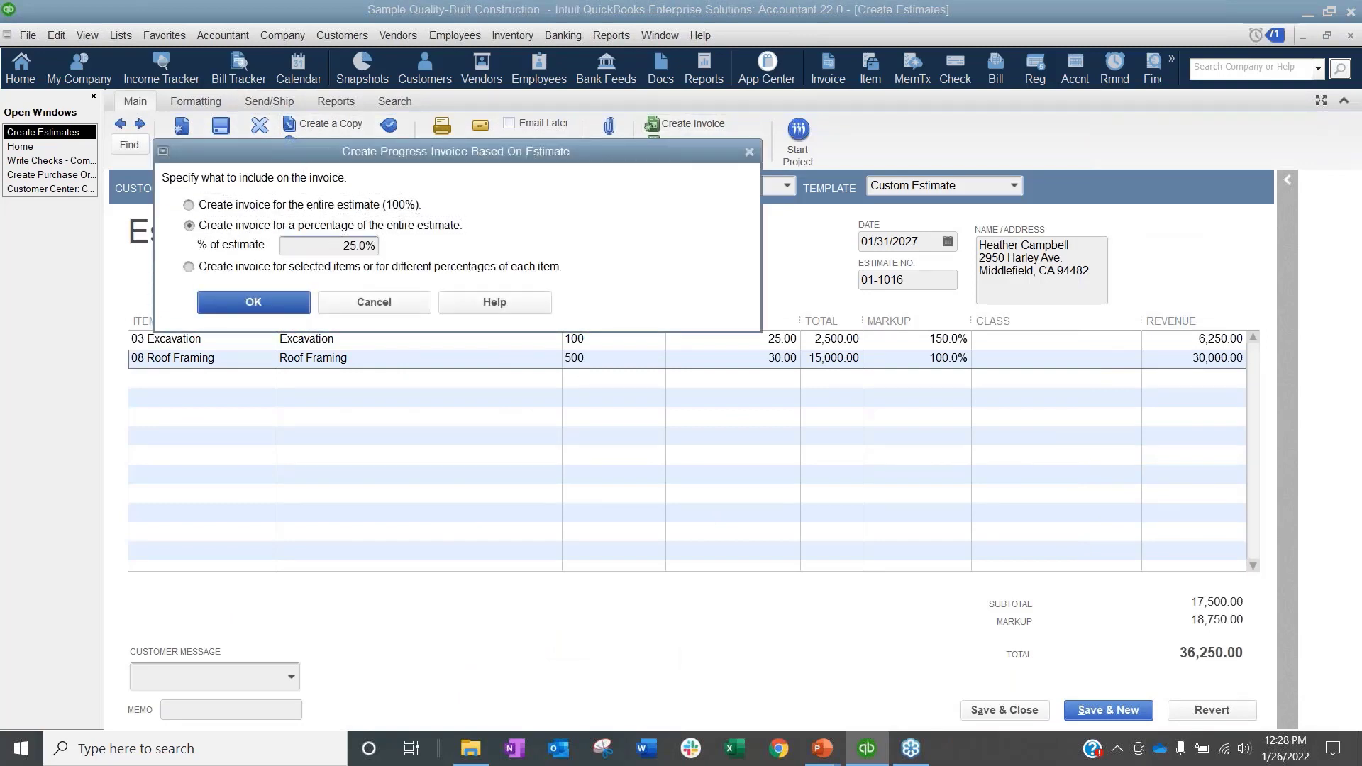
{"action": "left_click", "coordinate": [271, 312]}
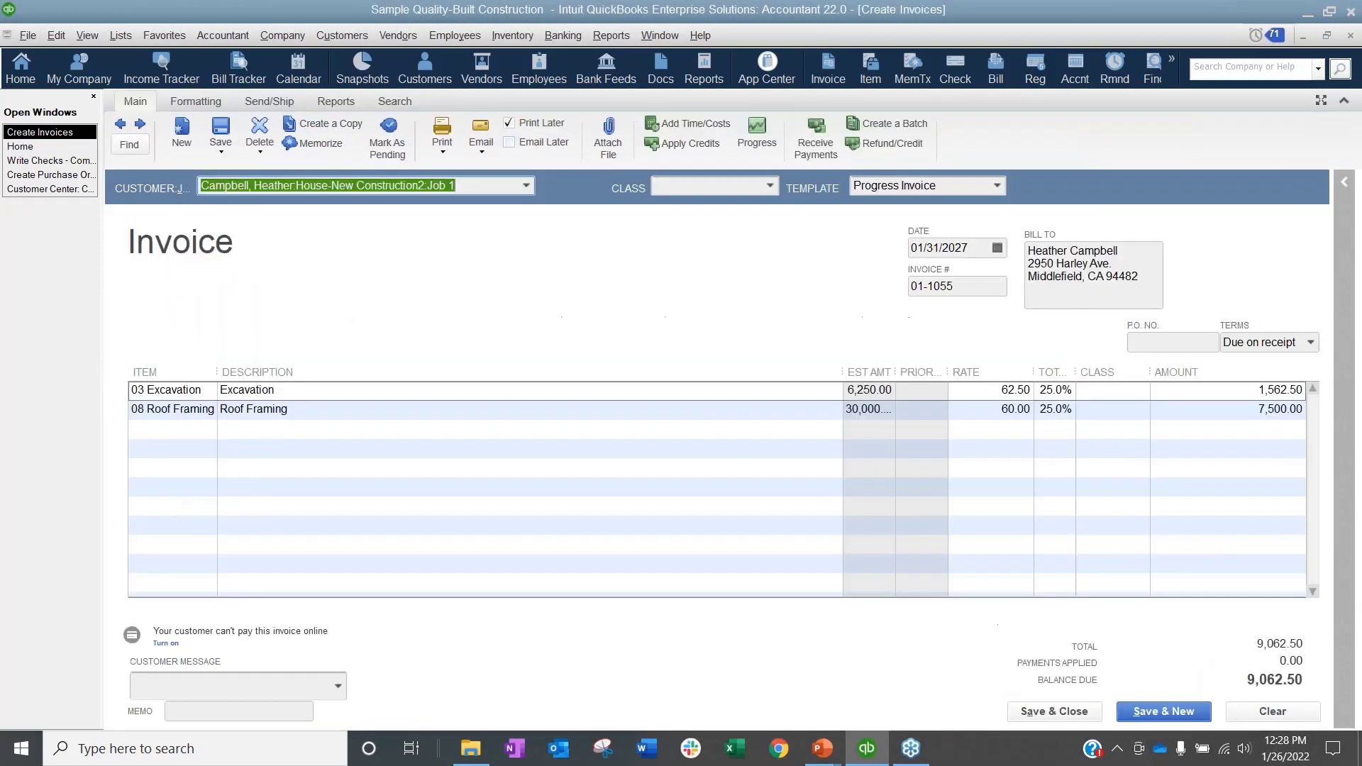
{"action": "left_click", "coordinate": [220, 127]}
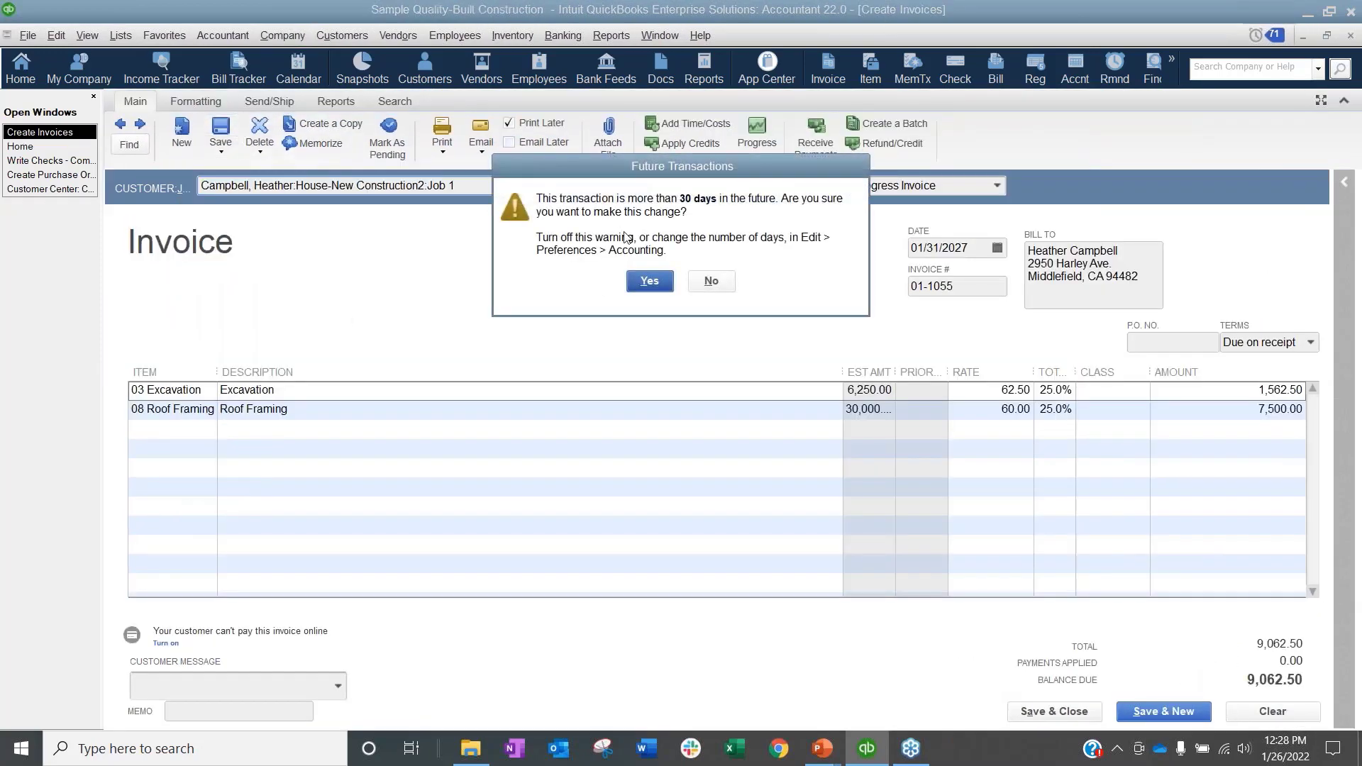
{"action": "left_click", "coordinate": [642, 283]}
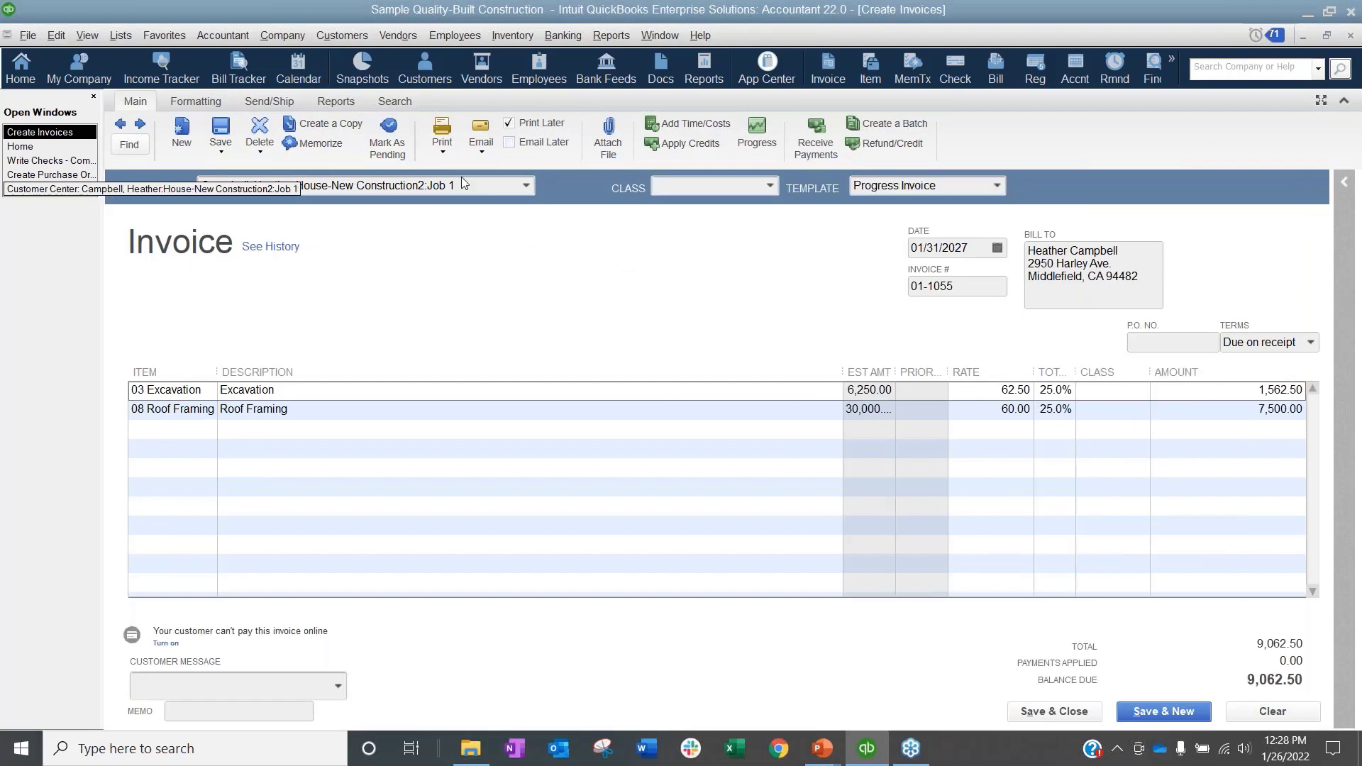
Step: Run the Job Estimates vs. Actuals Detail report for Job 1 under House-New Construction2
{"action": "left_click", "coordinate": [600, 35]}
{"action": "mouse_move", "coordinate": [663, 278]}
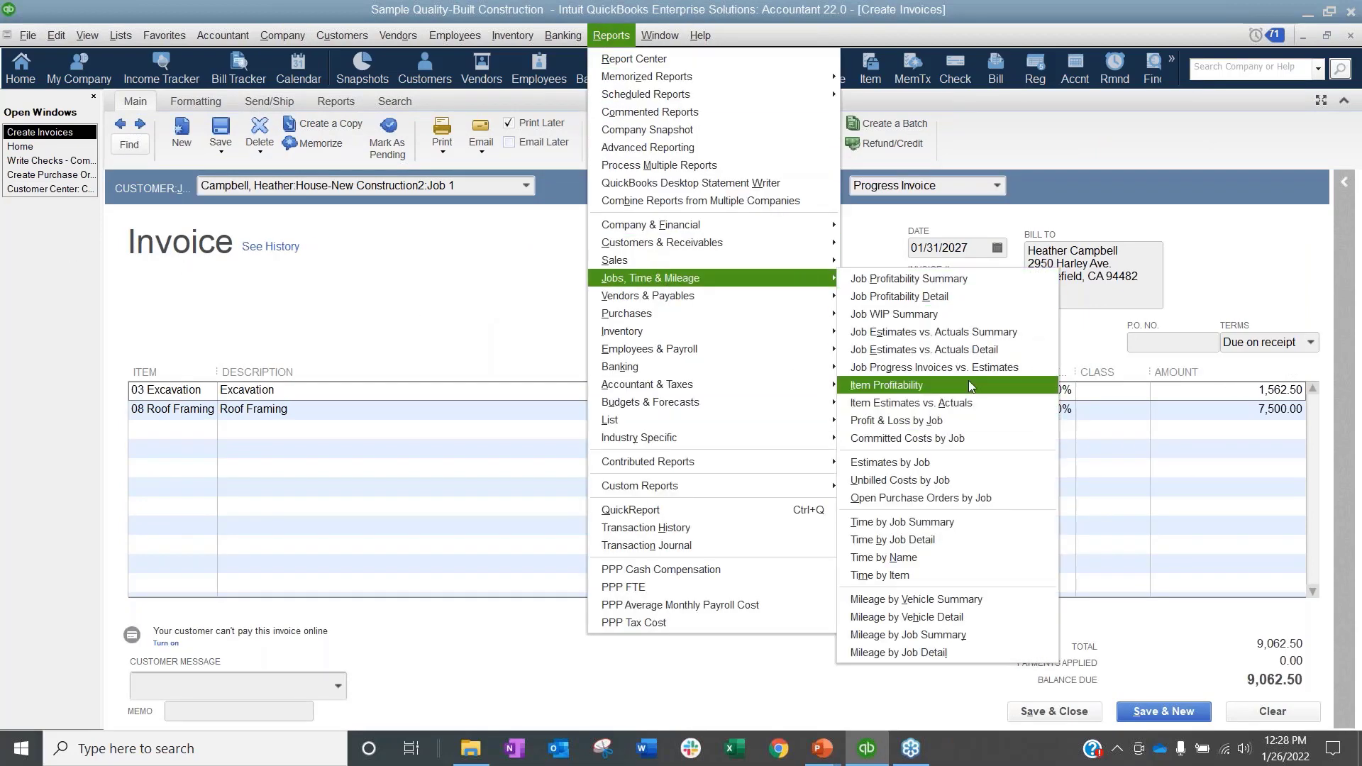
{"action": "left_click", "coordinate": [976, 349]}
{"action": "left_click", "coordinate": [507, 244]}
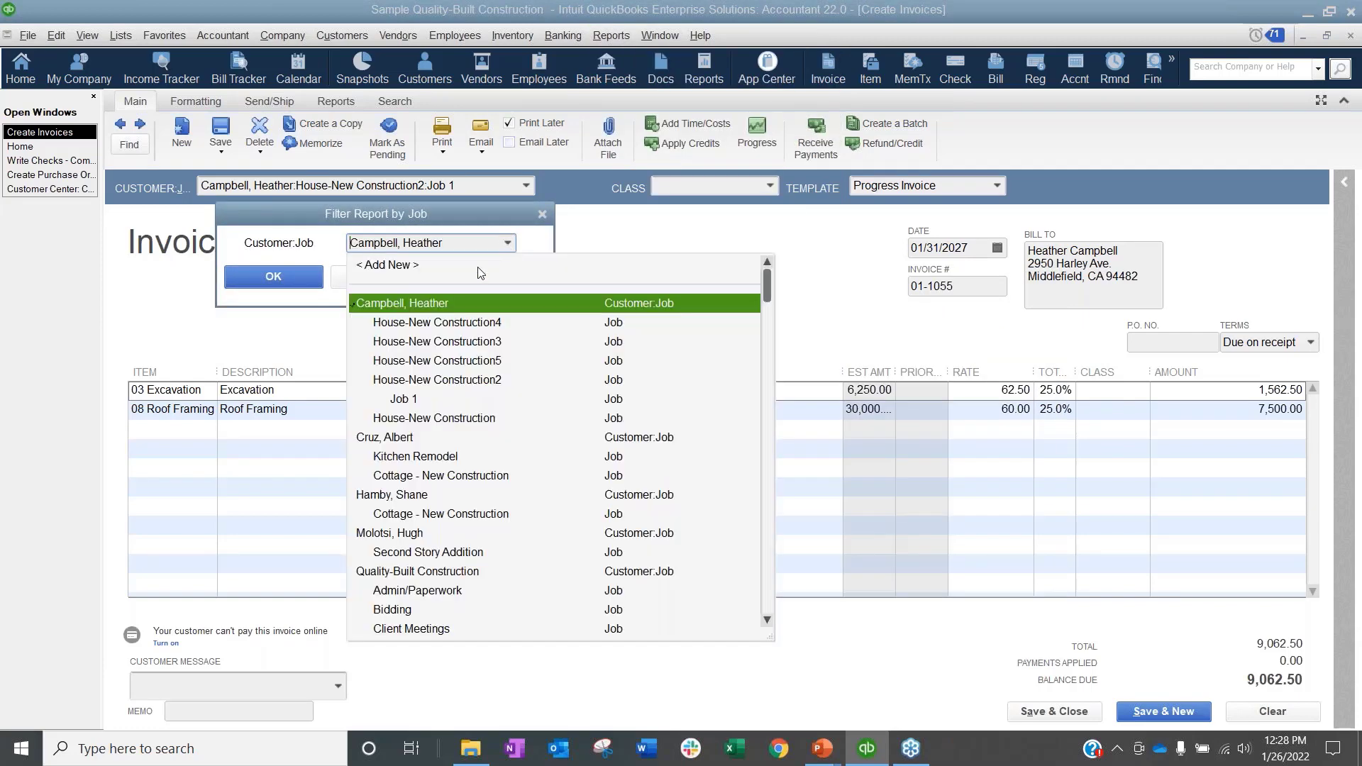
{"action": "left_click", "coordinate": [410, 397]}
{"action": "left_click", "coordinate": [295, 269]}
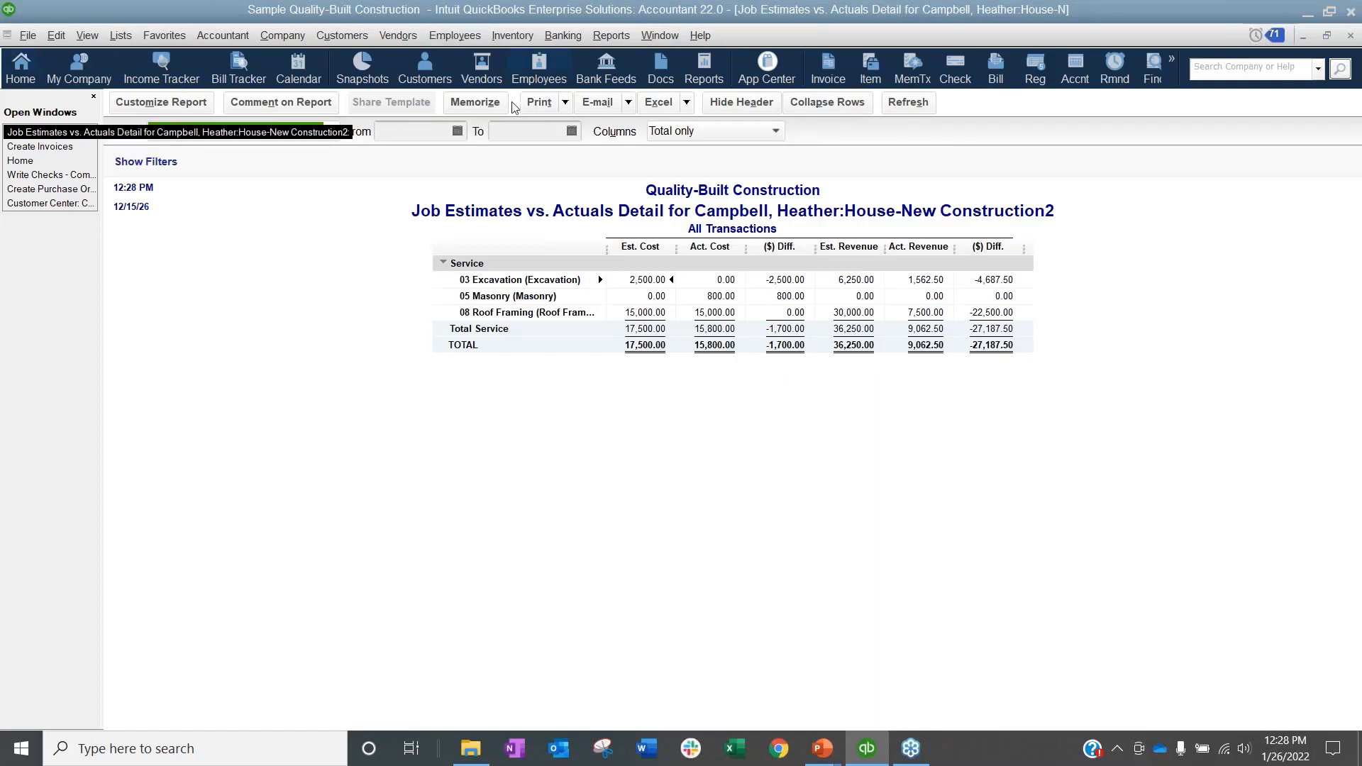
Step: Review the Job WIP Summary report for all jobs, including Job 1's earned and actual revenue, and close it
{"action": "left_click", "coordinate": [609, 37]}
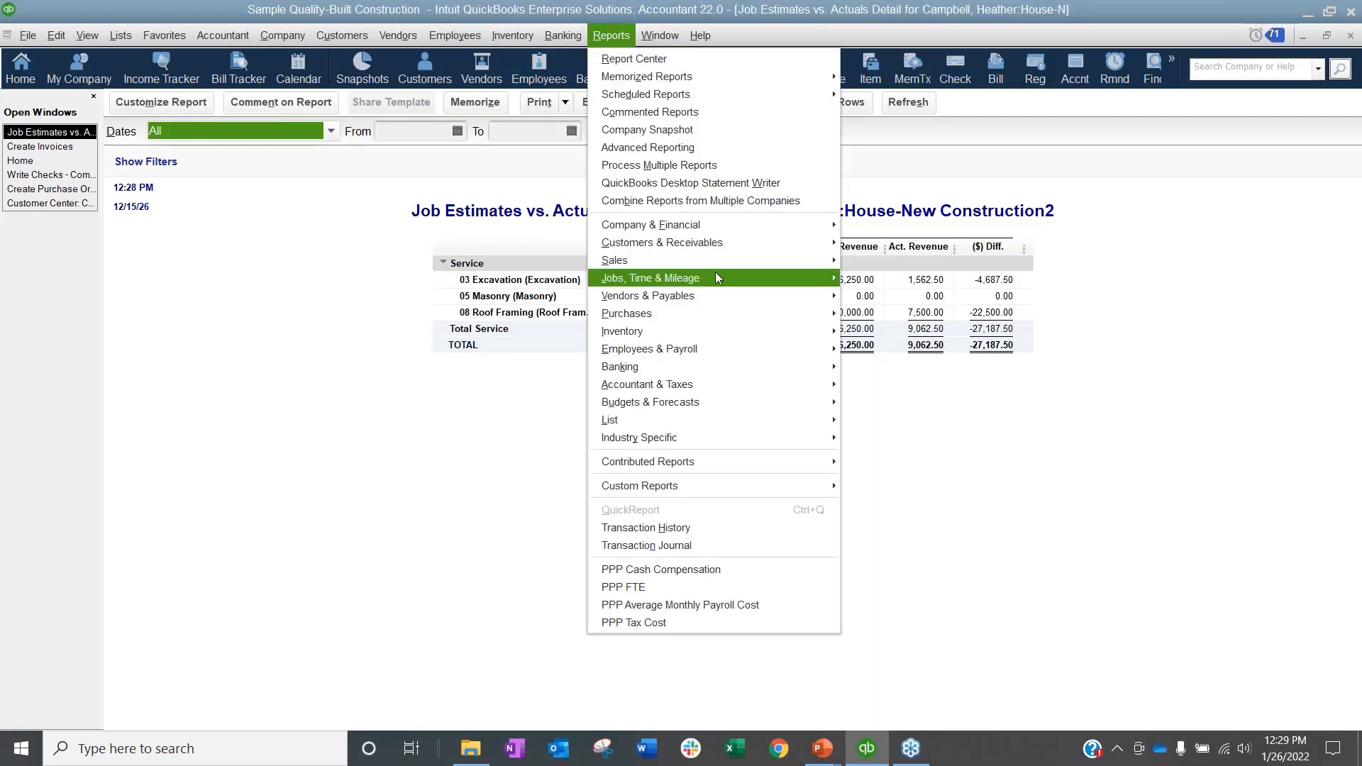
{"action": "mouse_move", "coordinate": [716, 275]}
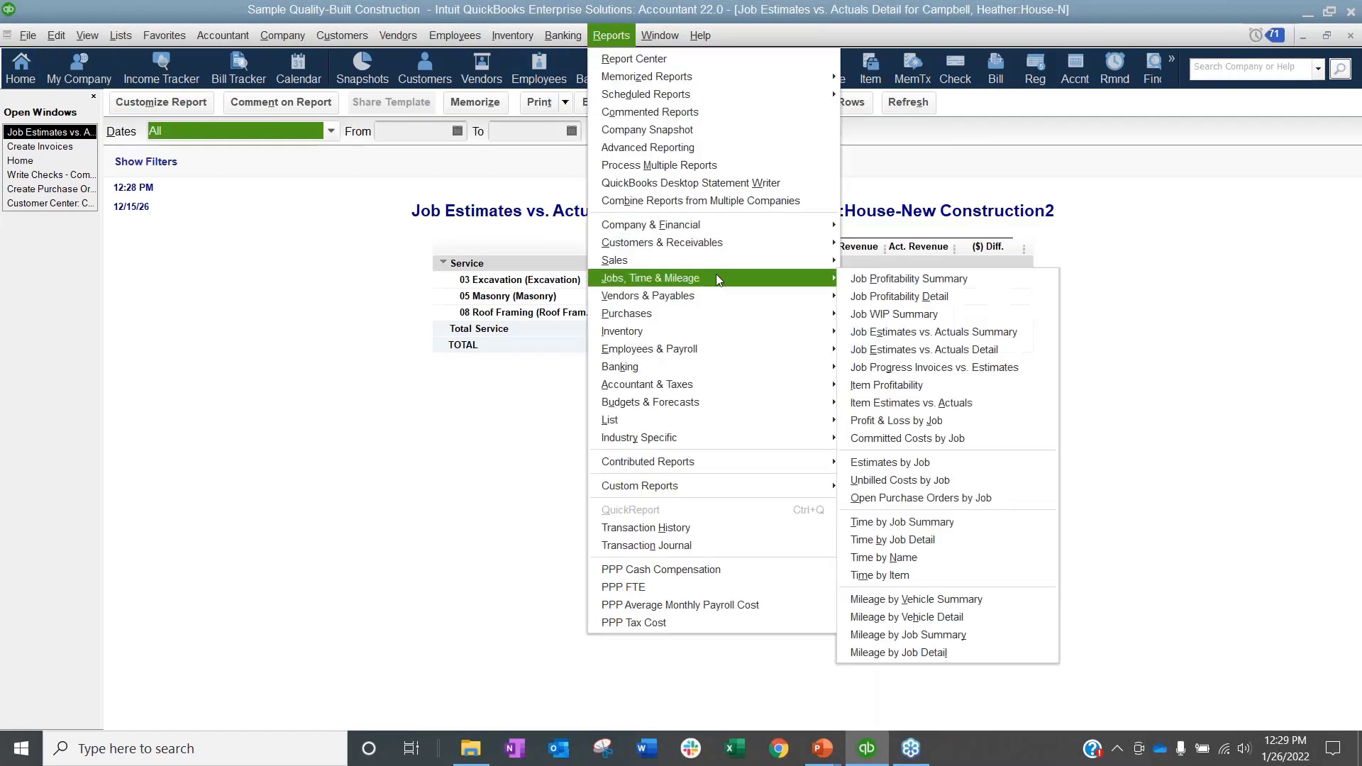
{"action": "left_click", "coordinate": [1007, 318]}
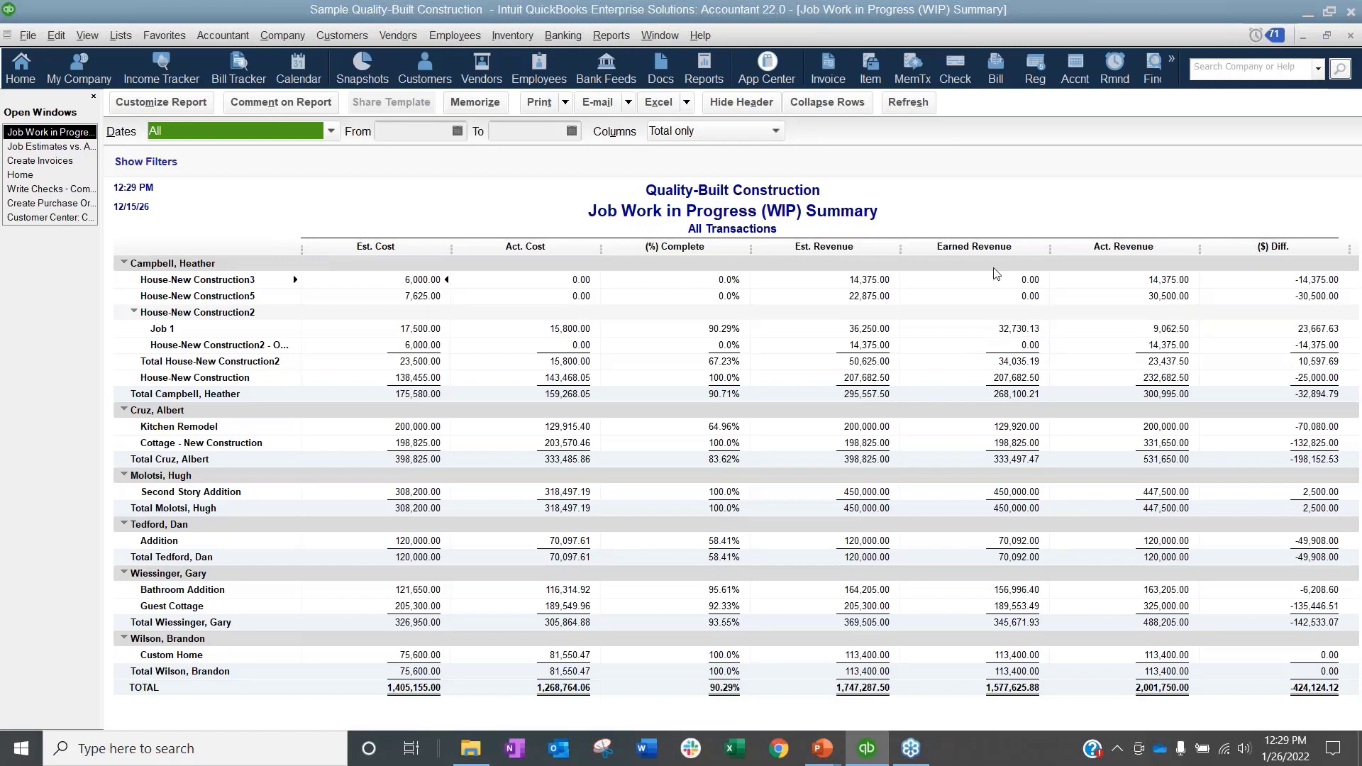
{"action": "left_click", "coordinate": [991, 183]}
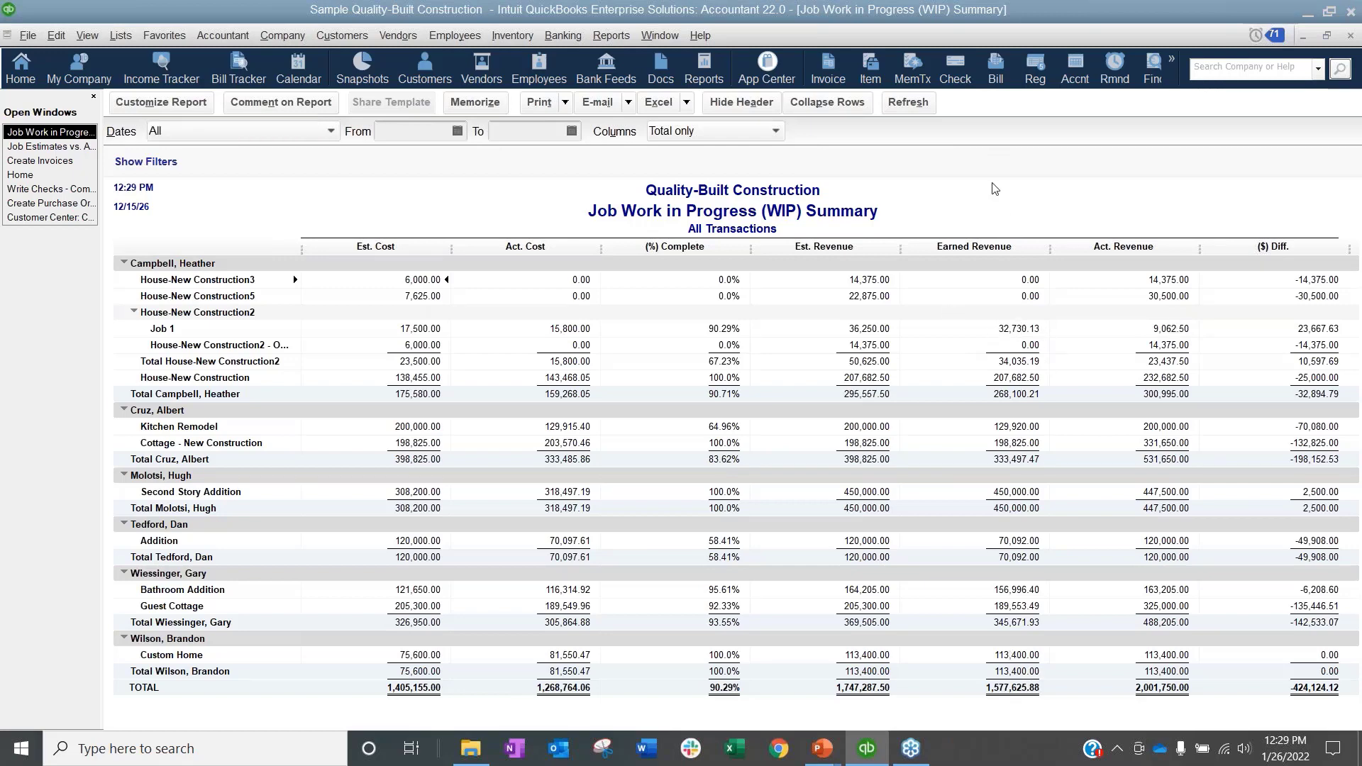
{"action": "left_click", "coordinate": [1350, 36]}
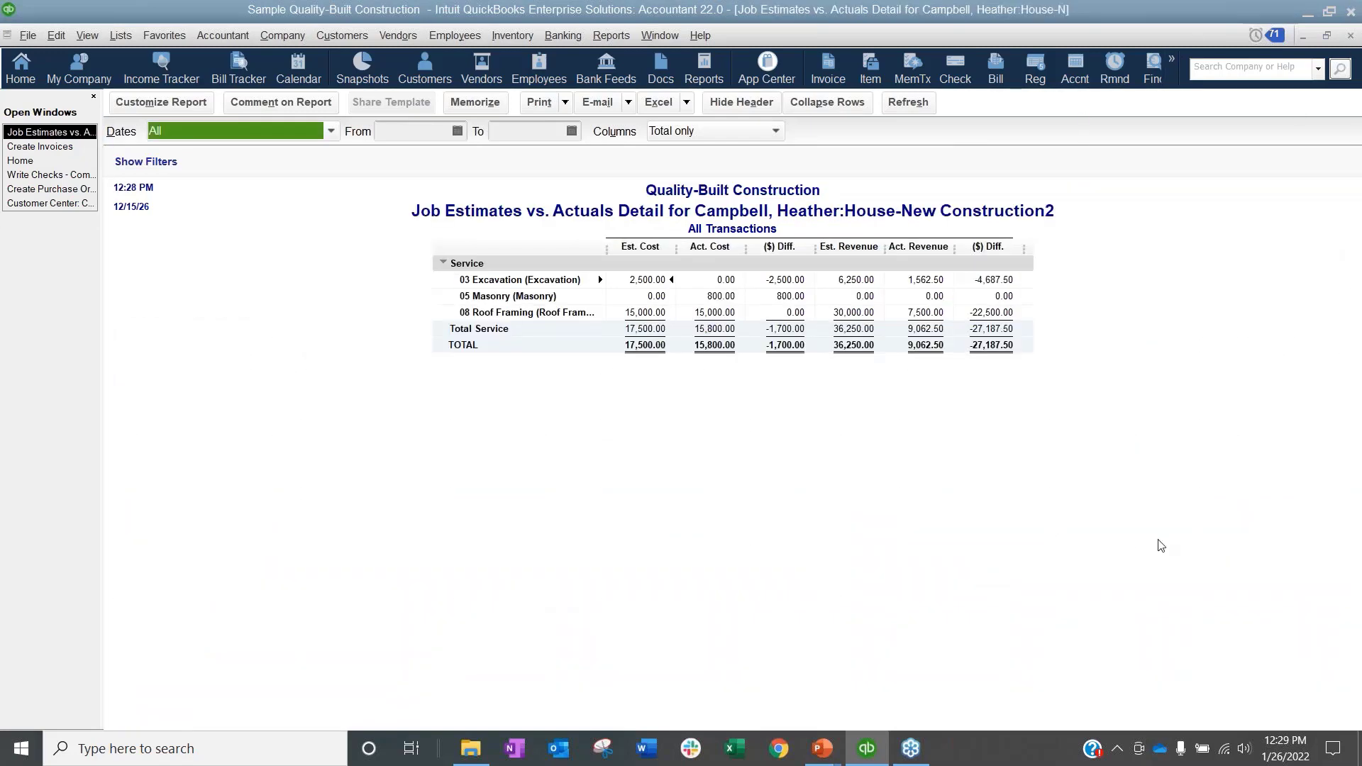